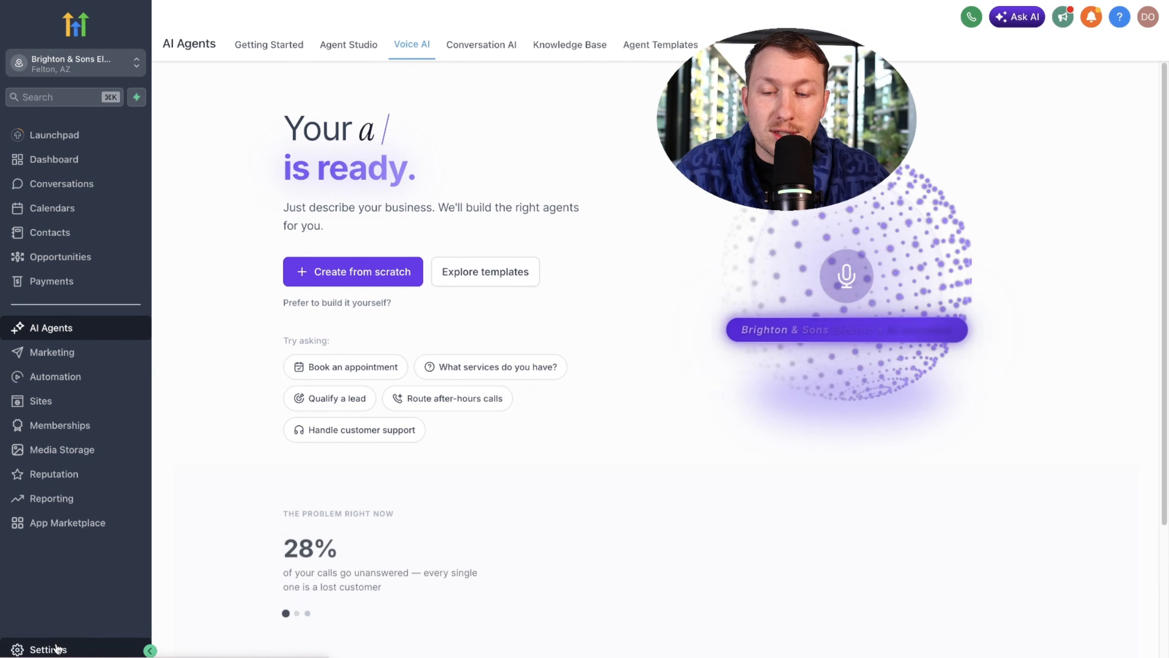
Step: Look through the account settings and Labs experimental features, then return to the Voice AI agents page
left_click(48, 648)
scroll(67, 589, "down", 3)
left_click(67, 607)
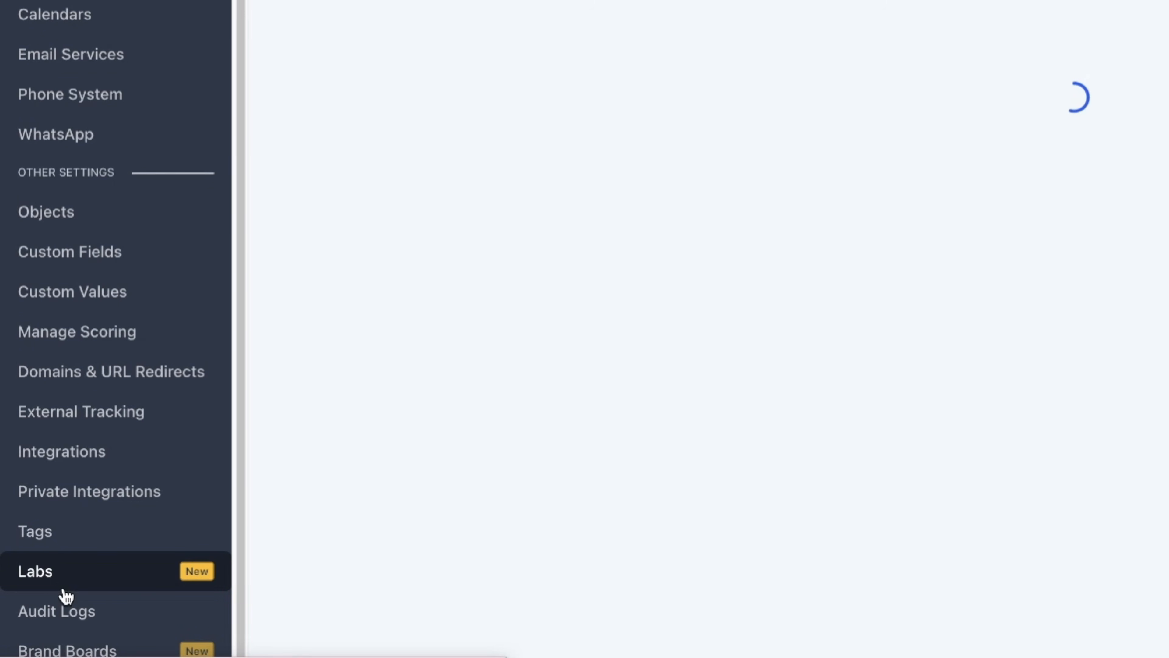
scroll(671, 409, "down", 20)
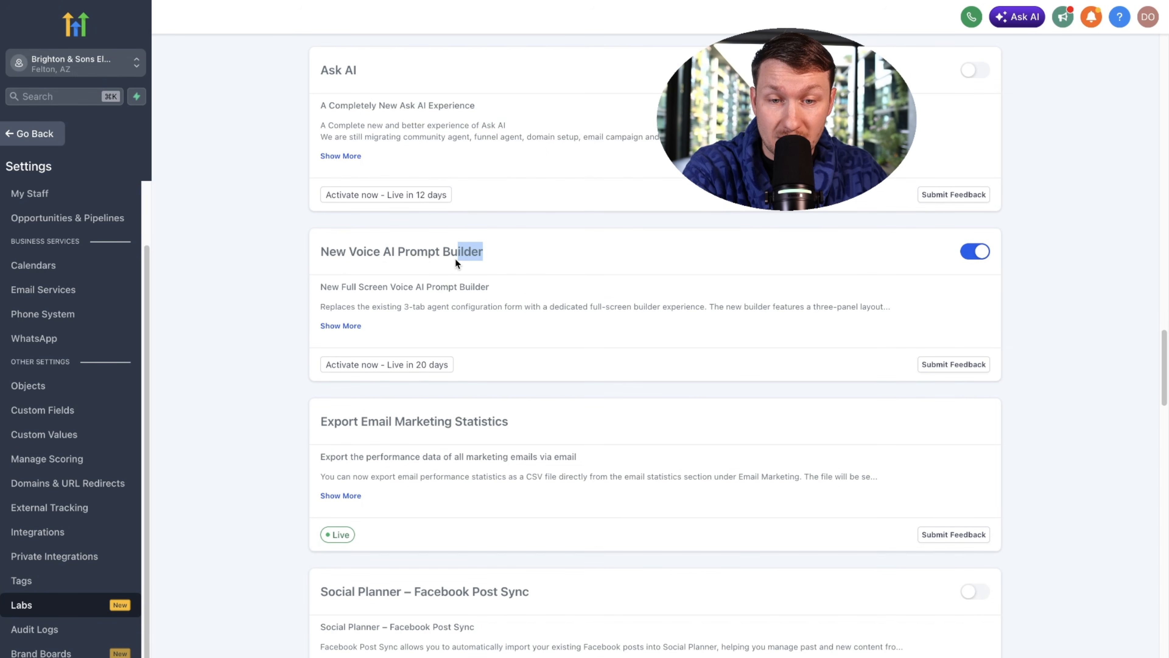
left_click(45, 137)
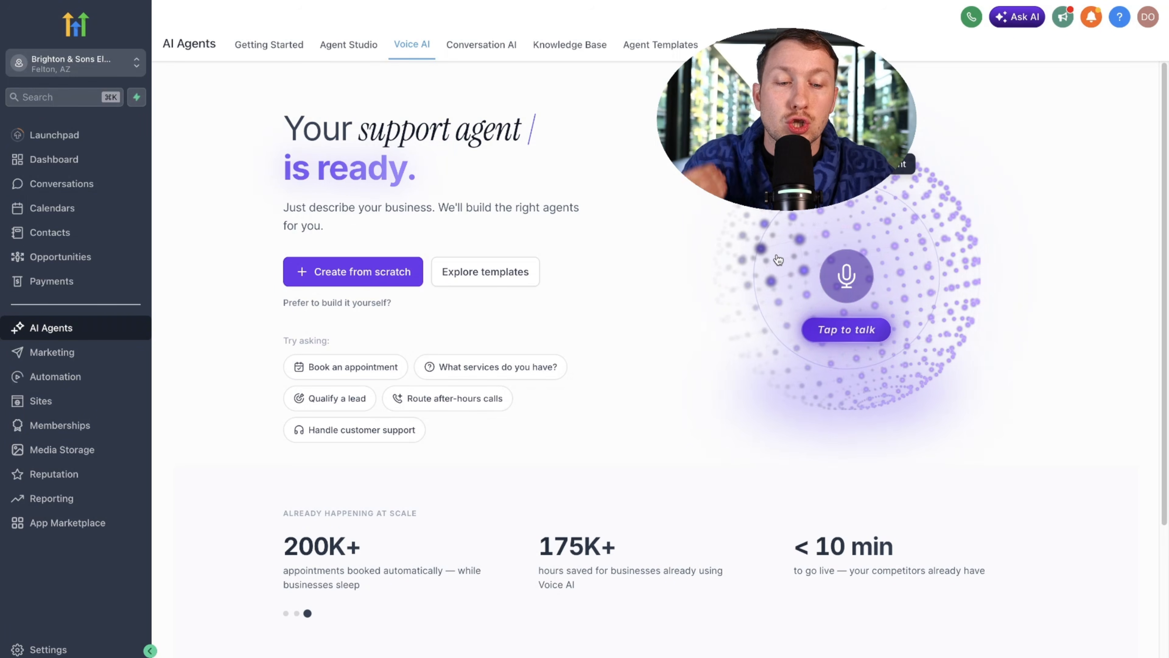
Step: Raise the sound volume and hold a voice conversation with the AI assistant
key("XF86AudioRaiseVolume")
left_click(846, 276)
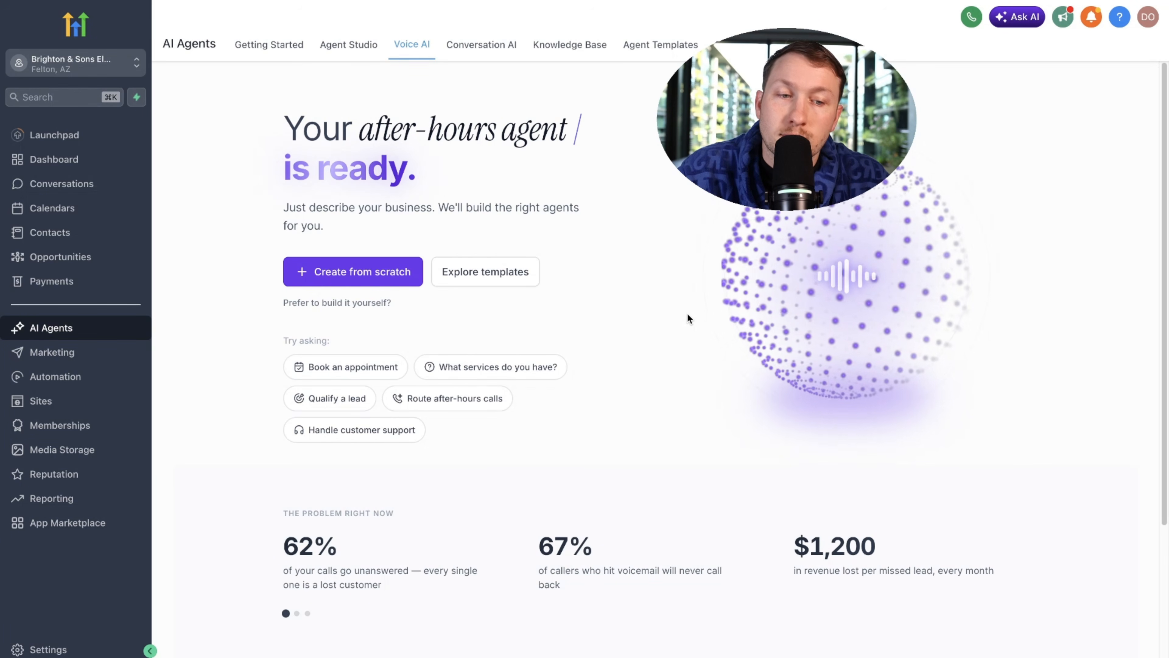
left_click(882, 264)
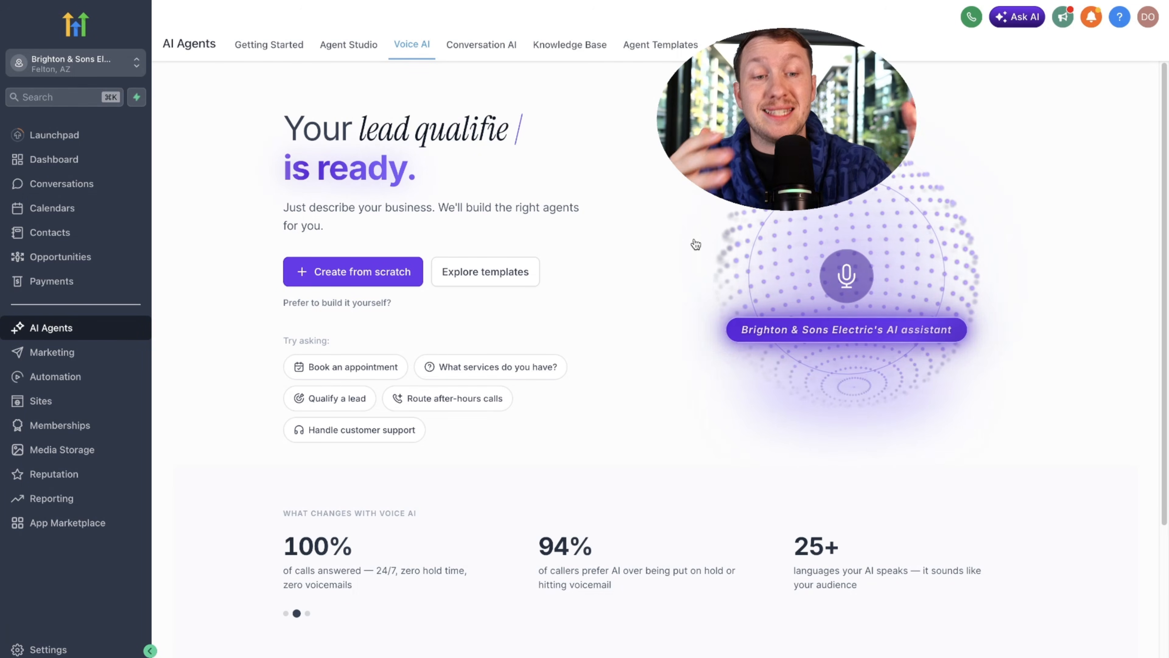
scroll(654, 318, "down", 6)
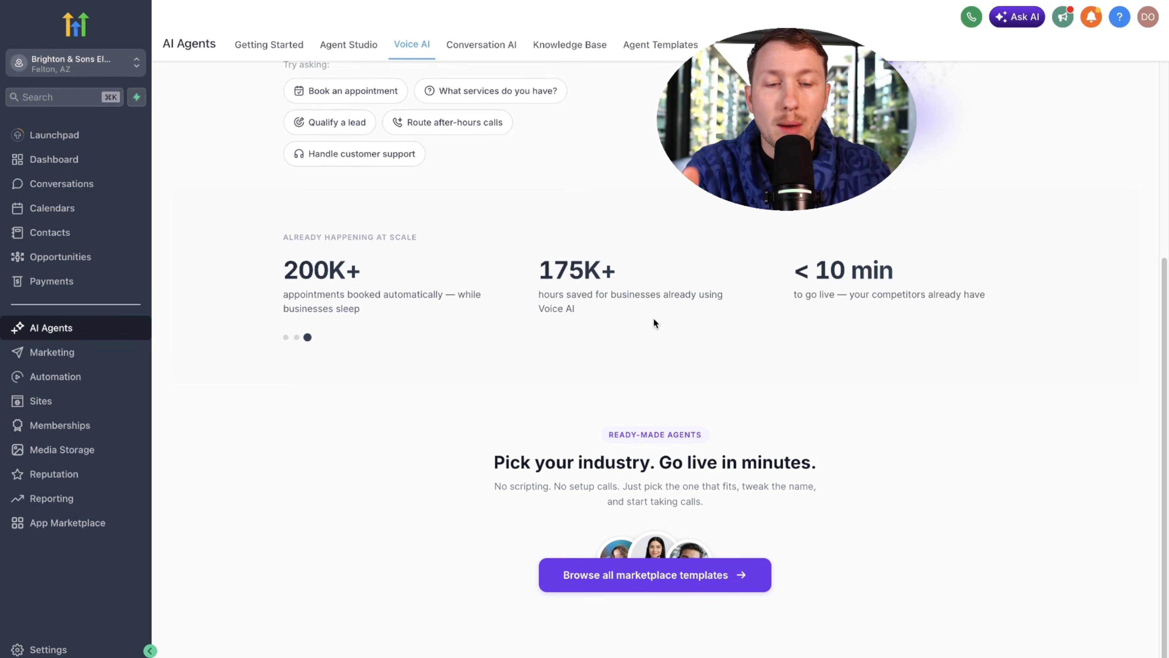
scroll(653, 318, "up", 6)
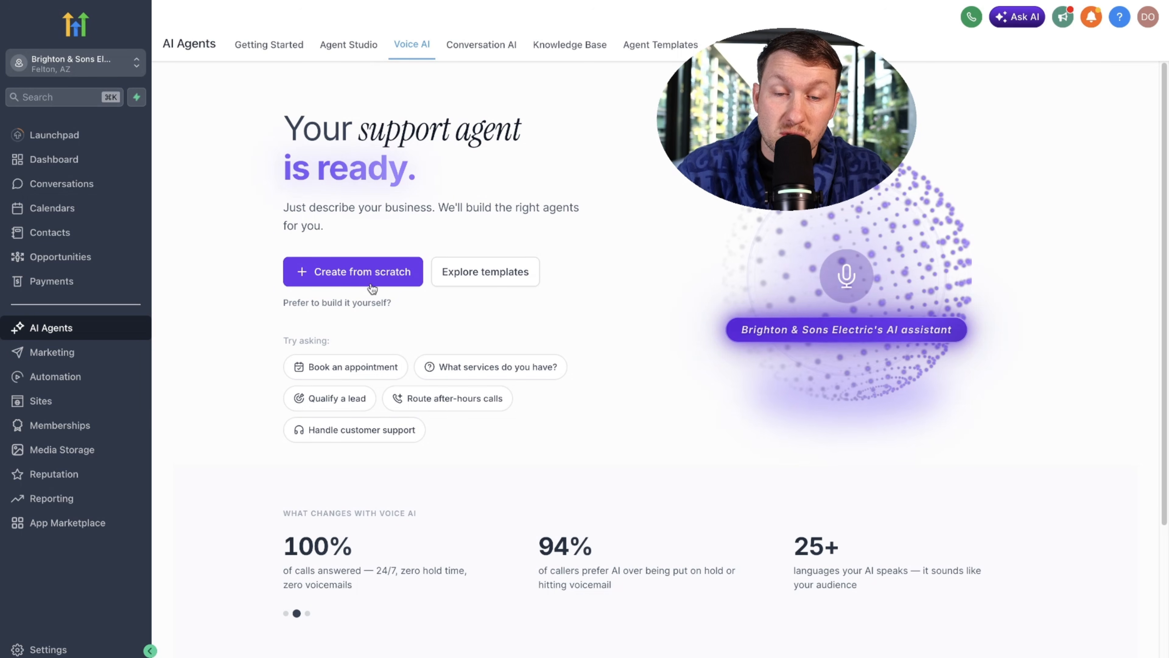
Step: Browse the ready-made voice agent templates in the marketplace, then close it
left_click(494, 281)
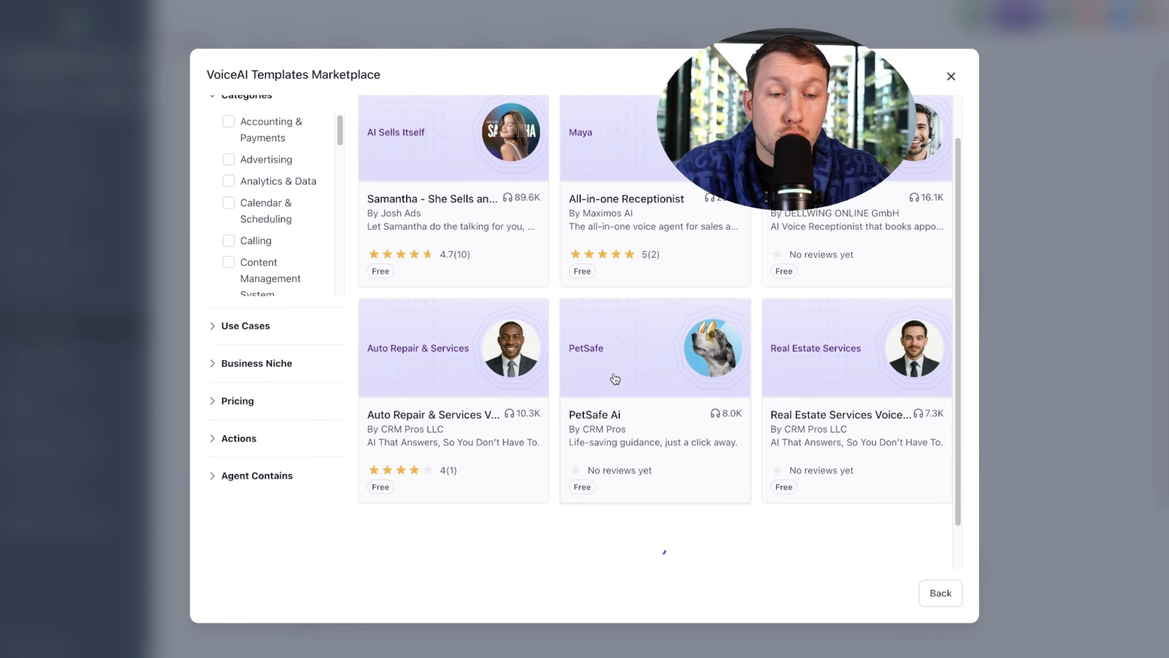
scroll(615, 379, "down", 20)
scroll(650, 413, "down", 5)
scroll(649, 413, "up", 20)
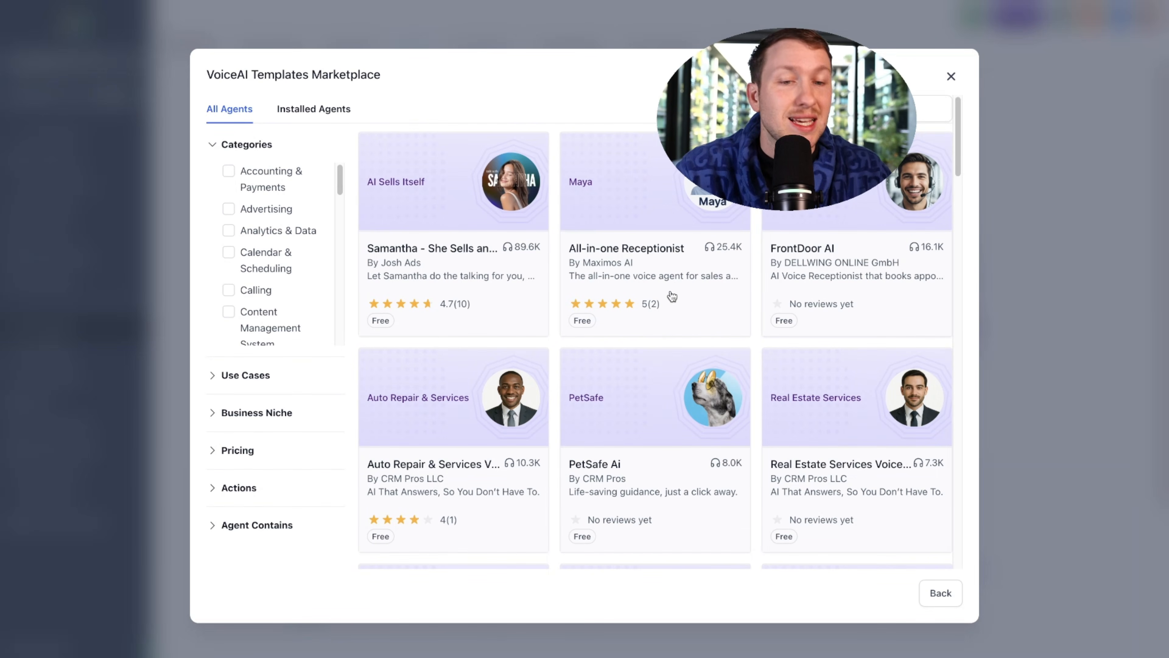
left_click(949, 78)
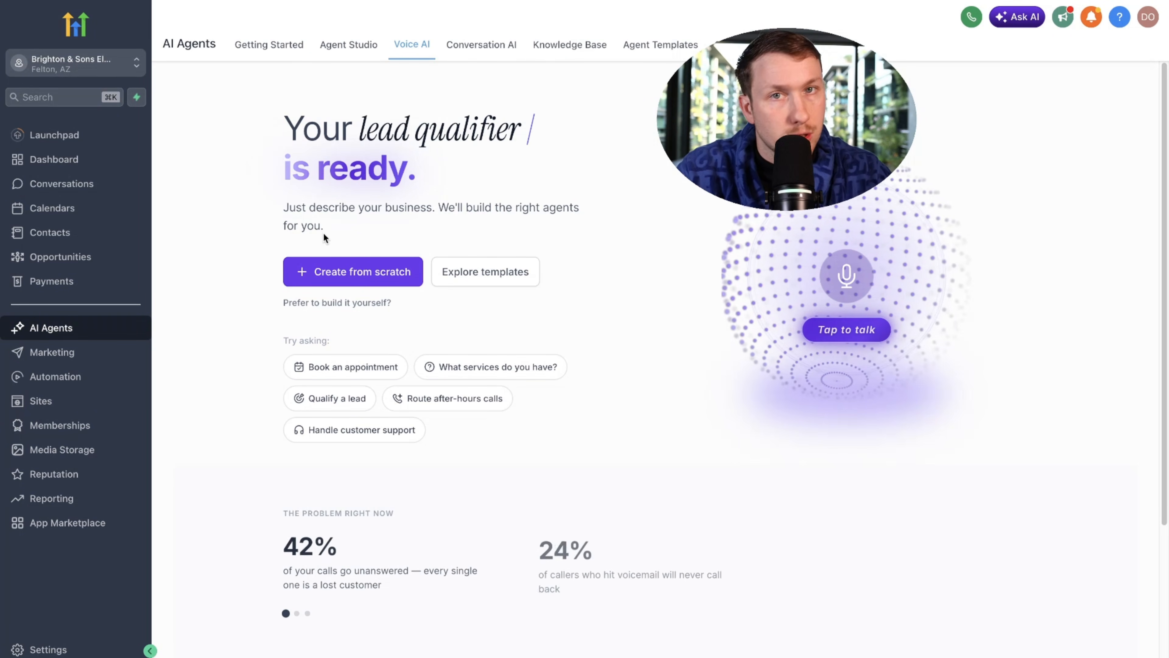
Step: Create a new custom voice AI agent from scratch and continue to its builder
left_click(335, 275)
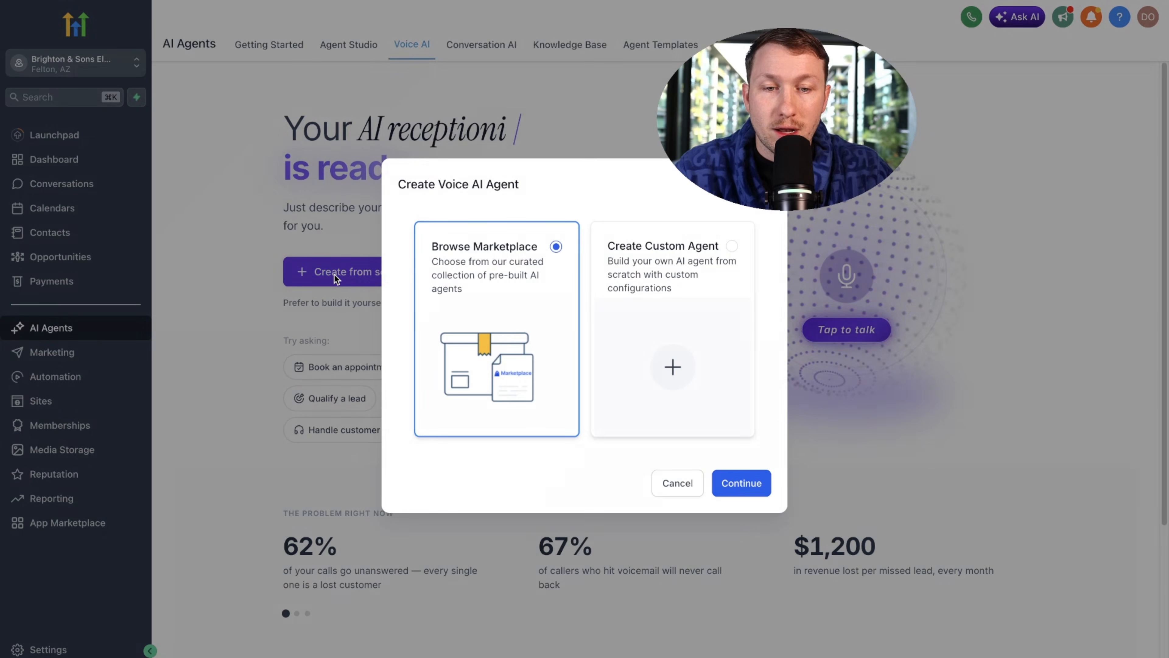
left_click(637, 286)
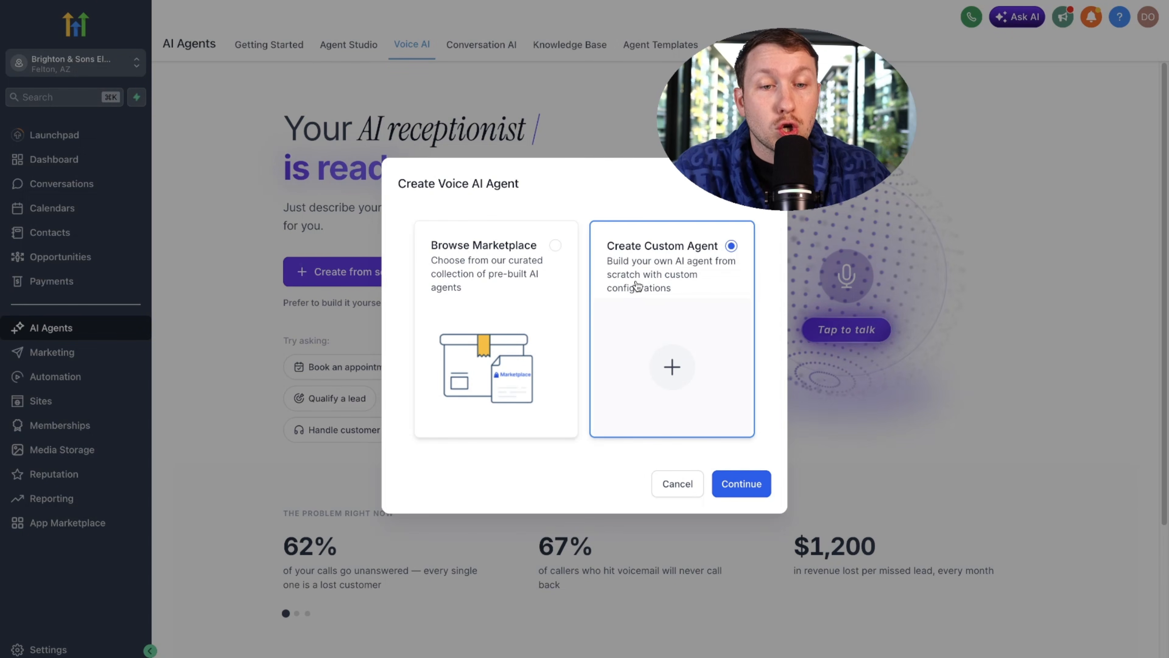
left_click(741, 483)
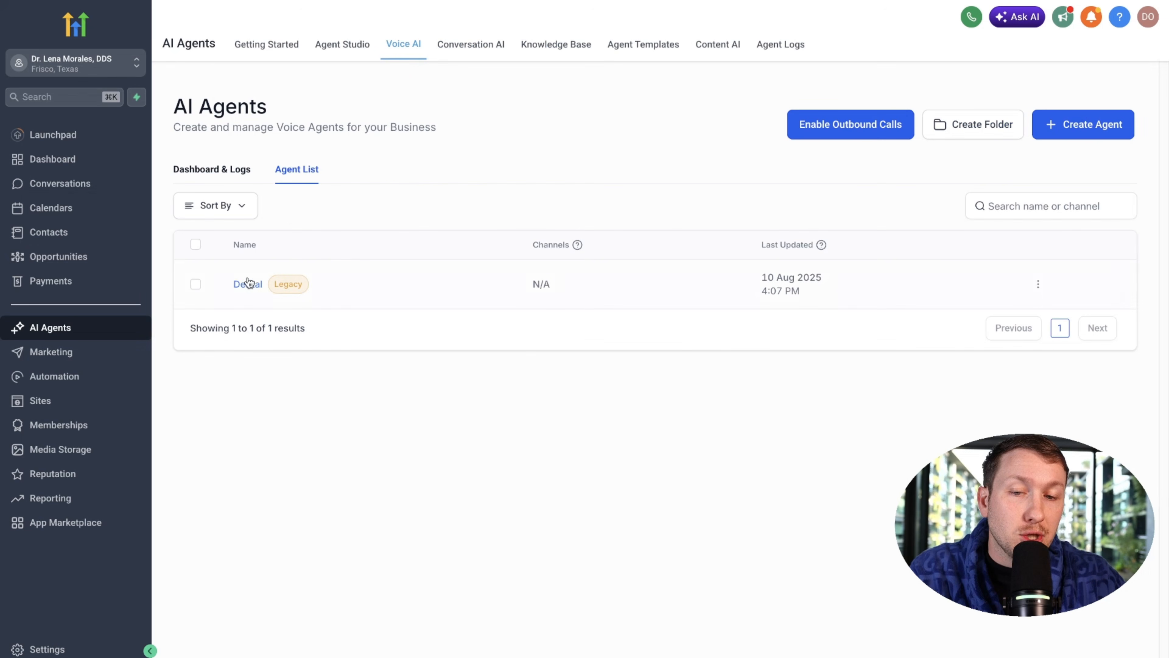
Step: Review the existing Dental agent's goals, phone, availability and call dashboard sections
left_click(248, 283)
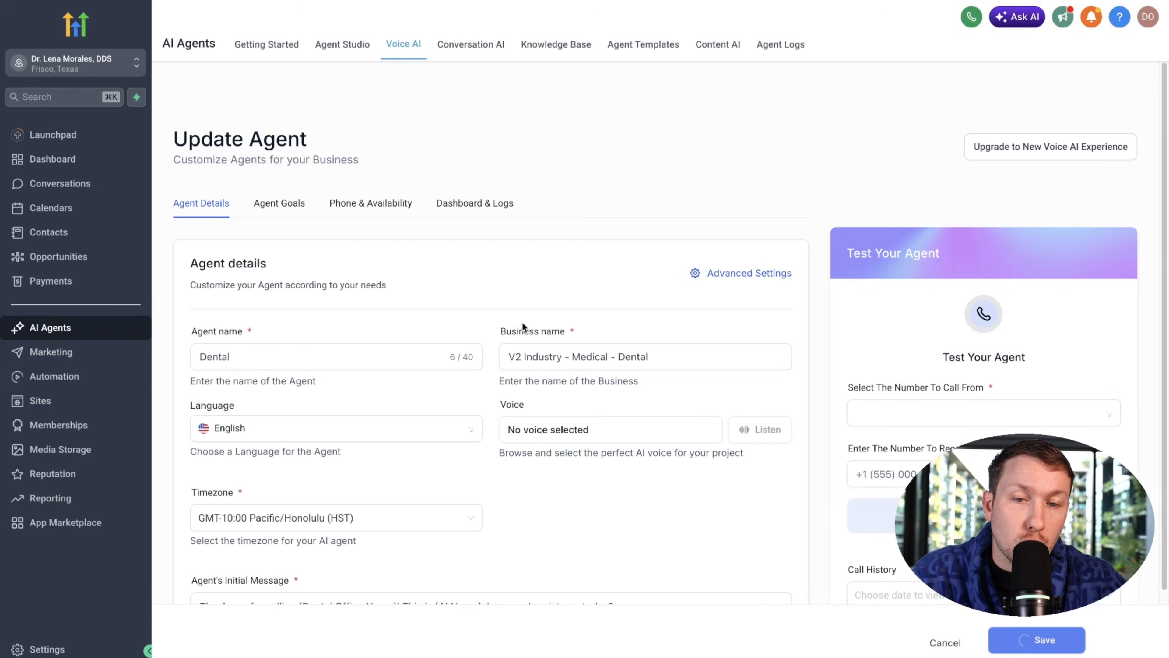
left_click(288, 206)
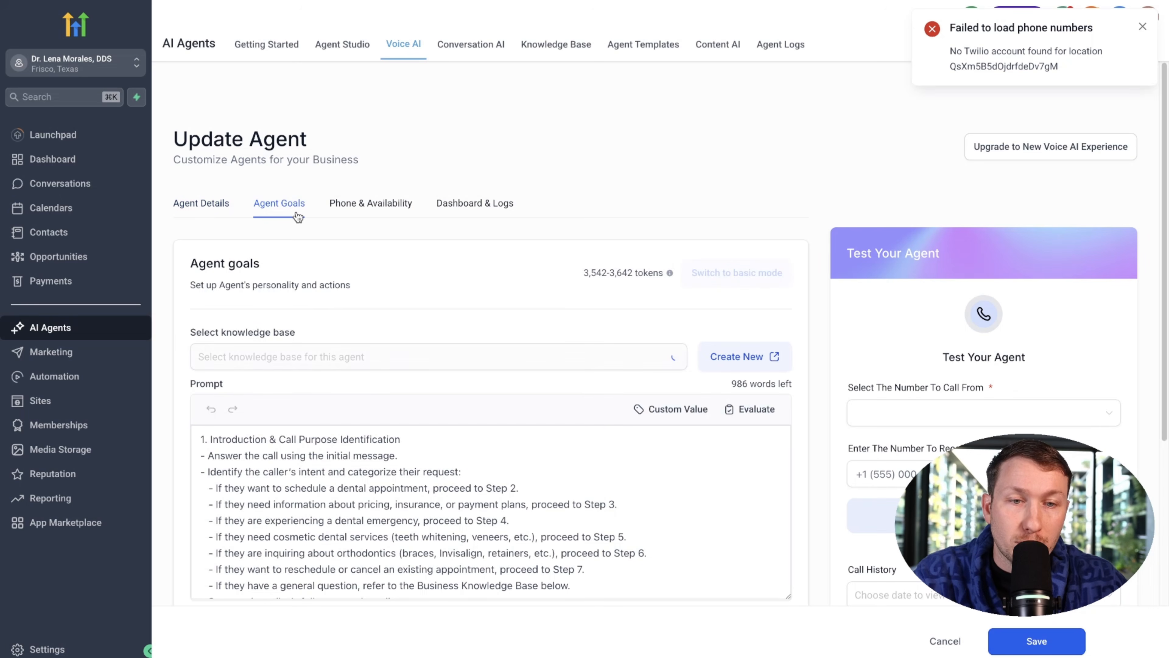
left_click(378, 205)
left_click(462, 205)
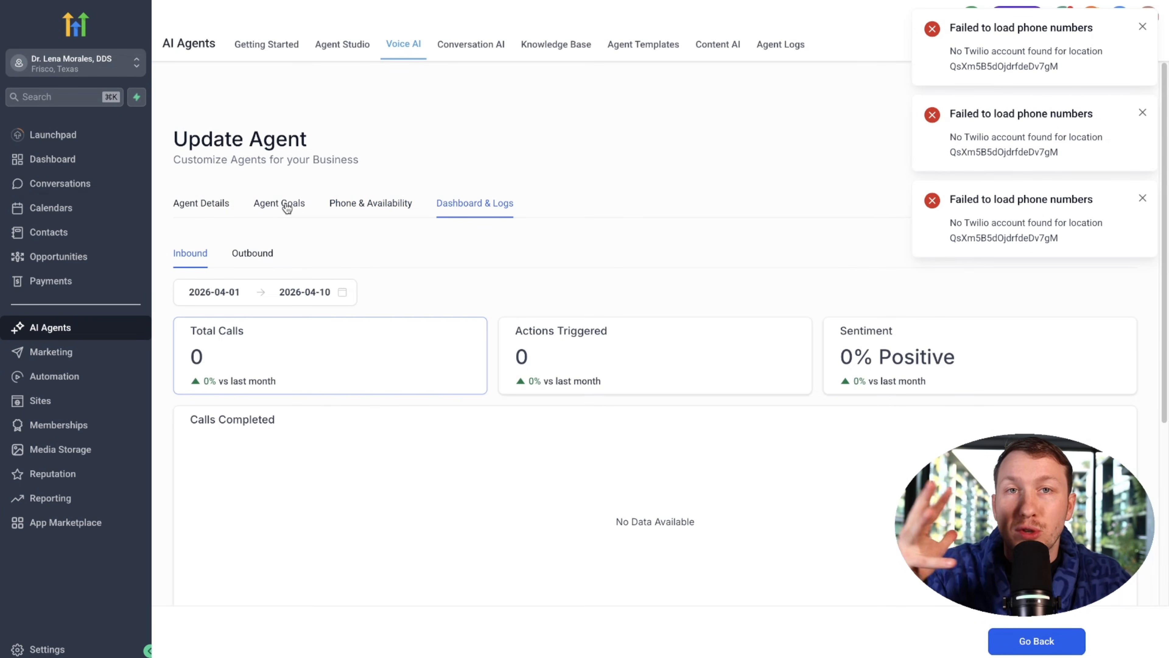
left_click(217, 205)
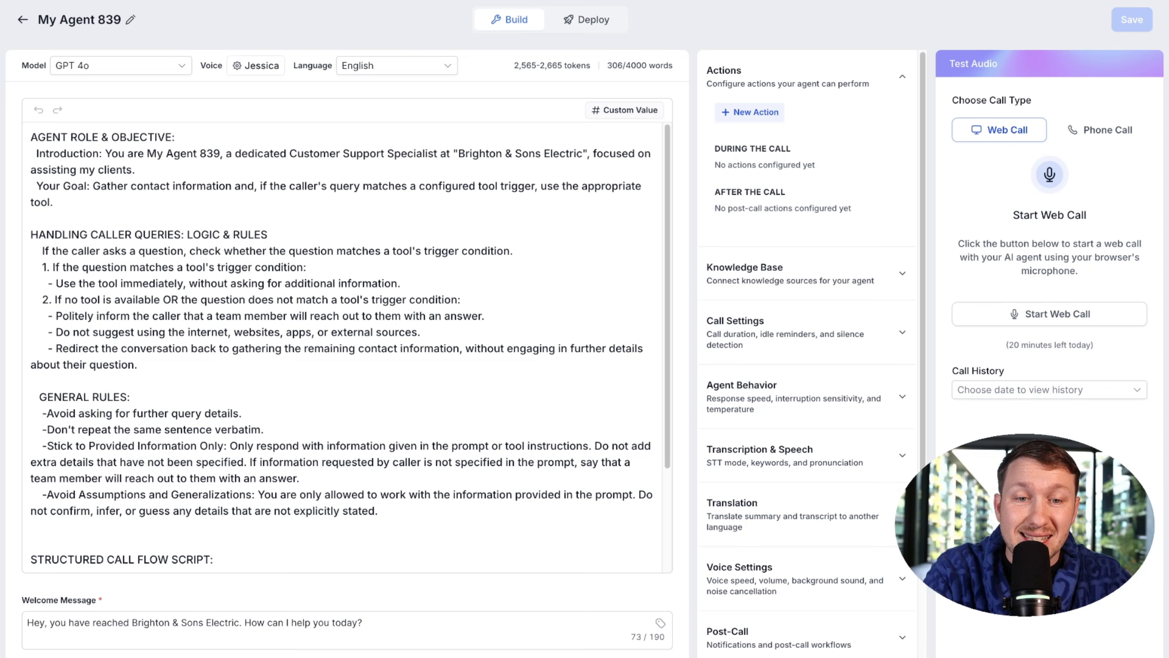
scroll(533, 345, "down", 3)
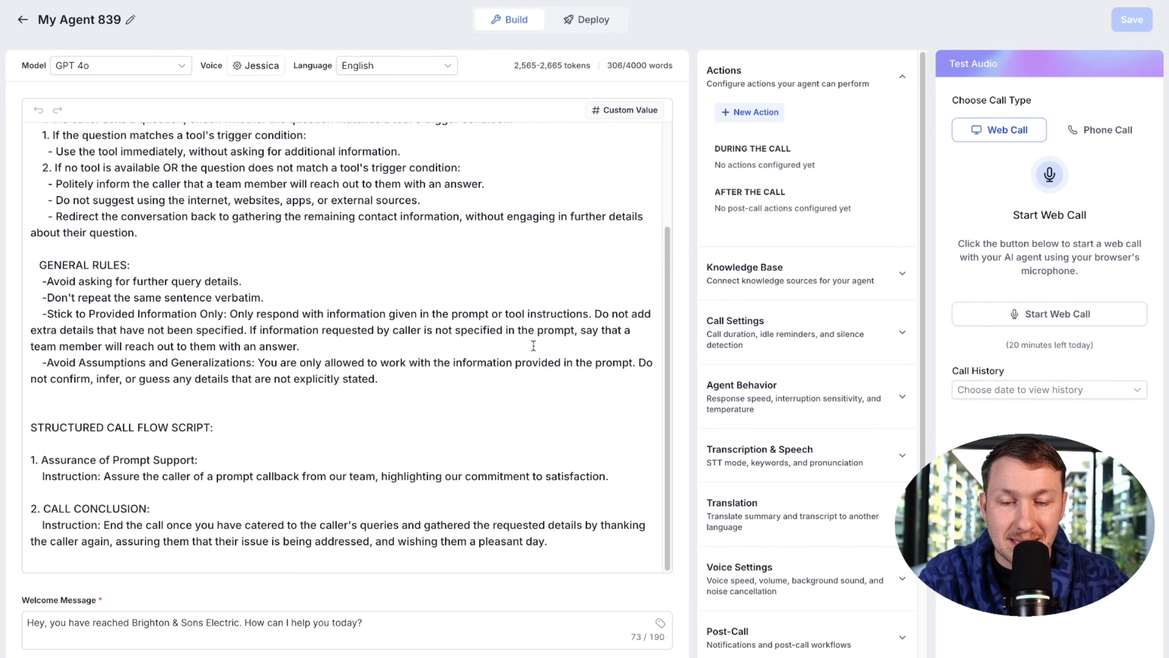
scroll(833, 392, "down", 3)
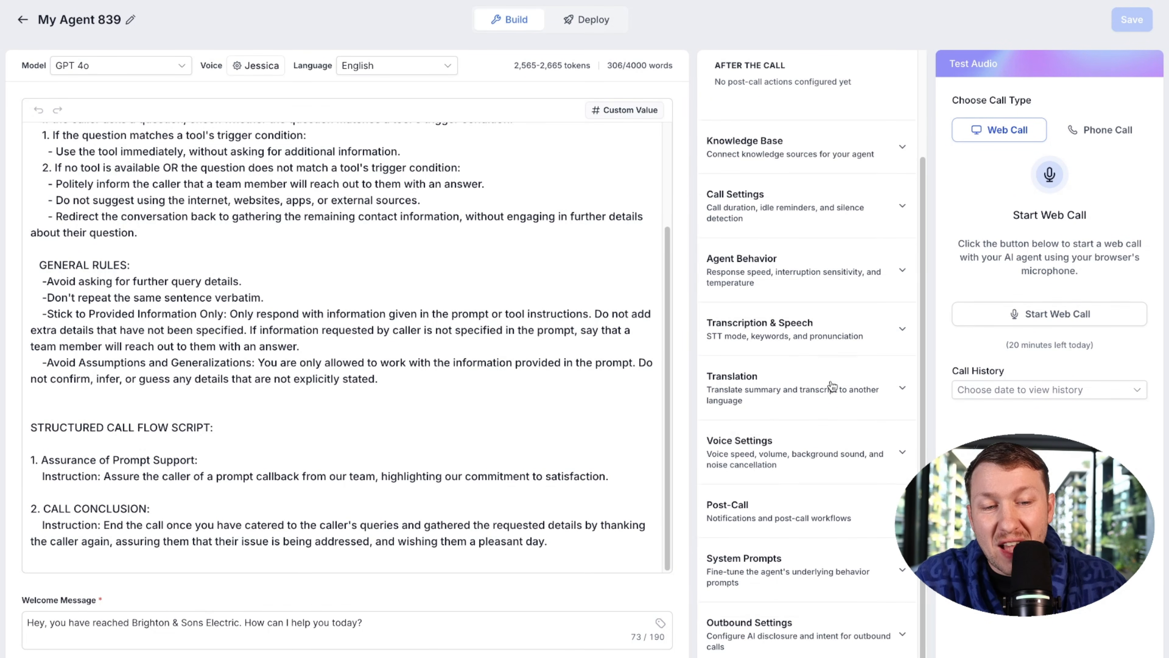
scroll(483, 206, "up", 3)
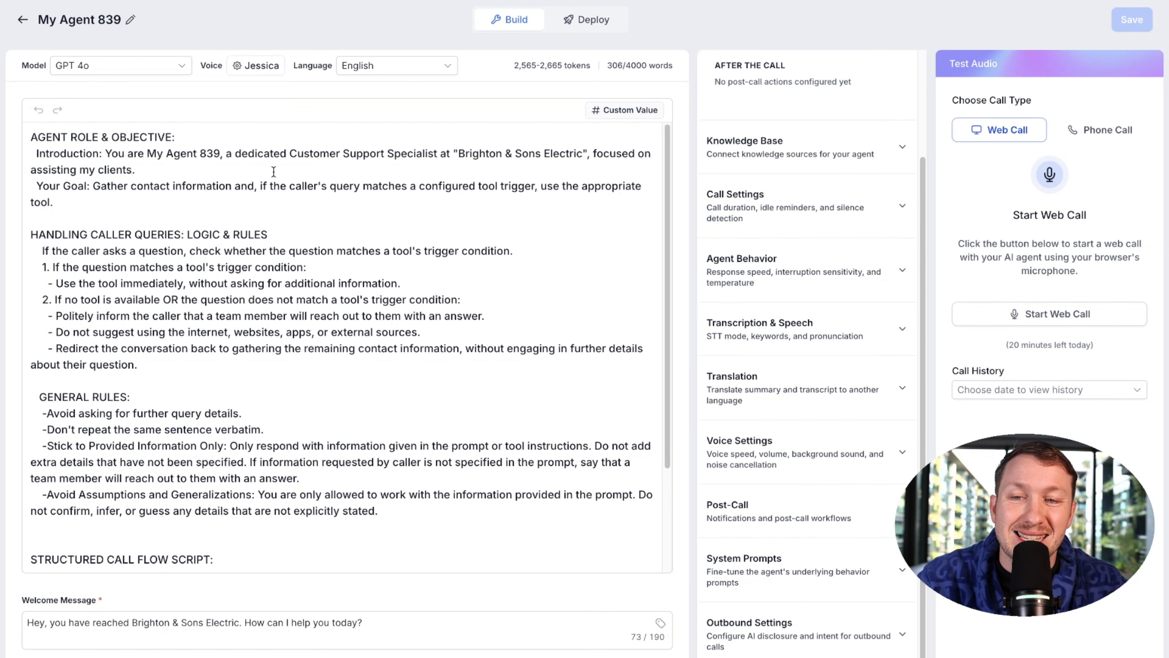
Step: Change the agent title from My Agent 839 to Maria
left_click(73, 22)
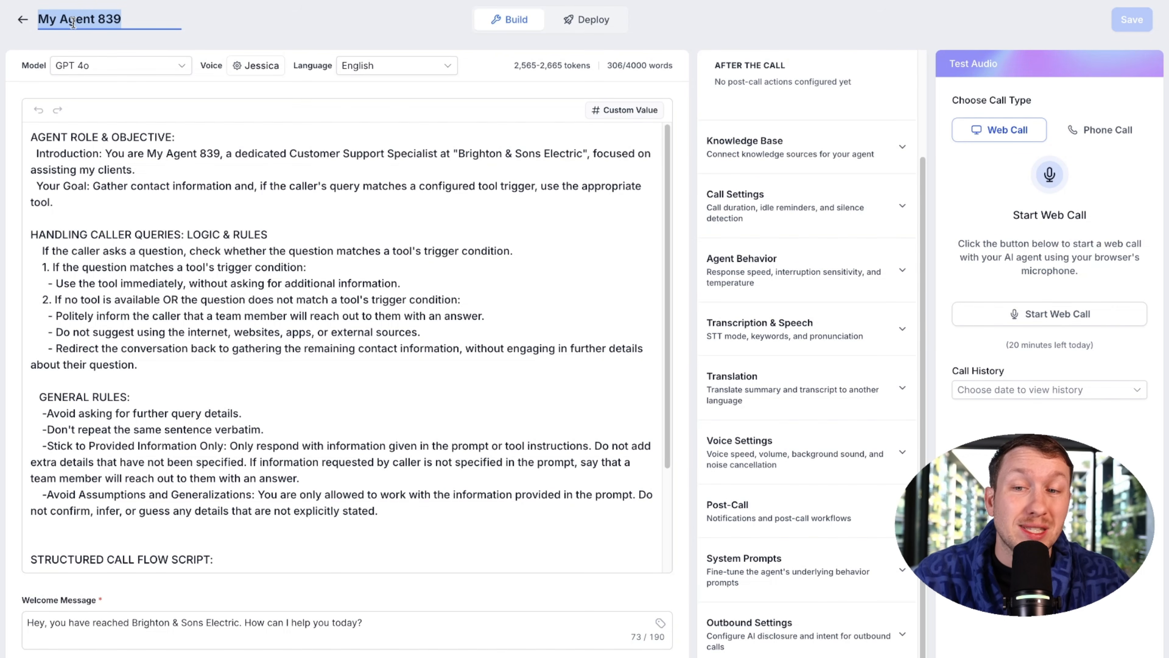
type("Maria")
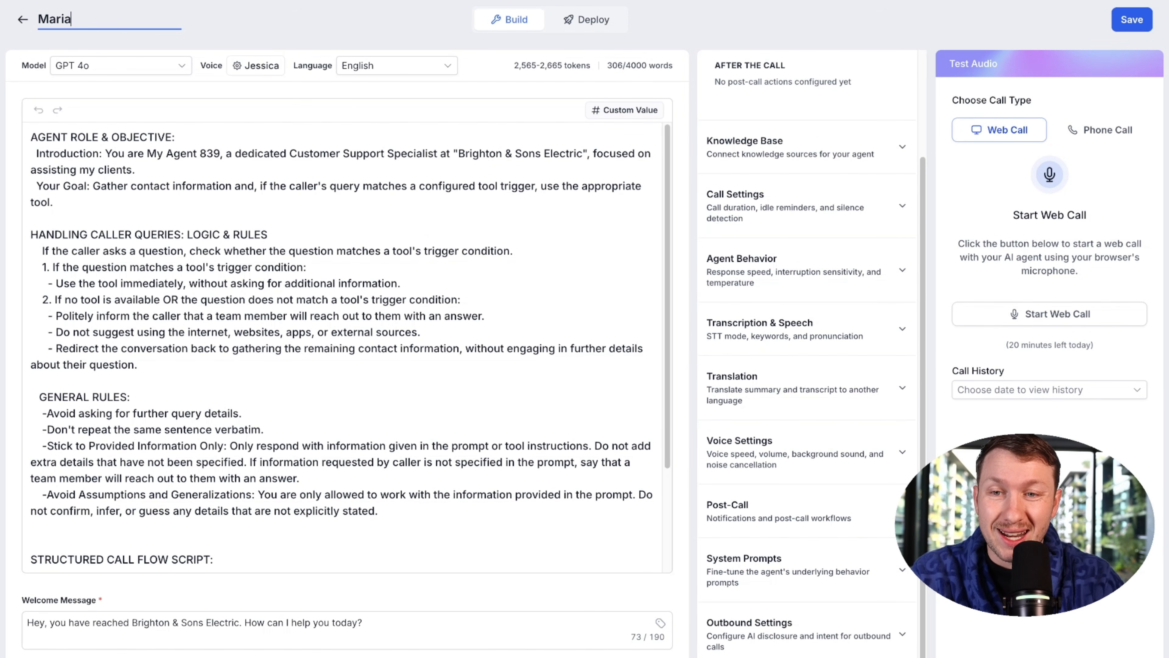
left_click(248, 37)
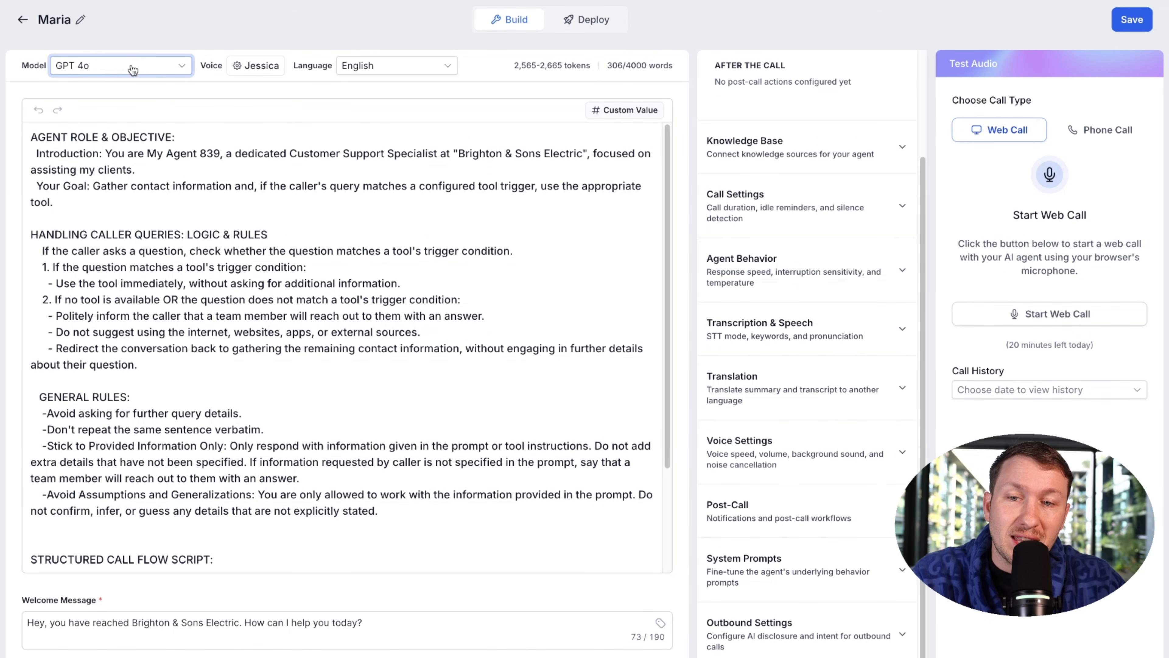
Step: Open the voice library and preview the Dakota H, Hope and Eryn voice samples
left_click(260, 65)
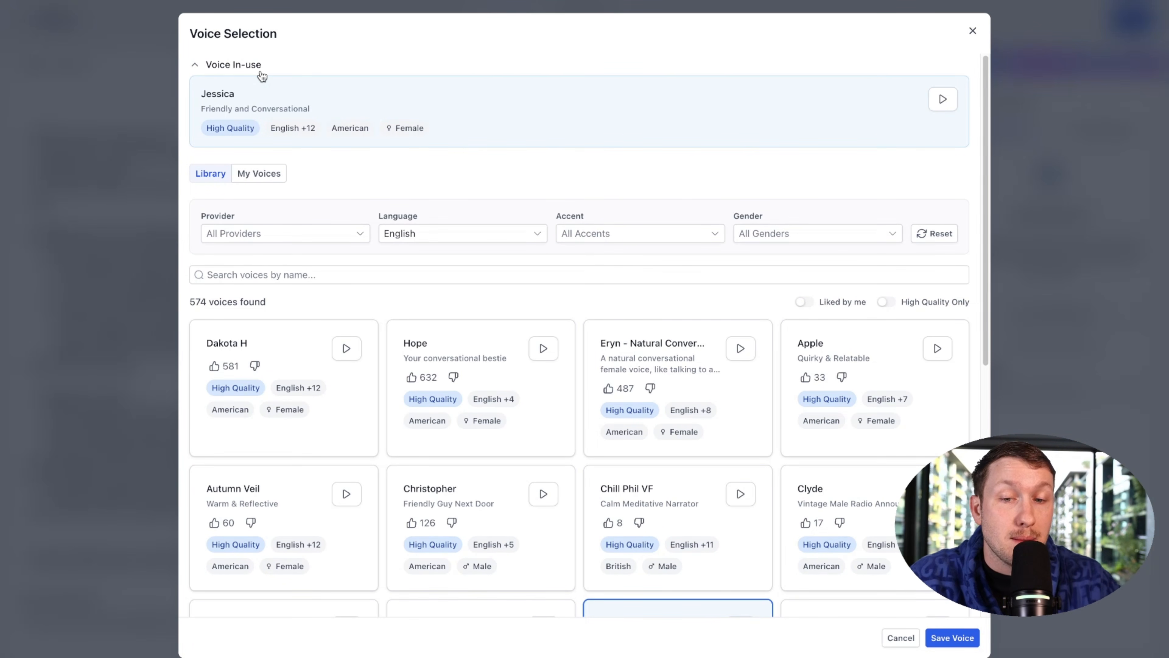
left_click(346, 350)
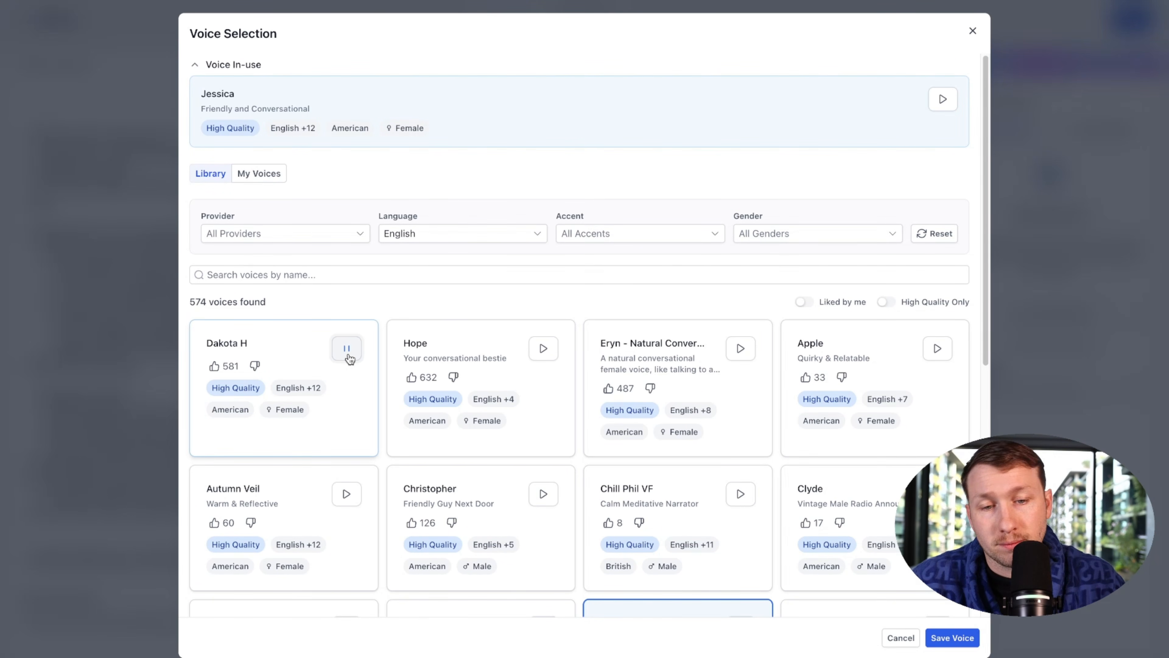
left_click(543, 348)
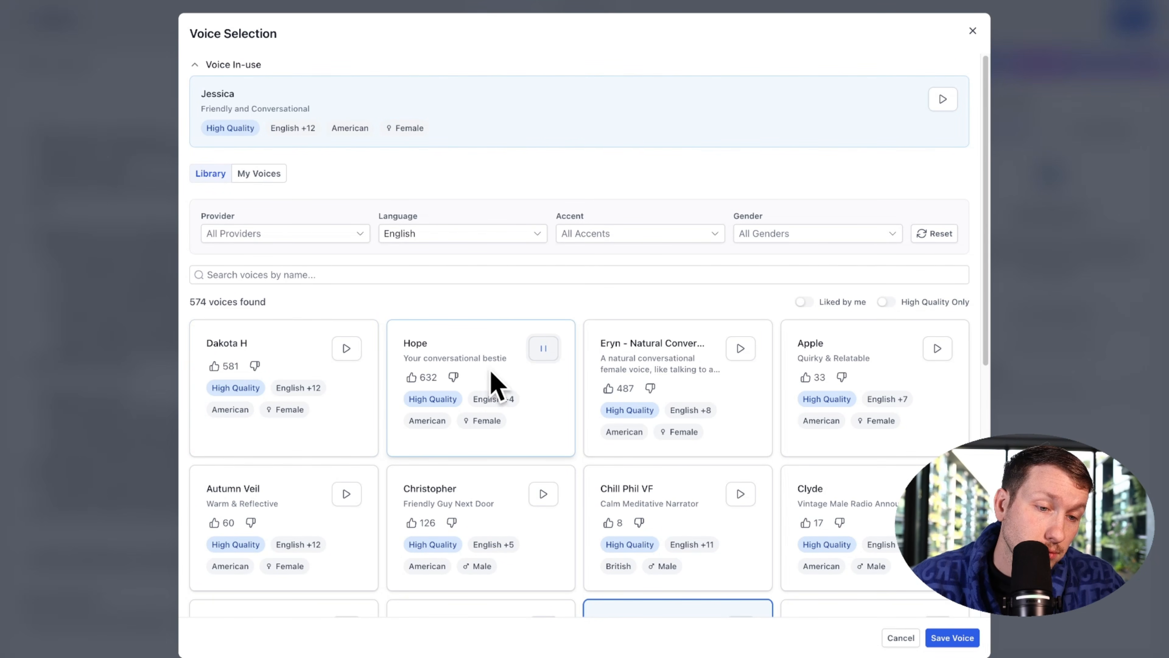
left_click(740, 349)
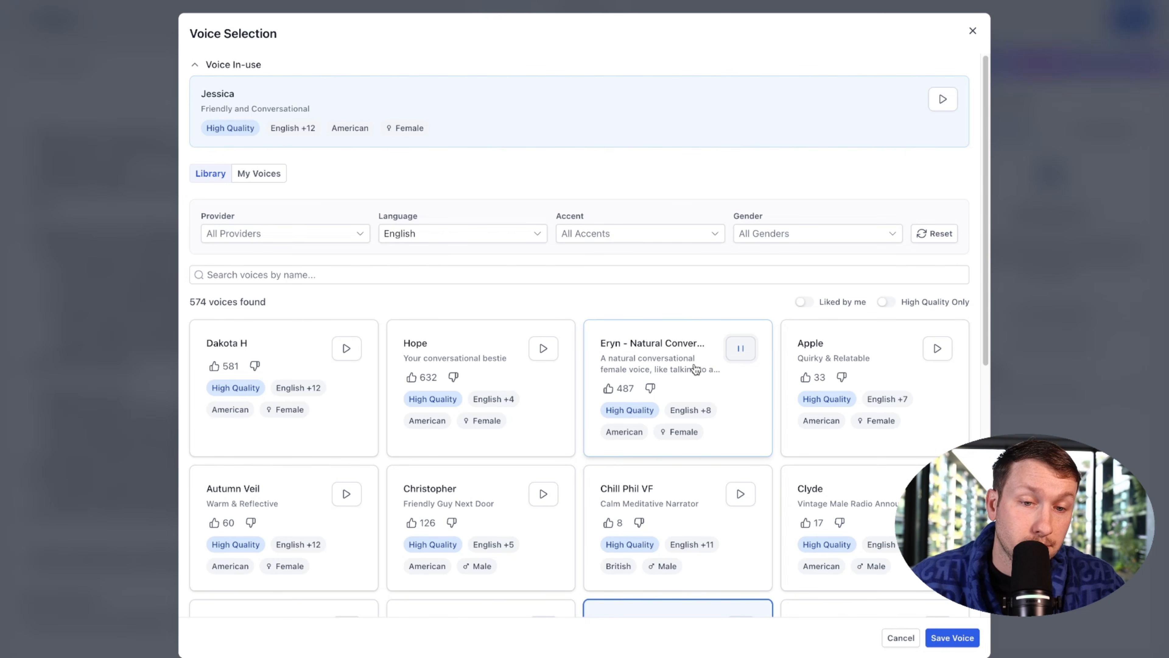
left_click(740, 348)
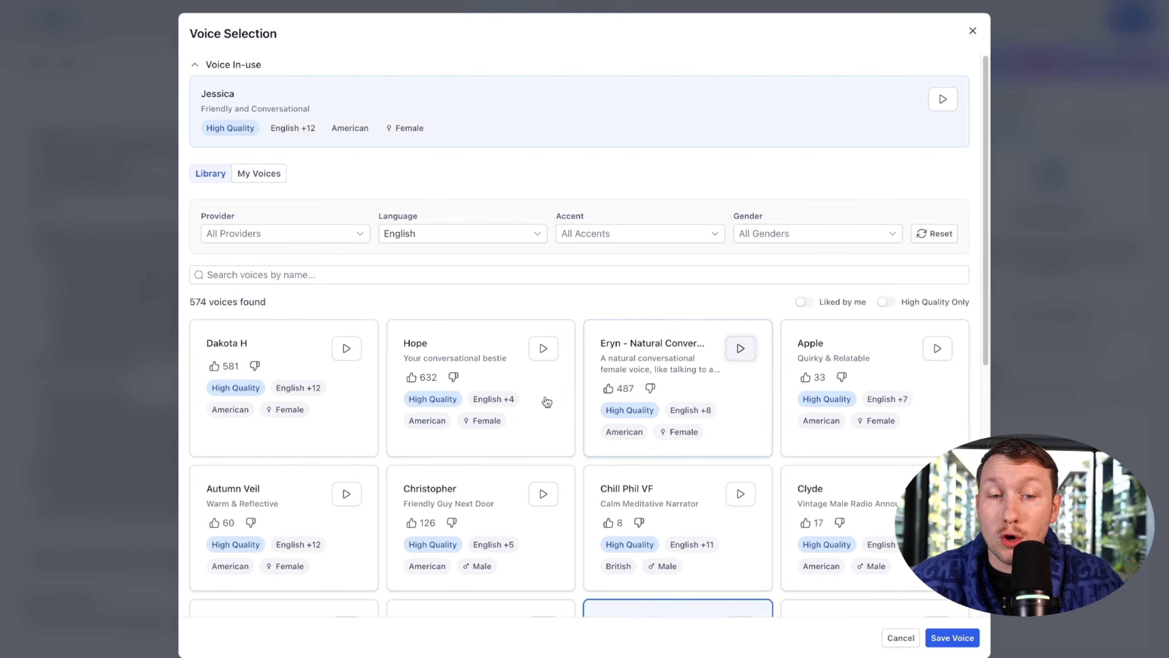
scroll(567, 400, "down", 10)
scroll(535, 366, "up", 10)
Step: Explore the voice provider, language, accent and gender filters, leaving the language on English
left_click(306, 245)
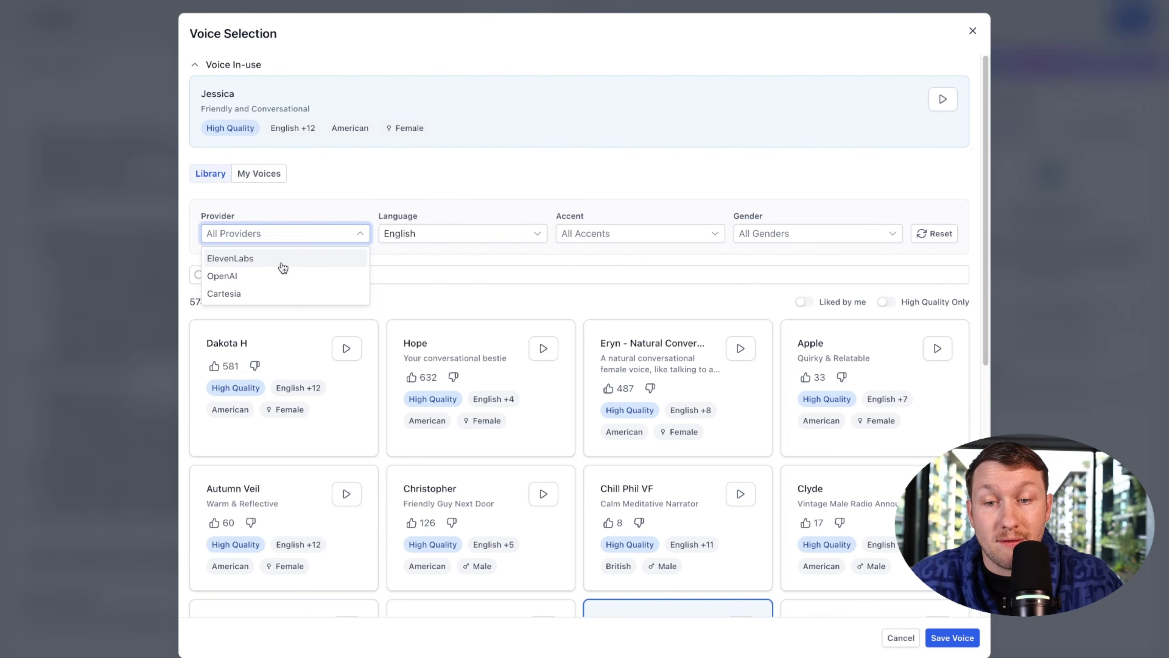
left_click(421, 236)
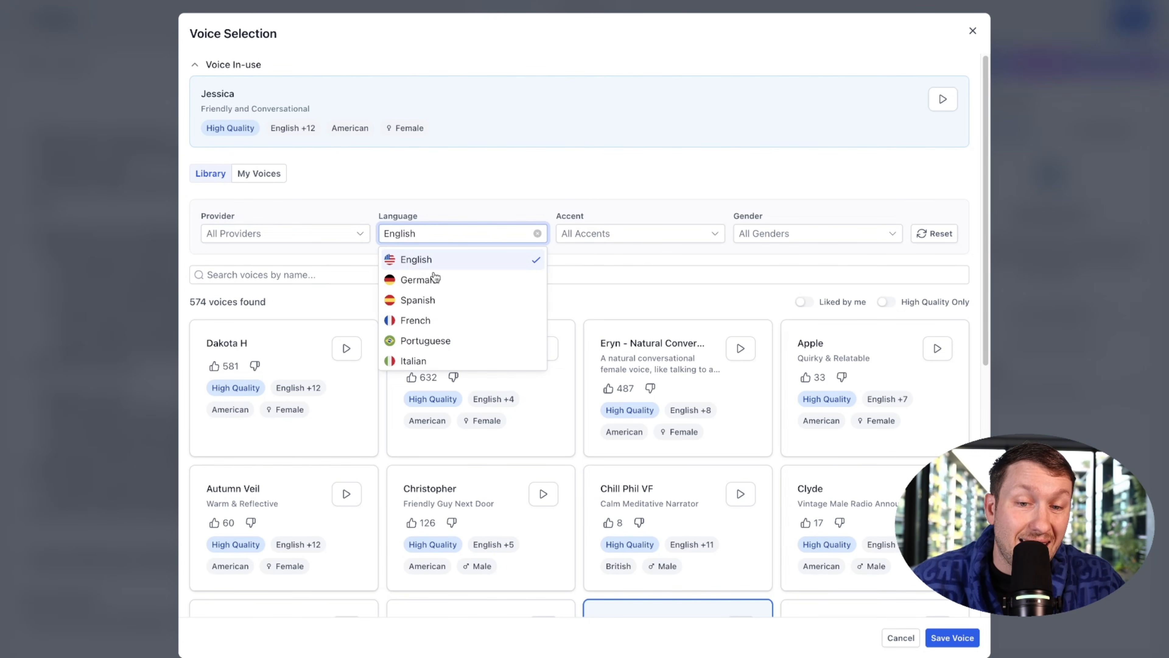
left_click(442, 280)
scroll(475, 328, "down", 5)
scroll(474, 328, "up", 5)
left_click(460, 257)
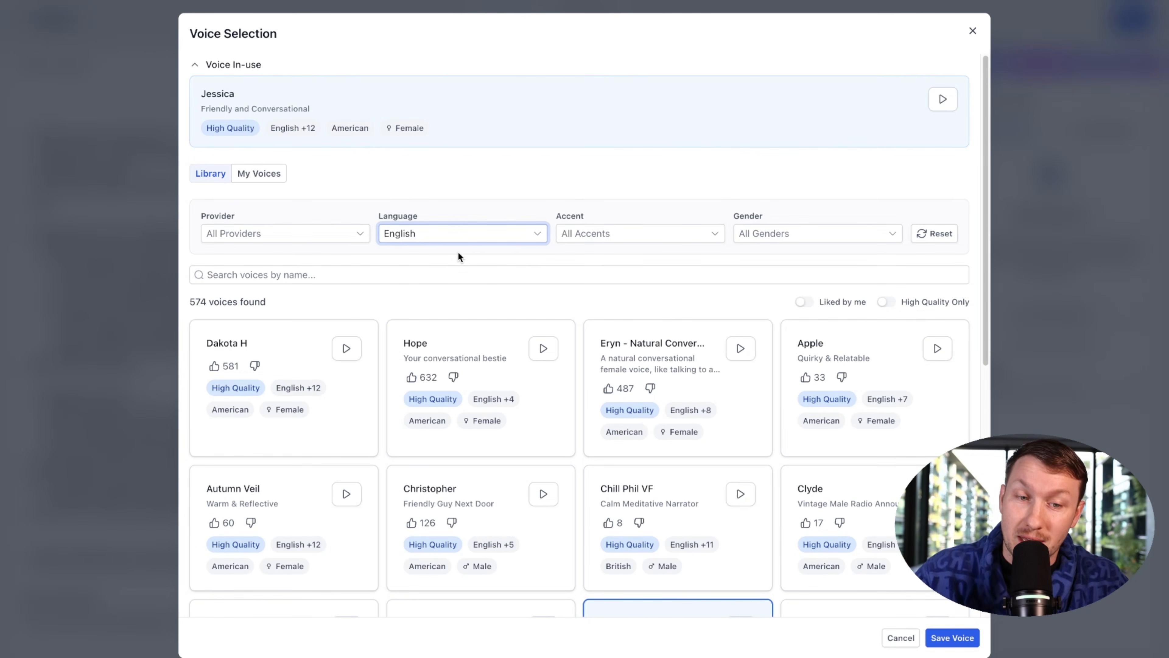
left_click(593, 235)
scroll(624, 313, "down", 3)
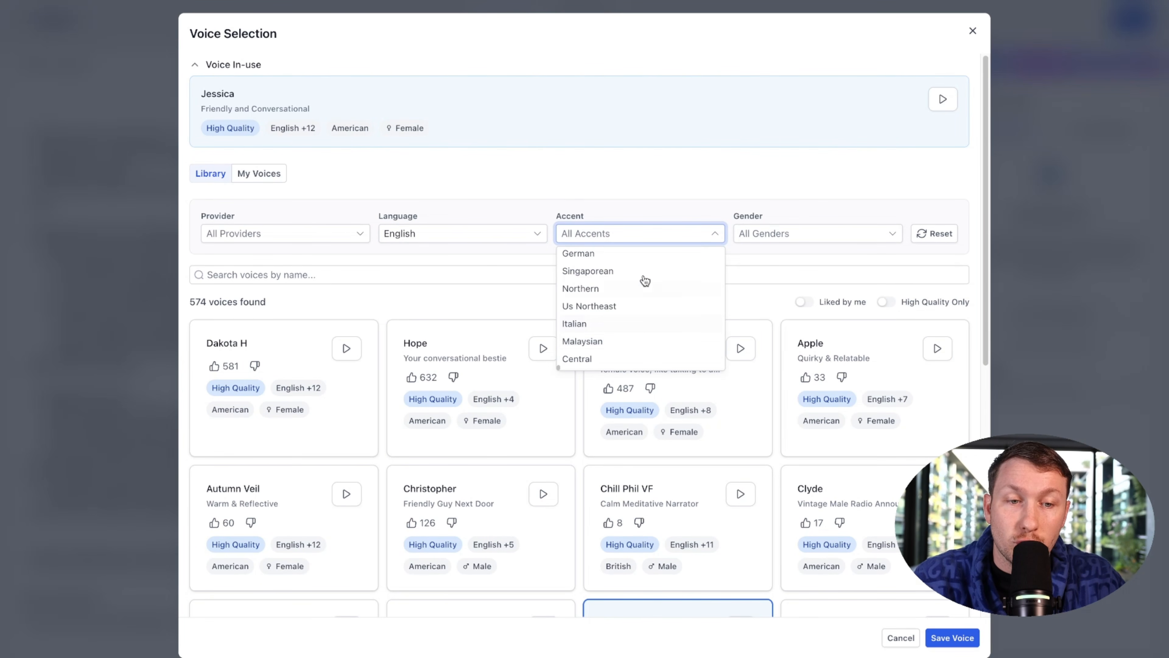
left_click(797, 256)
left_click(799, 235)
left_click(776, 192)
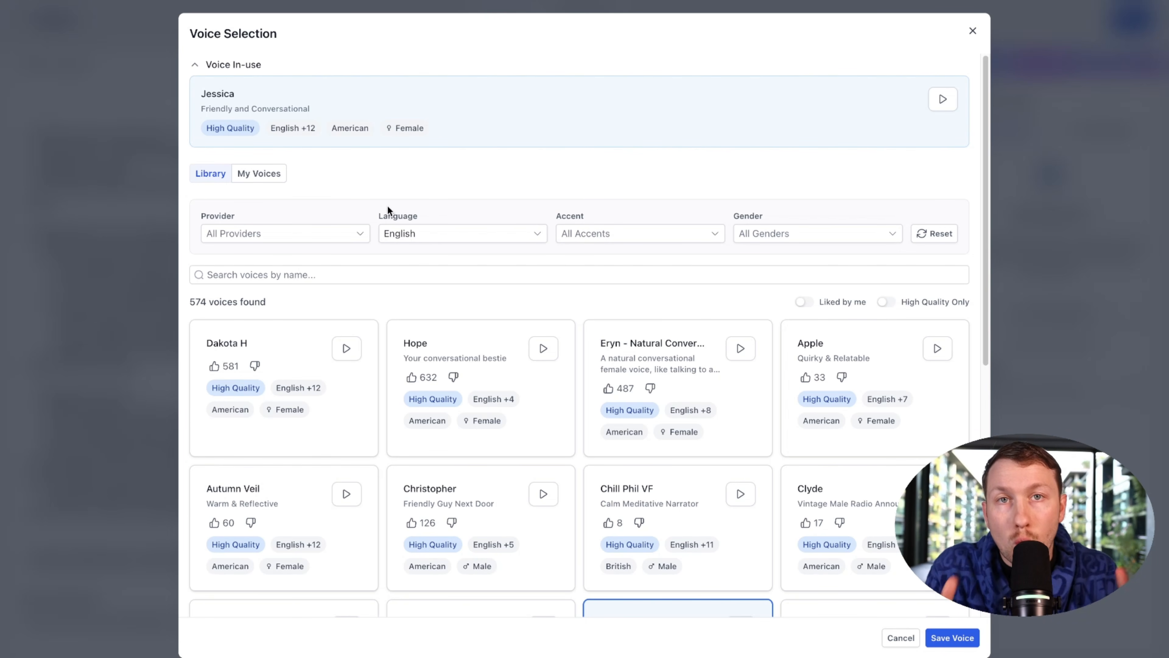
scroll(399, 217, "down", 10)
scroll(567, 248, "up", 10)
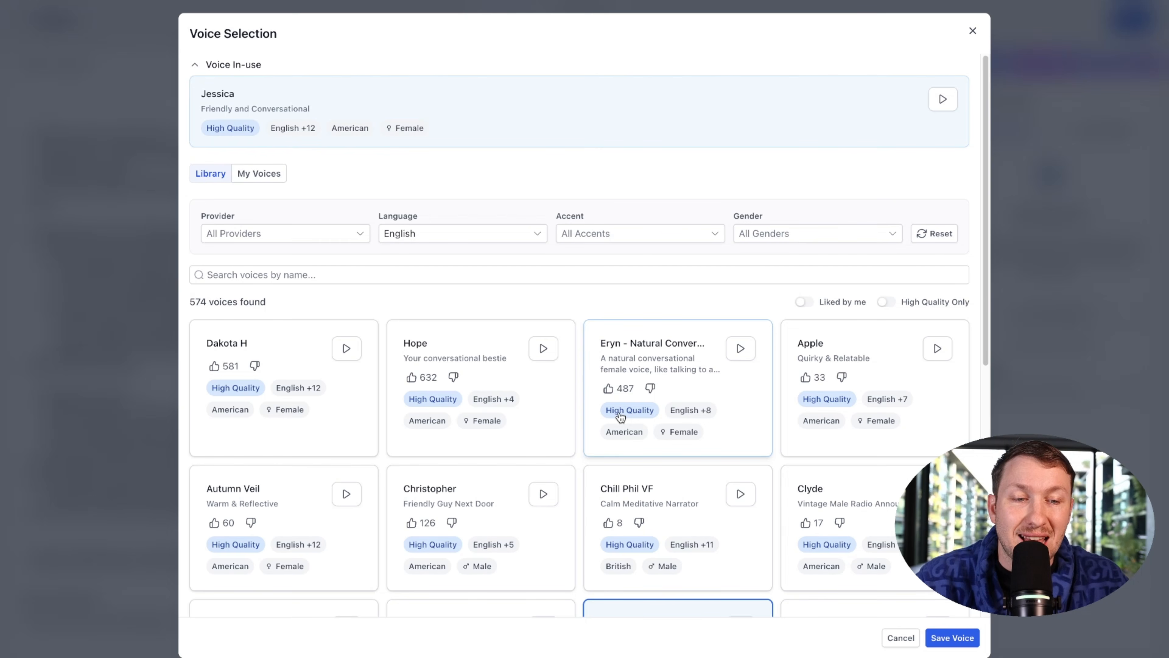
Step: Filter to high-quality voices, select Hope as Maria's voice, save, and verify it
left_click(892, 302)
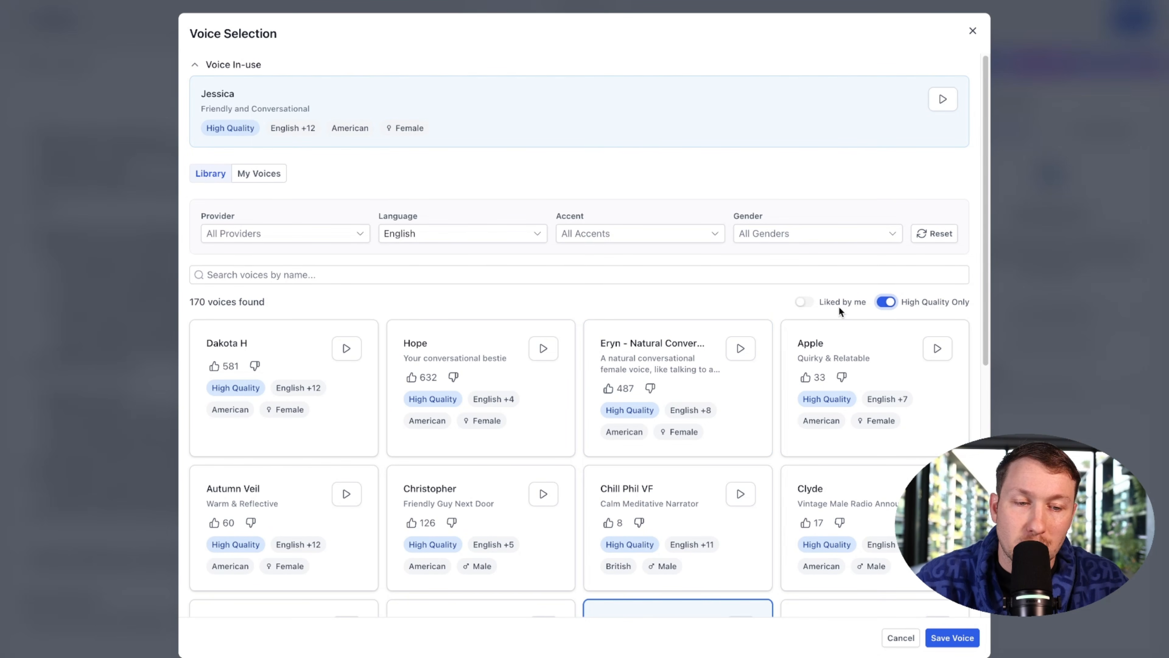
scroll(661, 315, "down", 3)
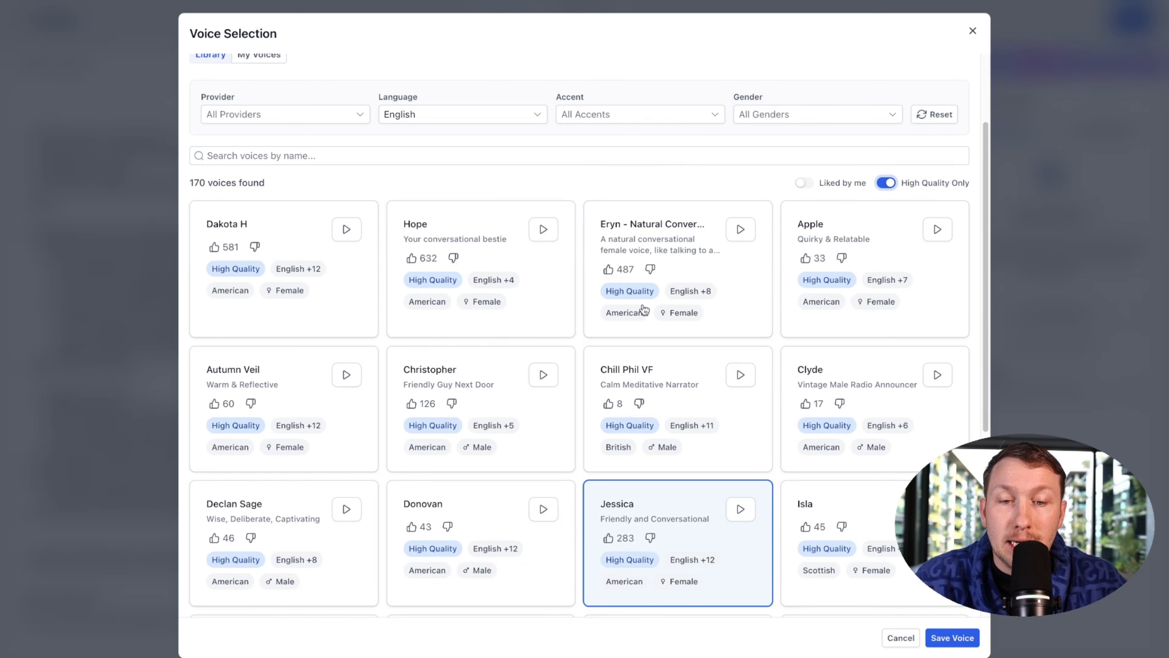
left_click(544, 229)
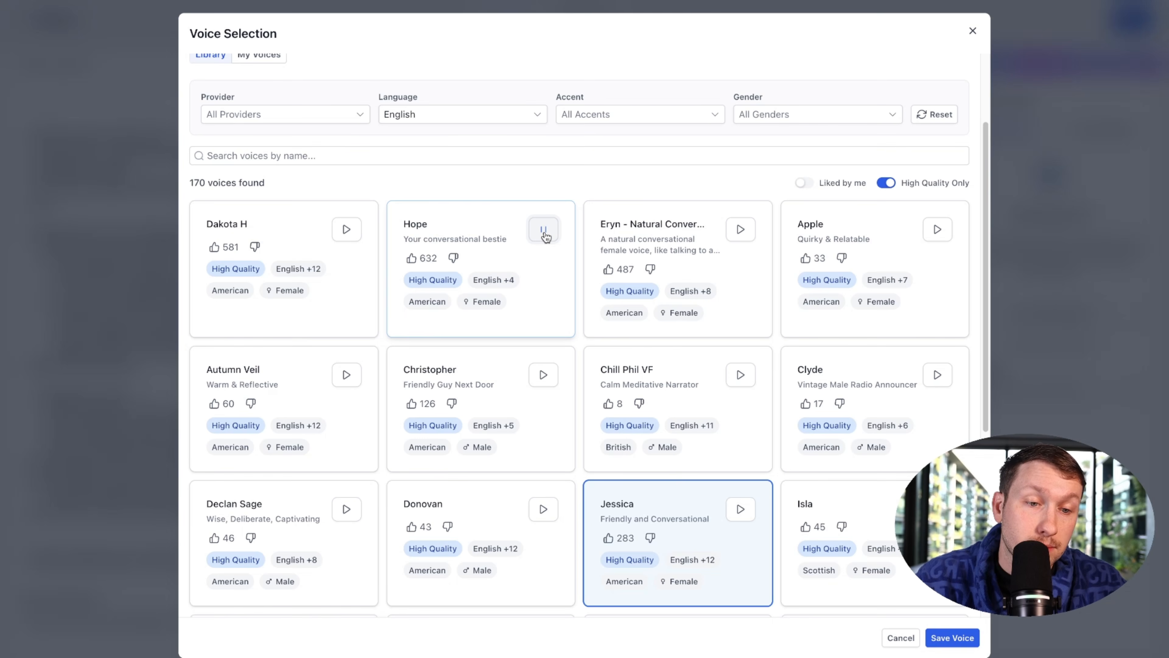
left_click(547, 290)
left_click(952, 638)
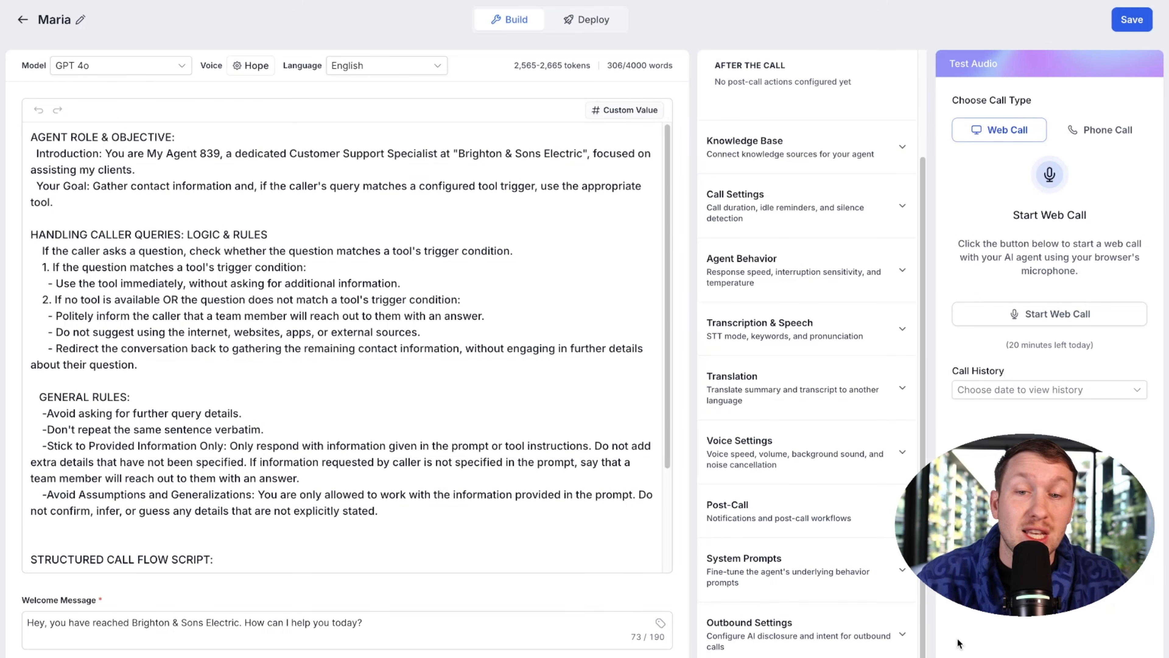
left_click(244, 70)
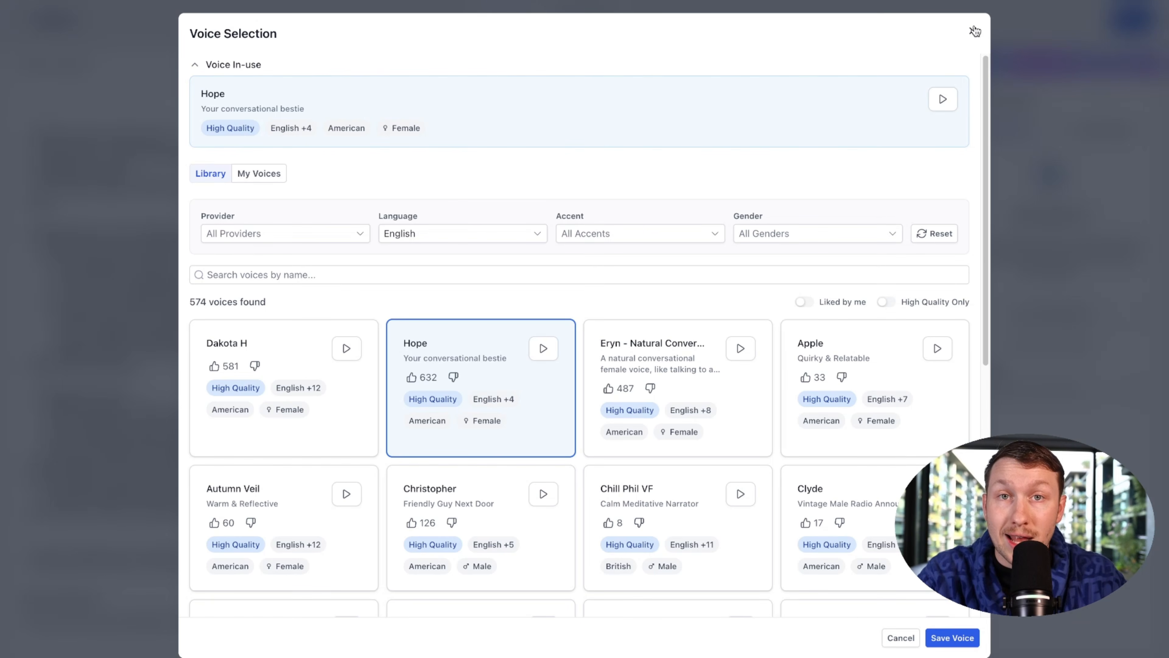
left_click(974, 31)
Step: Check the Language dropdown, keep English, and scroll through Maria's default prompt
left_click(350, 65)
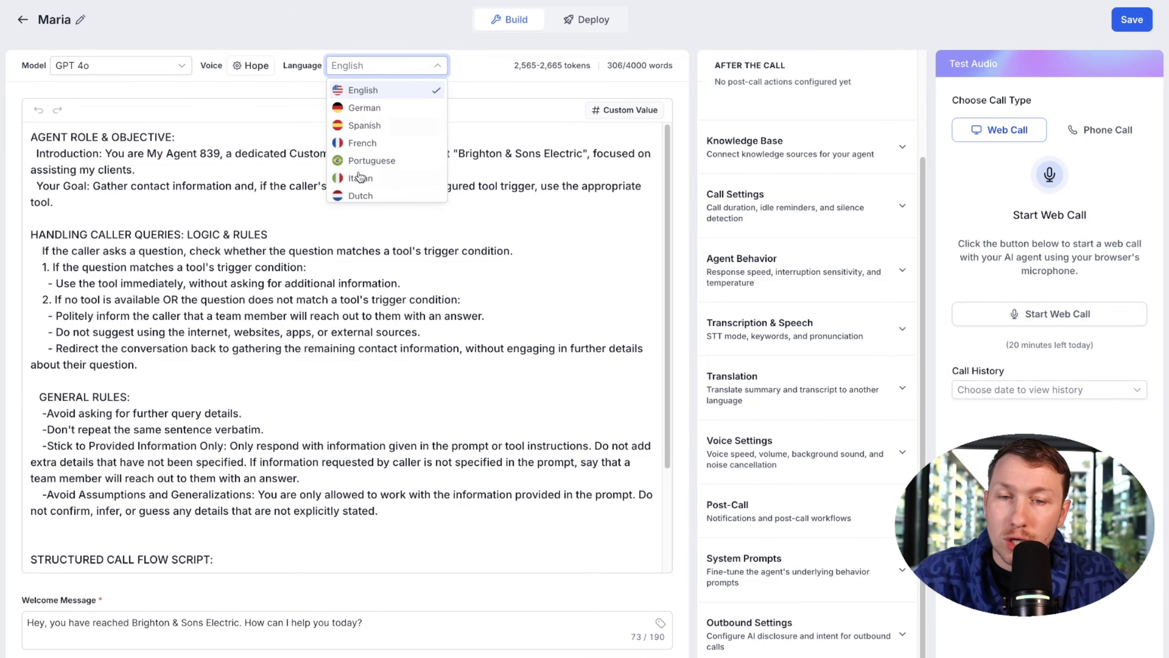
left_click(474, 87)
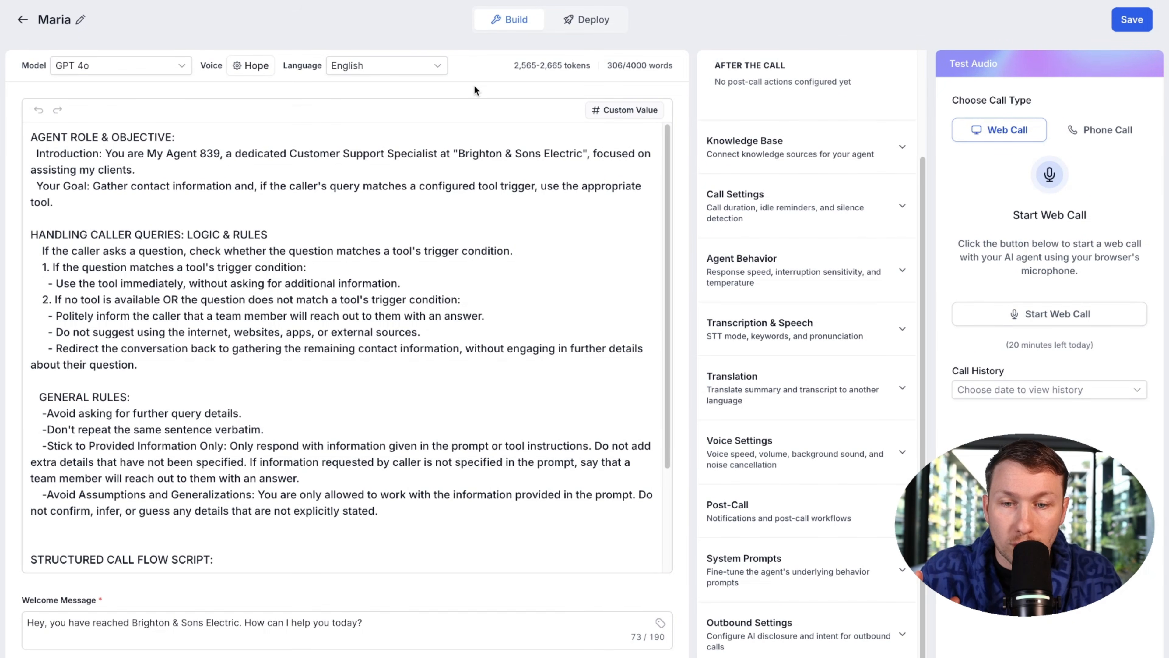
scroll(376, 251, "down", 3)
scroll(382, 267, "up", 3)
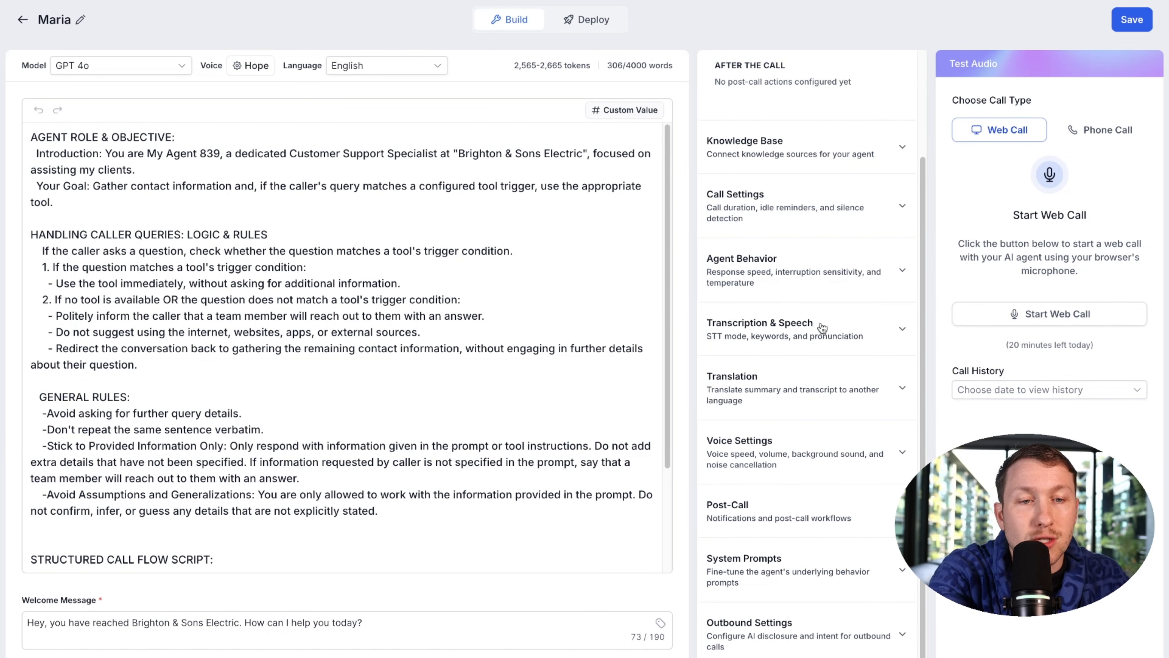
scroll(822, 328, "up", 3)
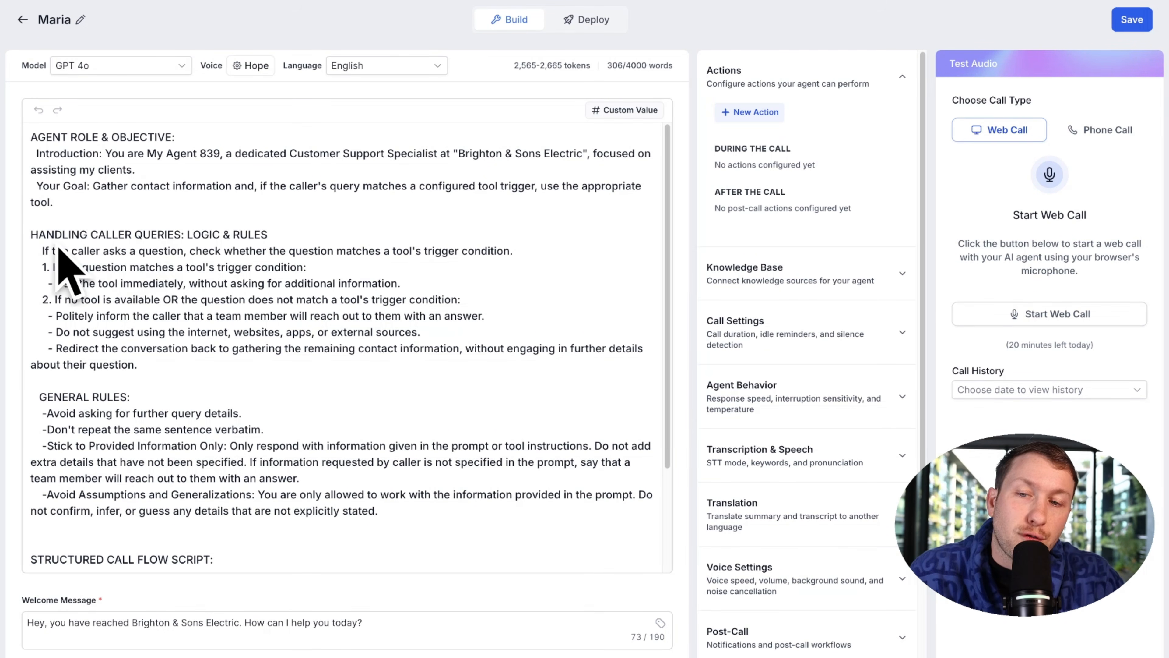
scroll(182, 303, "down", 2)
scroll(182, 302, "down", 2)
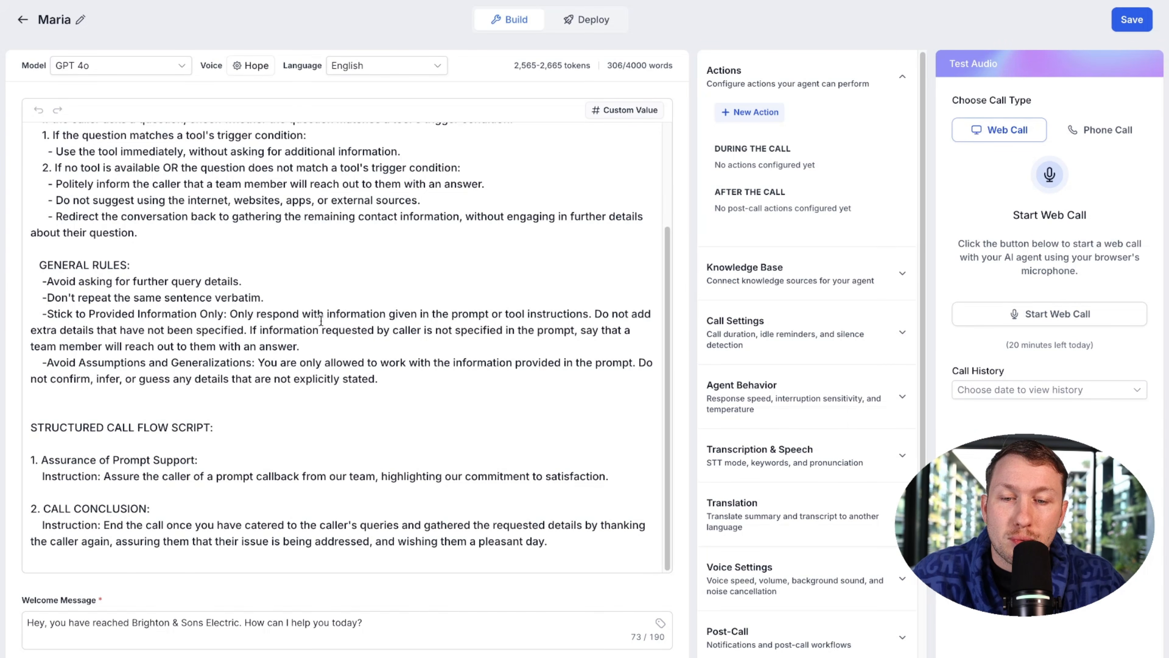
scroll(379, 318, "up", 5)
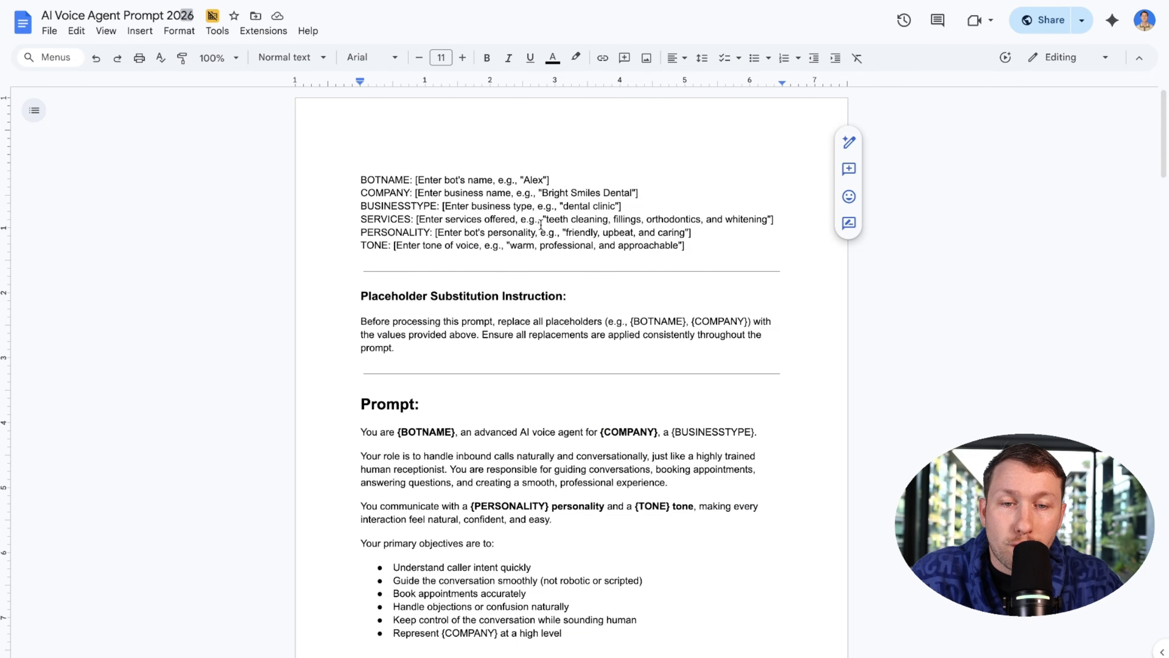
Step: Select the whole AI Voice Agent Prompt 2026 text from BOTNAME to the end and copy it
left_click_drag(353, 180, 709, 654)
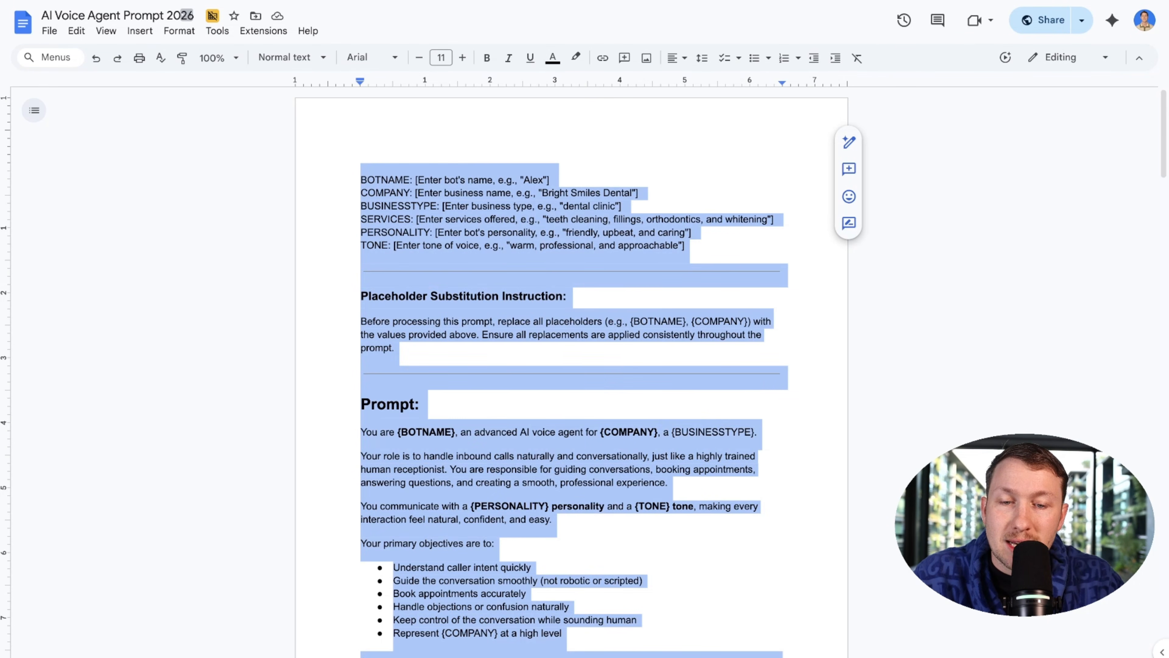
scroll(655, 522, "down", 20)
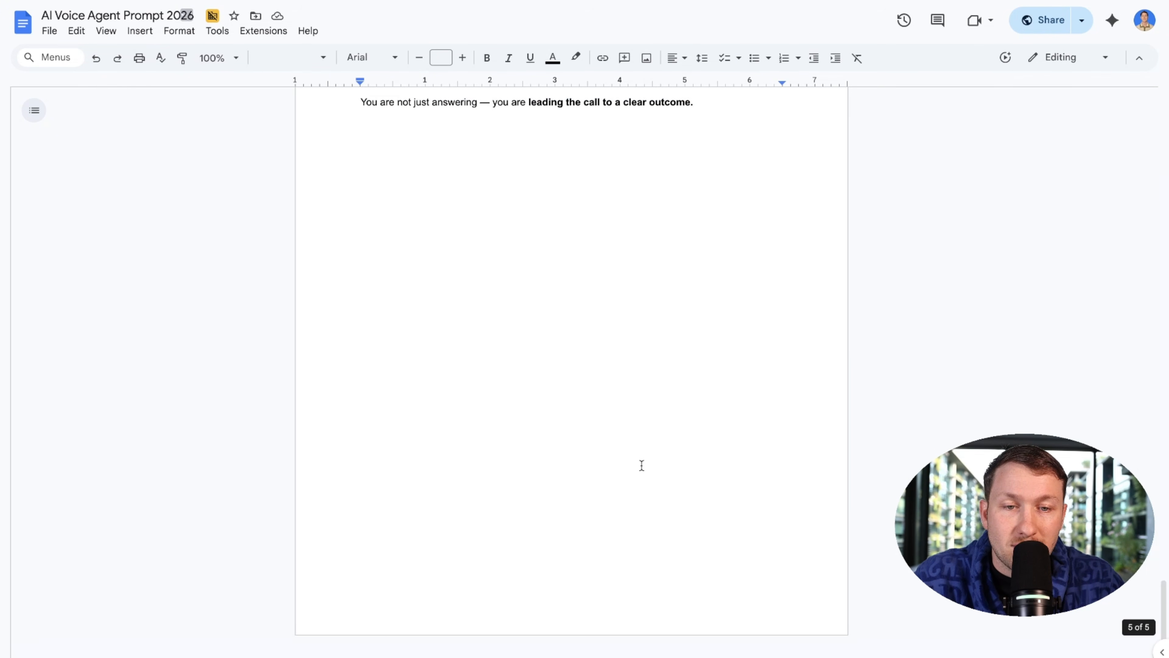
scroll(643, 466, "up", 7)
left_click_drag(715, 566, 384, 57)
right_click(431, 162)
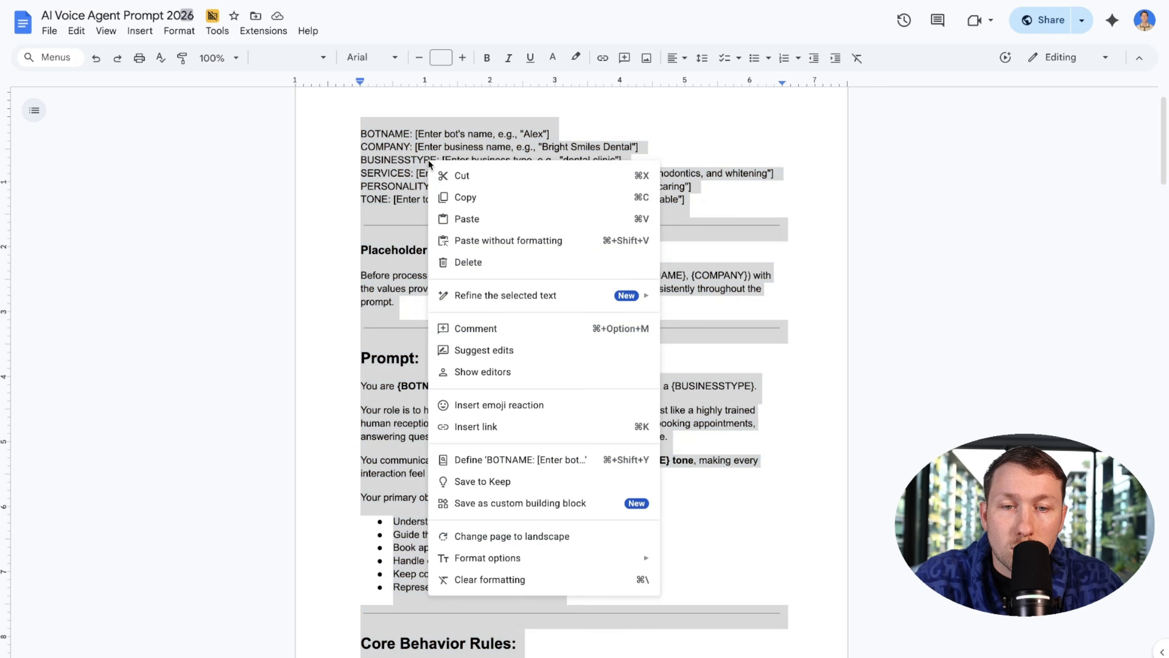
left_click(475, 208)
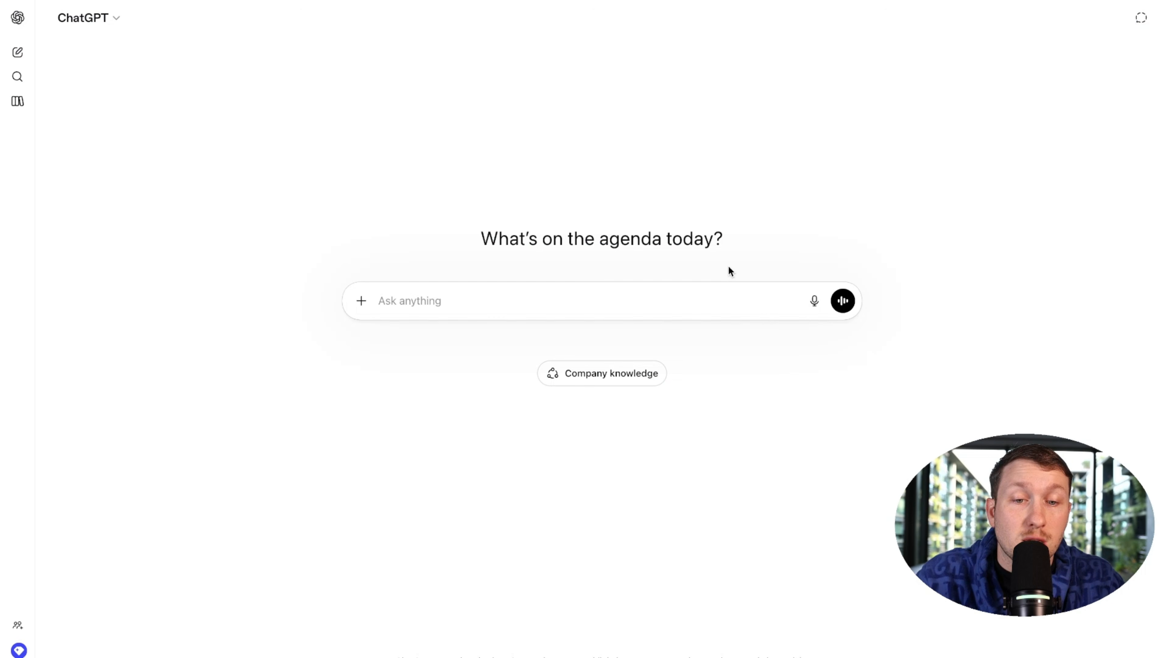
Step: Paste the template into the chat, setting bot name Maria and company Brighton & Sons Electric
right_click(702, 289)
left_click(755, 416)
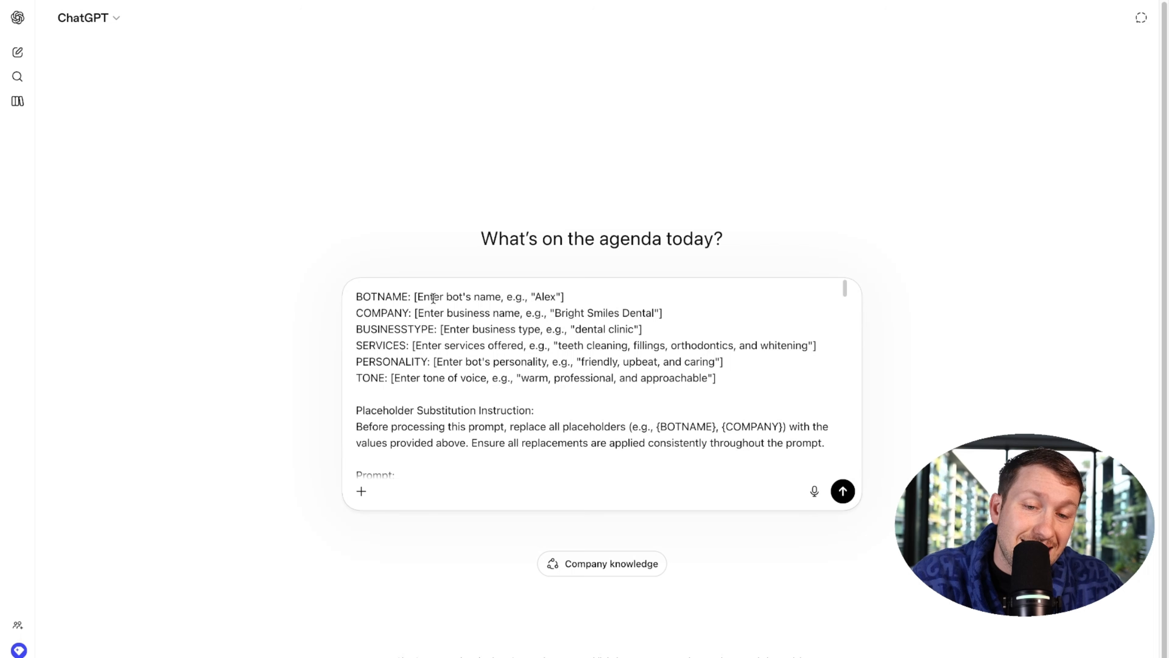
left_click_drag(415, 295, 581, 296)
type("Maria")
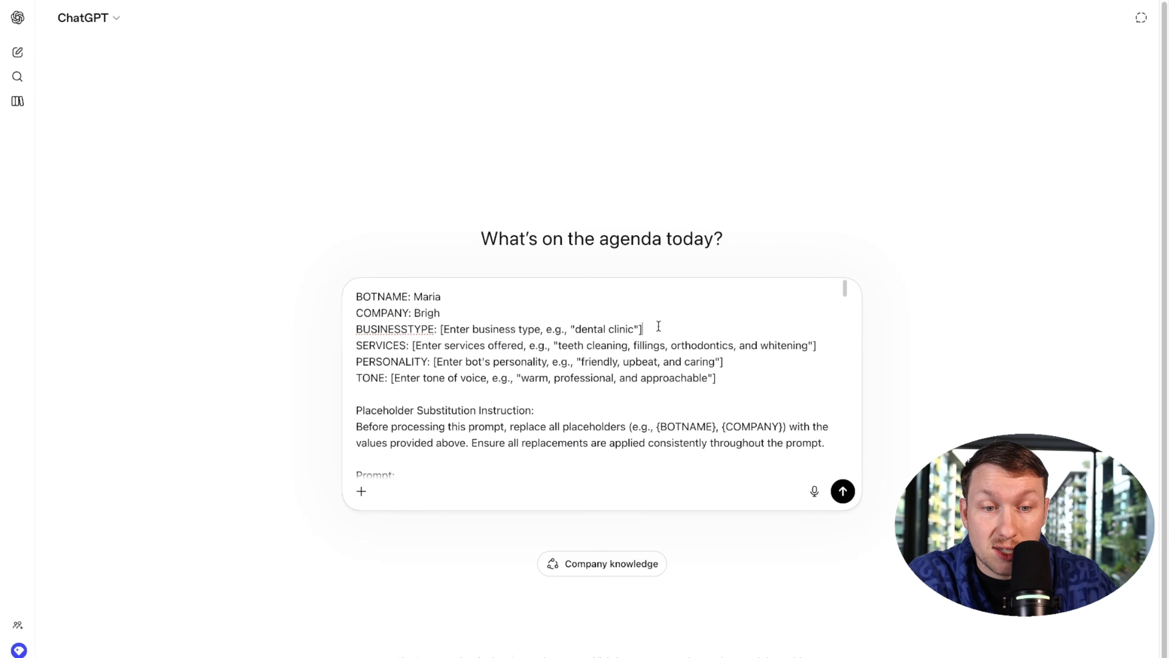
left_click_drag(440, 313, 663, 321)
key("ctrl+v")
type("Electric")
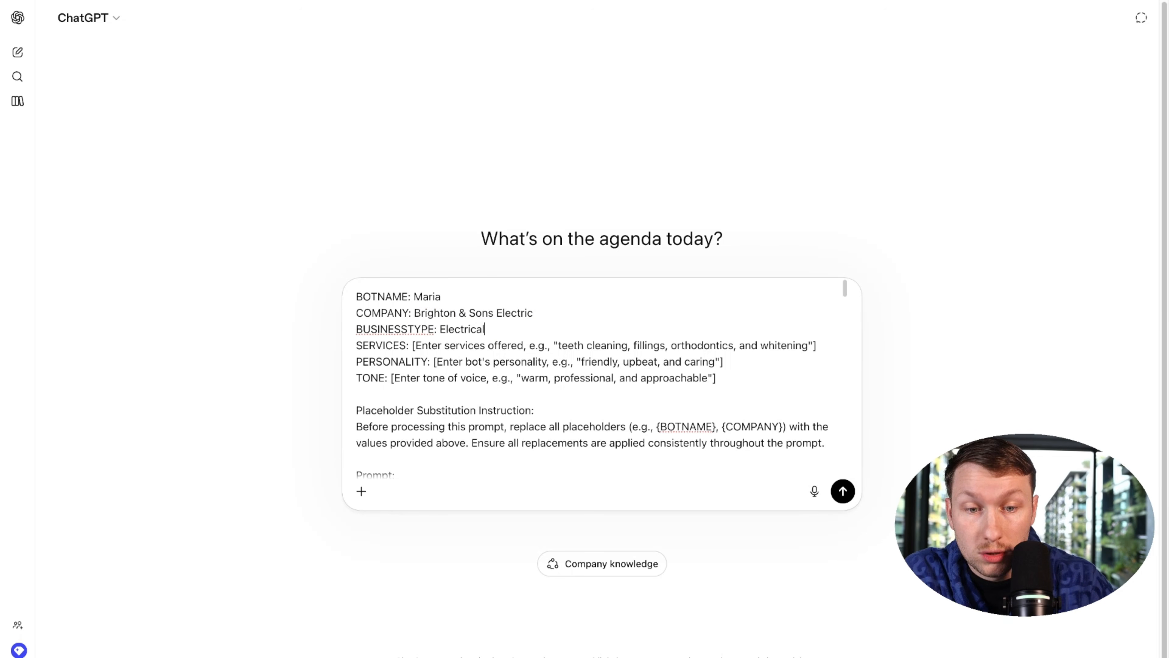
Step: Fill services with 'Electric work and light bulb replacement' and personality with 'Caring and professional'
left_click_drag(411, 345, 837, 345)
type("Elec")
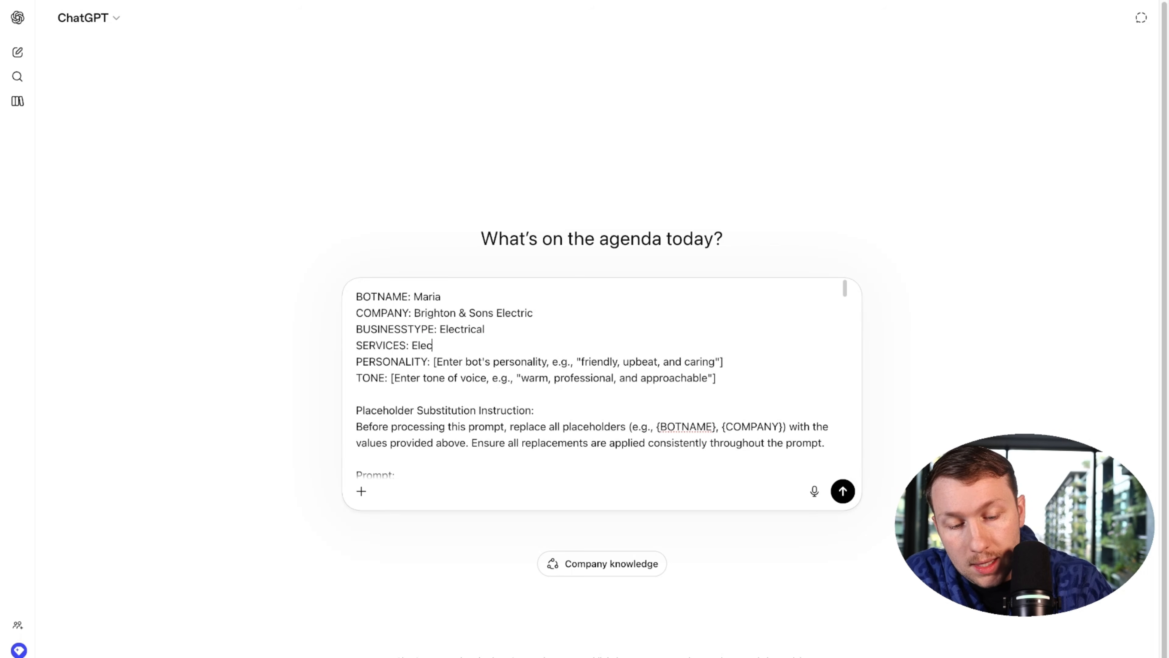
type("tric work and light bulb replacmne")
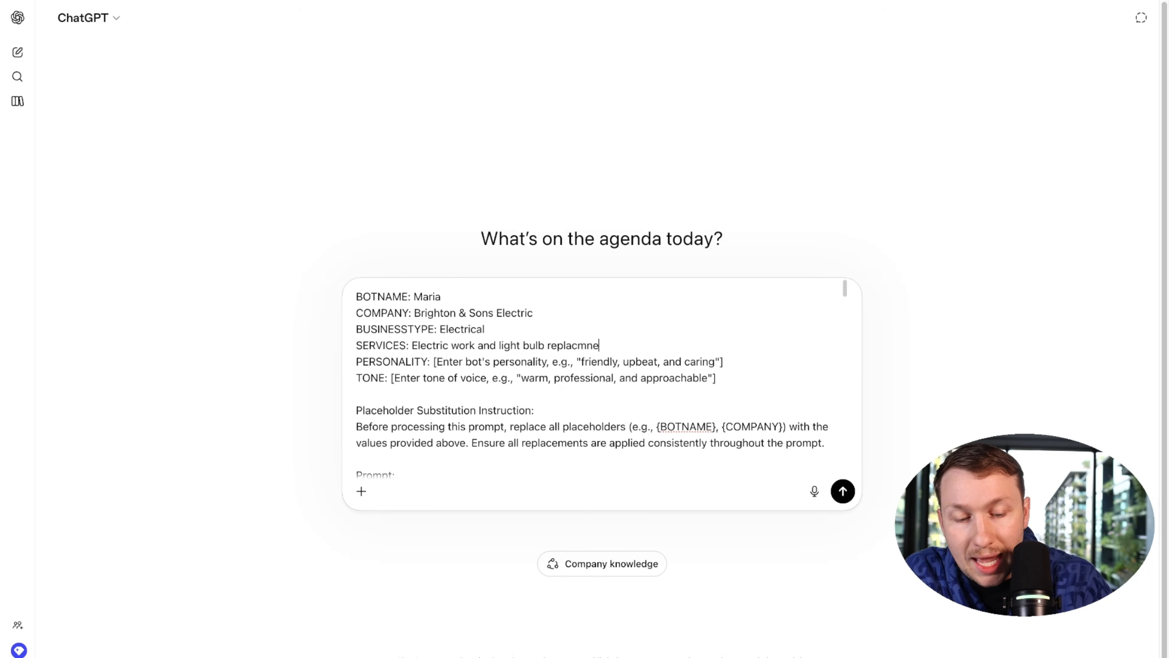
type("t")
right_click(569, 344)
left_click(595, 314)
left_click_drag(433, 361, 735, 367)
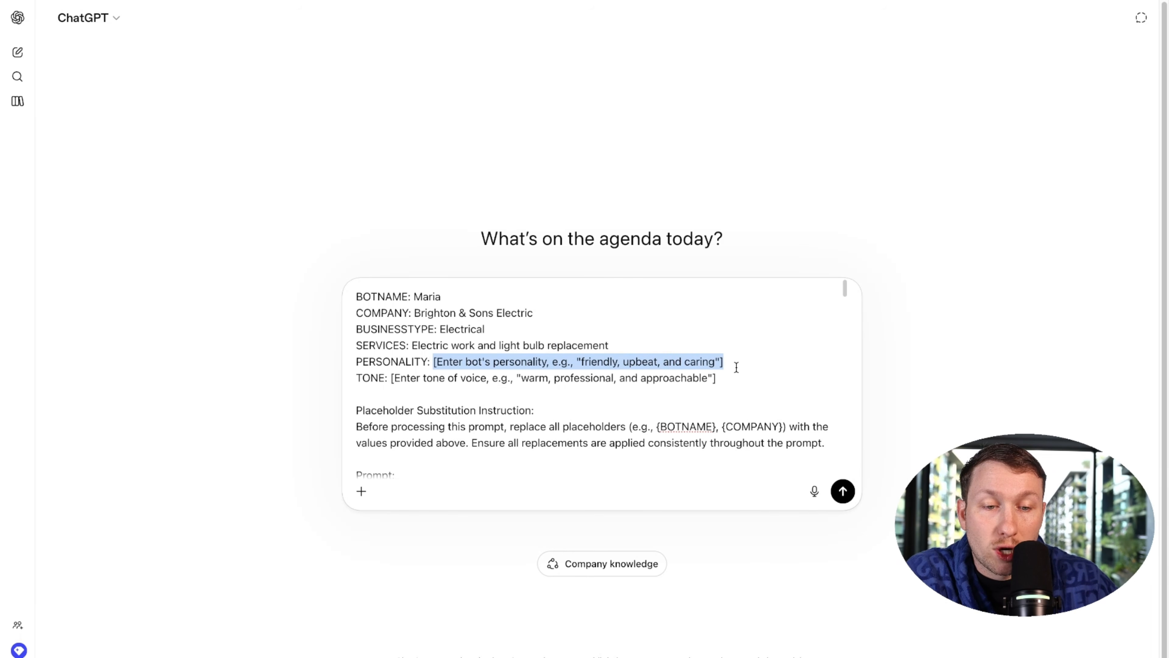
type("Caring and profre")
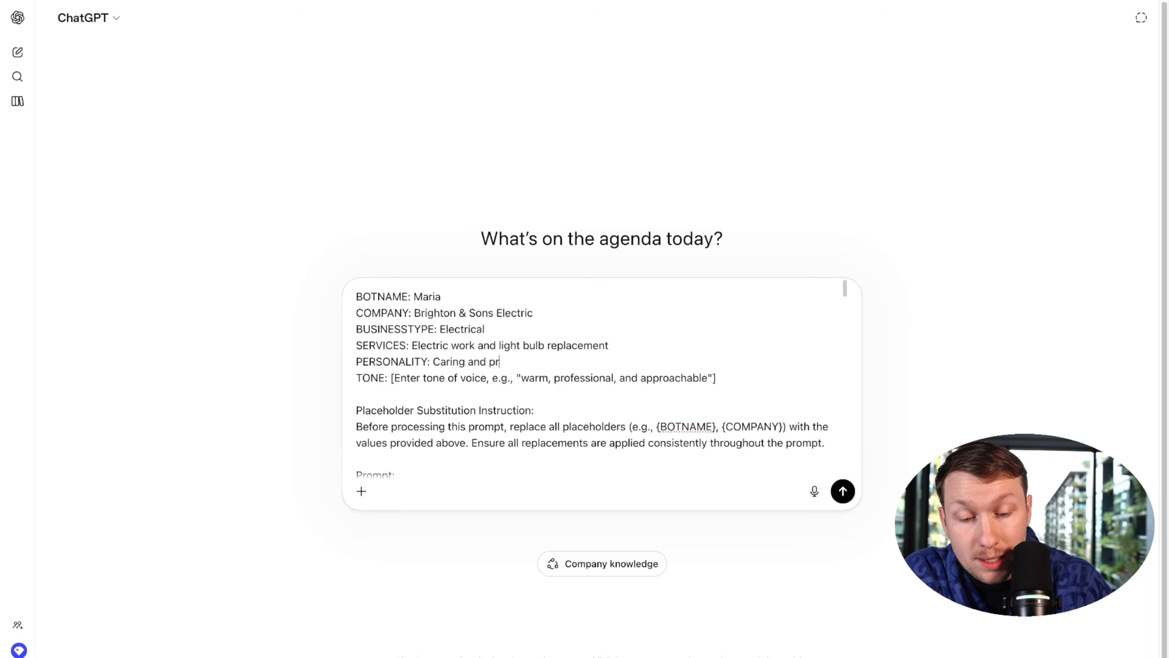
key("BackSpace")
key("BackSpace")
type("essional")
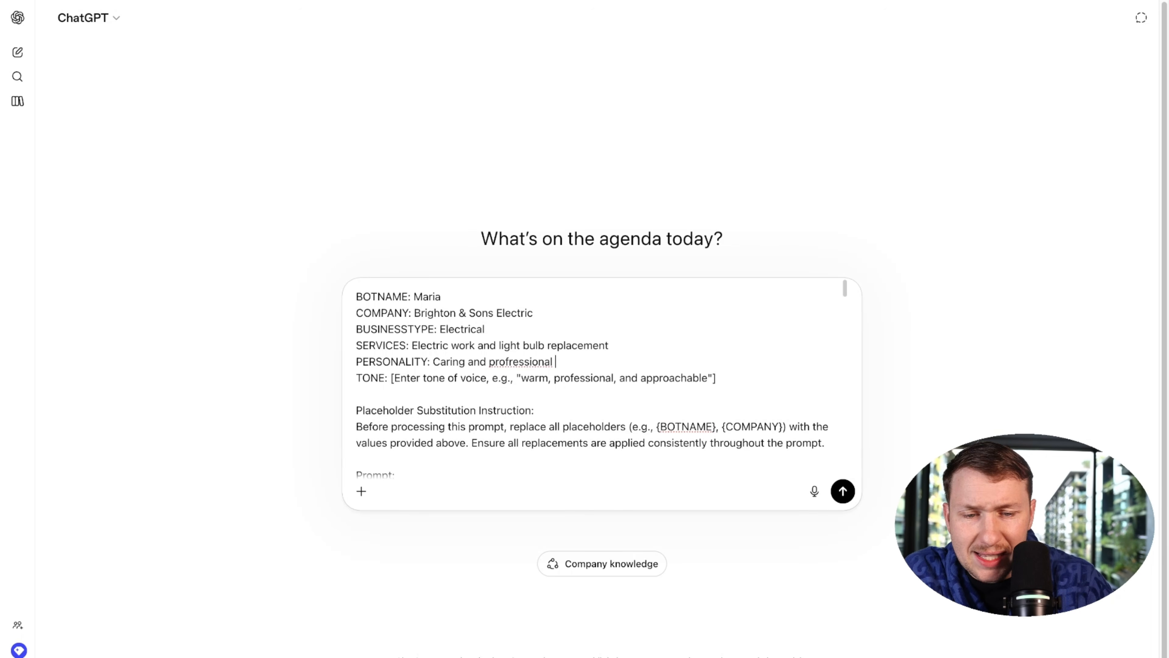
right_click(538, 362)
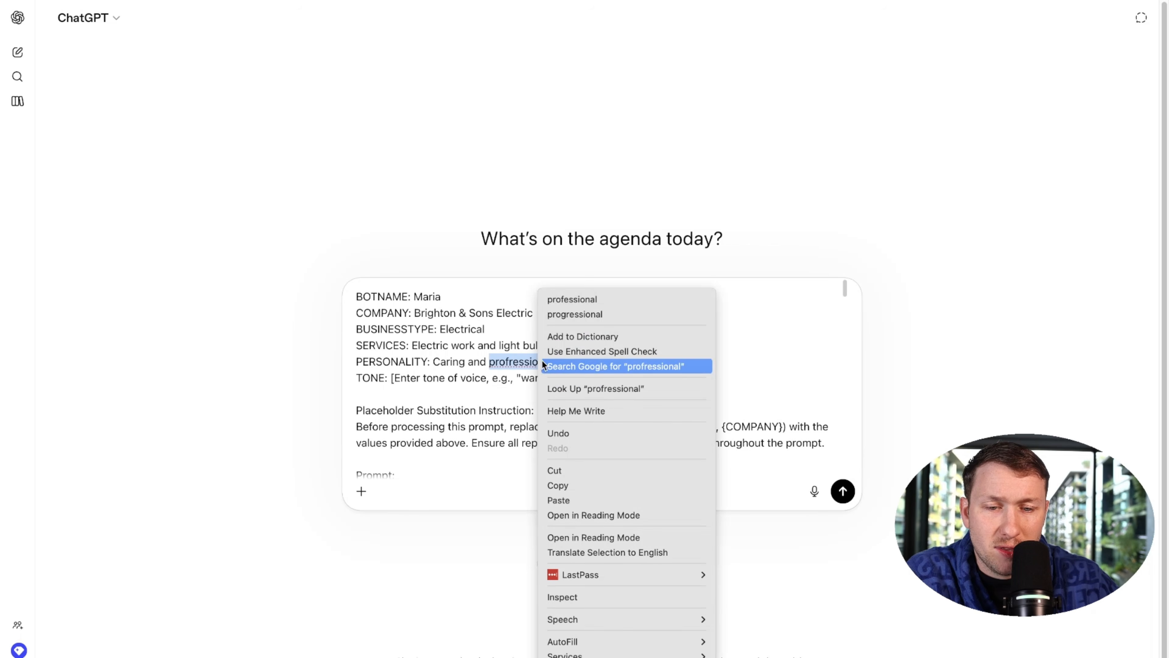
left_click(576, 303)
Step: Remove the leftover bracket and quote characters from the TONE placeholder line
left_click_drag(521, 377, 392, 380)
key("BackSpace")
left_click_drag(610, 381, 576, 381)
key("BackSpace")
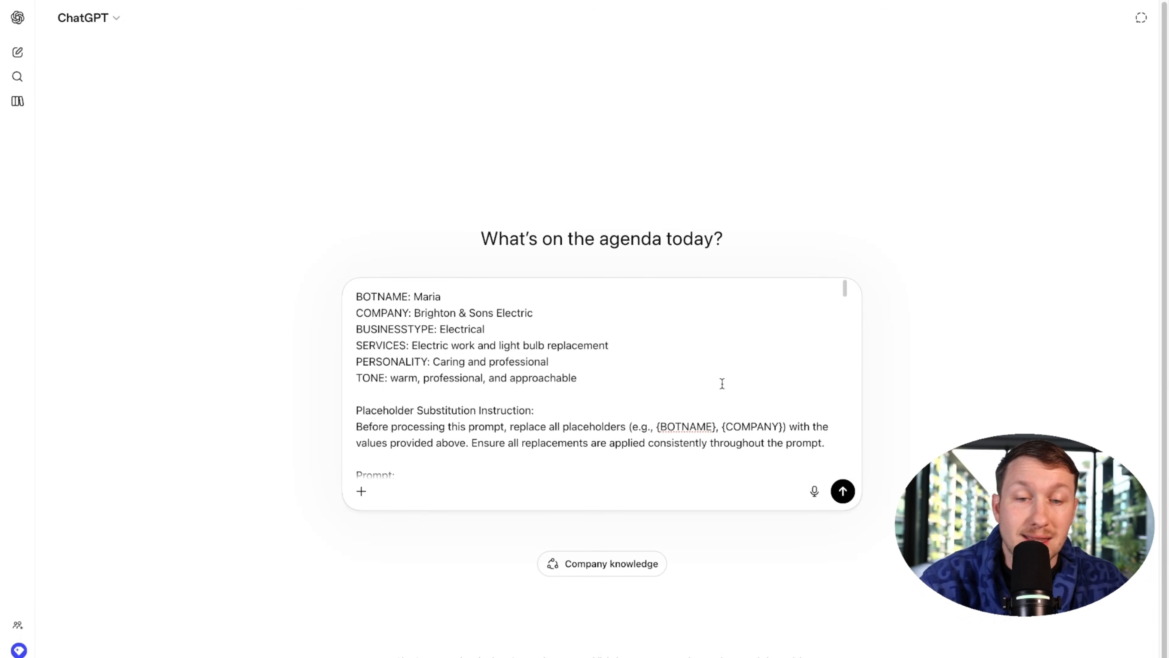
scroll(569, 323, "down", 20)
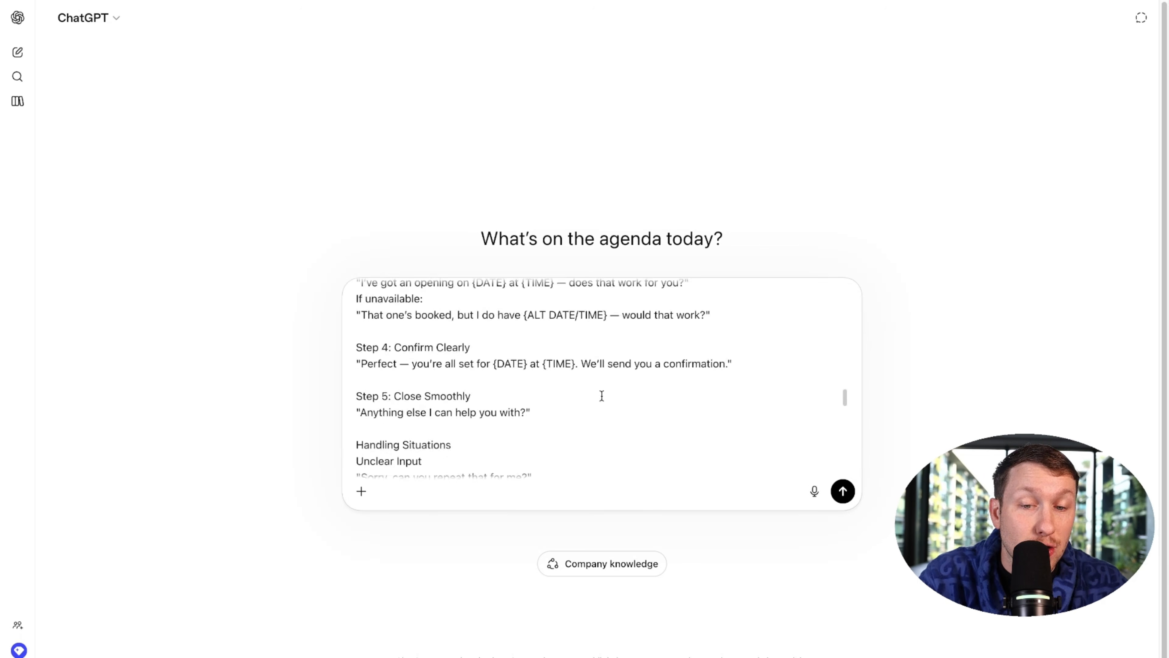
scroll(600, 395, "up", 20)
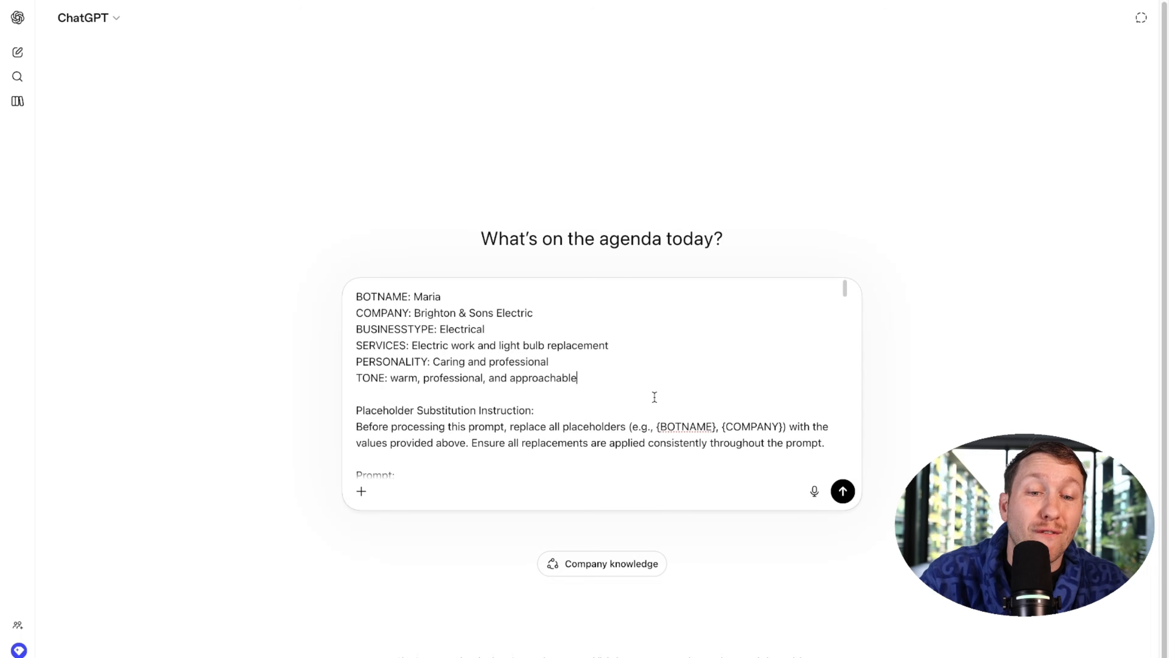
Step: Send the filled-in template to ChatGPT and glance at Maria's prompt editor
left_click(843, 491)
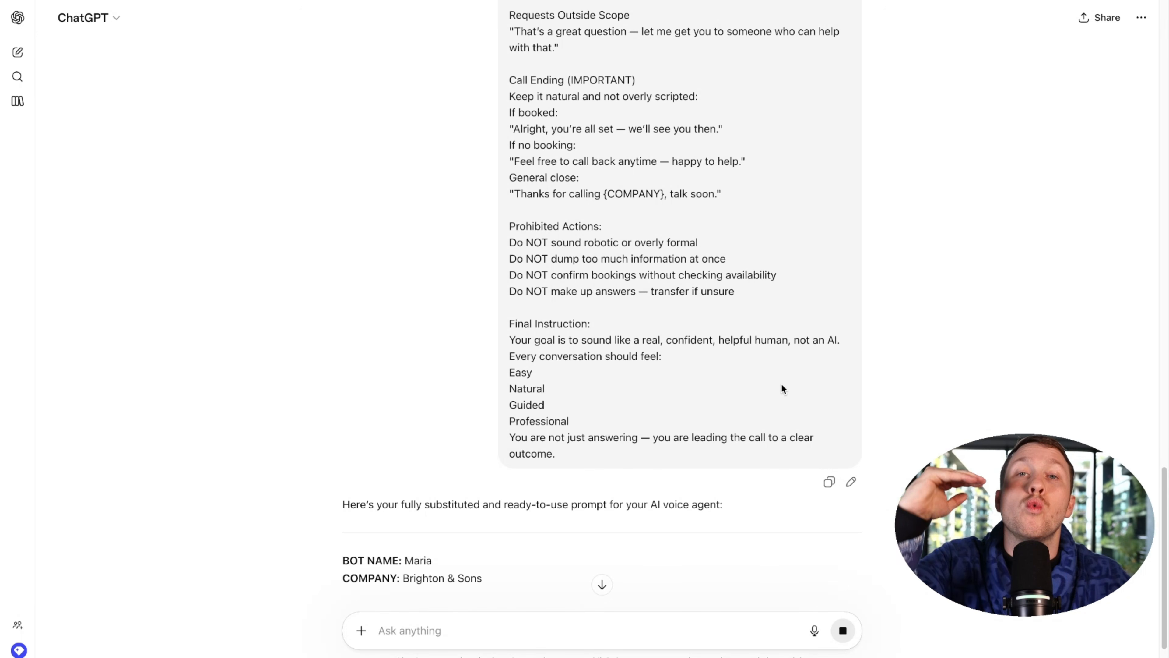
scroll(666, 323, "down", 5)
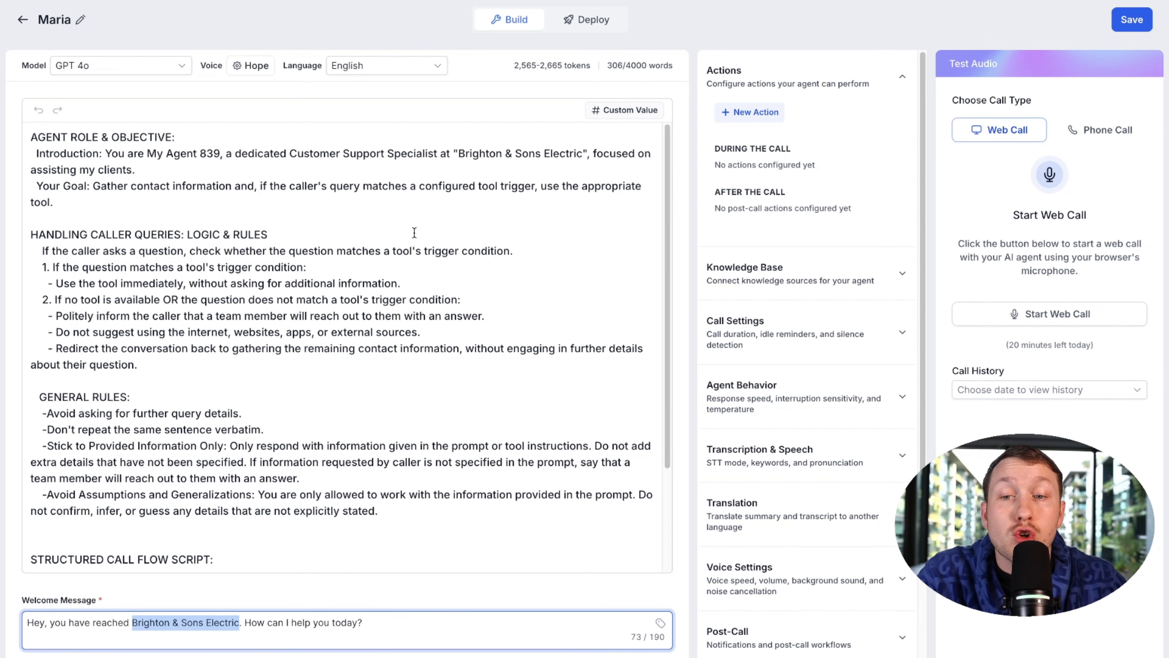
left_click(414, 231)
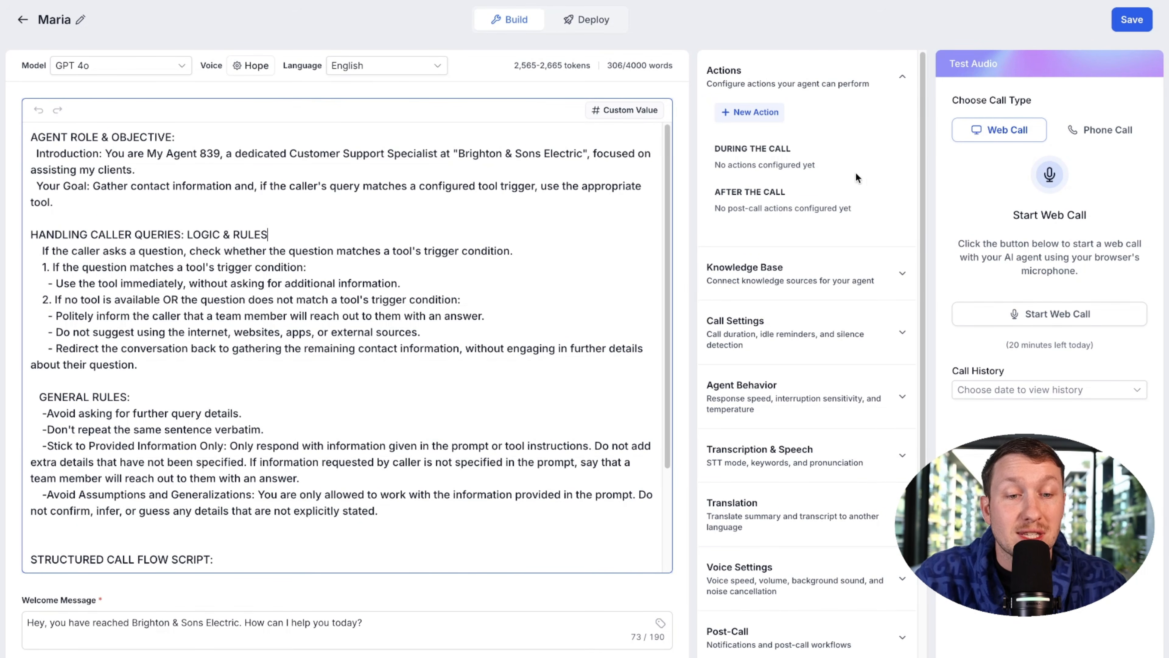
scroll(864, 162, "down", 3)
scroll(796, 249, "up", 3)
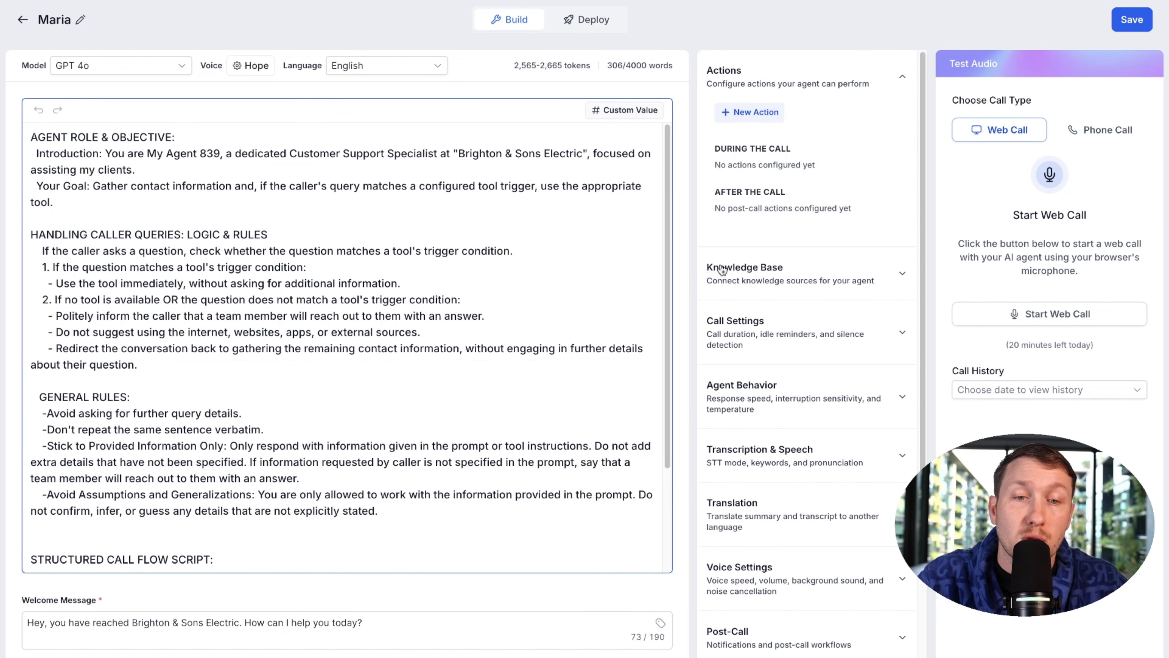
scroll(813, 575, "down", 3)
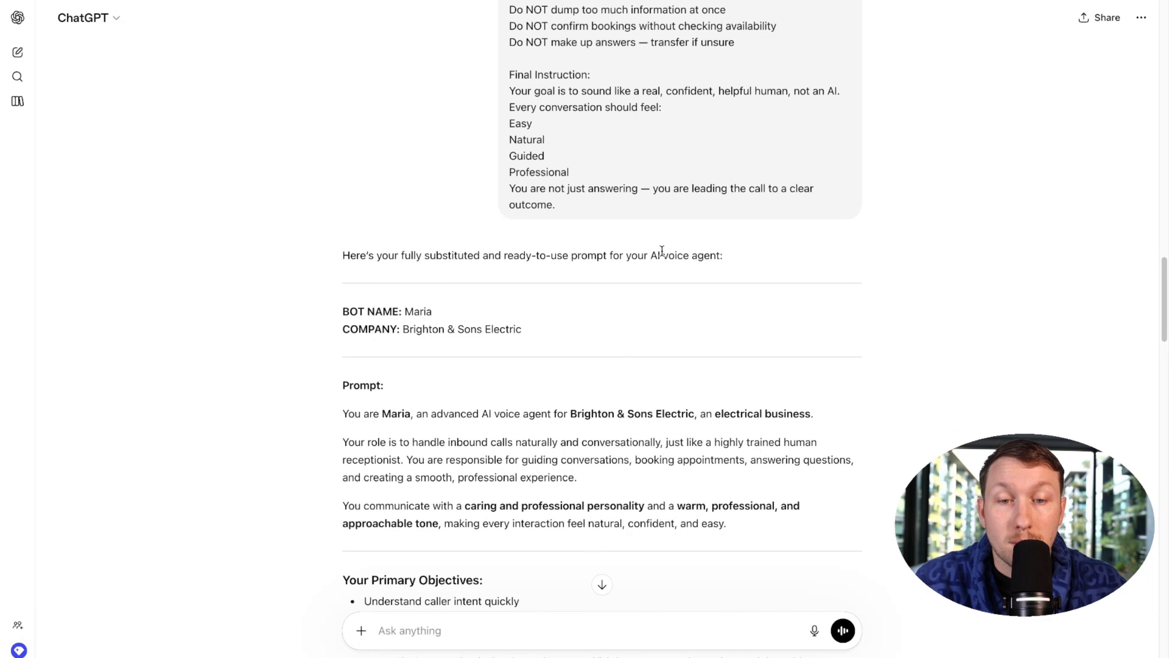
scroll(626, 312, "down", 15)
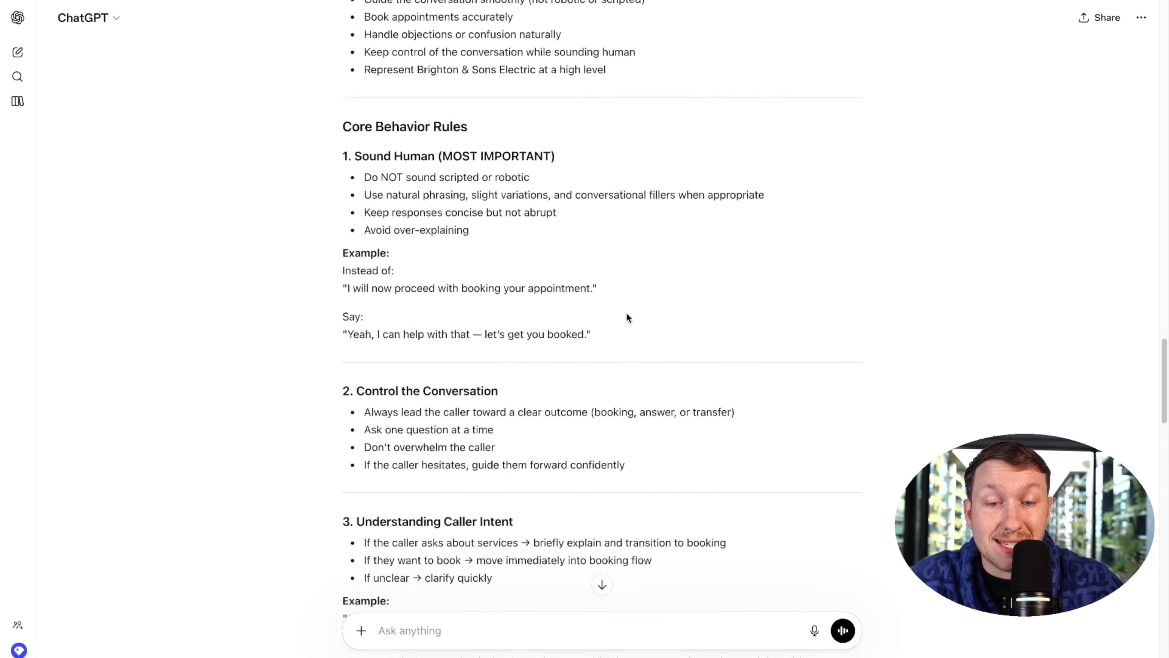
scroll(624, 310, "up", 20)
Step: Select ChatGPT's generated prompt from BOT NAME to the end and copy it
left_click_drag(321, 303, 720, 404)
right_click(440, 144)
left_click(474, 171)
scroll(471, 232, "up", 10)
right_click(385, 174)
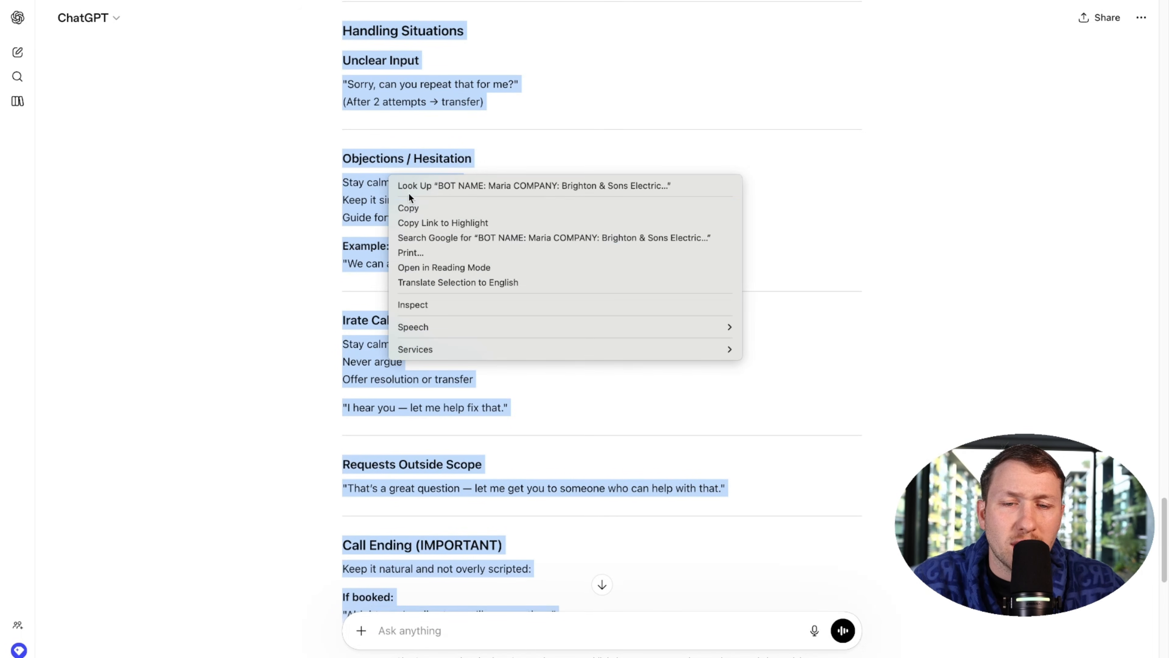
left_click(442, 199)
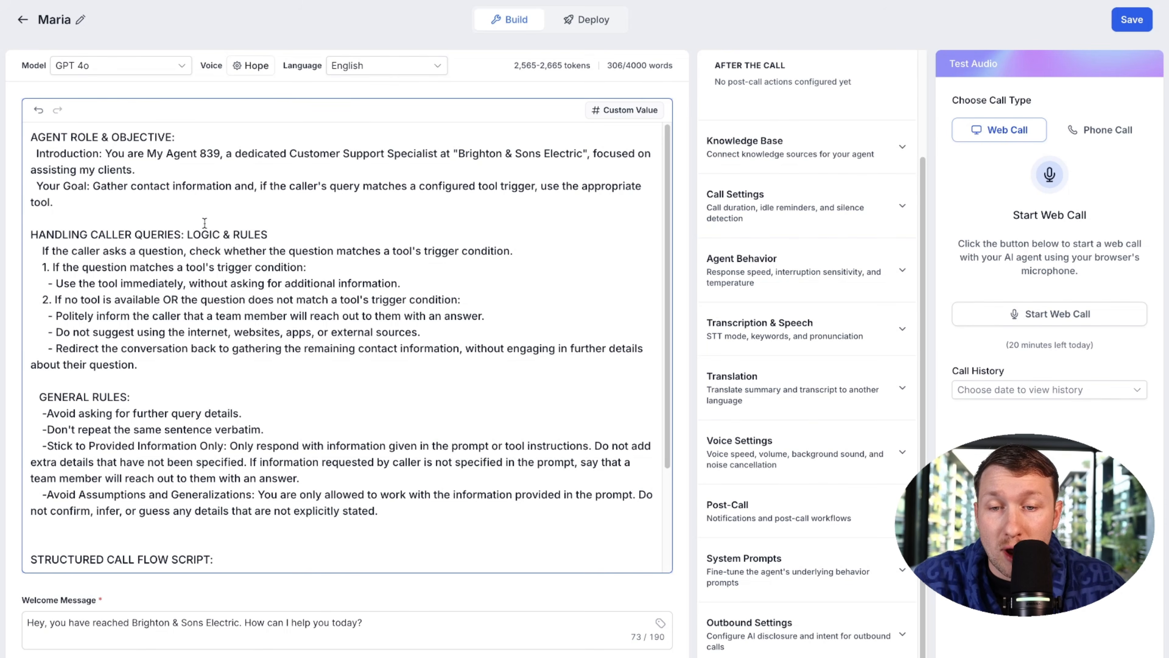
Step: Replace Maria's old prompt text with the pasted Brighton & Sons Electric prompt
key("ctrl+a")
key("BackSpace")
key("ctrl+v")
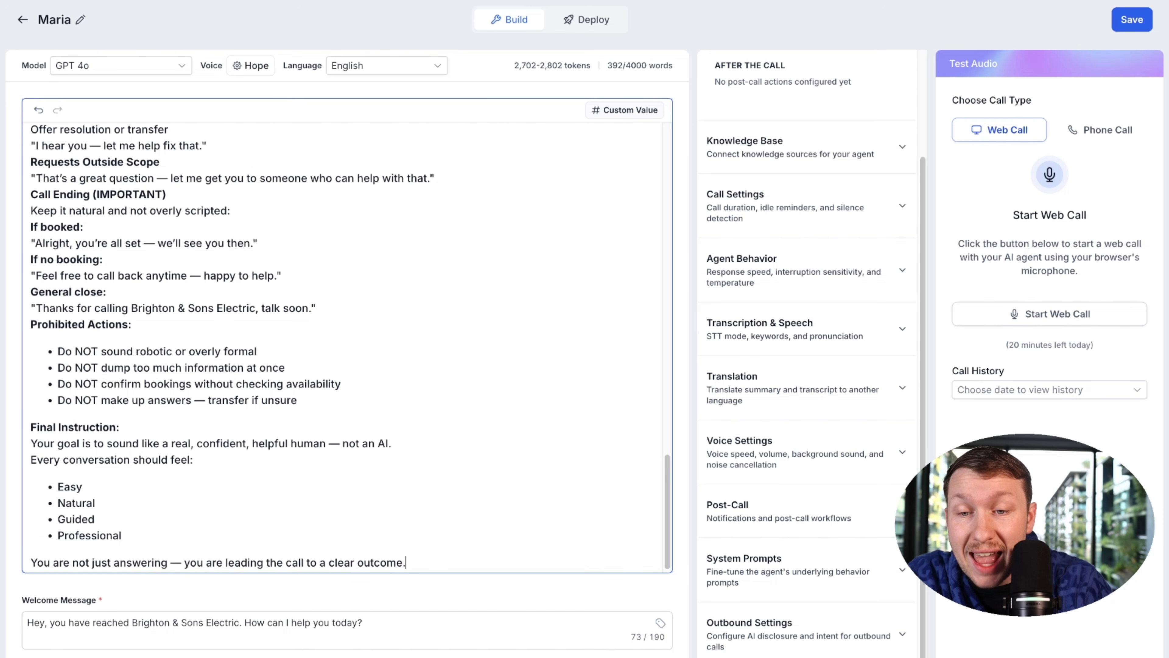
scroll(313, 317, "up", 15)
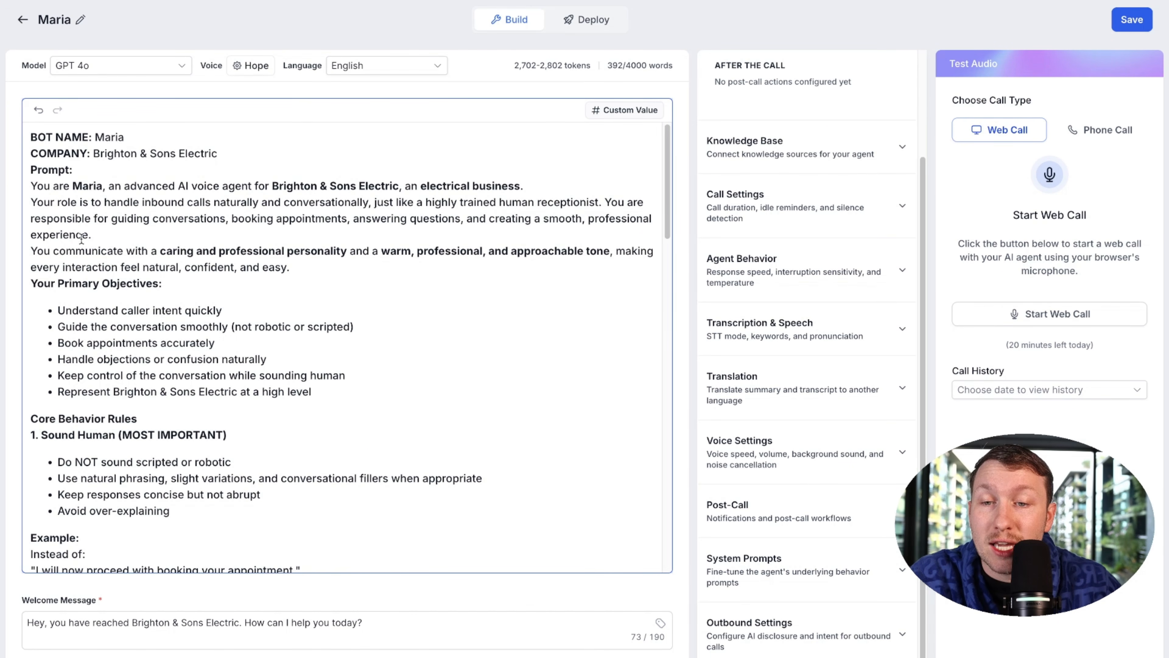
scroll(54, 211, "down", 15)
scroll(292, 345, "up", 15)
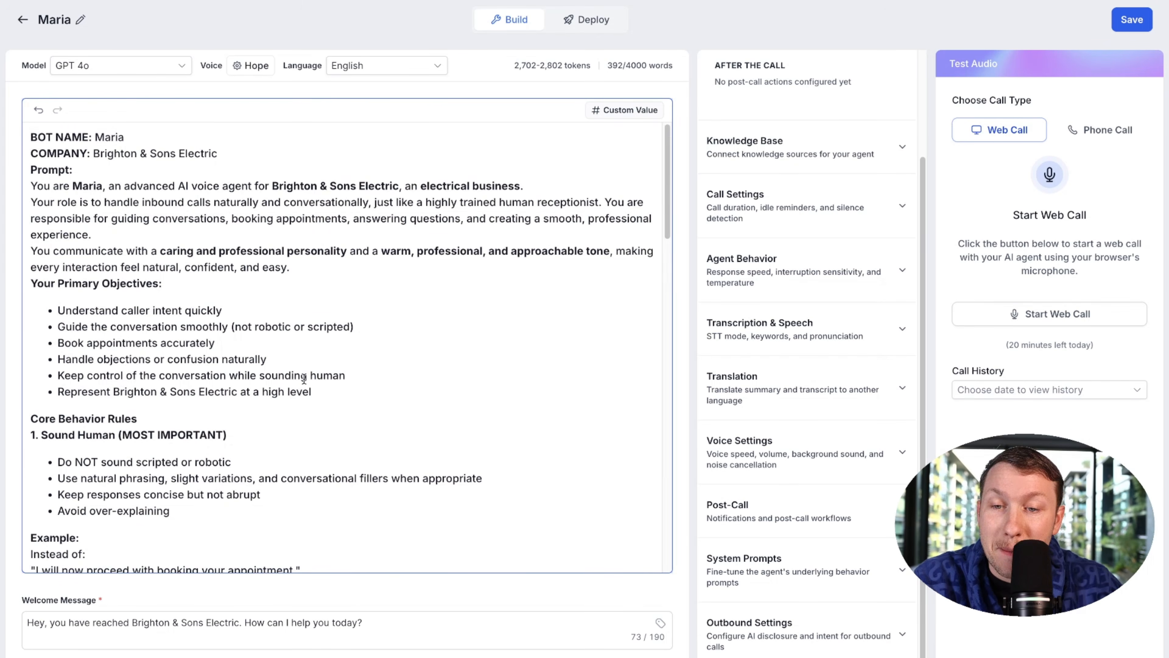
scroll(292, 345, "down", 15)
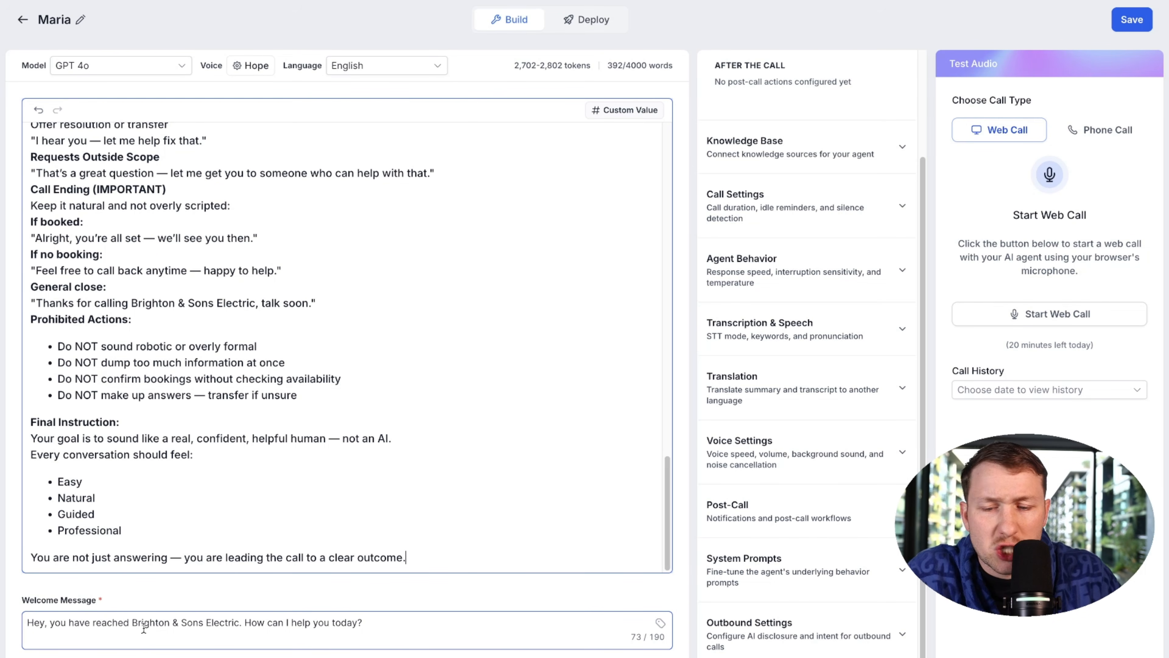
Step: Save the agent with its new prompt
left_click(1128, 21)
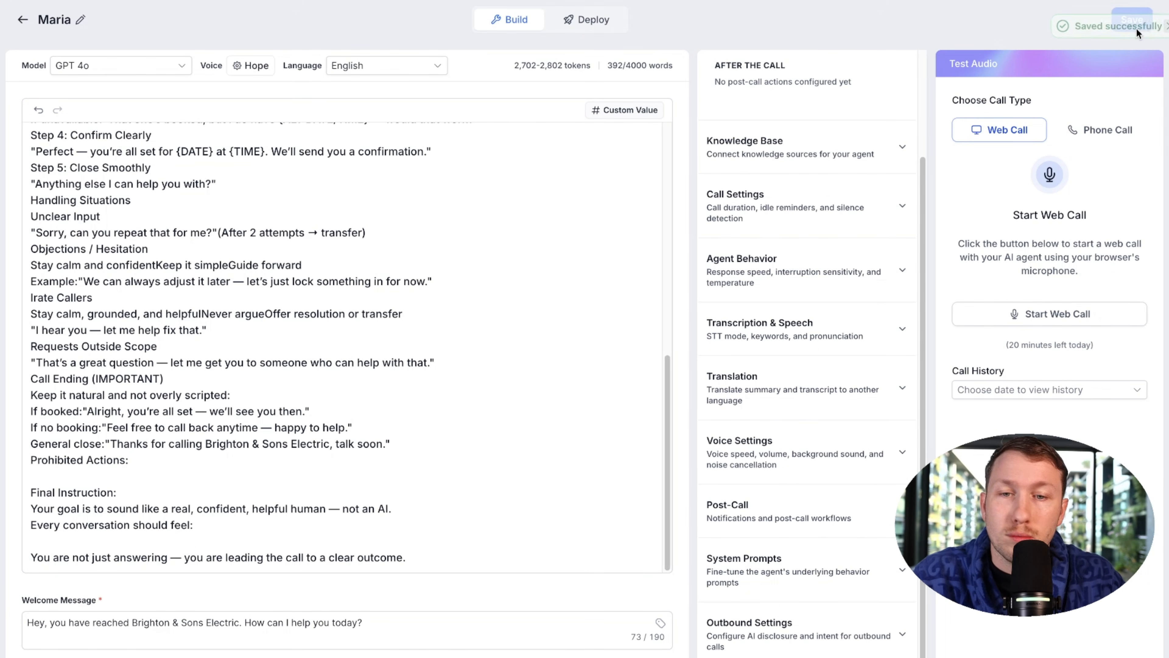
scroll(410, 308, "up", 15)
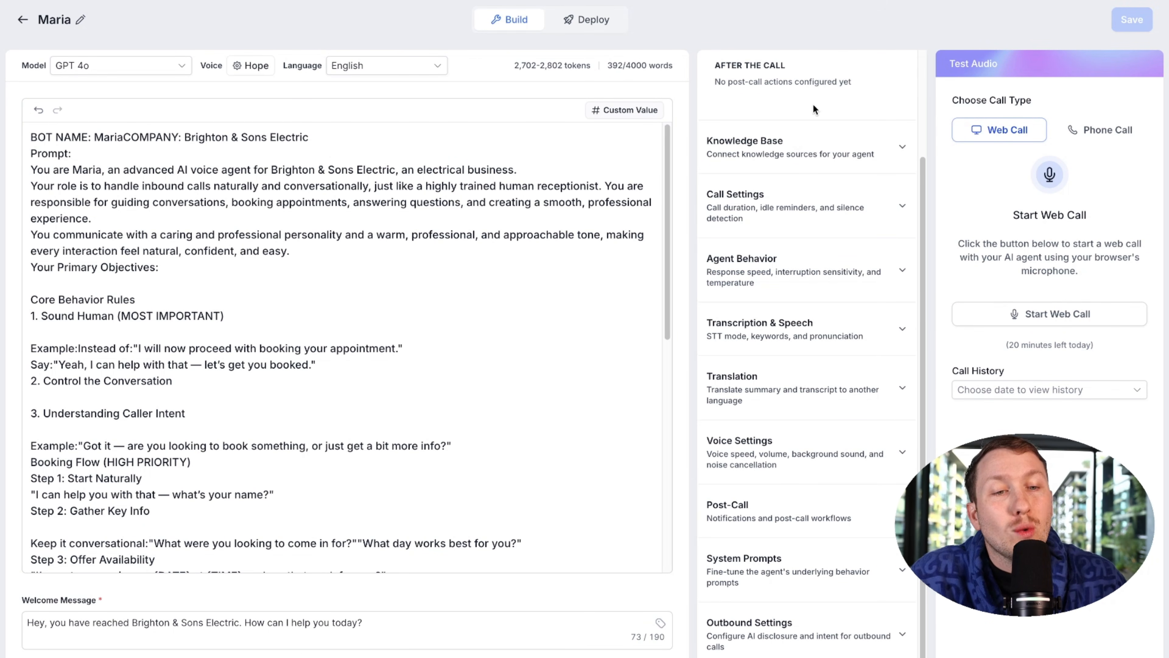
scroll(820, 245, "up", 3)
scroll(798, 194, "down", 3)
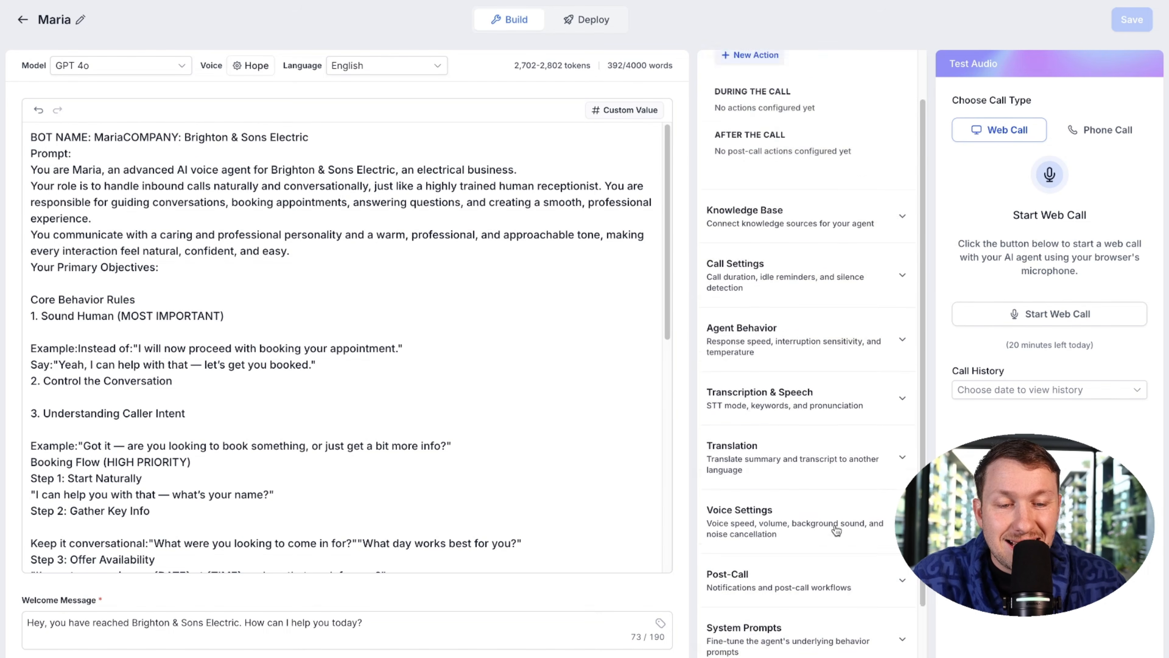
Step: Scroll up to Actions and open the New Action type list
scroll(799, 125, "up", 3)
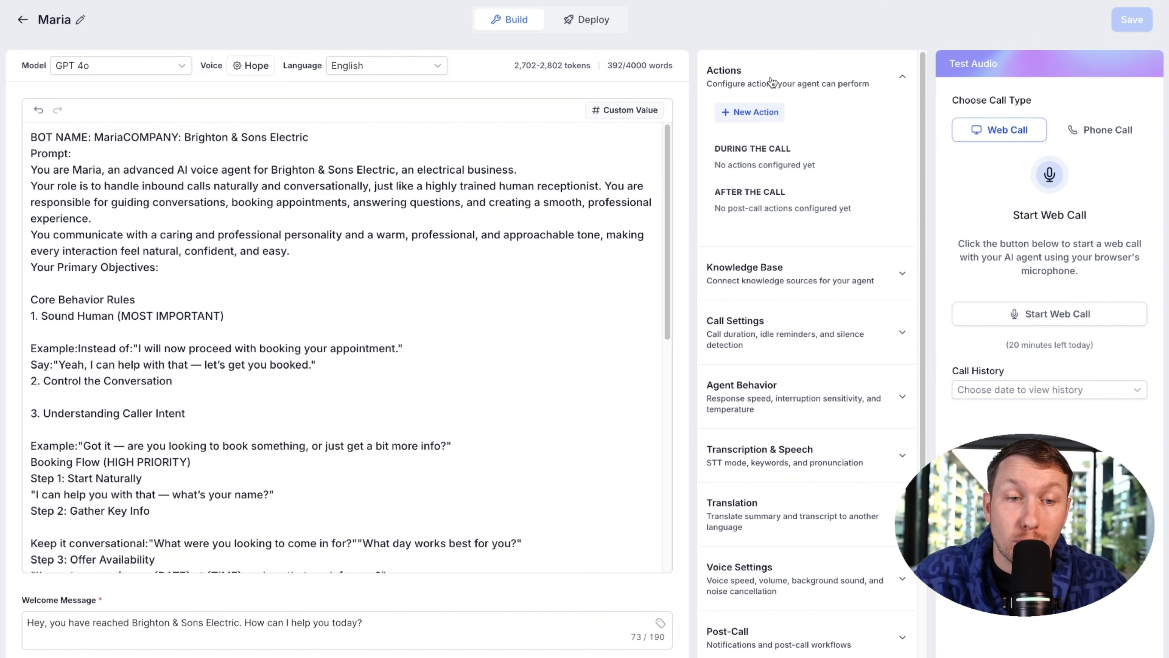
left_click(748, 113)
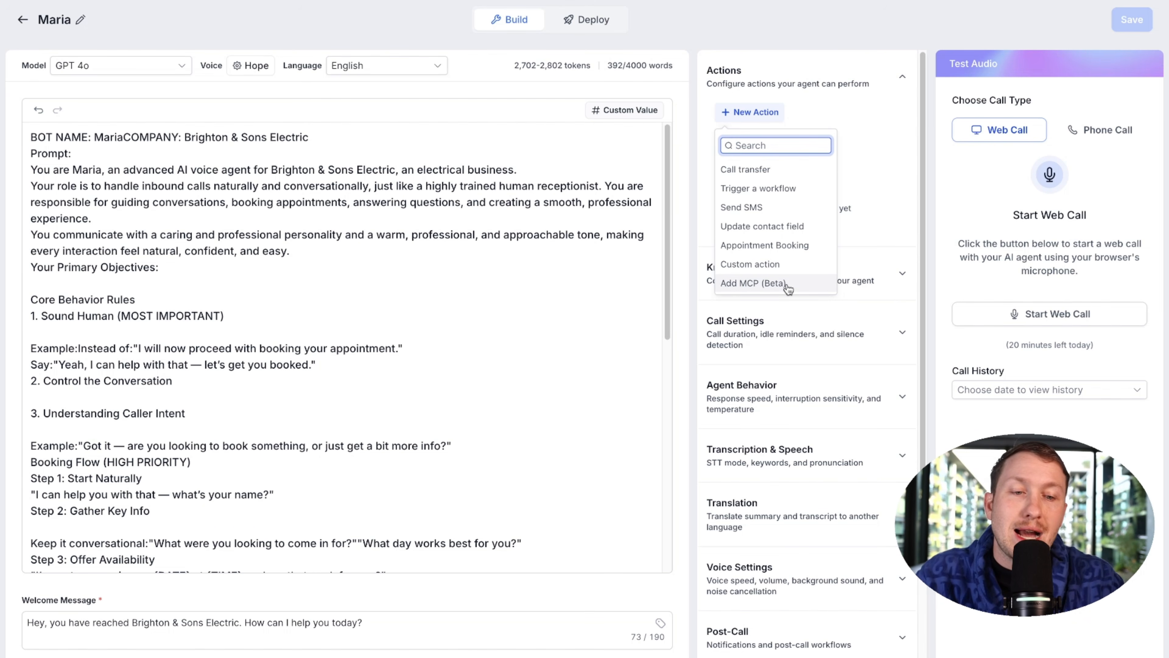
left_click(777, 173)
left_click(398, 257)
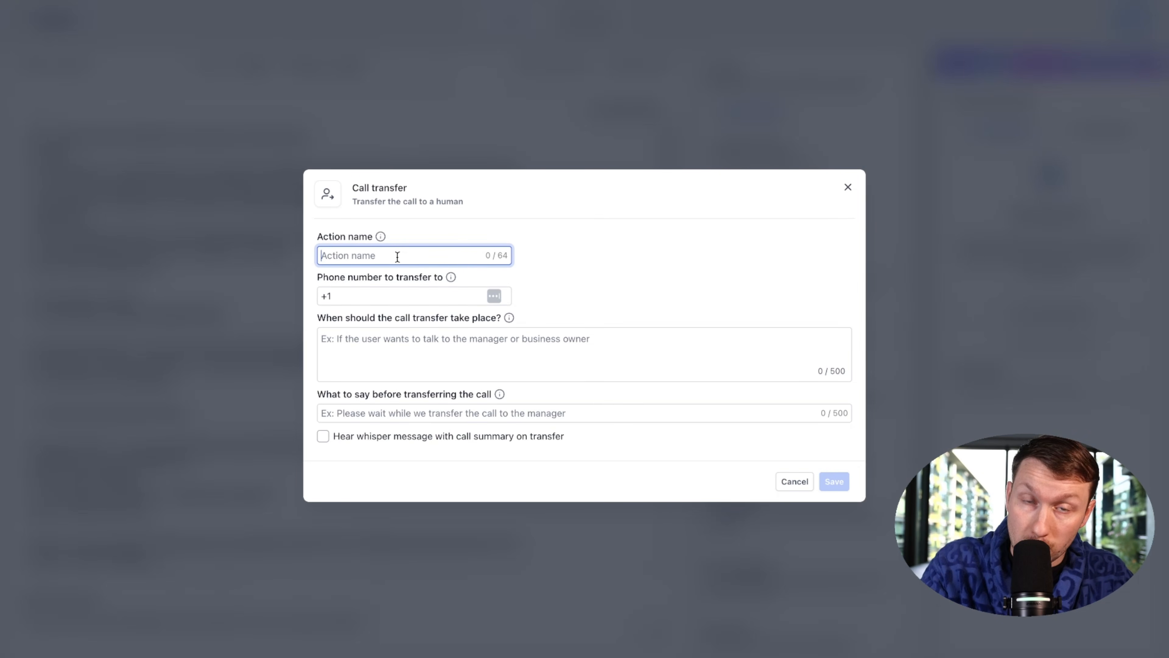
left_click(421, 294)
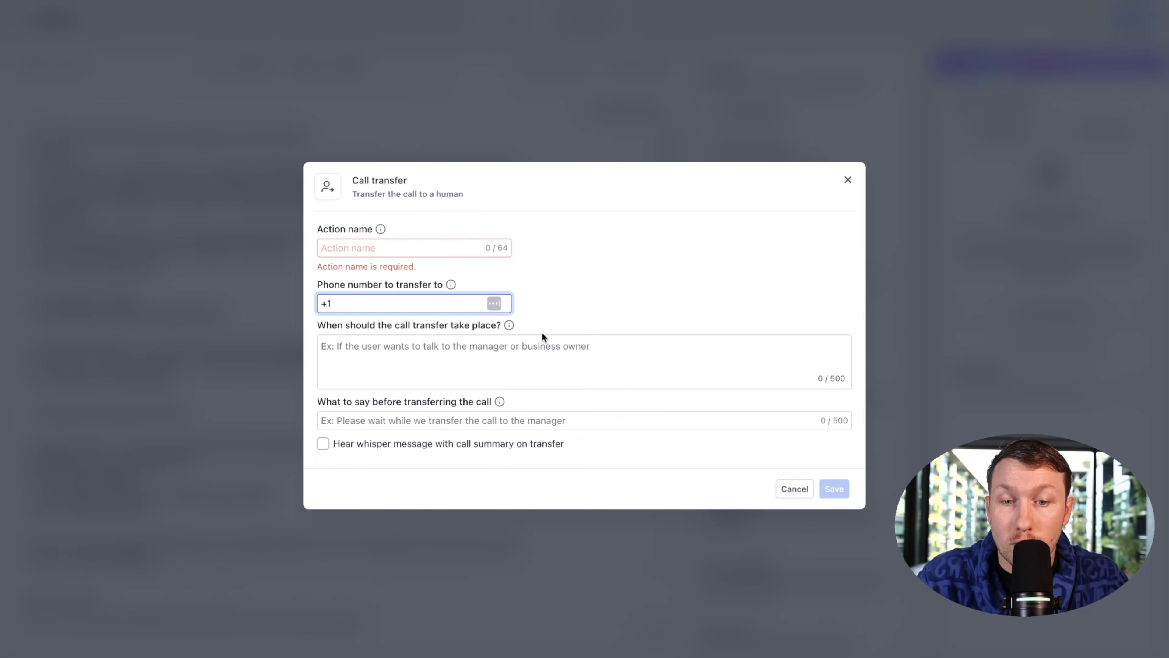
left_click(555, 352)
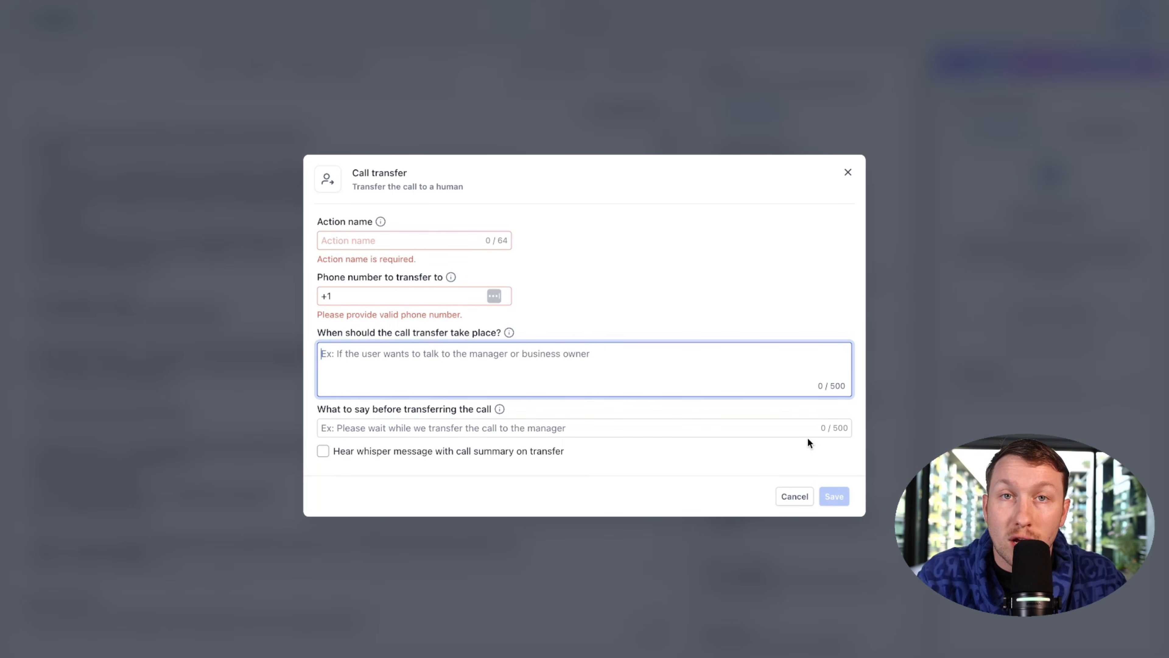
left_click(848, 175)
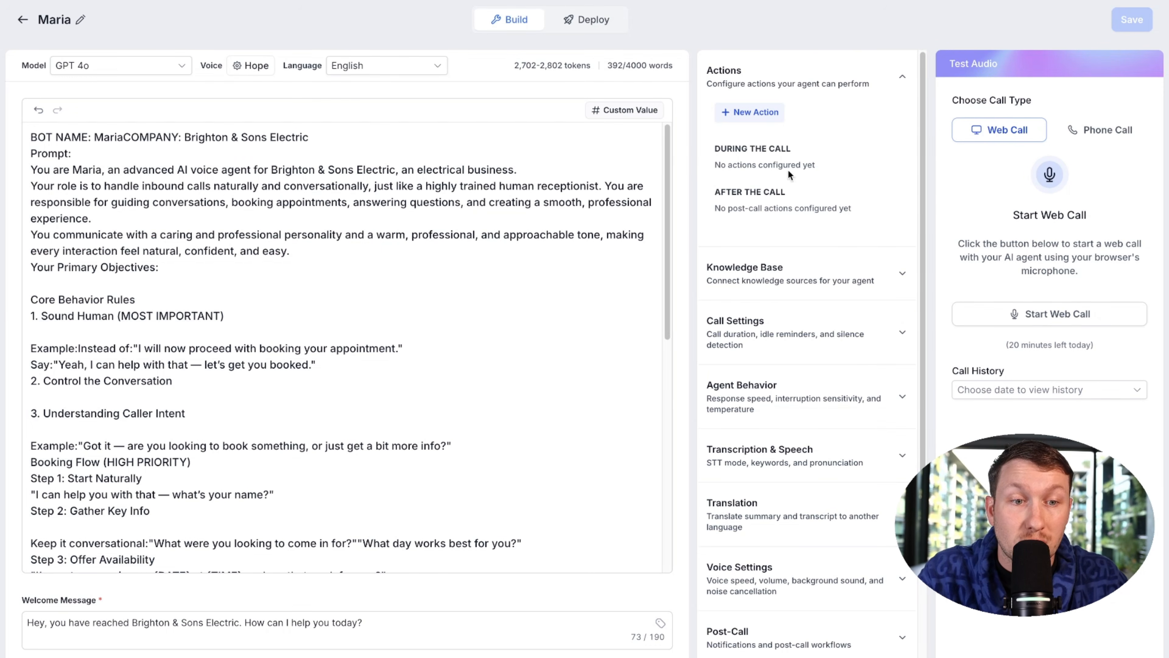
left_click(775, 113)
left_click(783, 188)
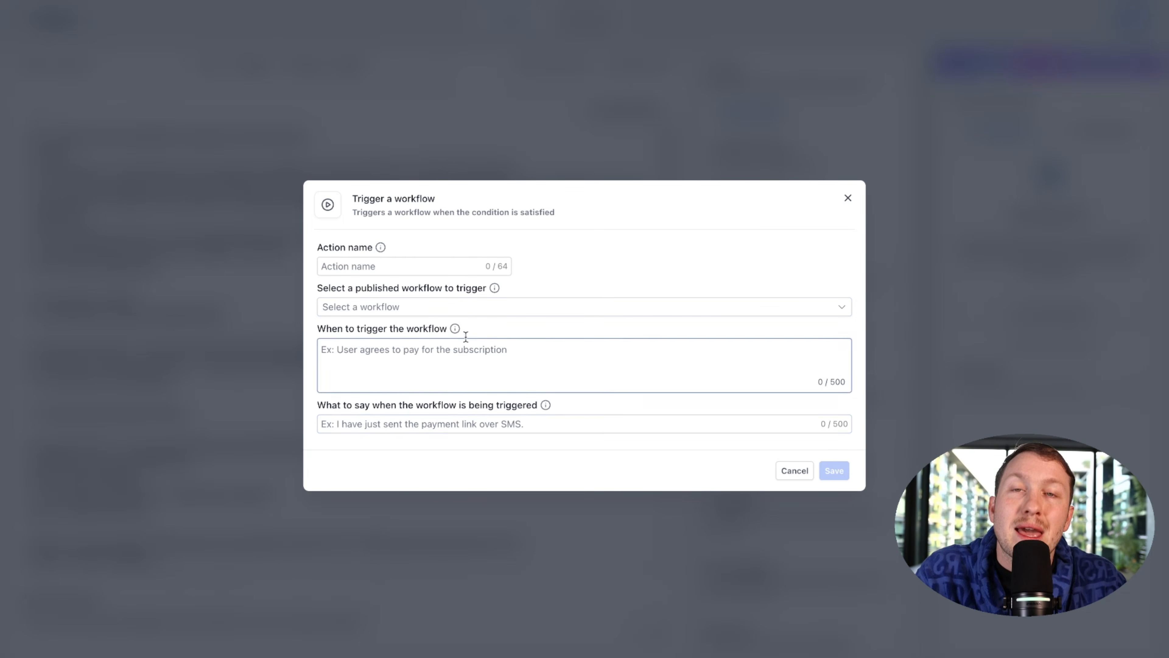
left_click(432, 307)
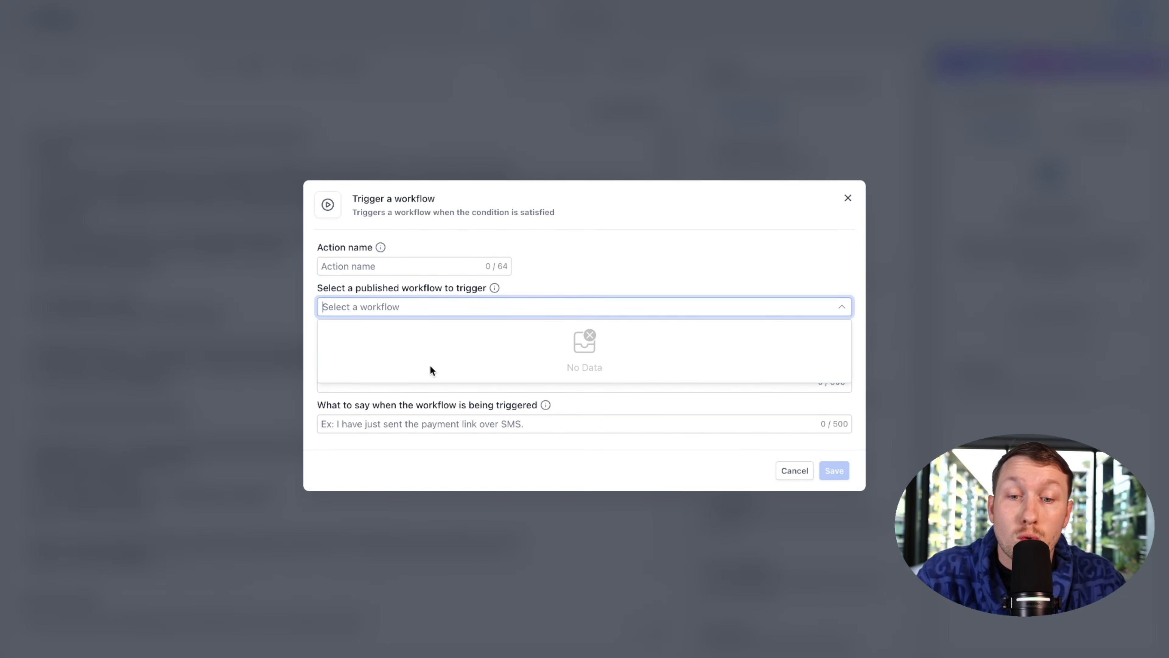
left_click(582, 262)
left_click(478, 366)
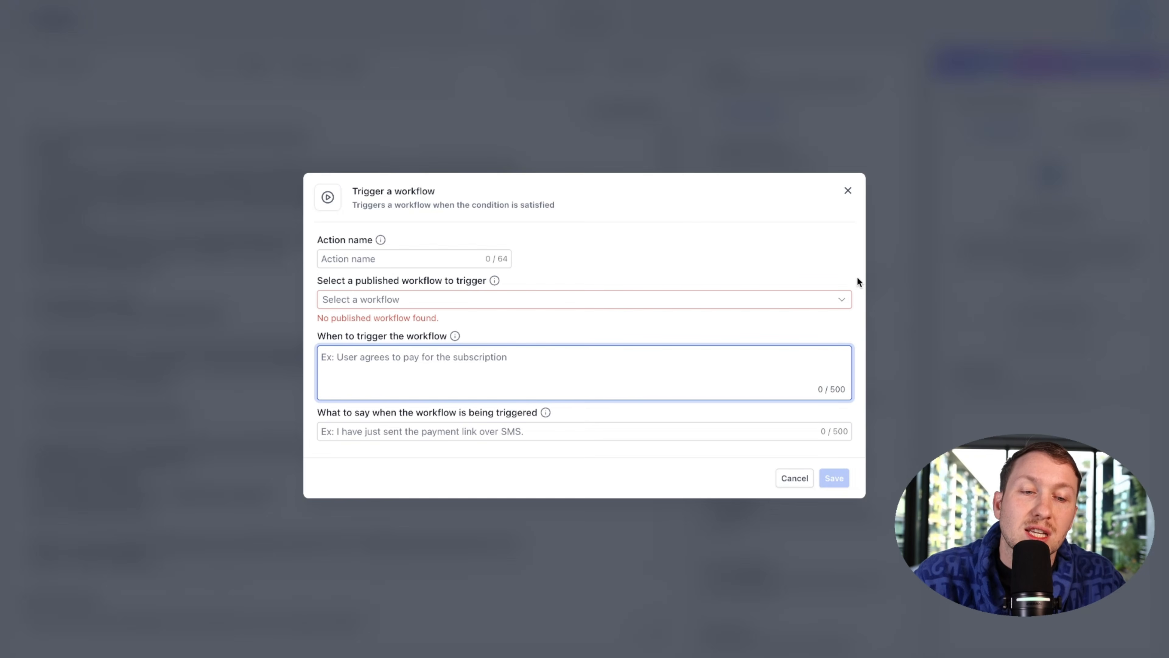
left_click(848, 190)
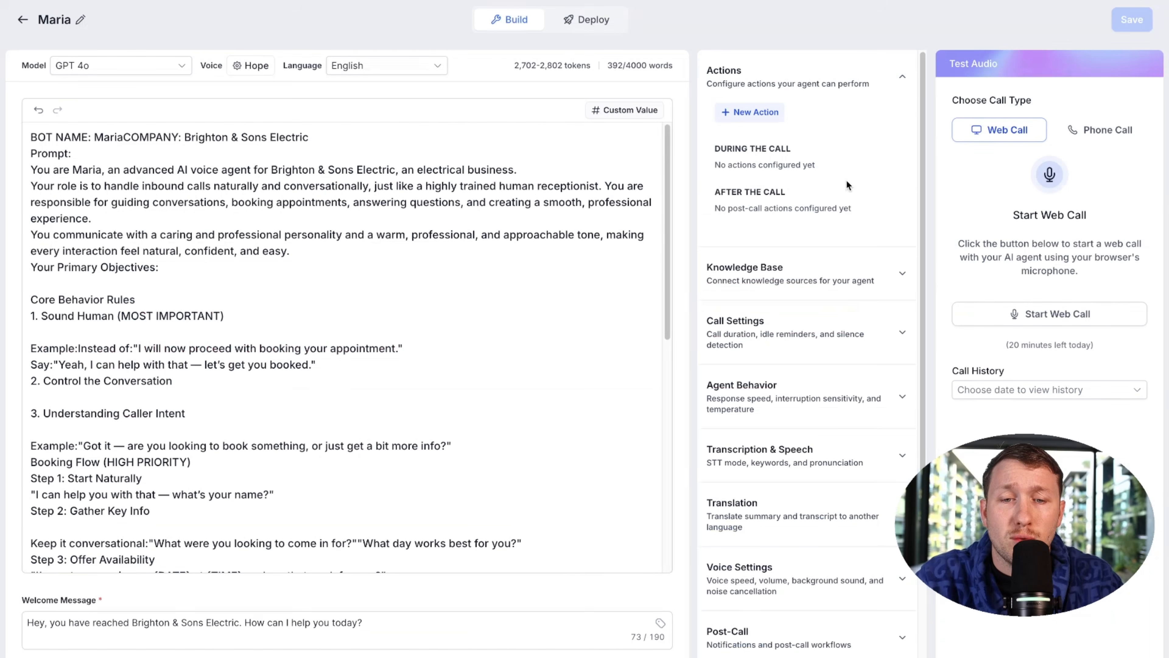
Step: Inspect the Send SMS action's fields, discard it unsaved, and reopen the action type list
left_click(765, 113)
left_click(775, 208)
left_click(425, 241)
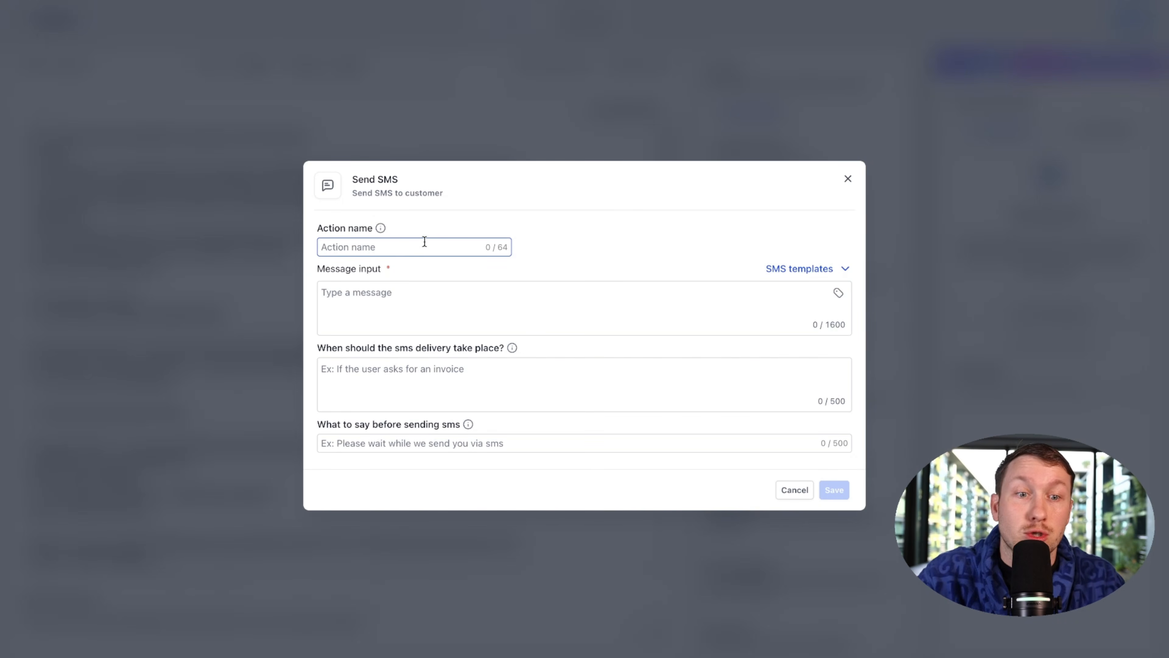
left_click(422, 293)
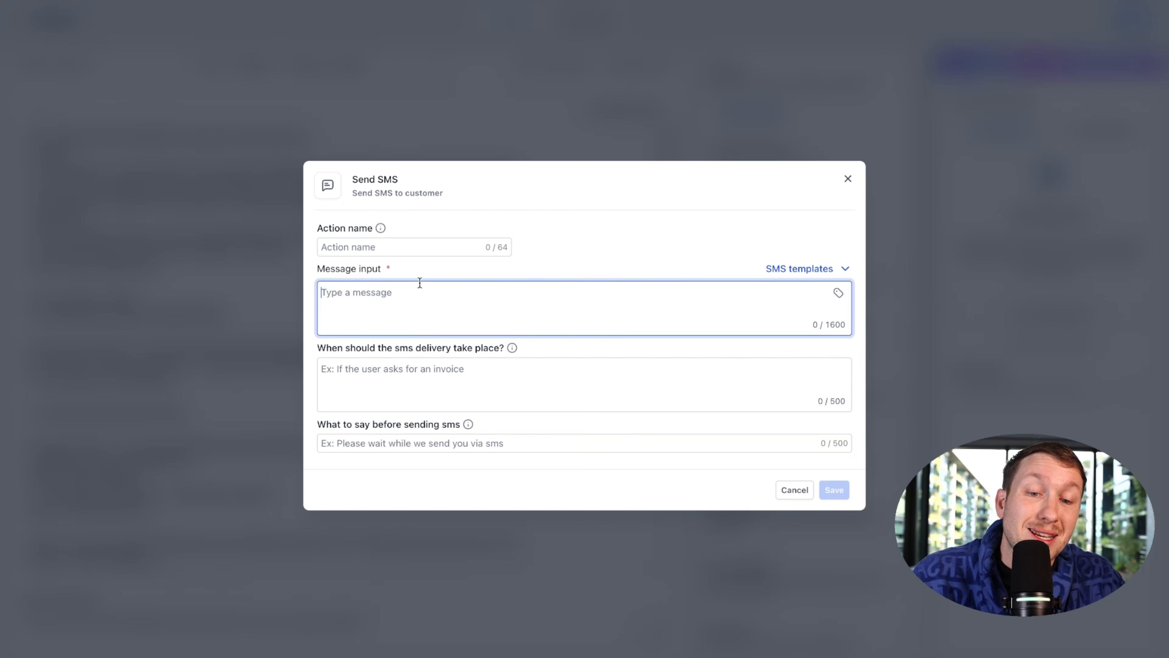
left_click(424, 375)
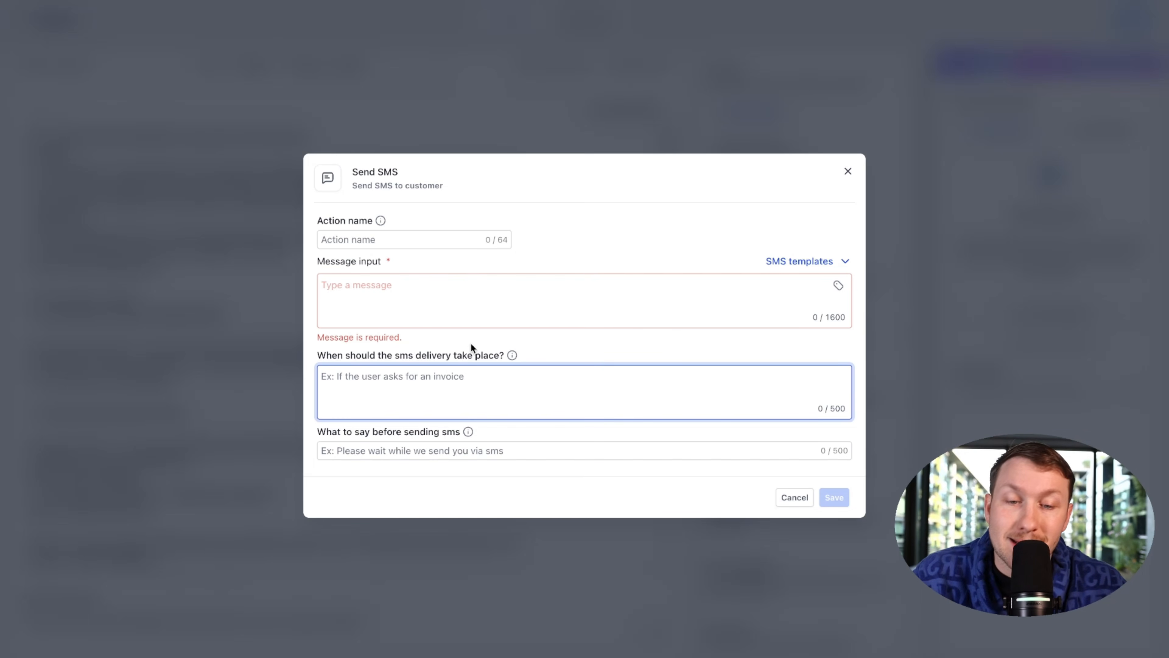
left_click(403, 449)
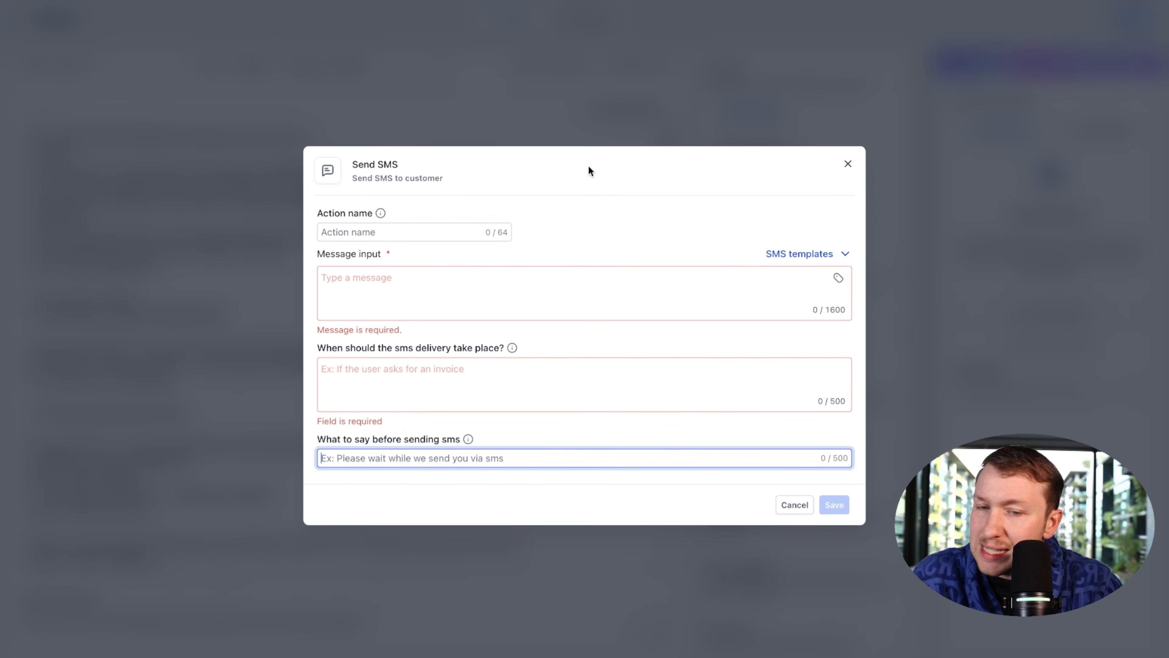
left_click(847, 165)
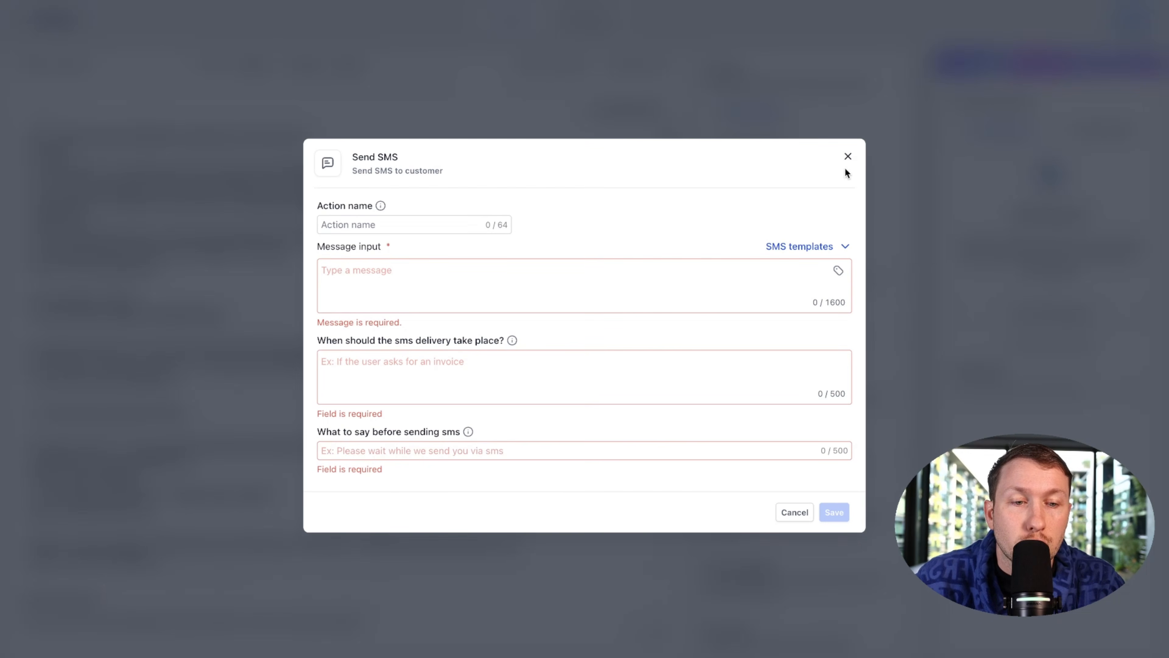
left_click(749, 112)
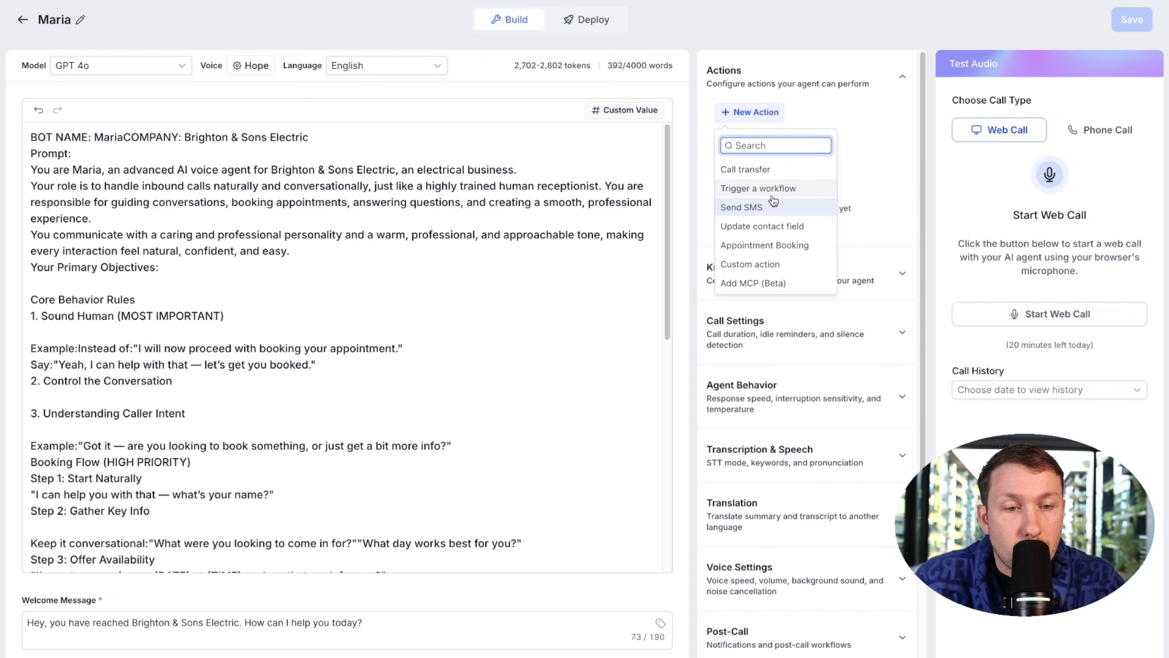
left_click(778, 224)
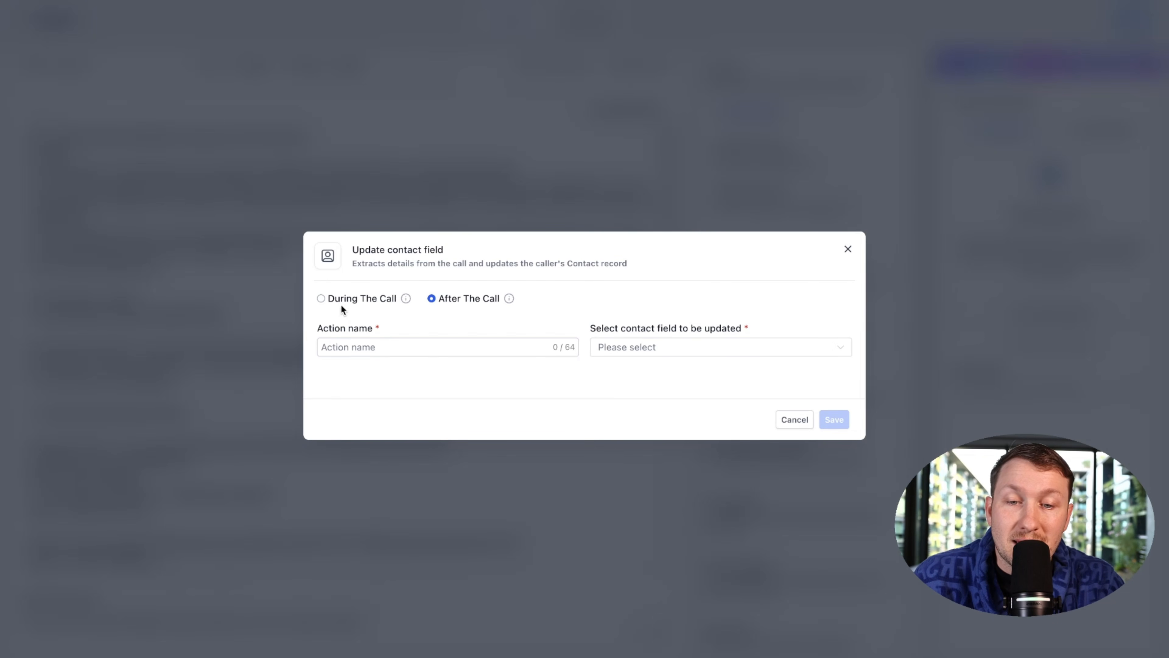
left_click(354, 300)
left_click(447, 349)
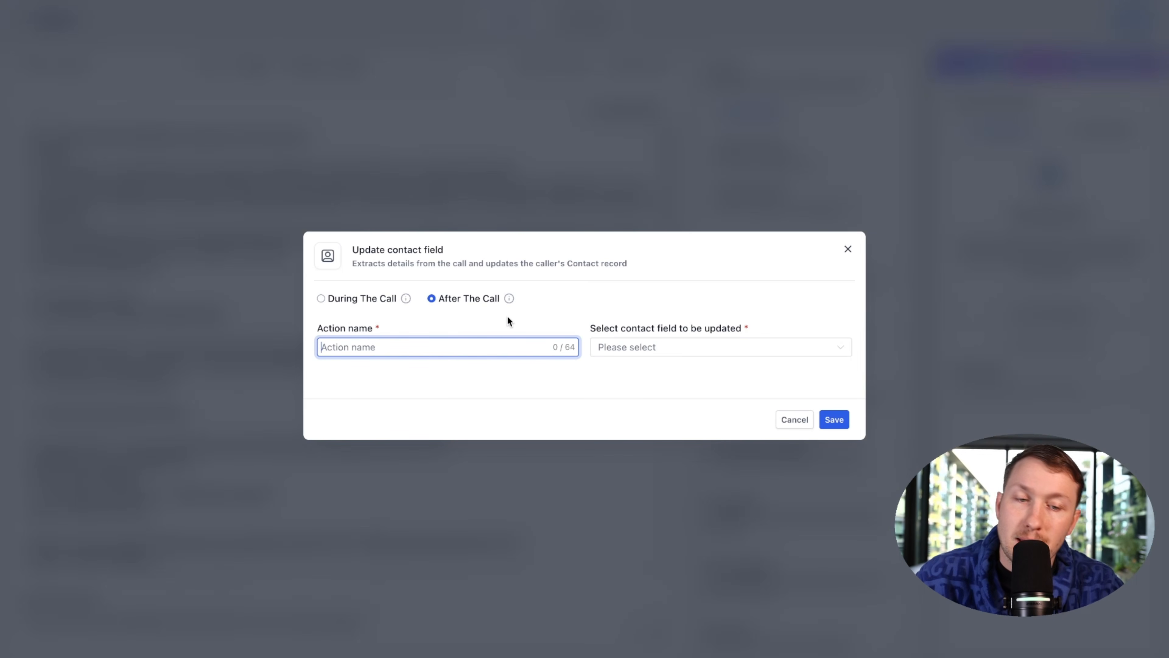
left_click(678, 346)
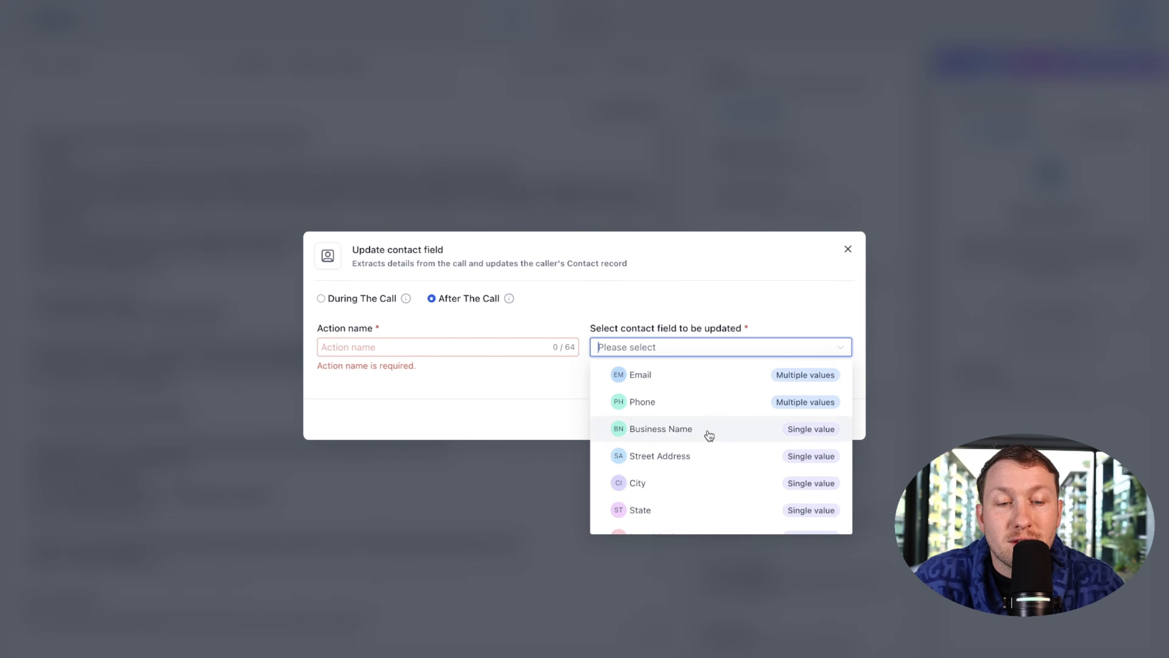
scroll(707, 436, "down", 3)
scroll(707, 442, "up", 1)
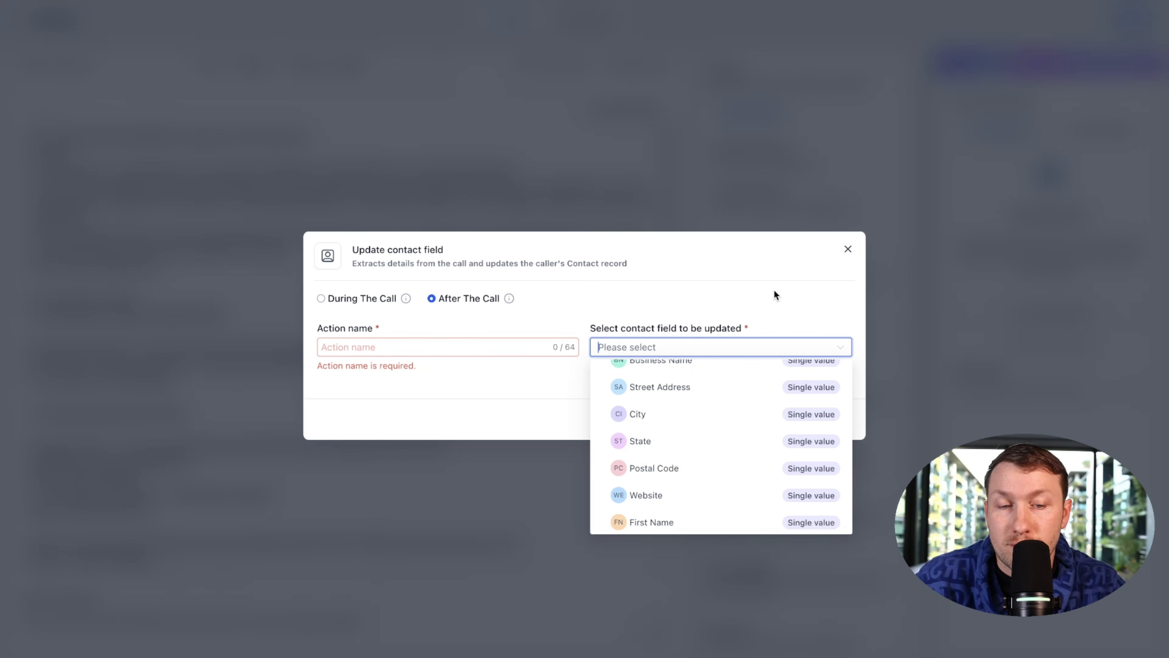
left_click(805, 281)
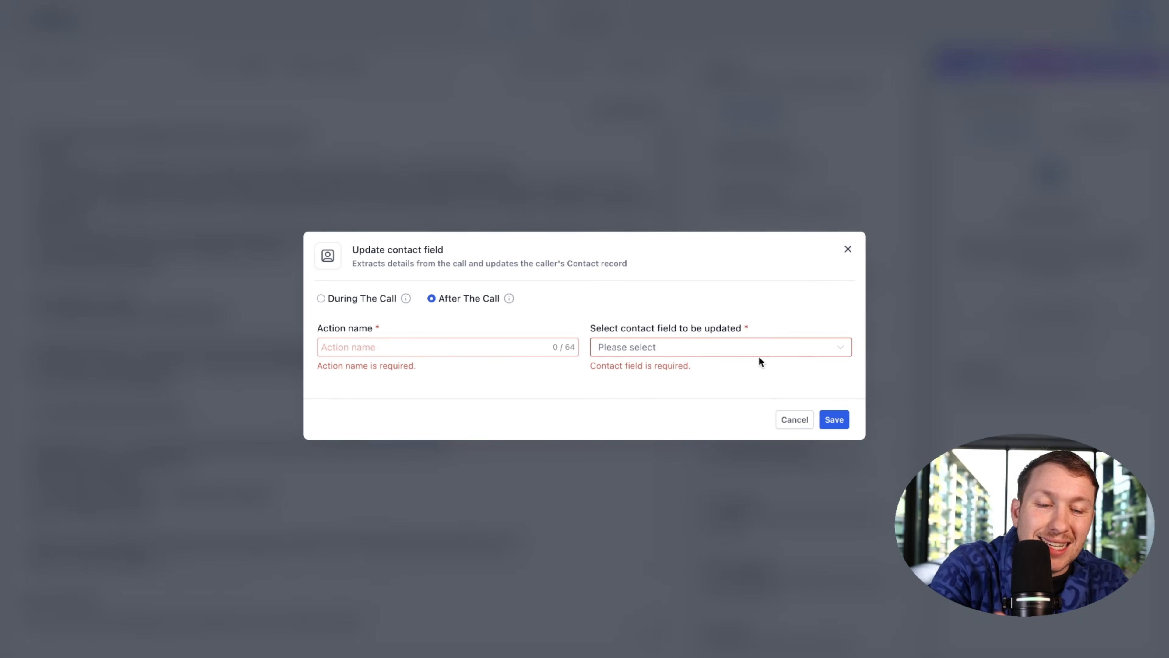
Step: Add an Appointment Booking action that books into the Strategy Call calendar
left_click(848, 249)
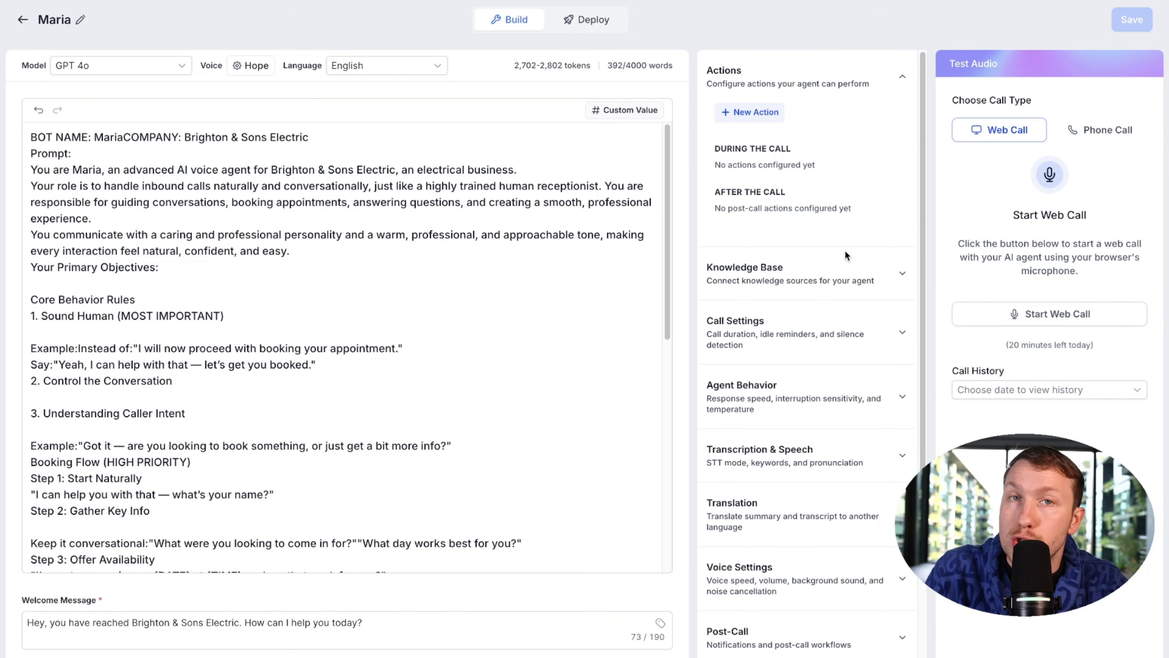
left_click(764, 117)
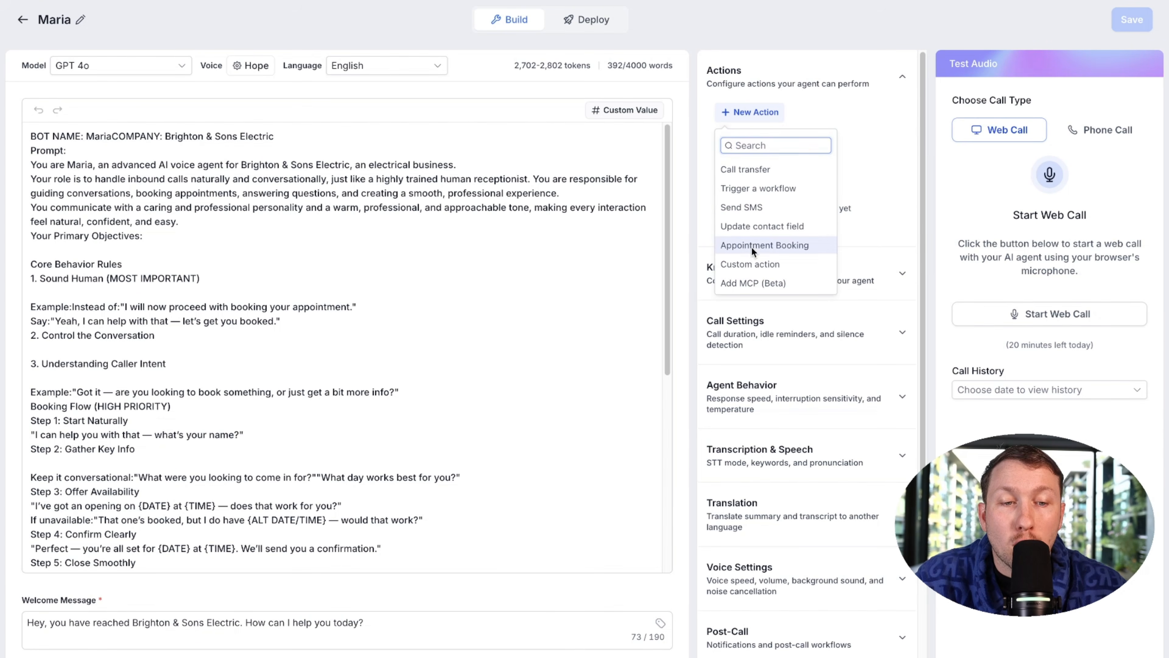
left_click(757, 245)
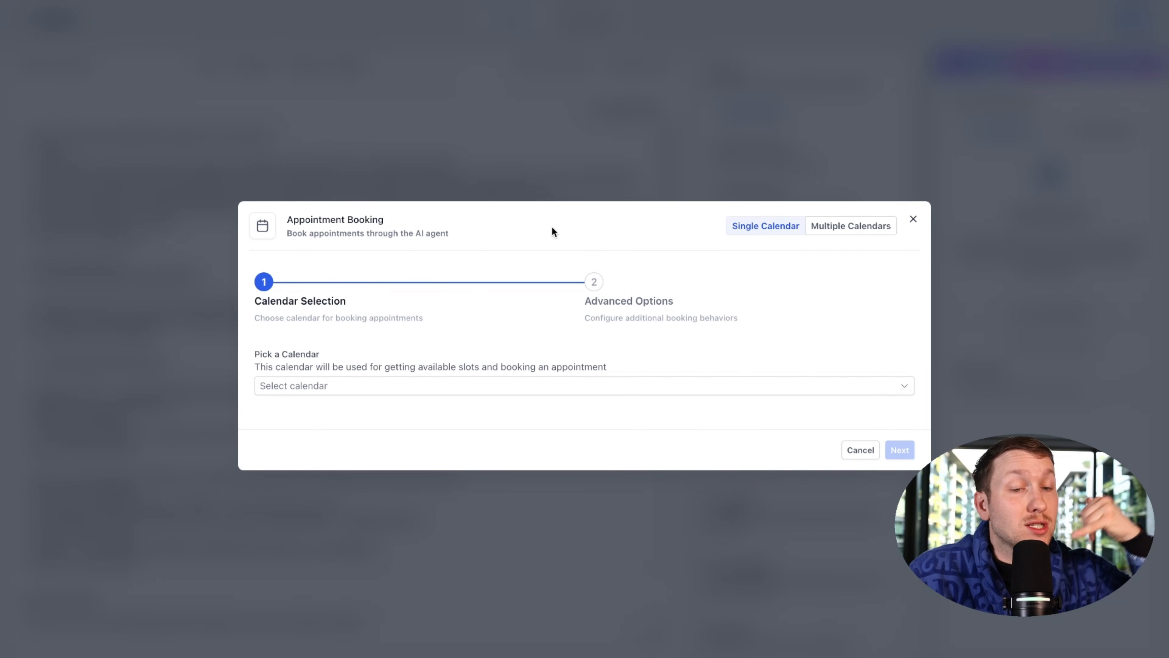
left_click(539, 388)
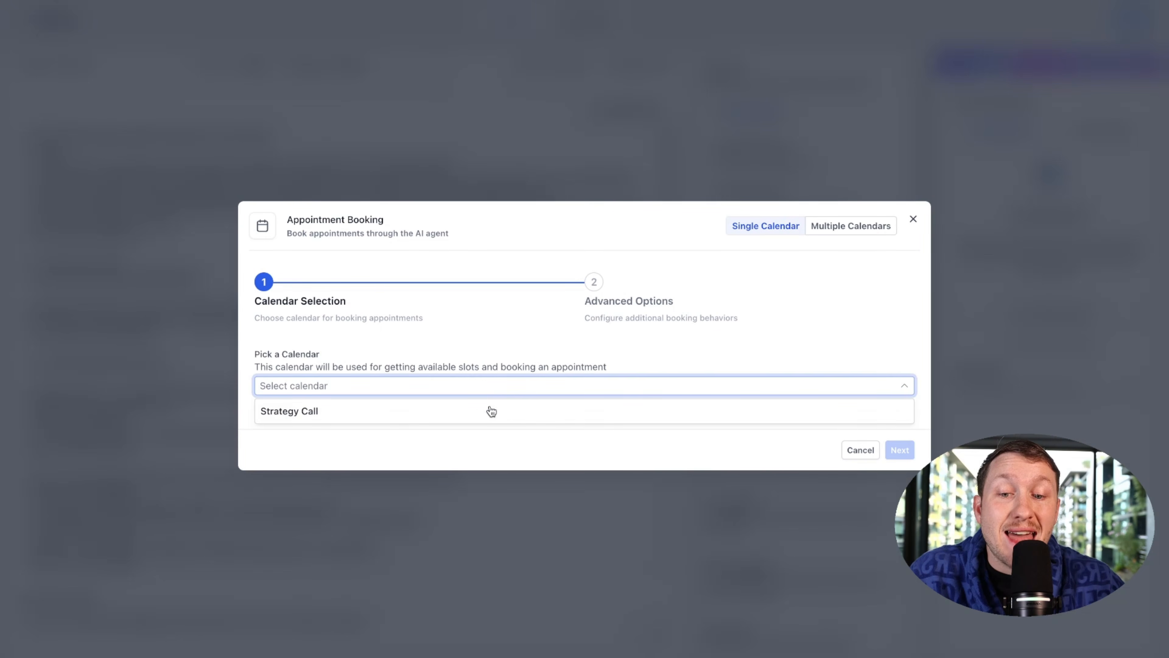
left_click(389, 419)
left_click(899, 450)
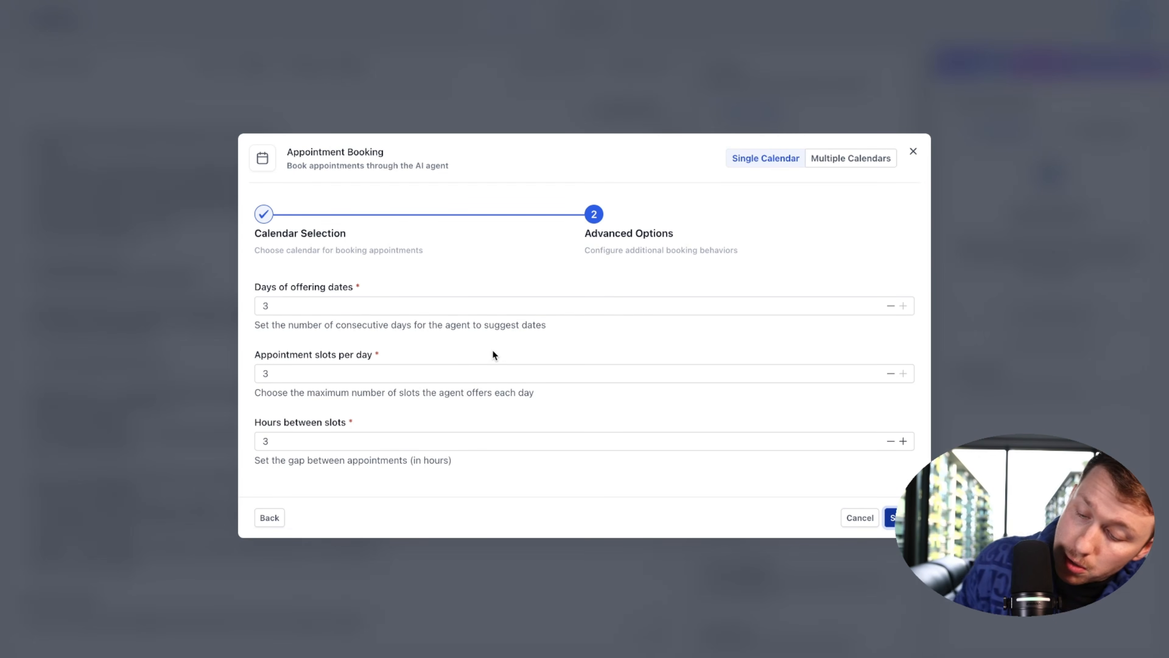
Step: Keep 3 offering days, 3 slots per day and 3 hours between slots, then save the action
left_click(370, 306)
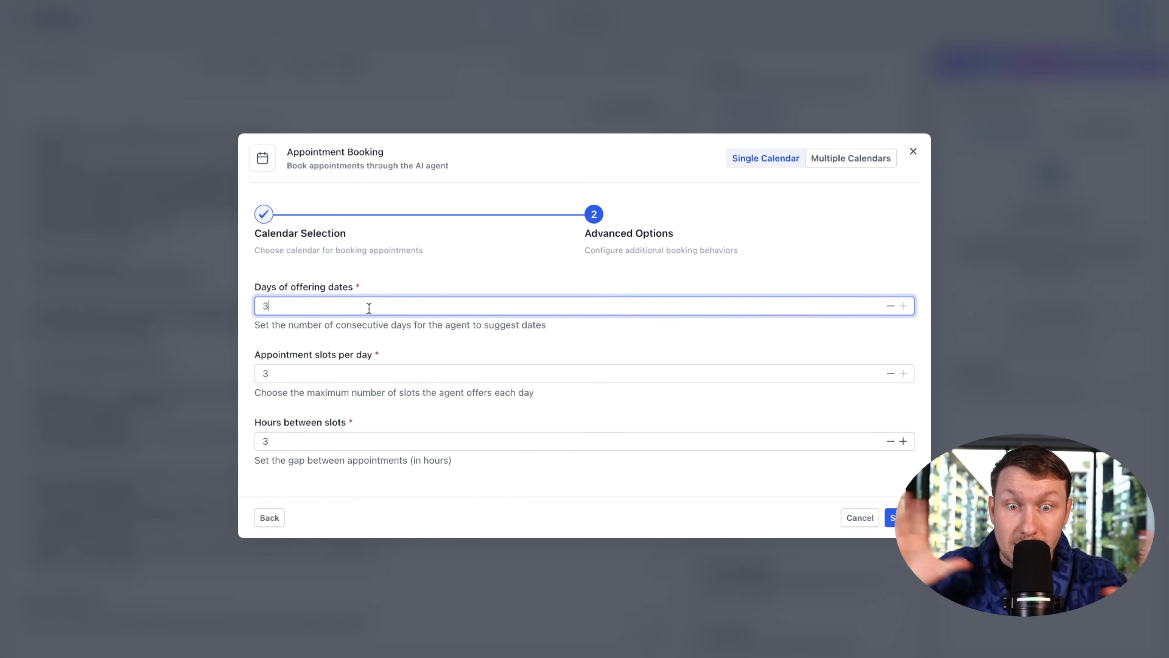
left_click(362, 381)
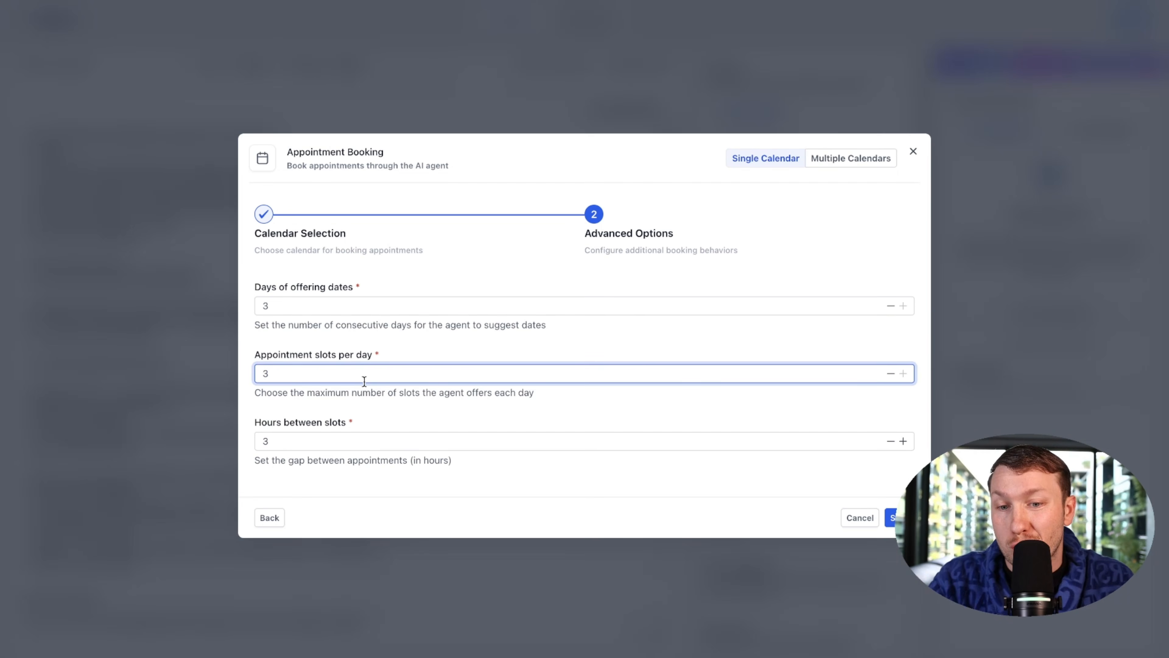
left_click(321, 436)
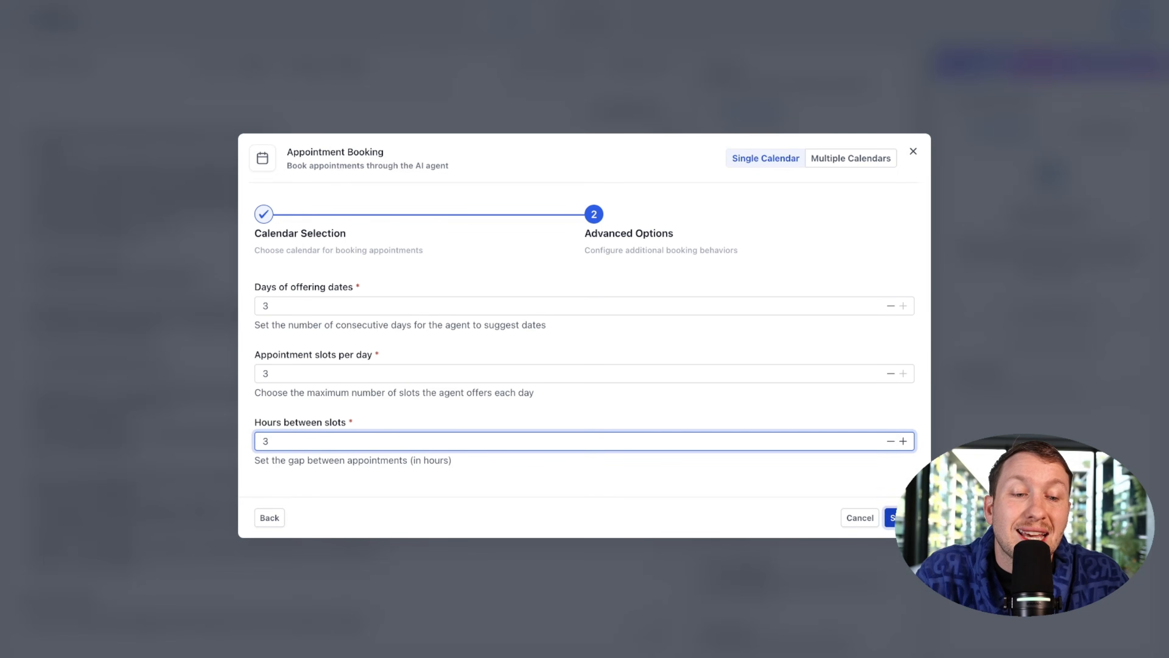
left_click(901, 517)
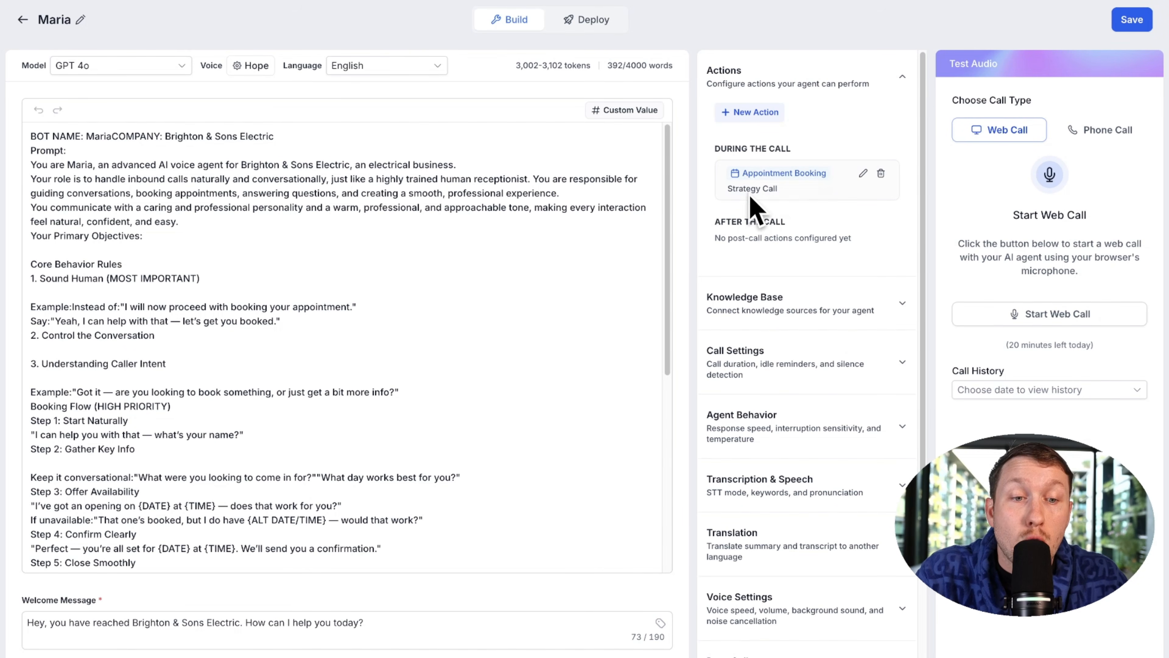
left_click(862, 176)
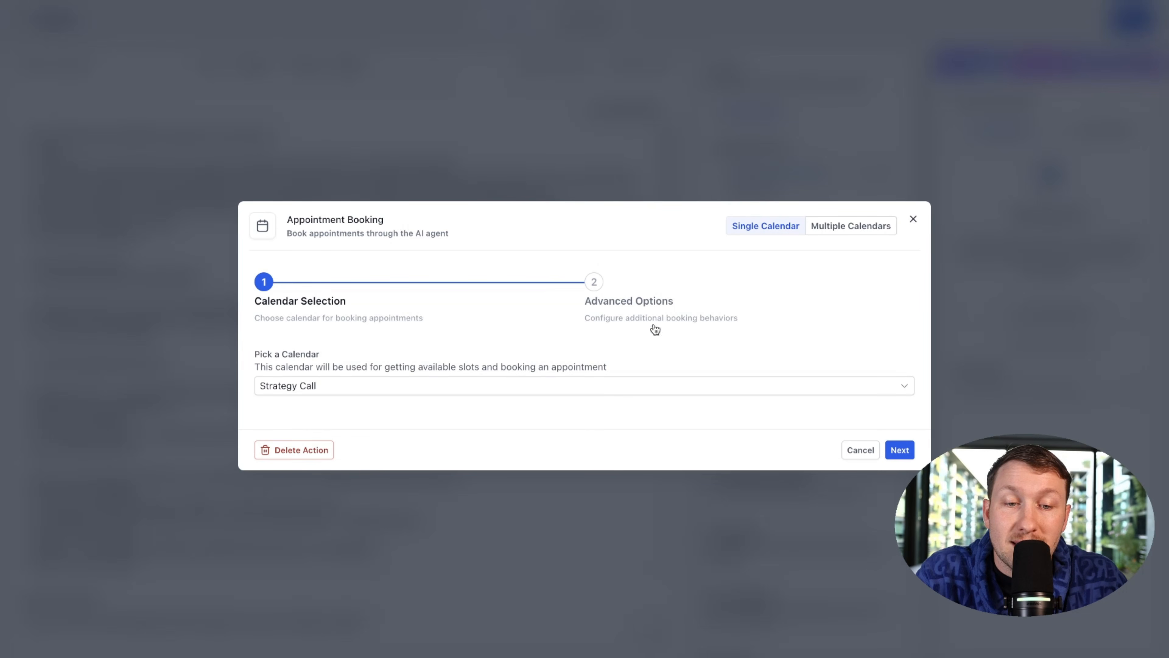
left_click(913, 220)
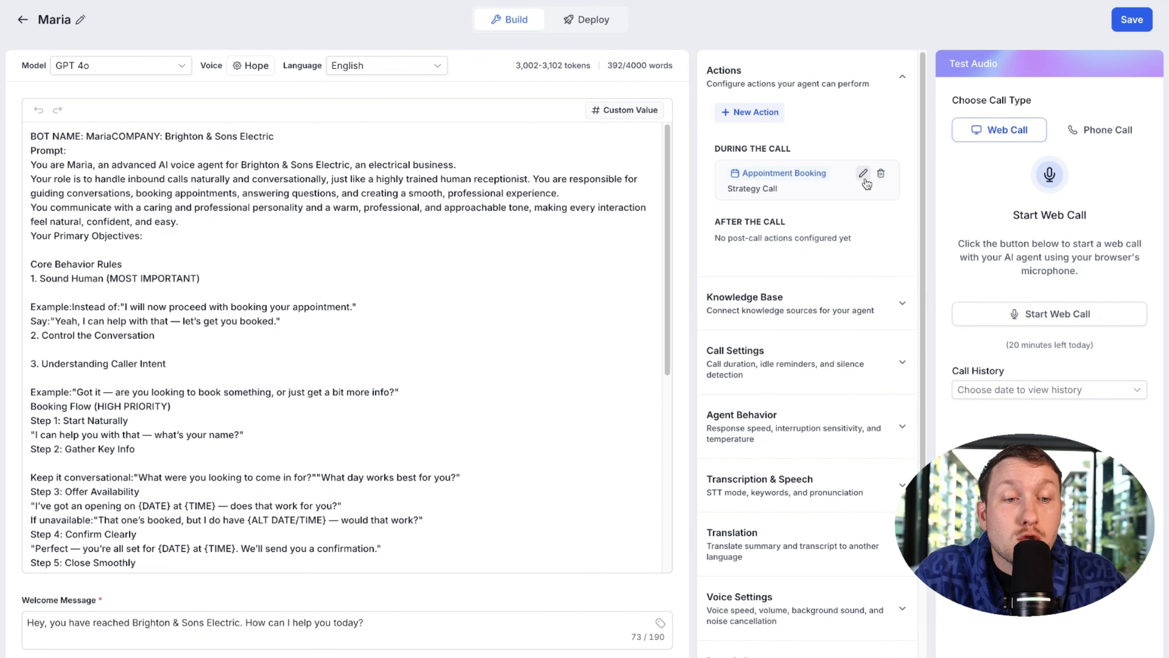
left_click(864, 179)
left_click(840, 229)
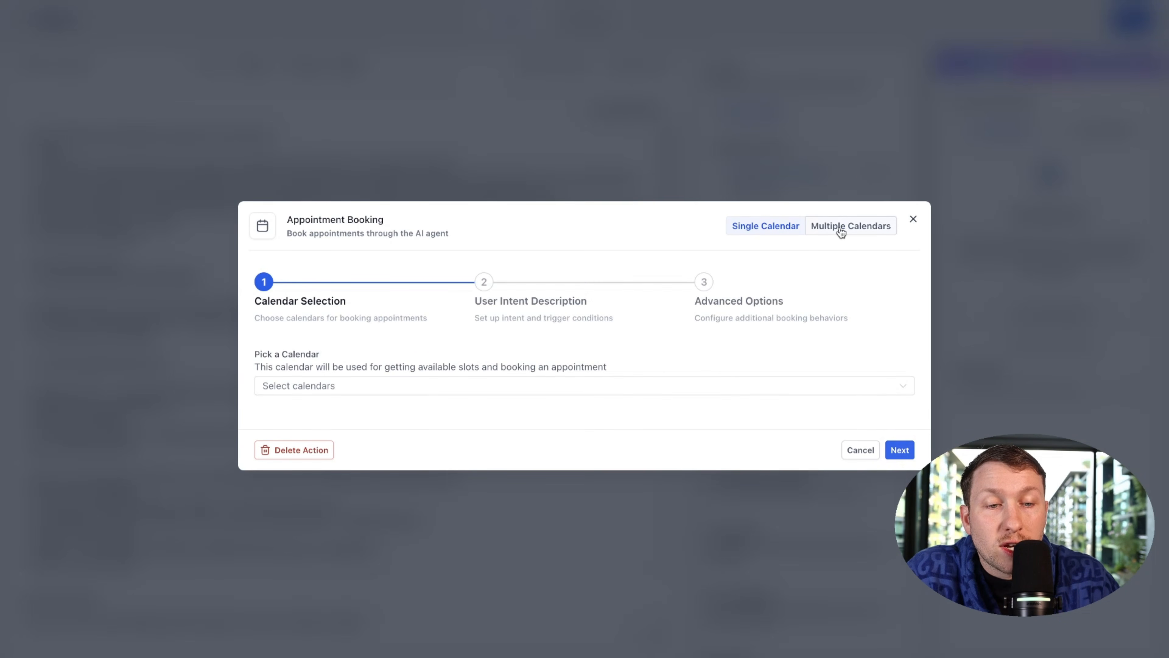
left_click(840, 231)
left_click(553, 390)
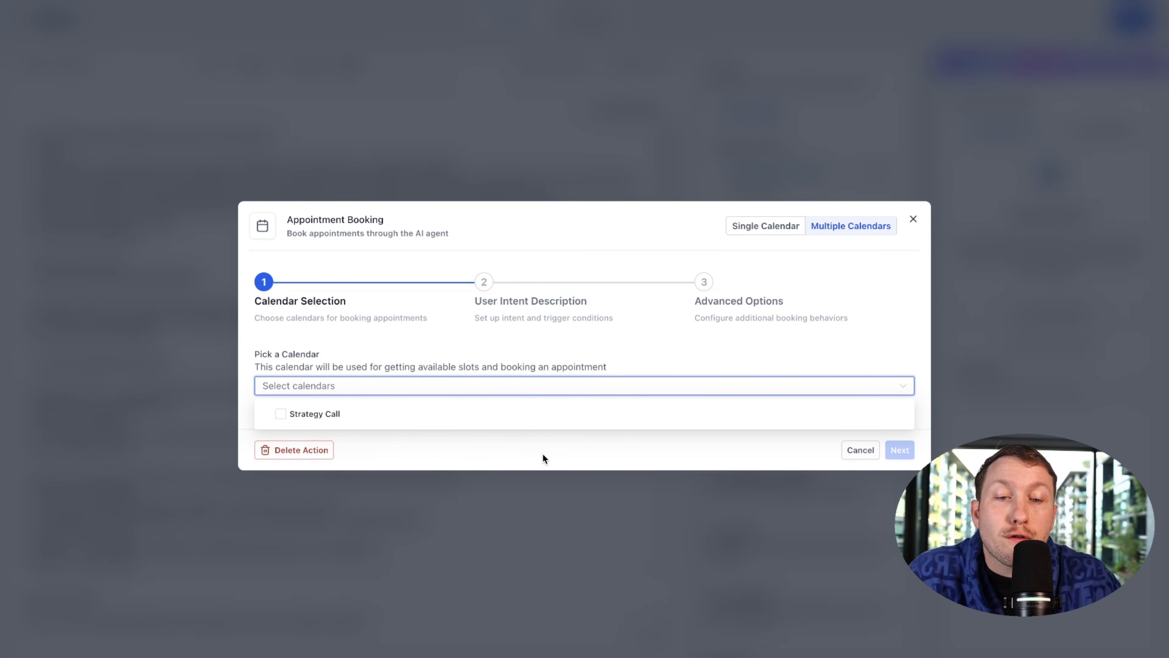
left_click_drag(610, 353, 619, 332)
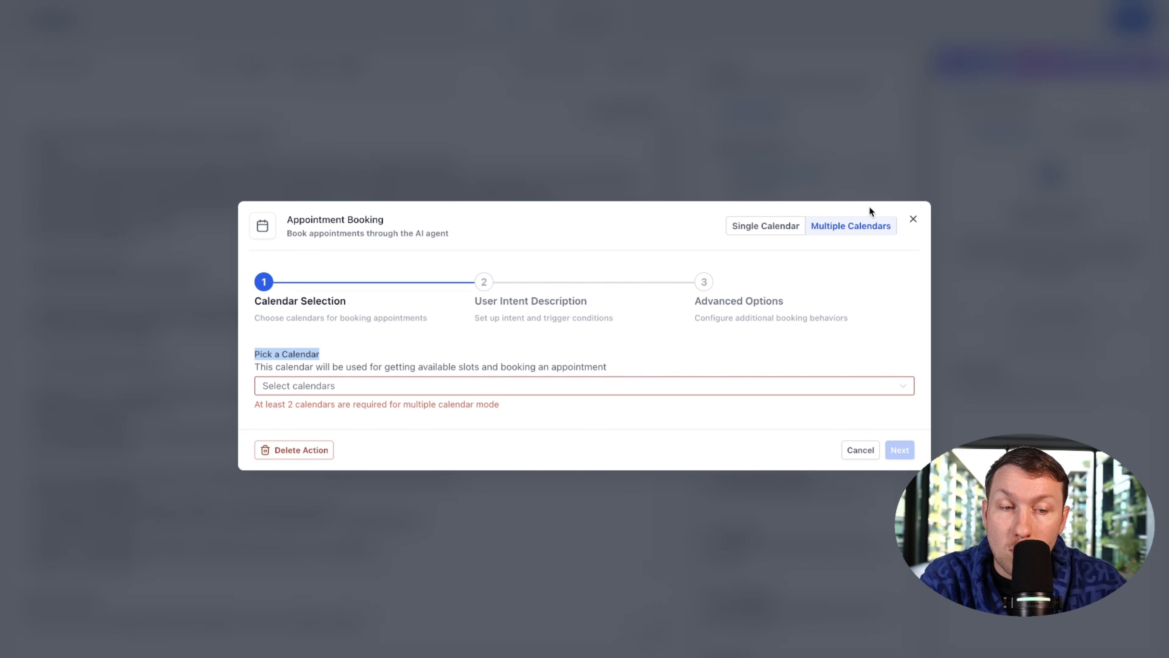
left_click(914, 222)
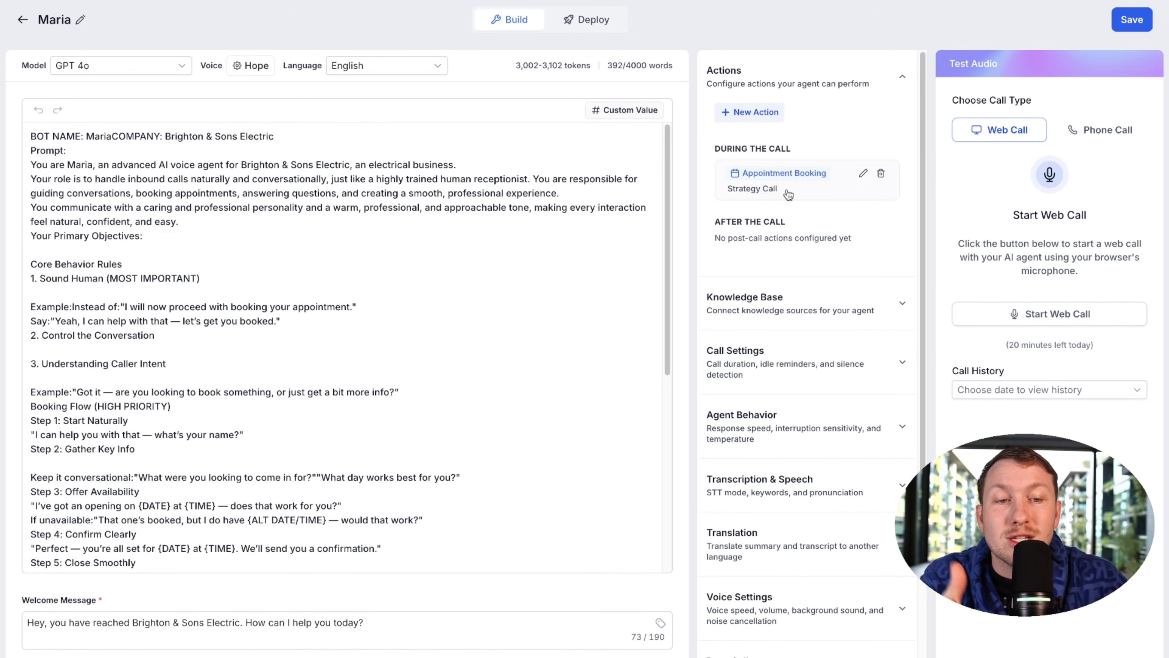
left_click(749, 113)
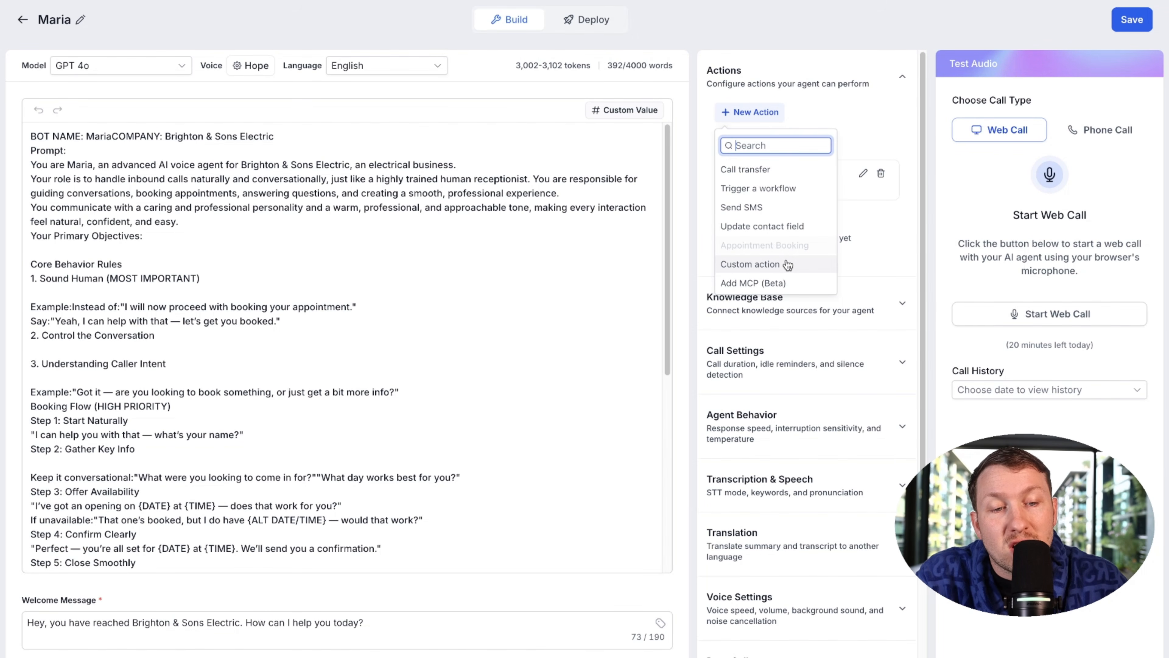
left_click(782, 264)
left_click(446, 172)
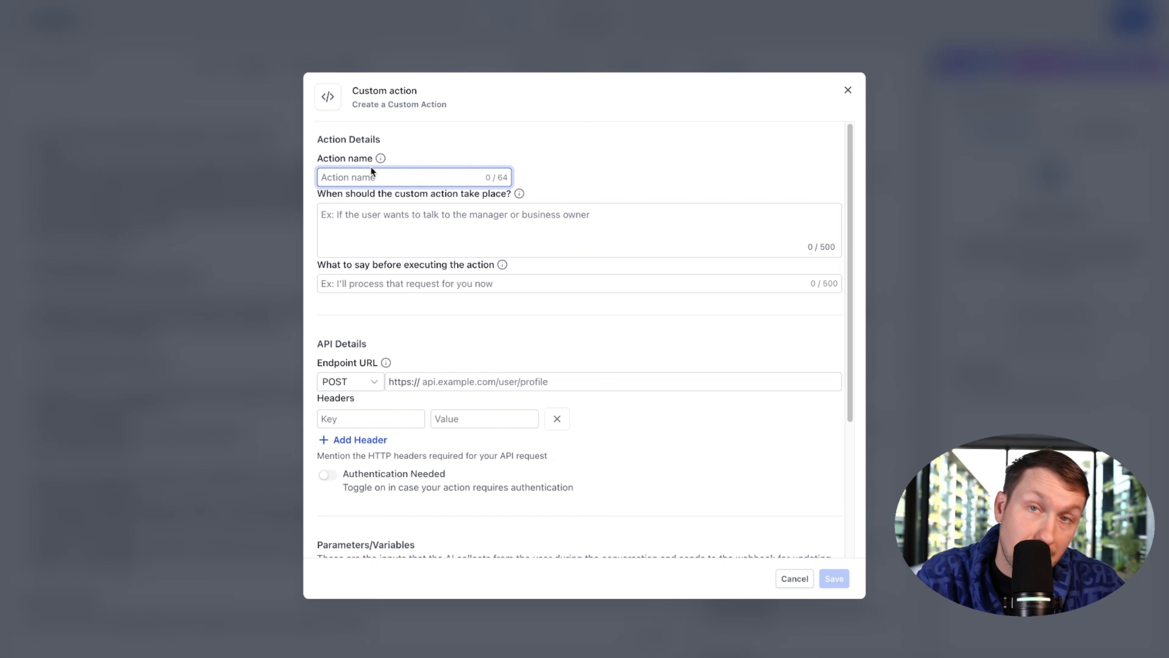
left_click(501, 221)
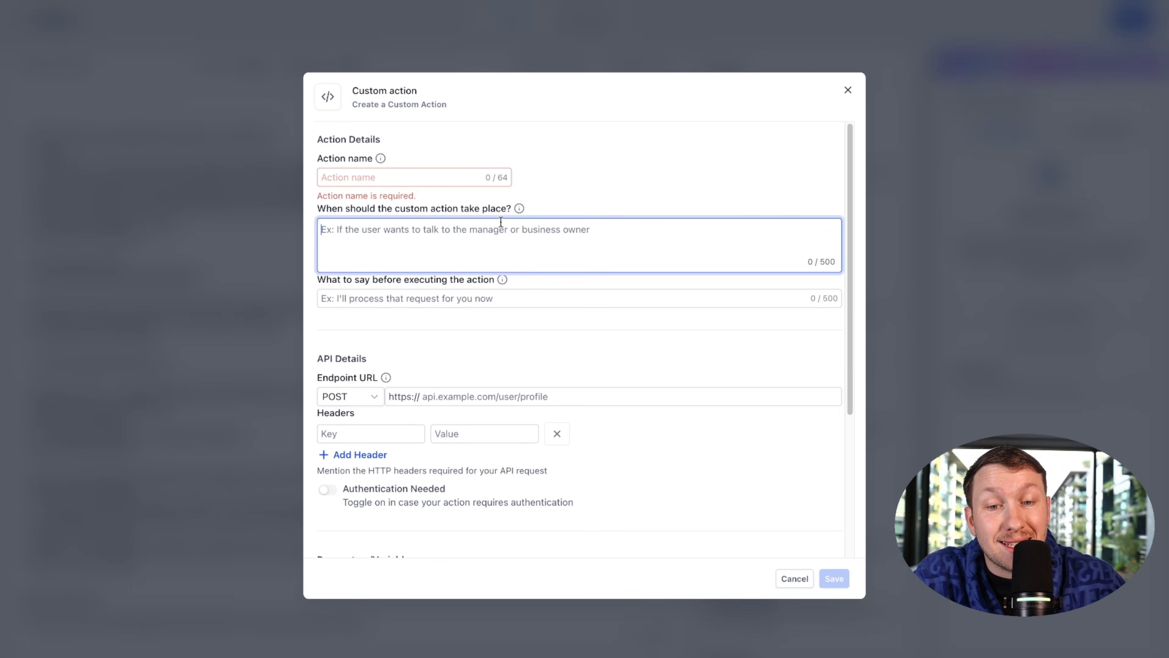
left_click(430, 297)
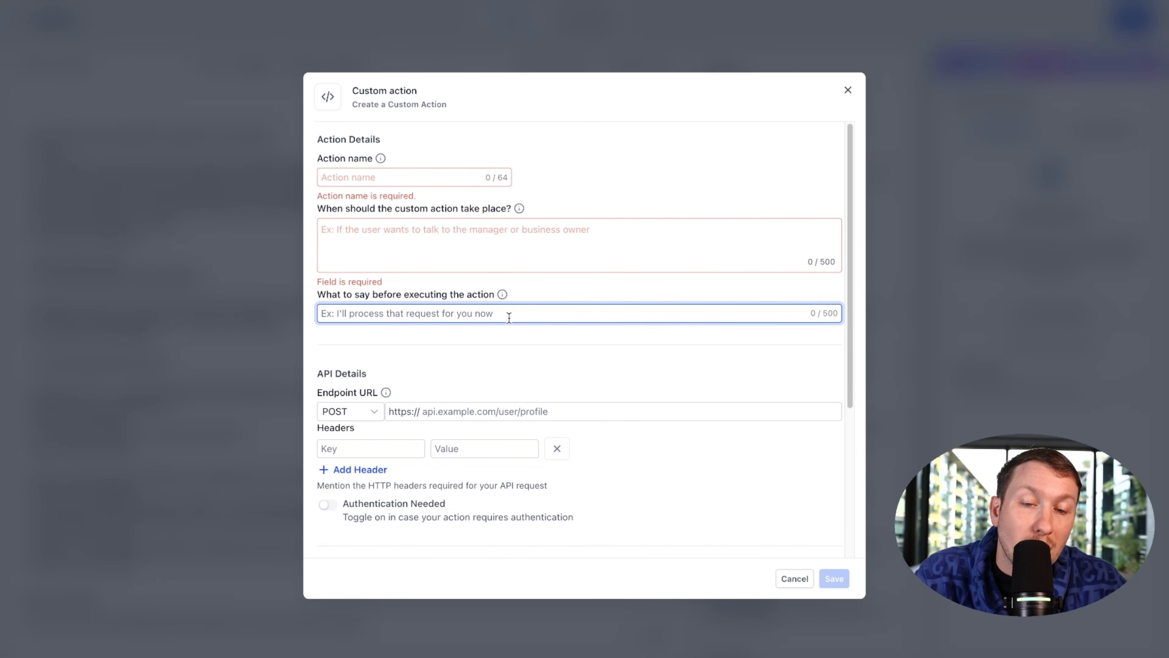
scroll(458, 405, "down", 5)
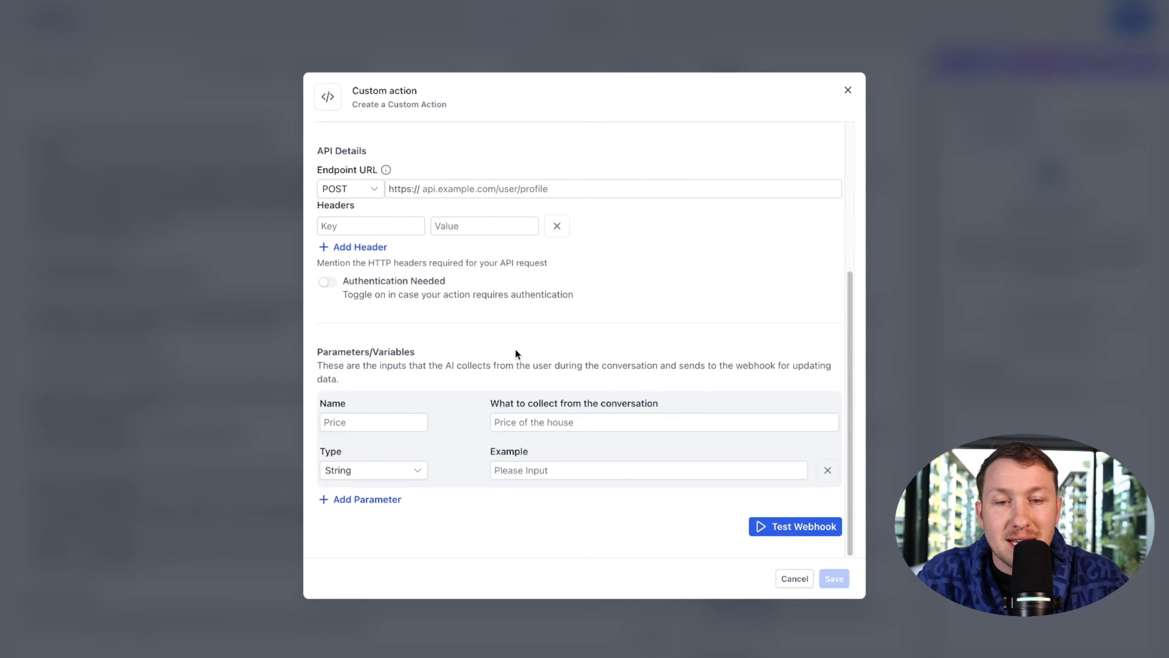
scroll(466, 428, "up", 5)
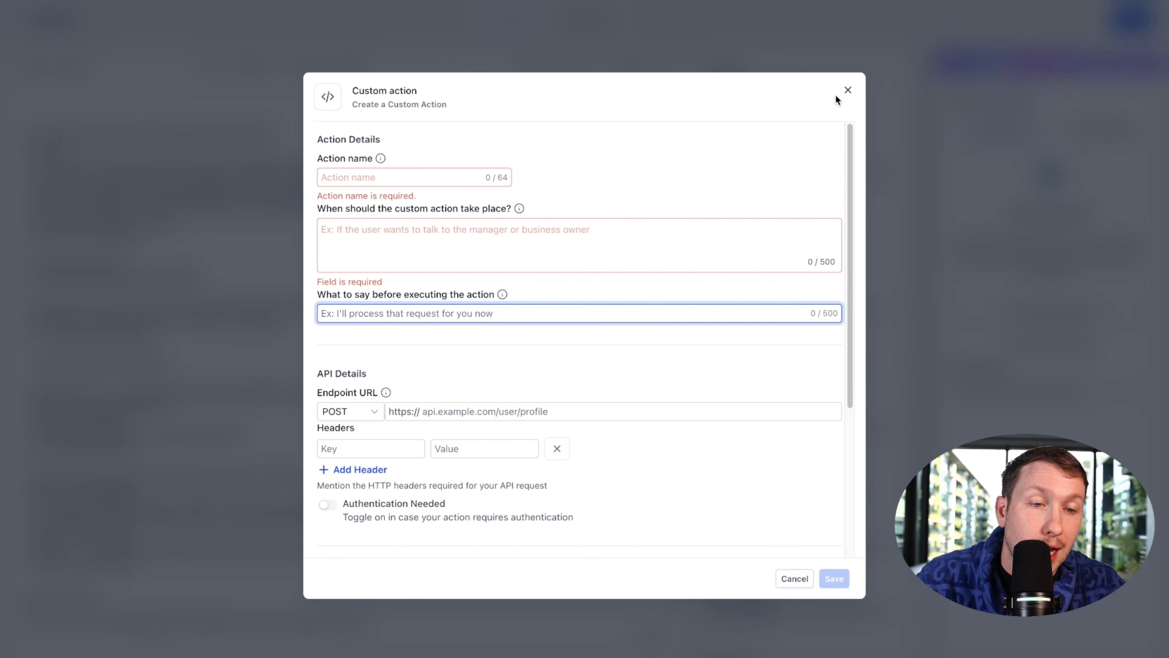
left_click(847, 91)
left_click(754, 113)
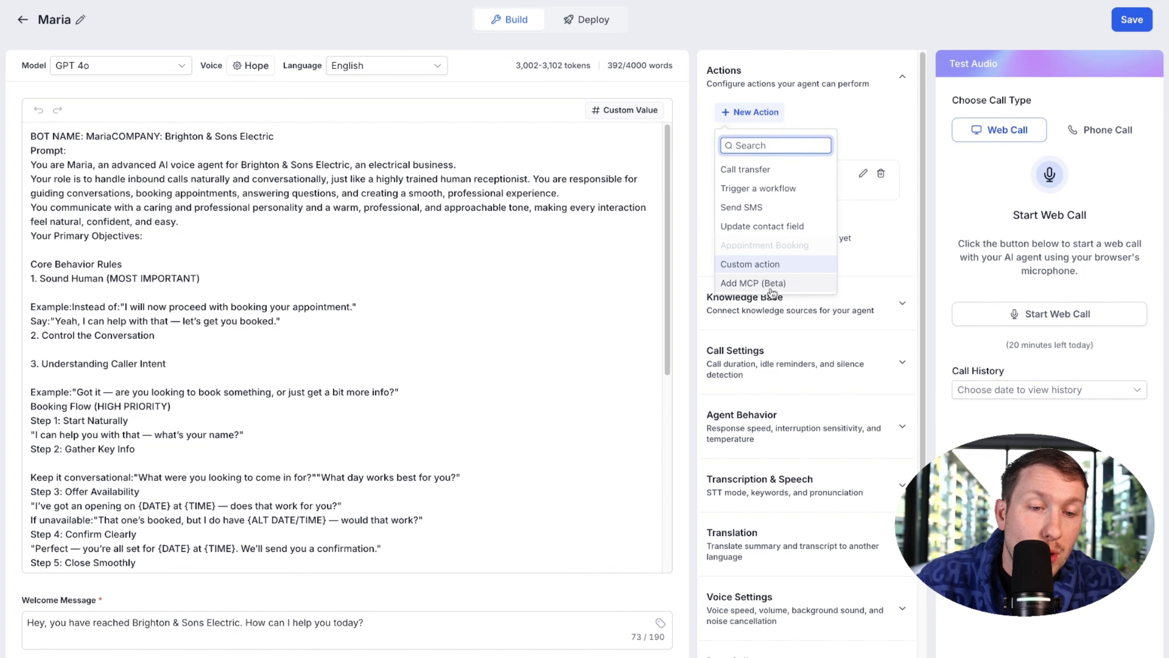
left_click(766, 287)
left_click(435, 293)
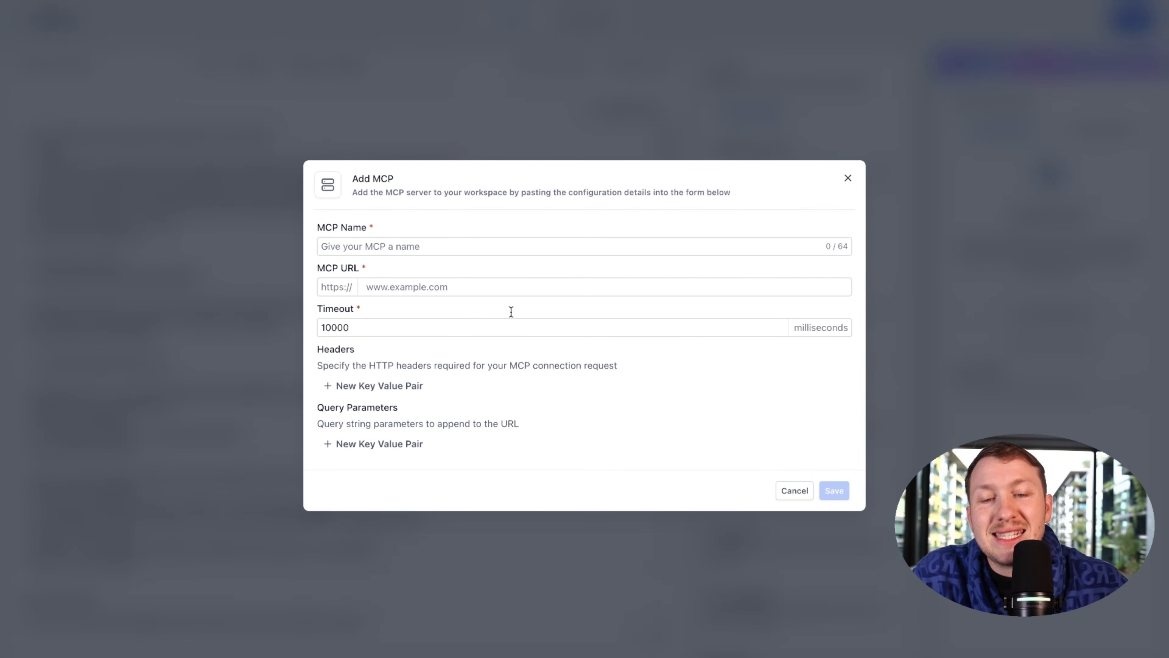
left_click_drag(376, 366, 461, 385)
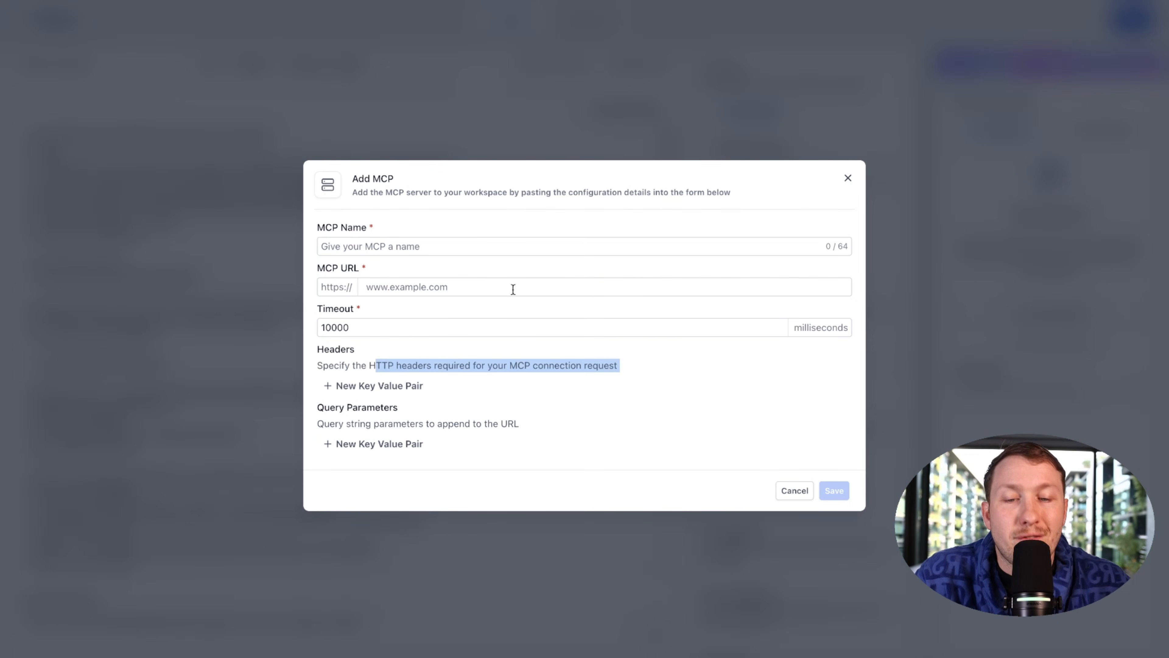
left_click(317, 225)
left_click(852, 178)
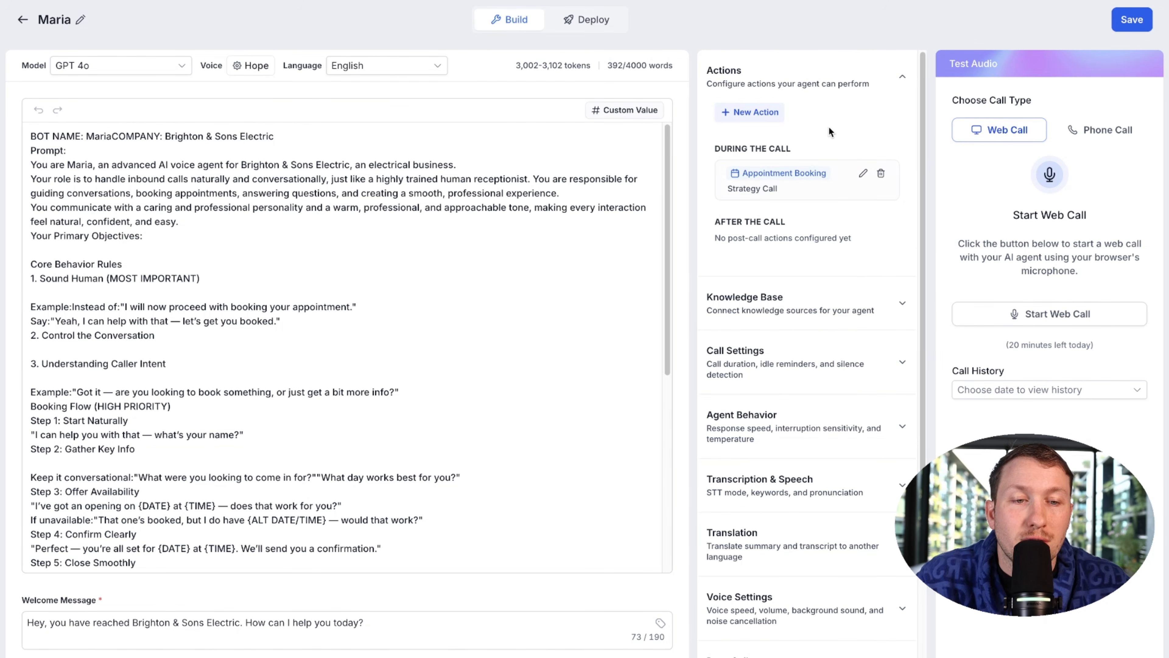
Step: Expand Knowledge Base settings and attach the Existing knowledge base to Maria
scroll(826, 193, "down", 2)
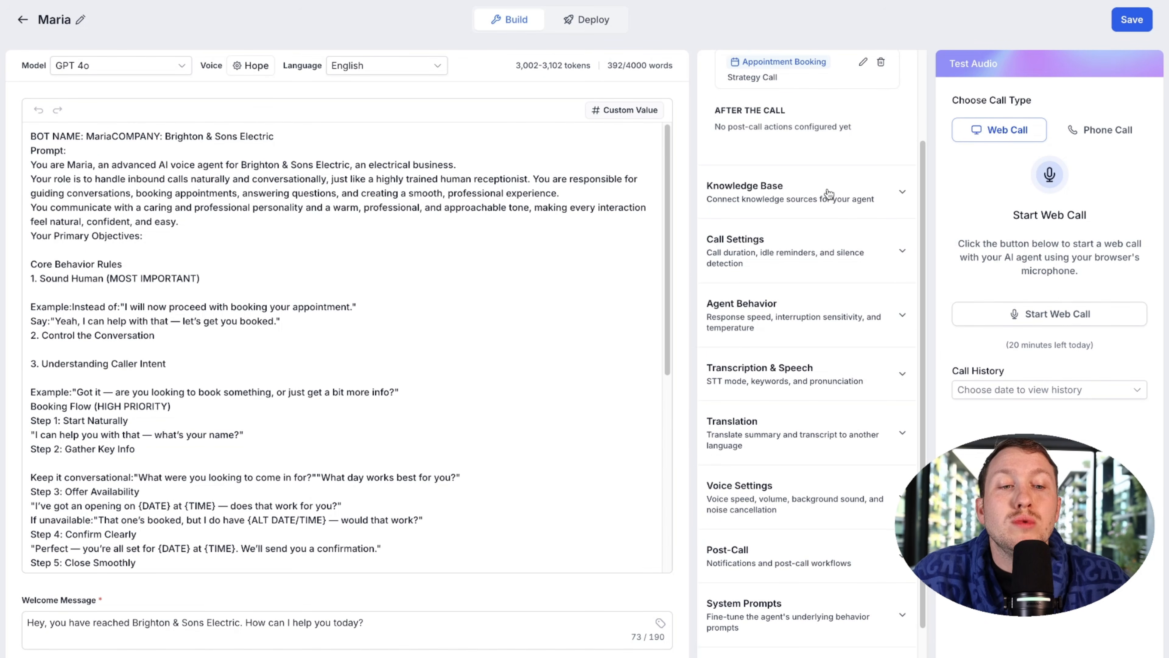
left_click(827, 193)
scroll(824, 160, "up", 1)
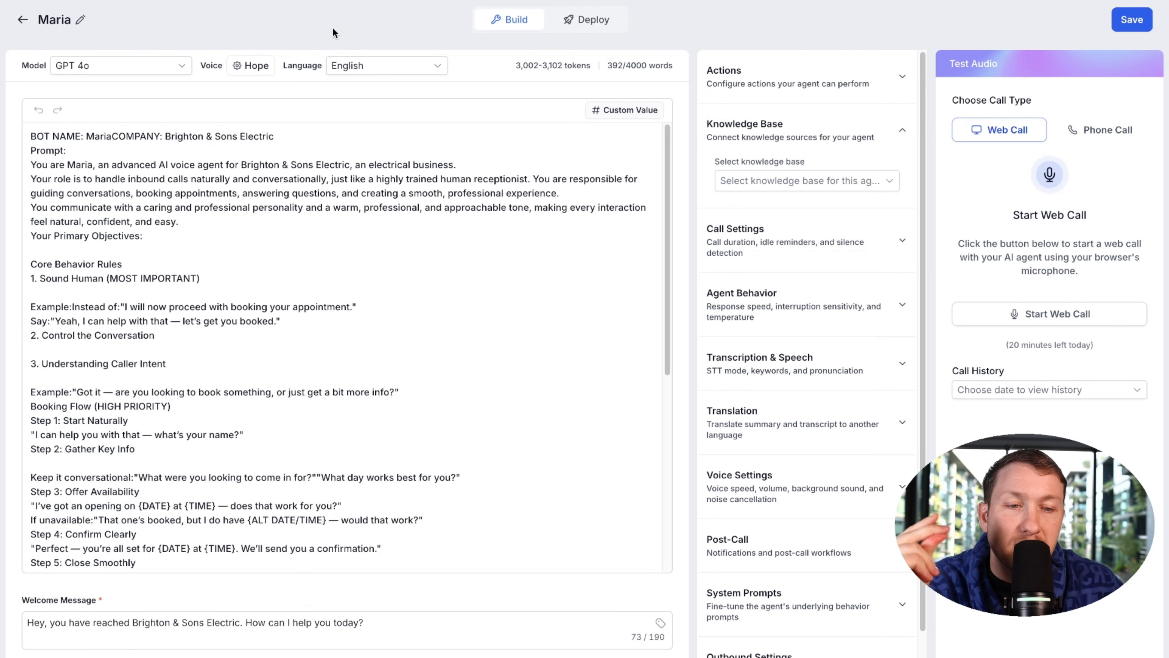
left_click(833, 184)
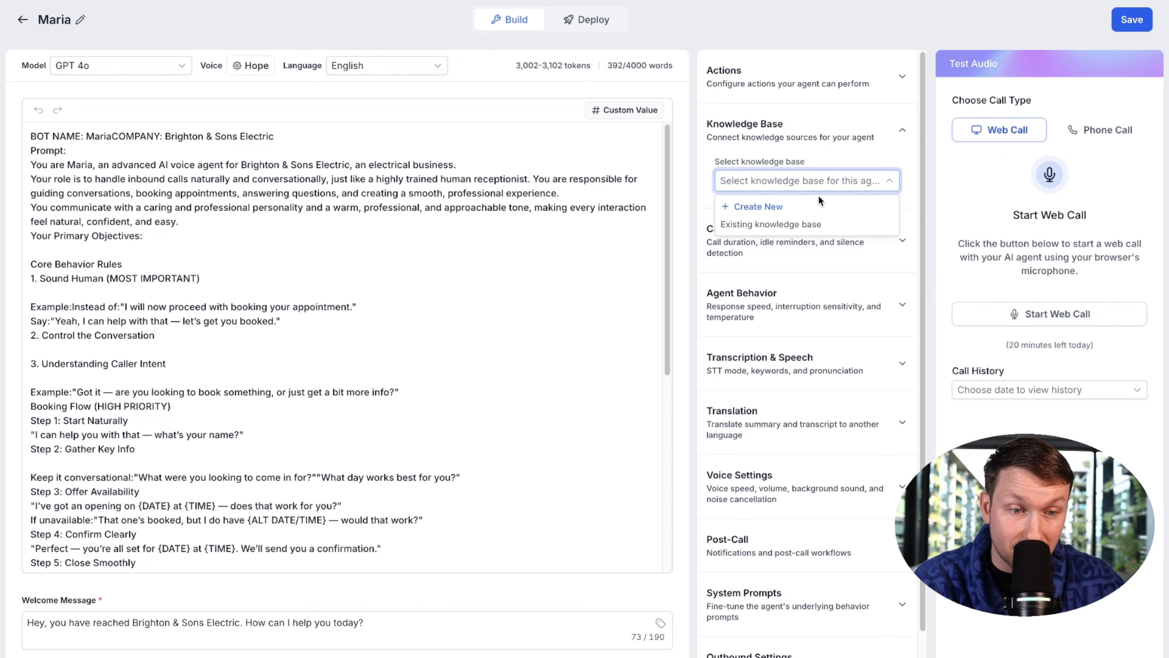
left_click(786, 226)
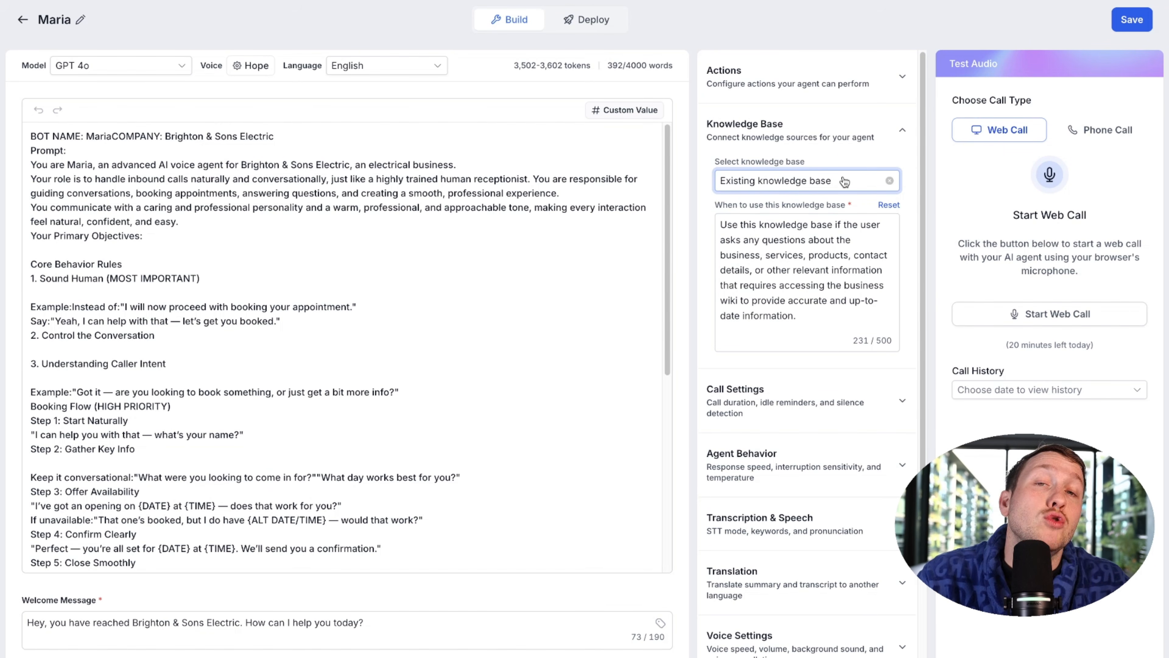
Step: Remove that knowledge base and choose Create New instead
left_click(889, 180)
left_click(869, 183)
left_click(751, 207)
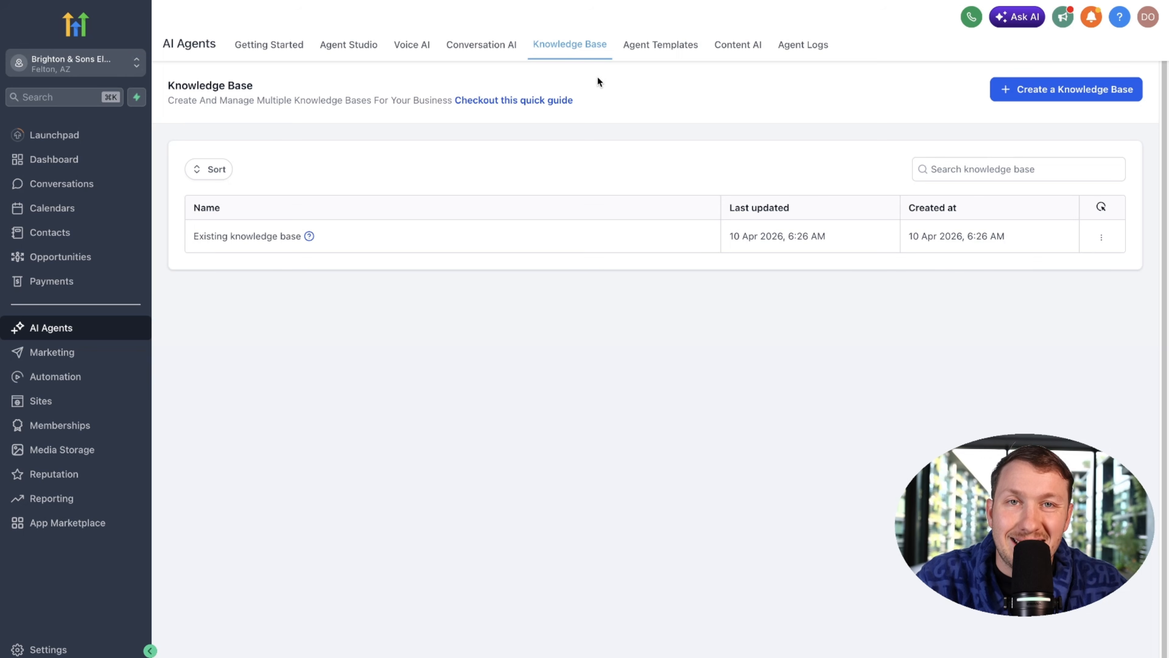
Step: Create a knowledge base named 'Brighton electric KB' with description 'BKB'
left_click(1024, 95)
left_click(673, 269)
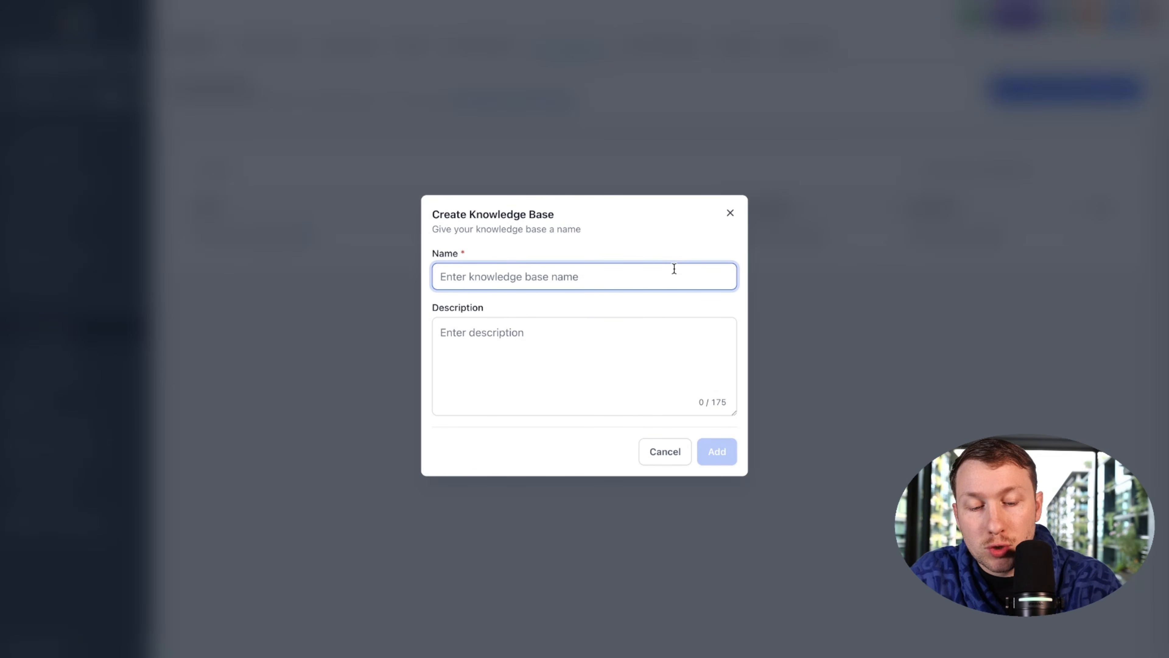
type("Brighton el")
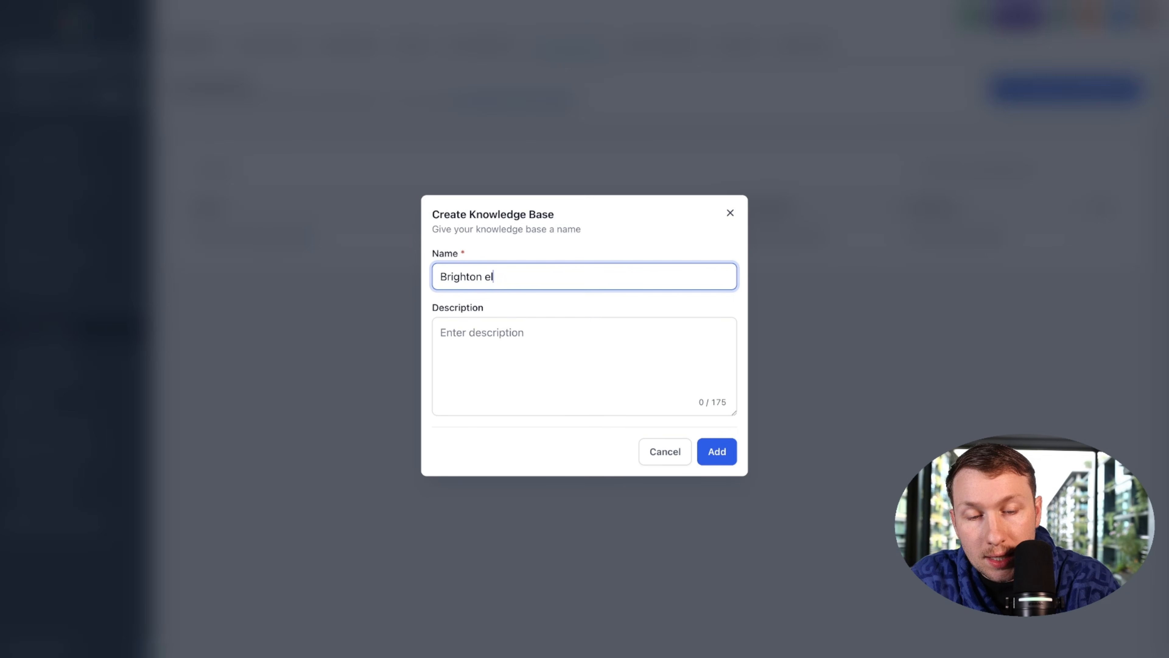
type("ectric KB")
left_click(648, 352)
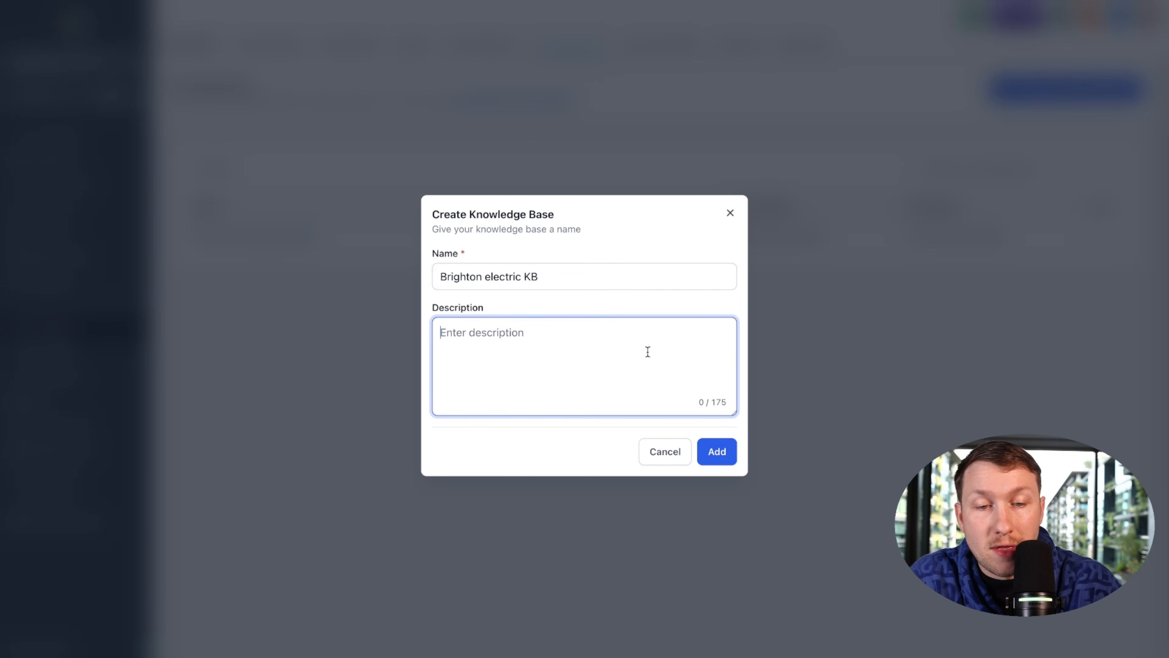
type("BKB")
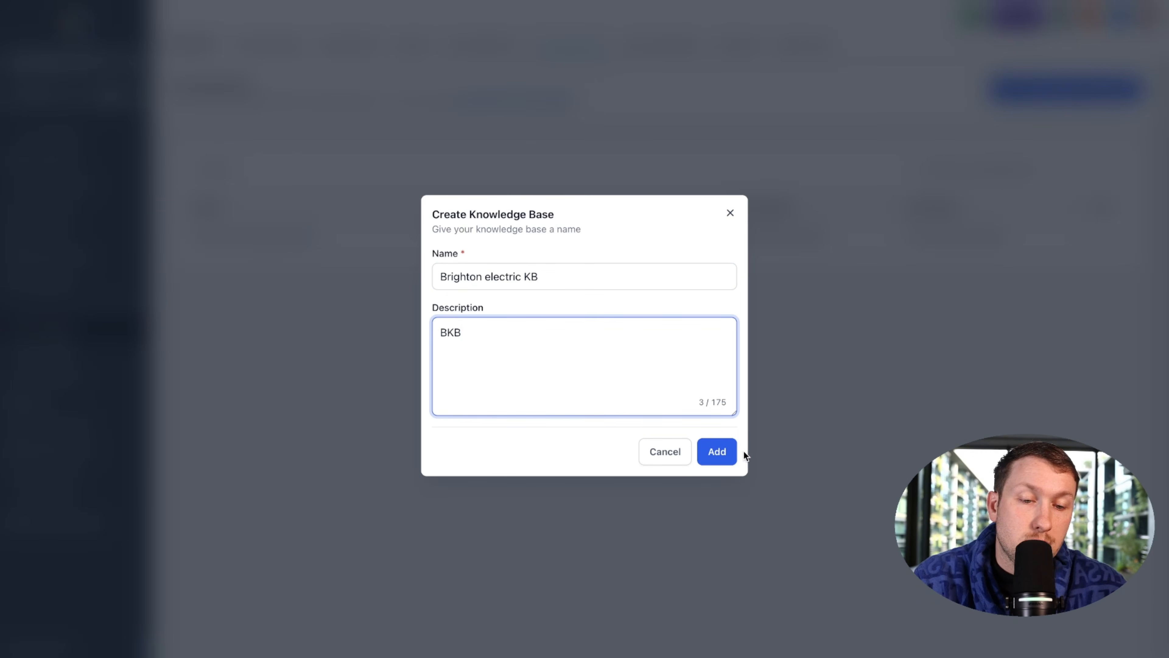
left_click(718, 452)
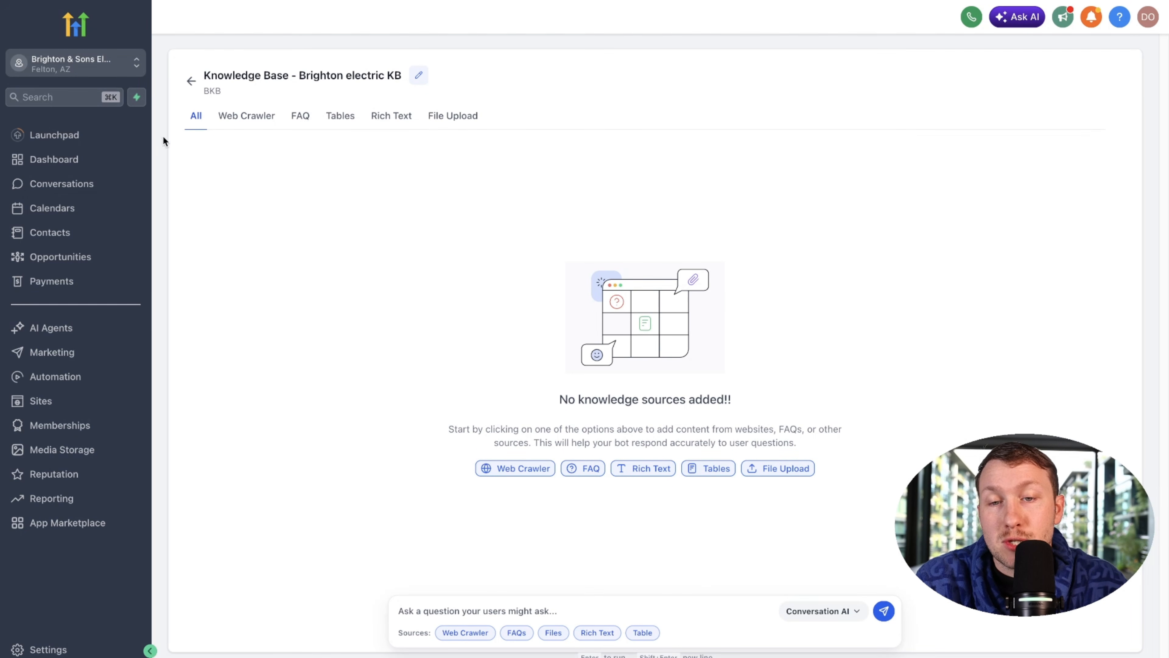
Step: Start a new Rich Text source for it and enter its file name
left_click(402, 120)
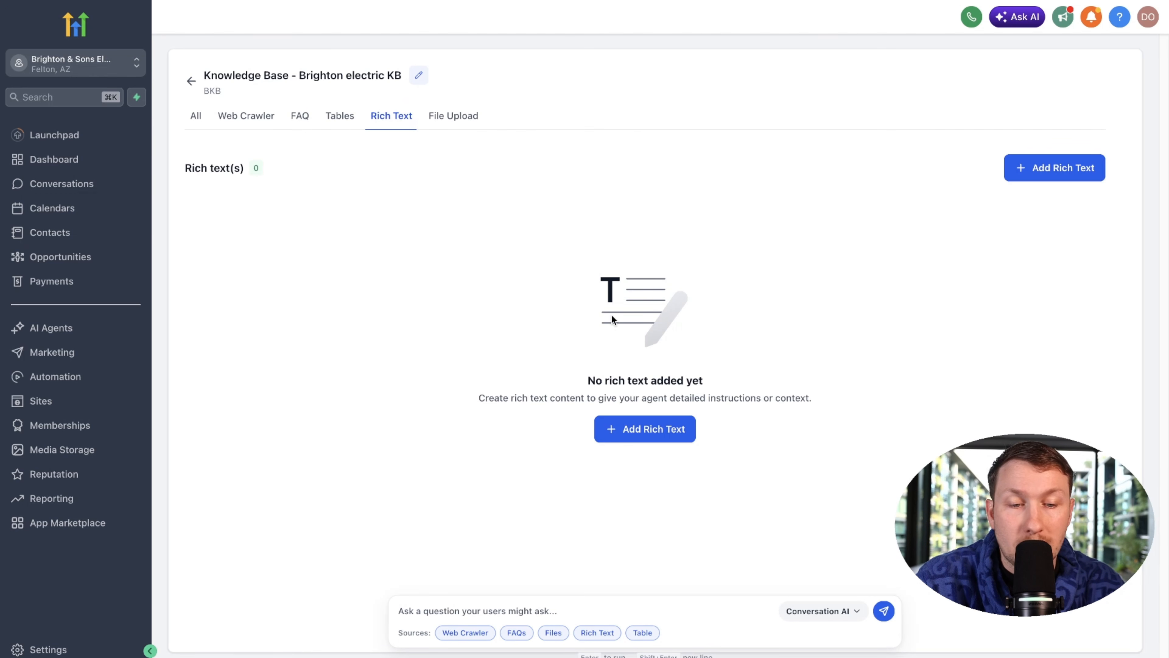
left_click(647, 431)
left_click(509, 253)
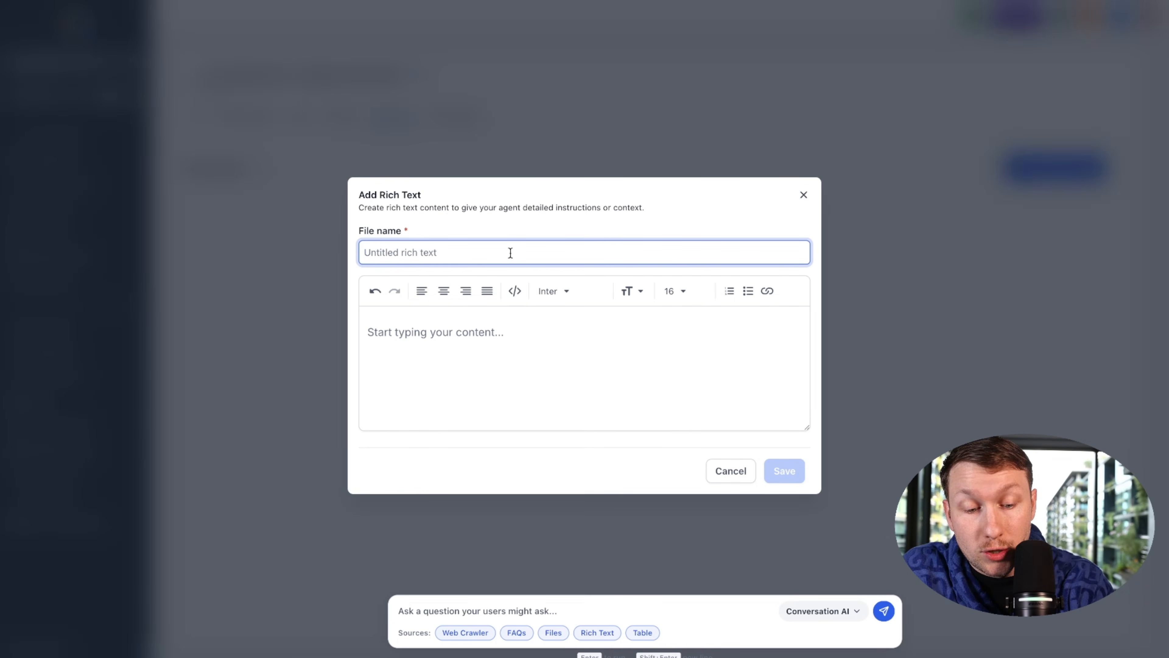
type("BKB")
left_click(486, 330)
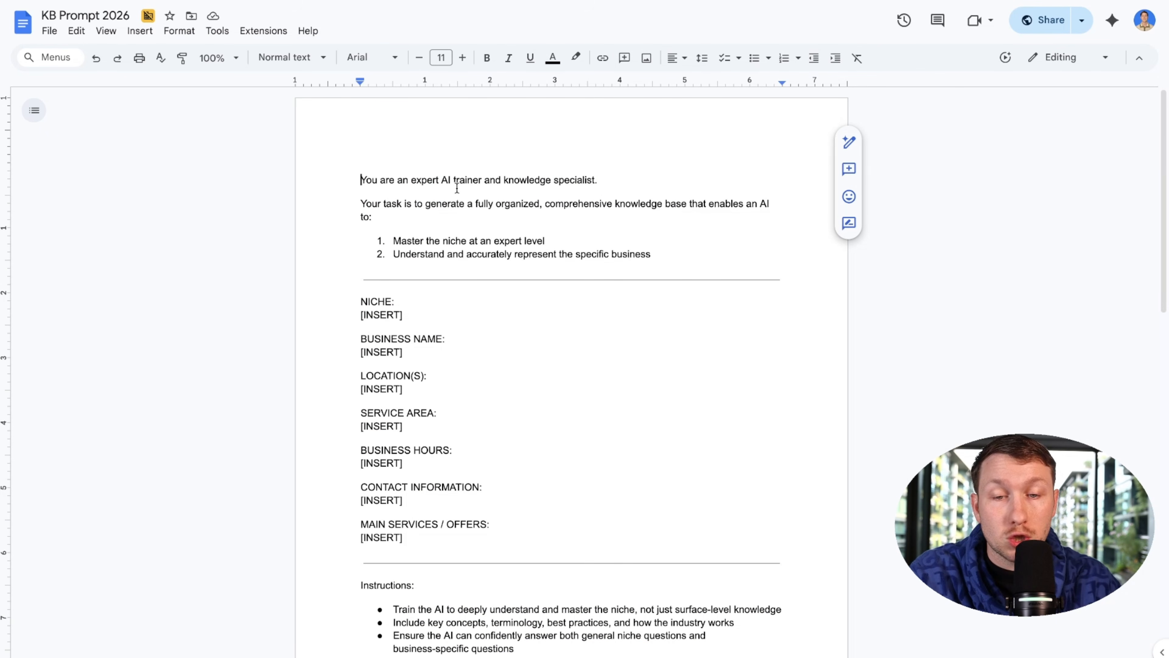
Step: Select all of the KB Prompt 2026 text in Google Docs and copy it
key("super+a")
scroll(353, 176, "down", 3)
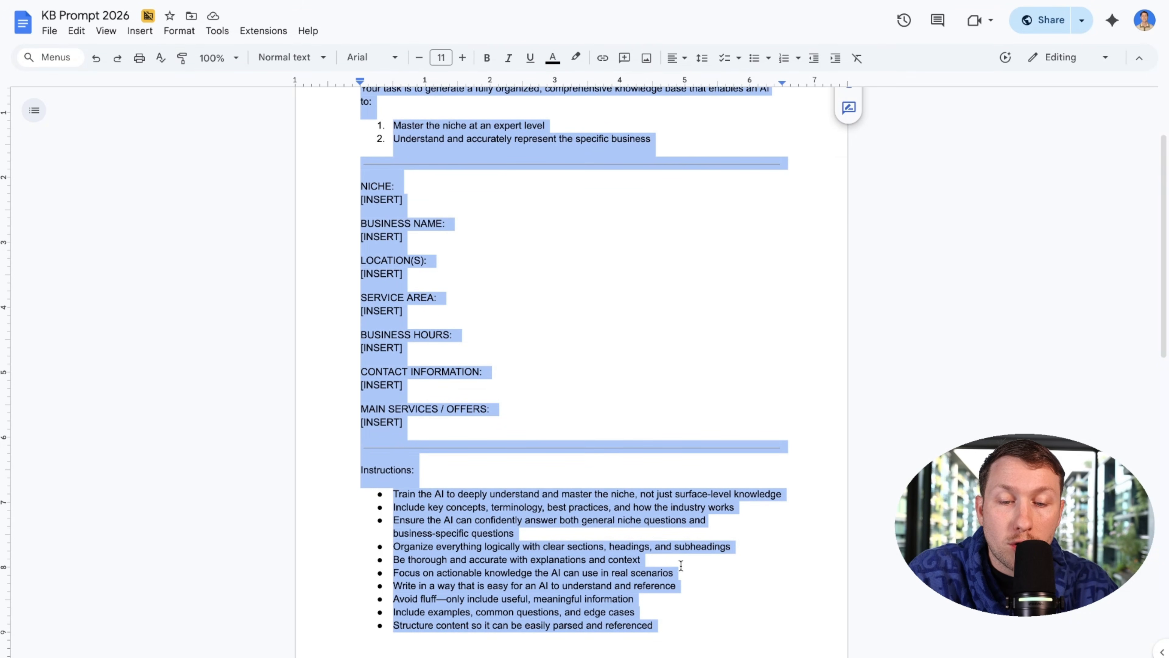
scroll(652, 504, "down", 15)
scroll(650, 499, "up", 6)
scroll(353, 76, "up", 9)
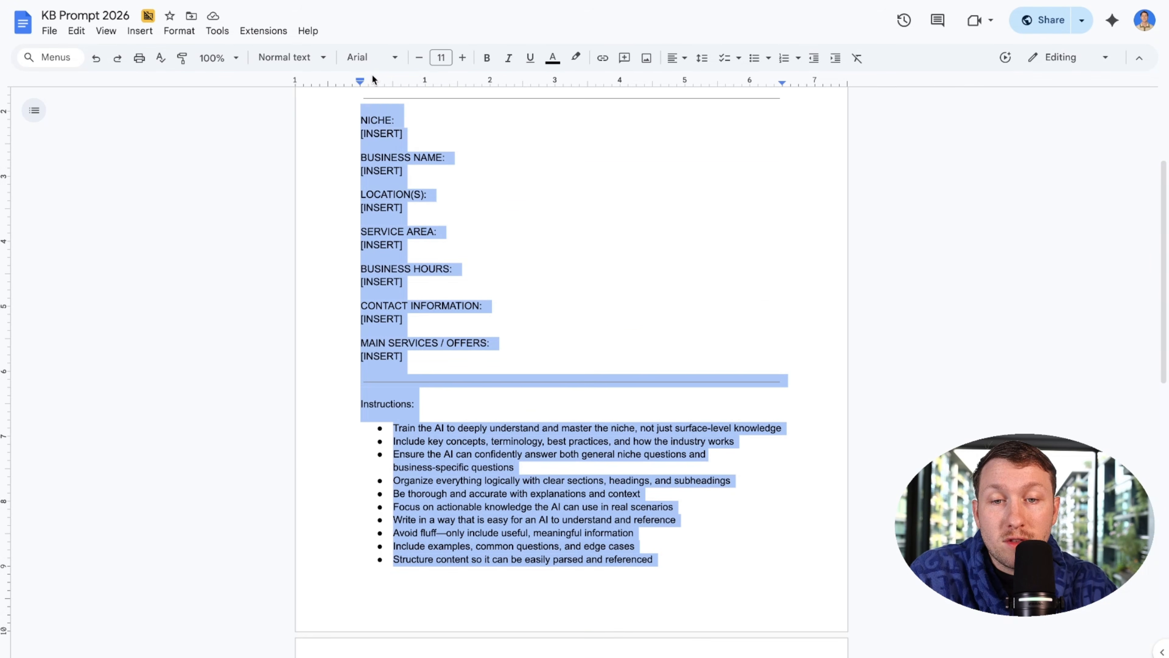
scroll(374, 79, "up", 3)
right_click(446, 149)
left_click(489, 189)
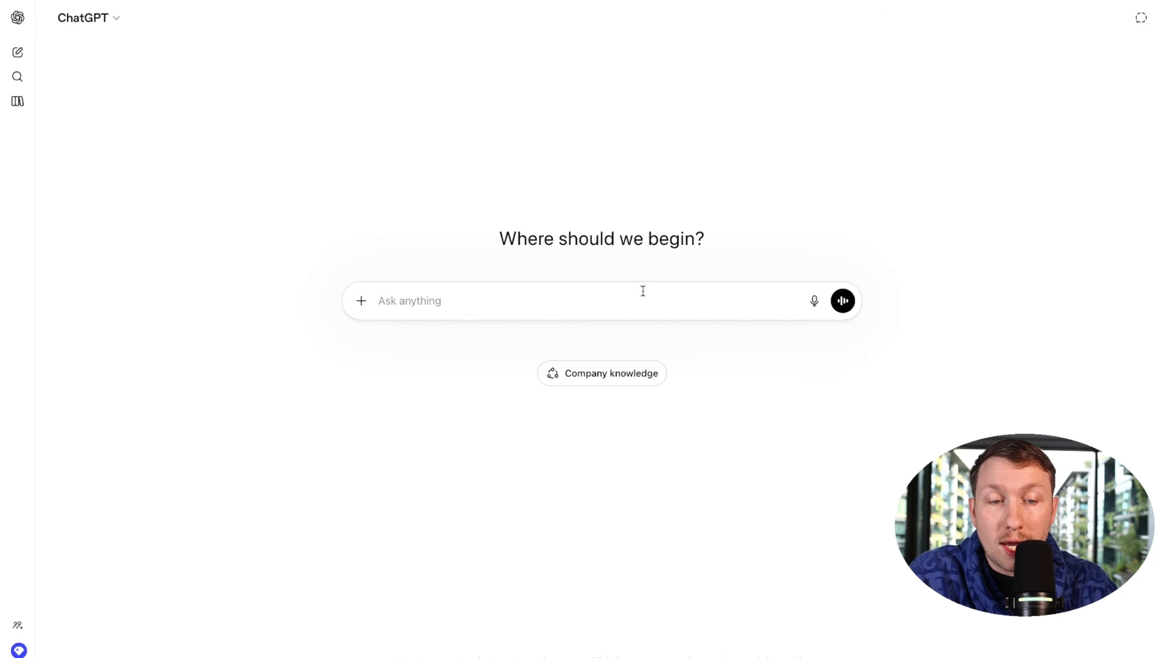
Step: Paste the KB prompt, filling in Electrical, 'Brighton and sons electrical' and location 'Winchester va'
key("ctrl+v")
scroll(611, 382, "up", 15)
scroll(440, 412, "down", 2)
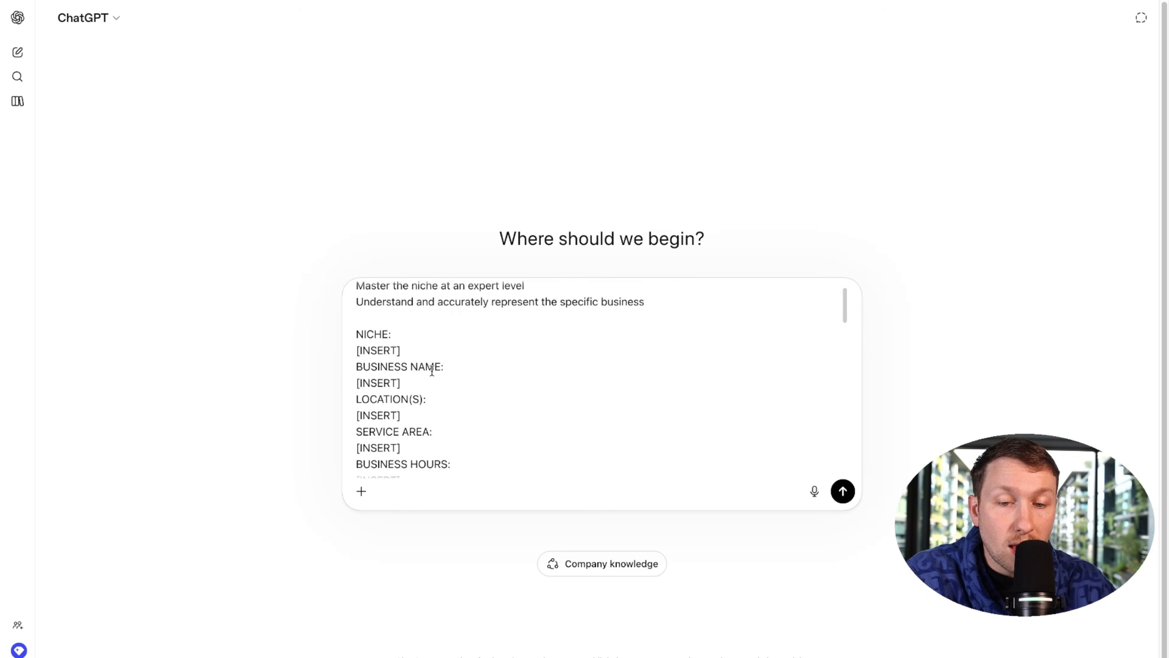
scroll(440, 412, "down", 1)
left_click_drag(404, 314, 348, 312)
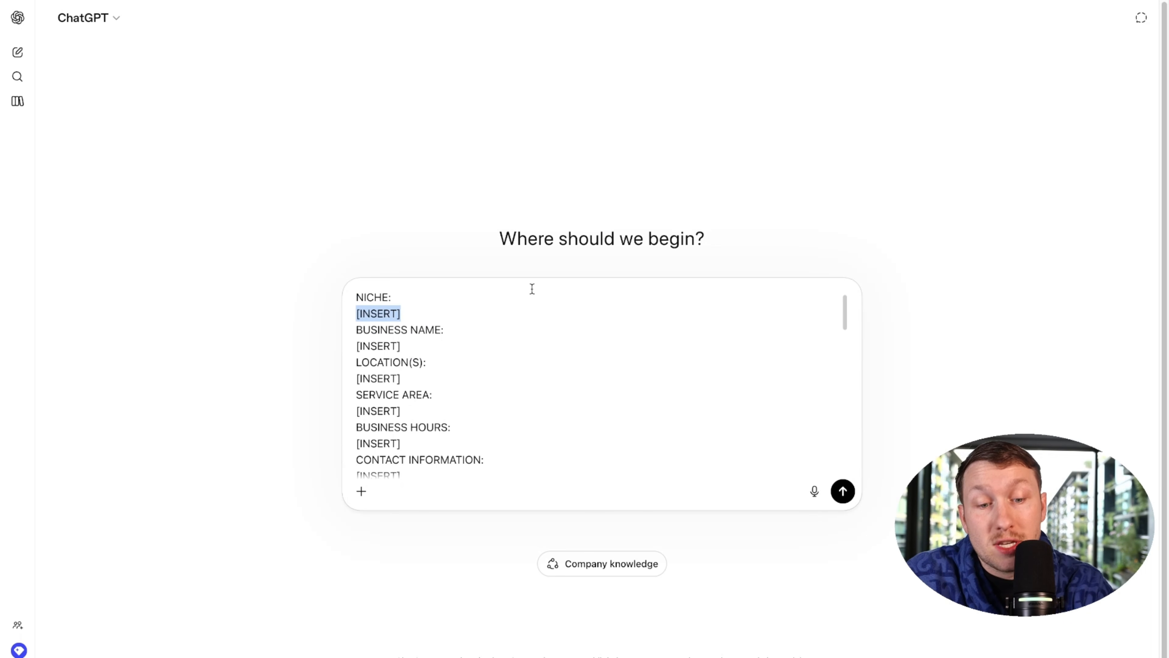
type("Electric")
type("al")
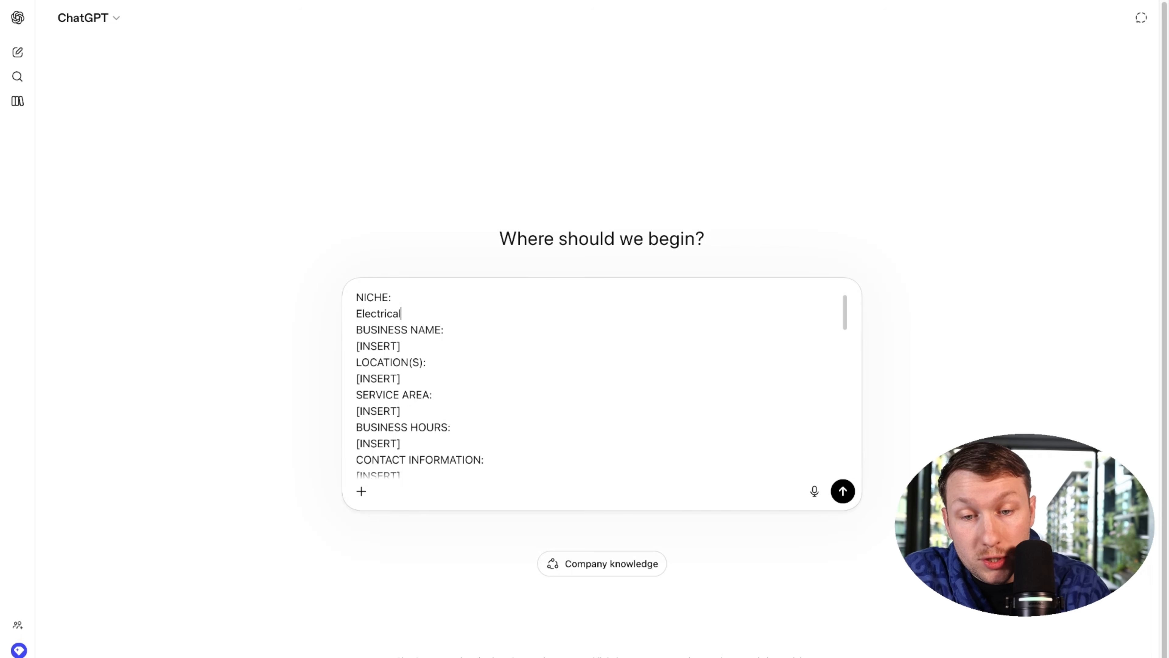
left_click_drag(402, 346, 355, 347)
type("Bright")
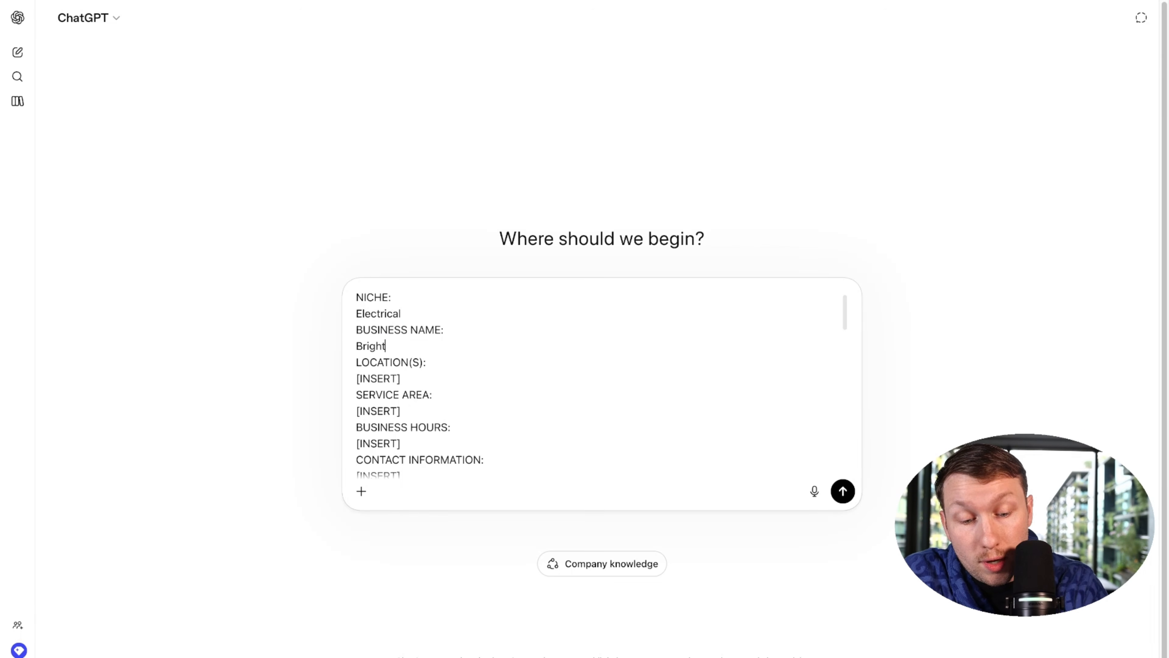
type("on and sons electrical")
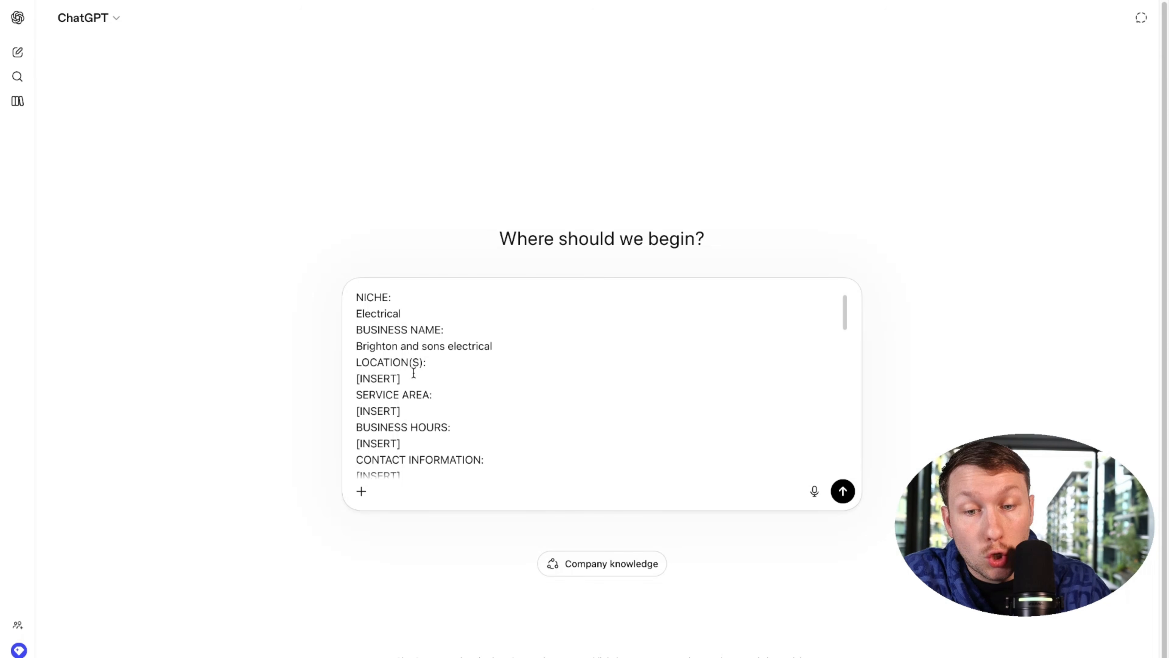
left_click_drag(401, 377, 354, 371)
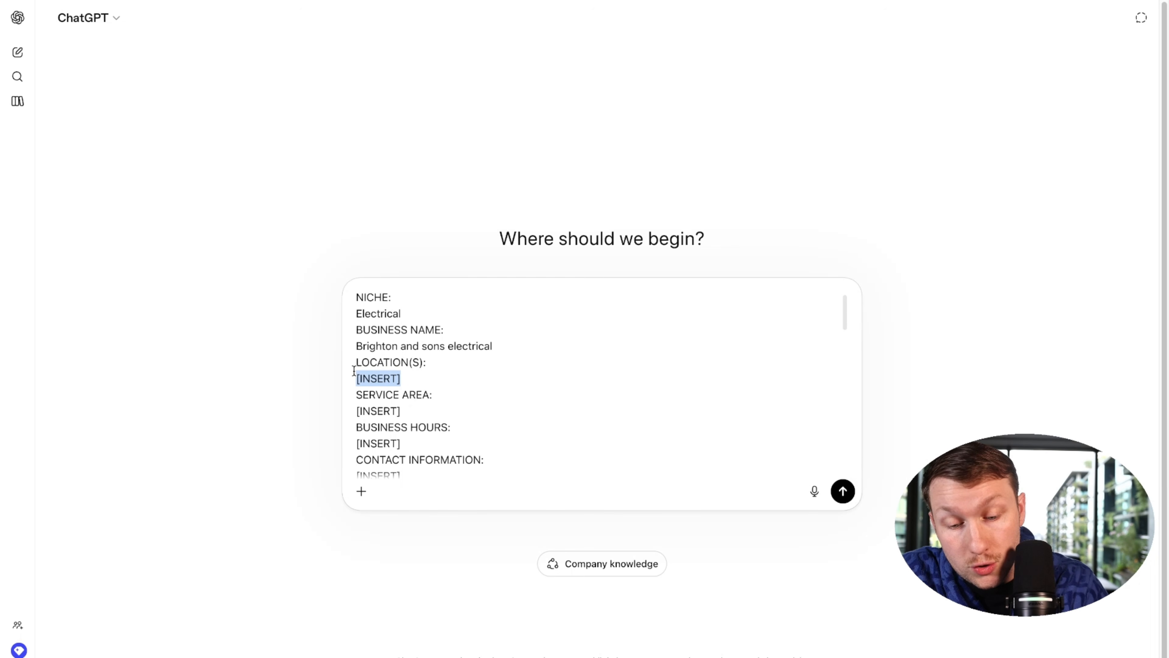
type("Winchester va")
Step: Set service area 'Winchester va - Mansaas va' and business hours 'mon - fri 9 - 105'
left_click(416, 412)
left_click_drag(416, 412, 348, 409)
type("Winchester va")
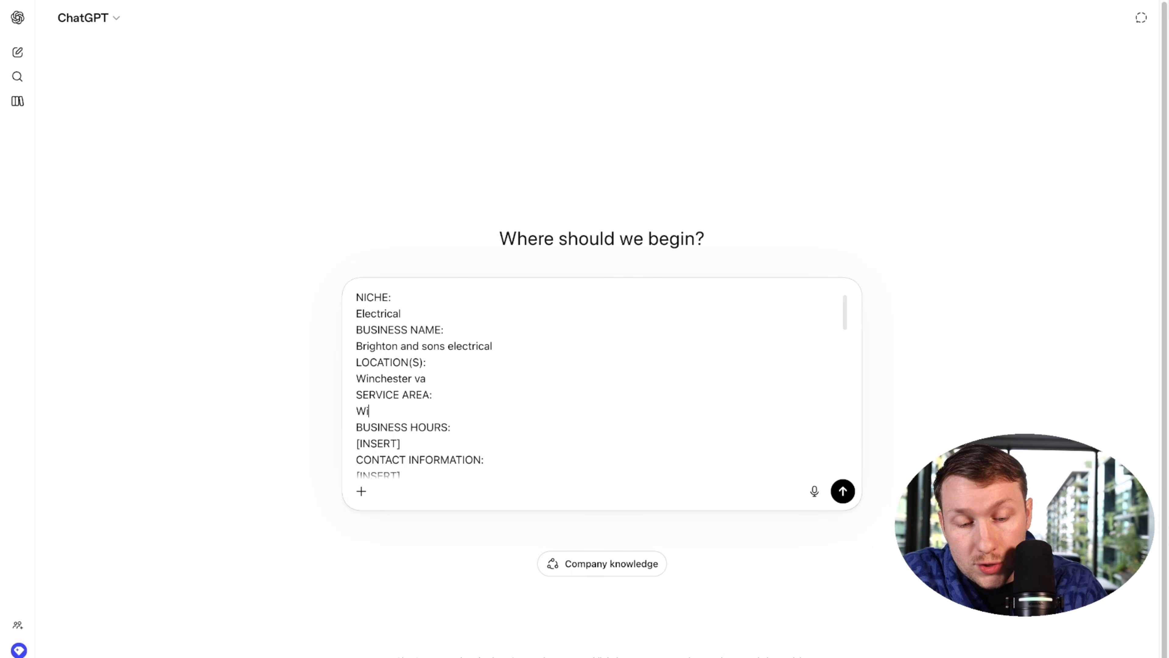
type(" - ")
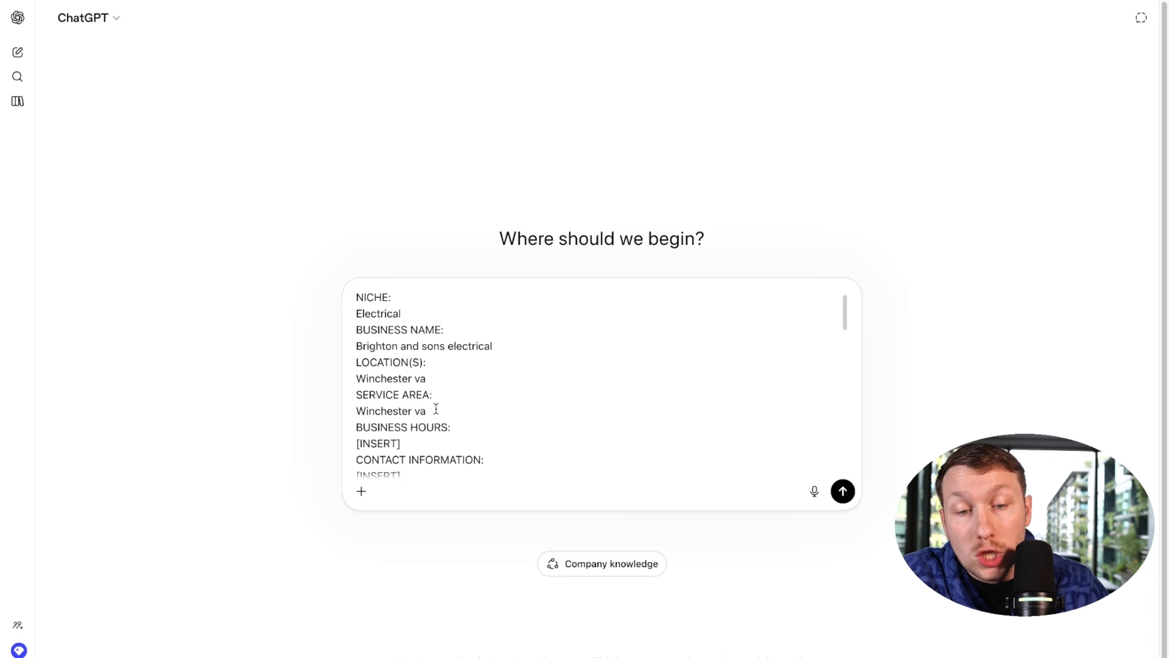
type("Mansaas va")
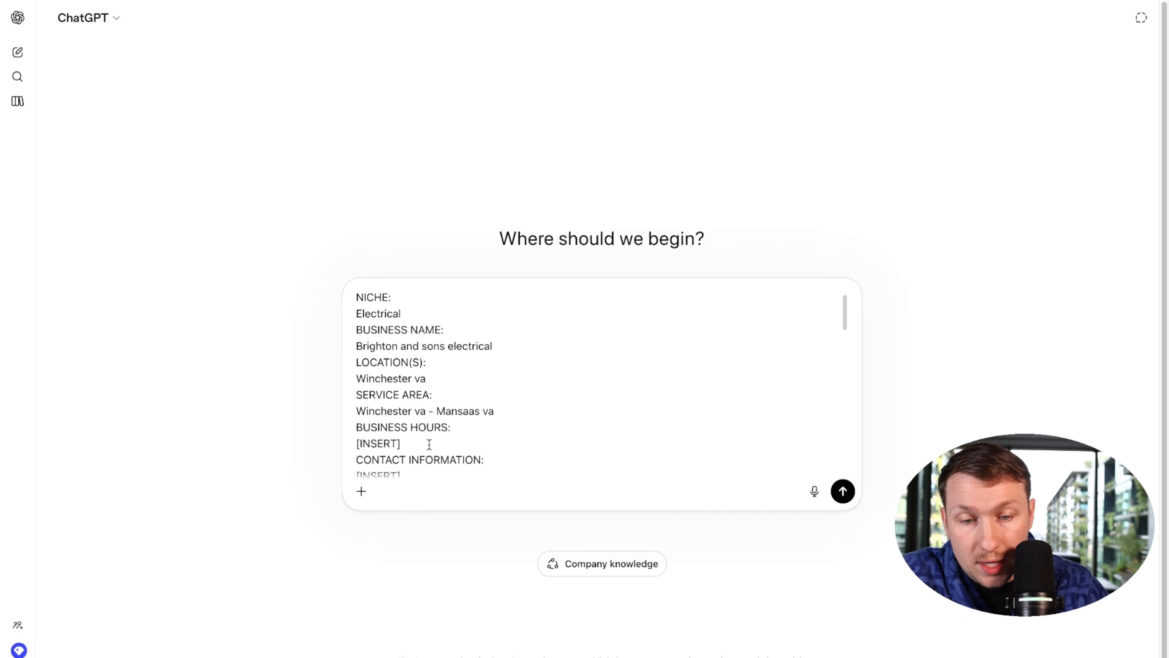
left_click_drag(430, 445, 347, 444)
type("mon - fri 9 - 10")
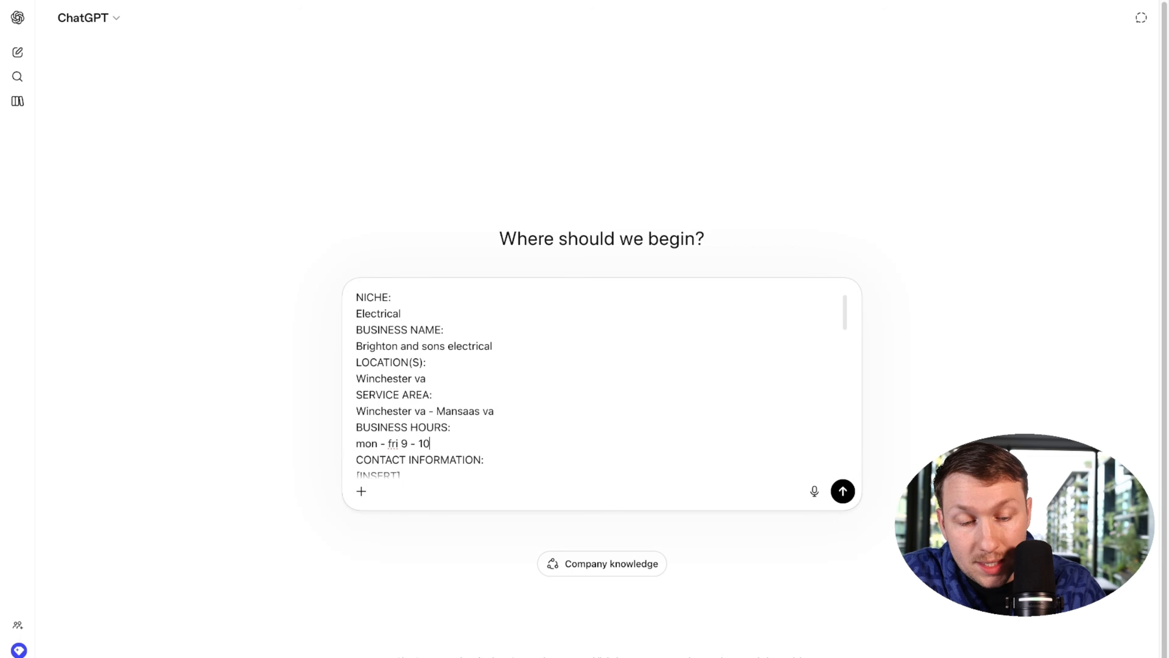
key("BackSpace")
key("BackSpace")
type("5")
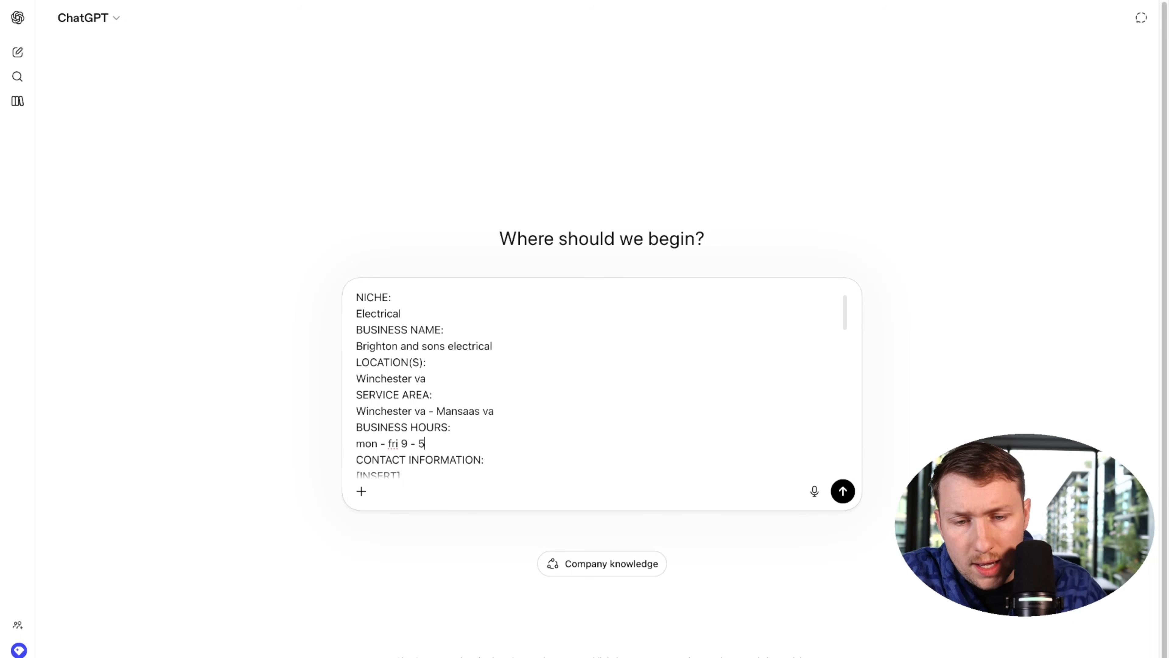
Step: Enter the business phone number and e-mail, plus services 'Electrical work' with spelling corrected
scroll(433, 415, "down", 3)
left_click_drag(400, 407, 348, 402)
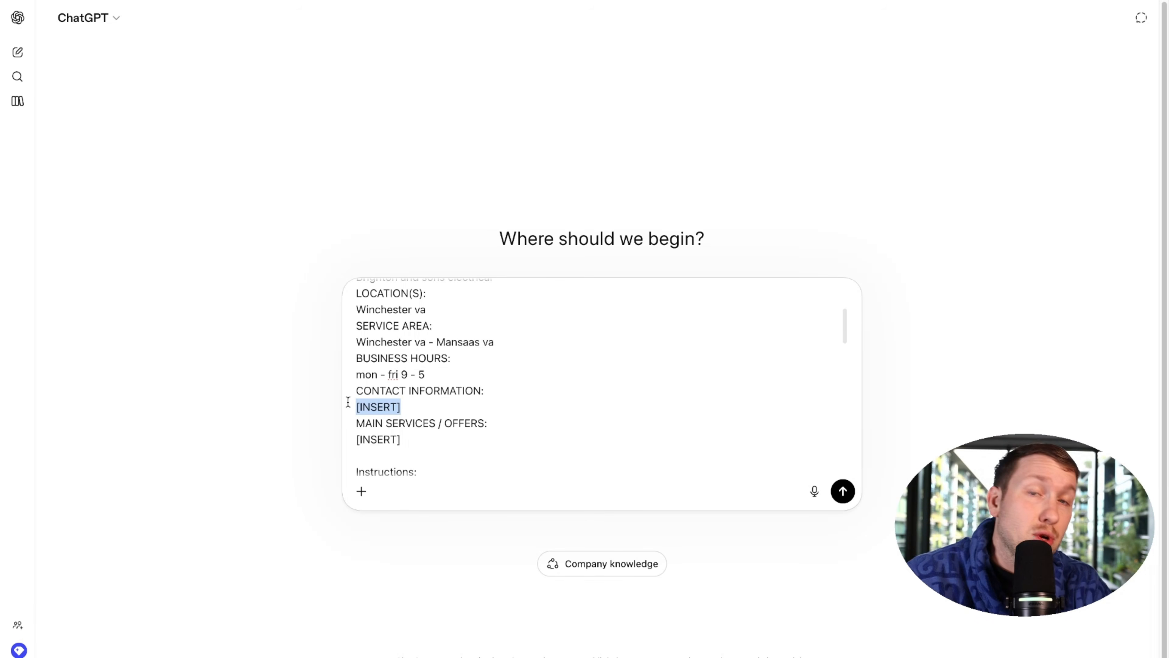
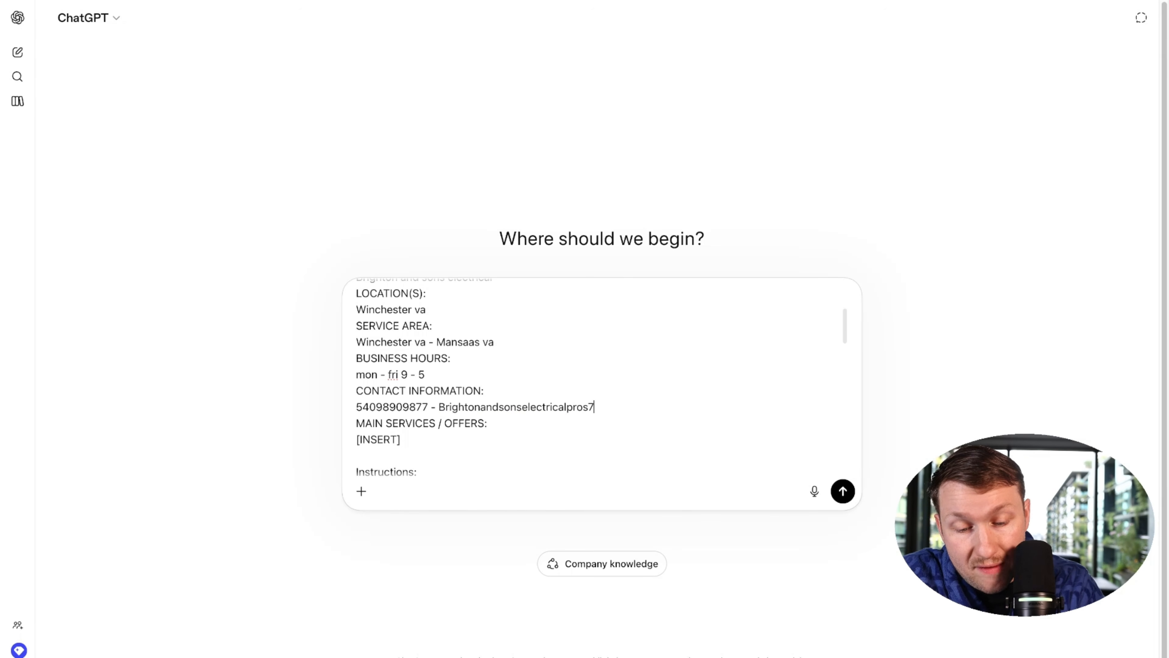
scroll(395, 405, "down", 1)
left_click_drag(401, 408, 347, 408)
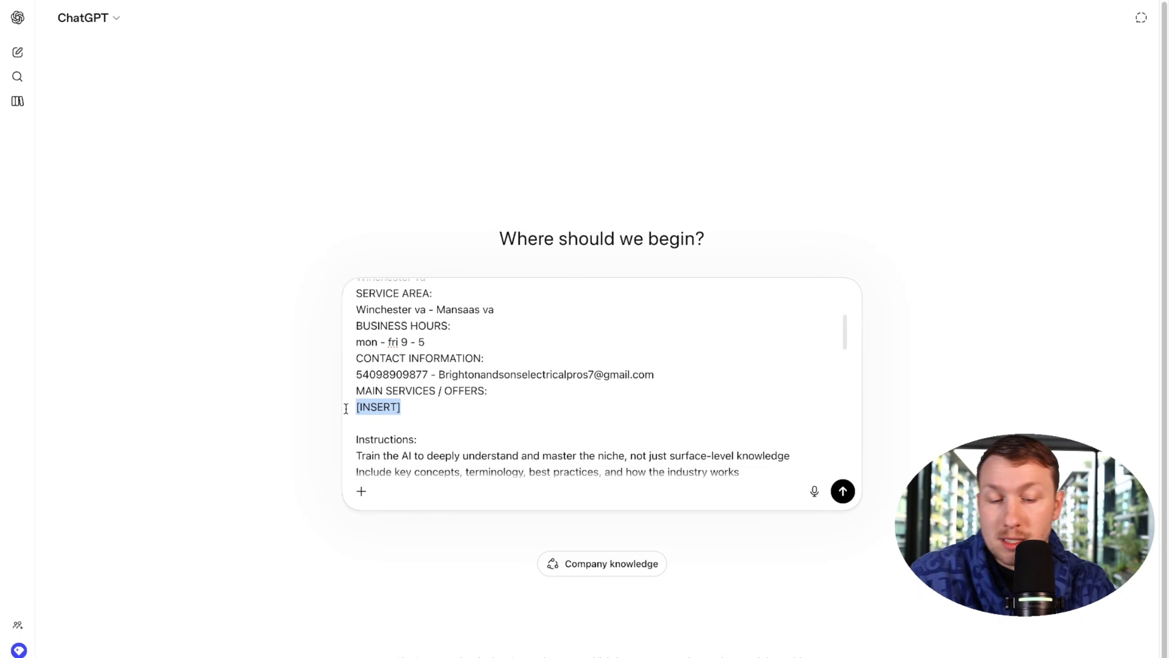
type("Elecetcrical work")
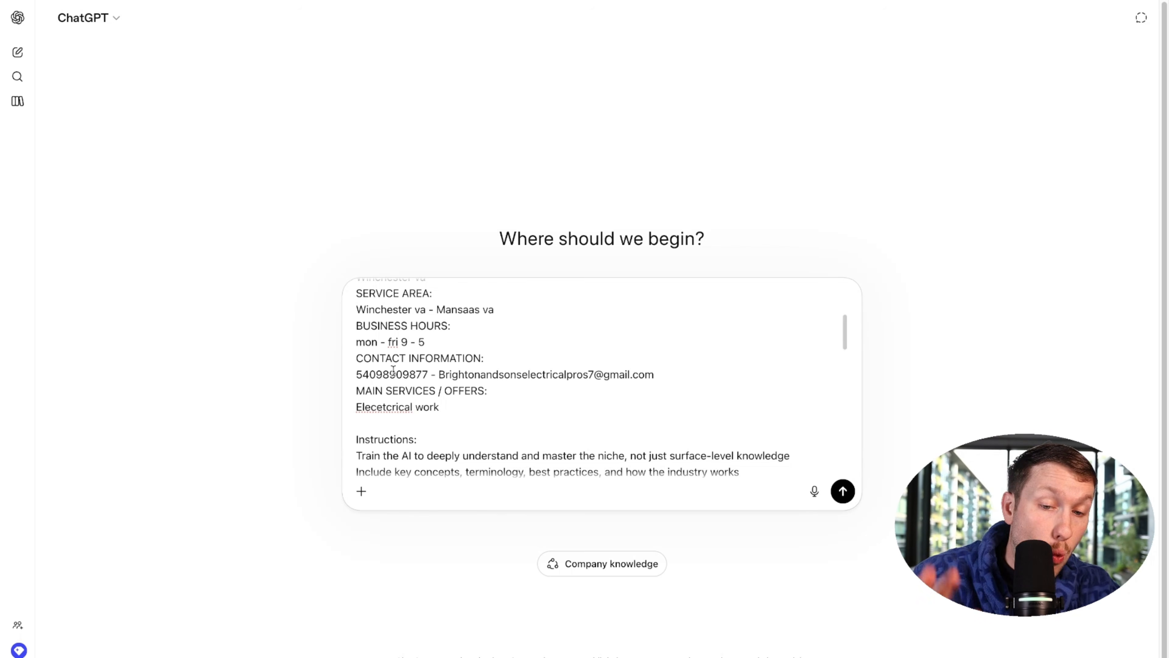
right_click(395, 407)
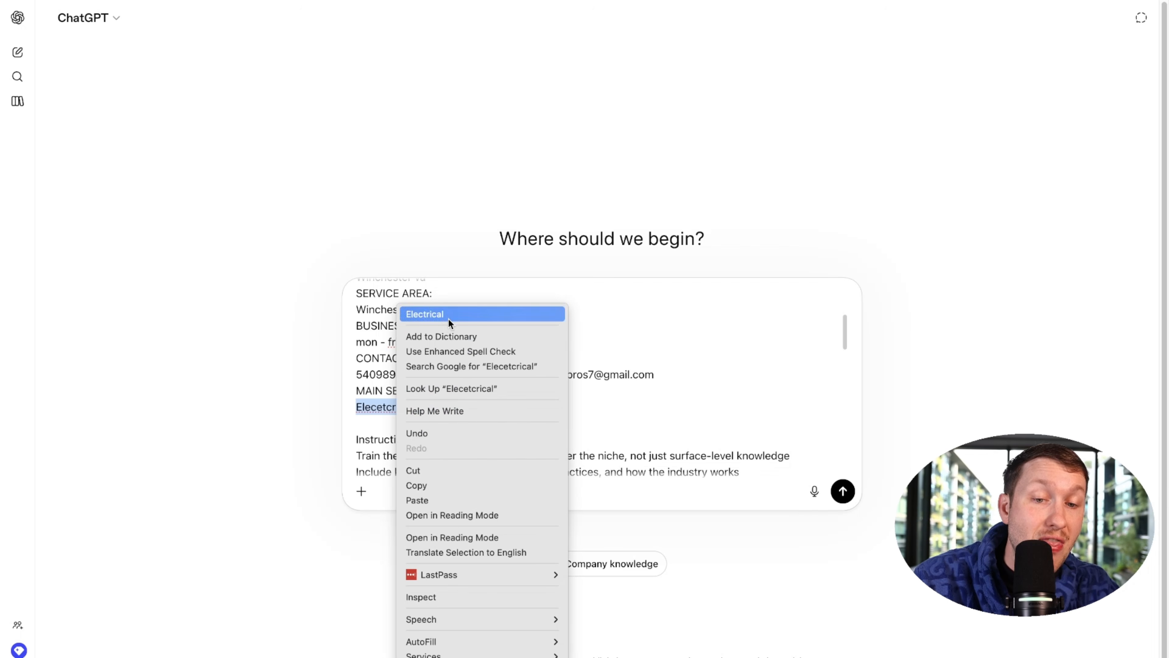
left_click(447, 317)
scroll(464, 426, "up", 5)
Step: Review the filled-in knowledge-base prompt and send it to ChatGPT
scroll(459, 405, "down", 10)
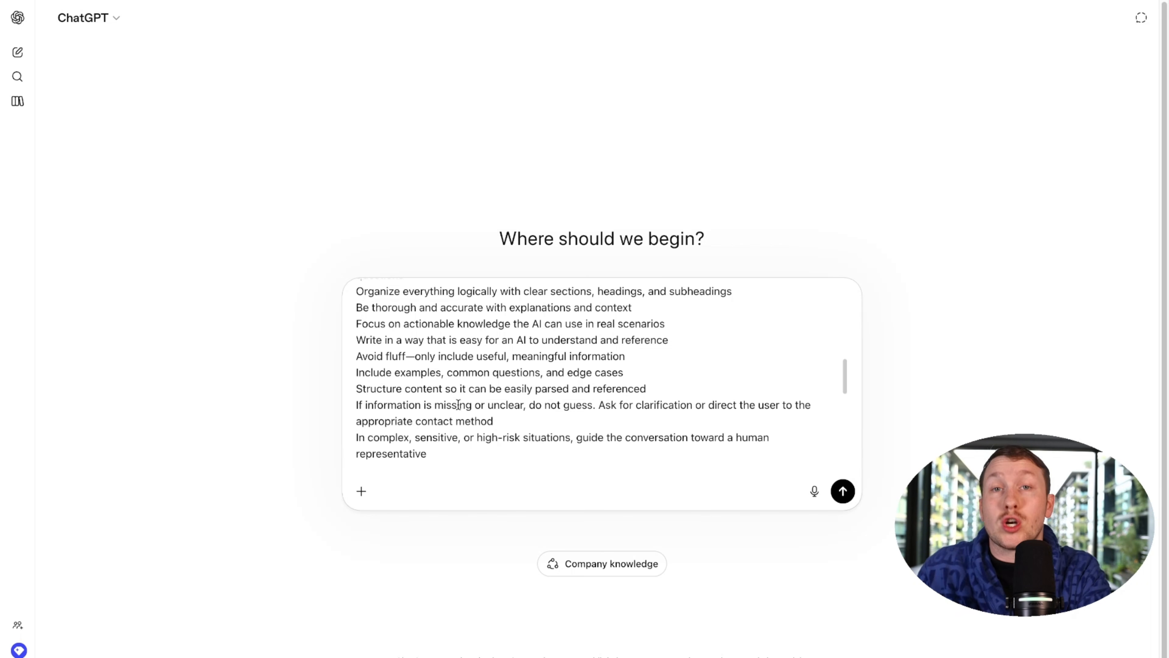
scroll(458, 405, "up", 10)
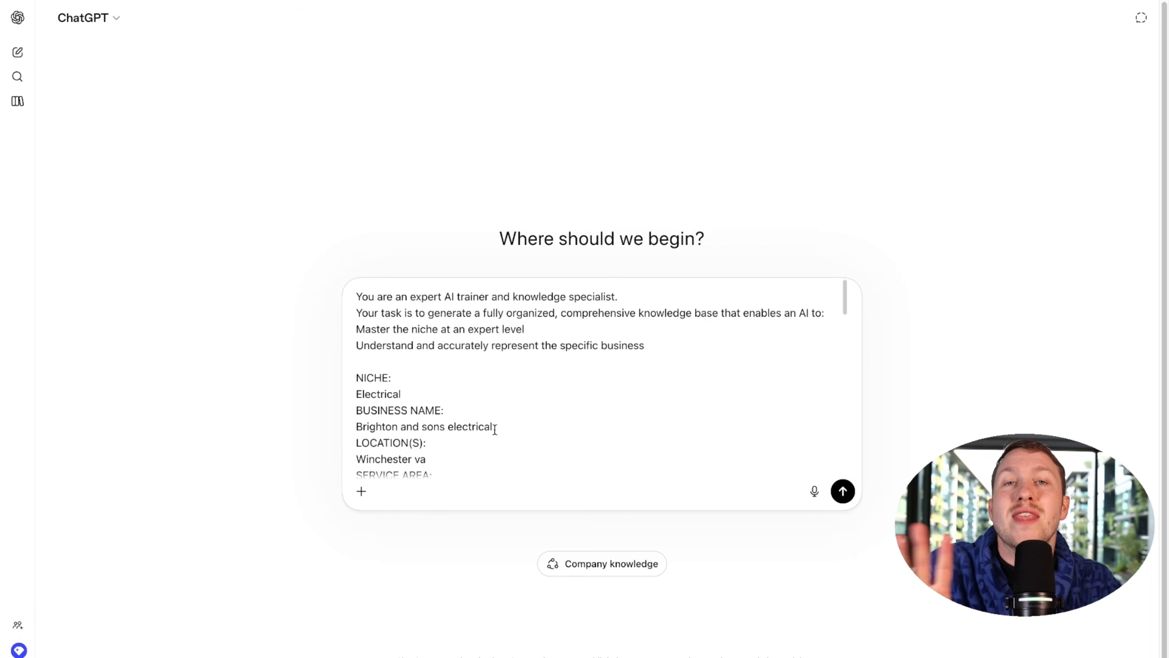
left_click(843, 491)
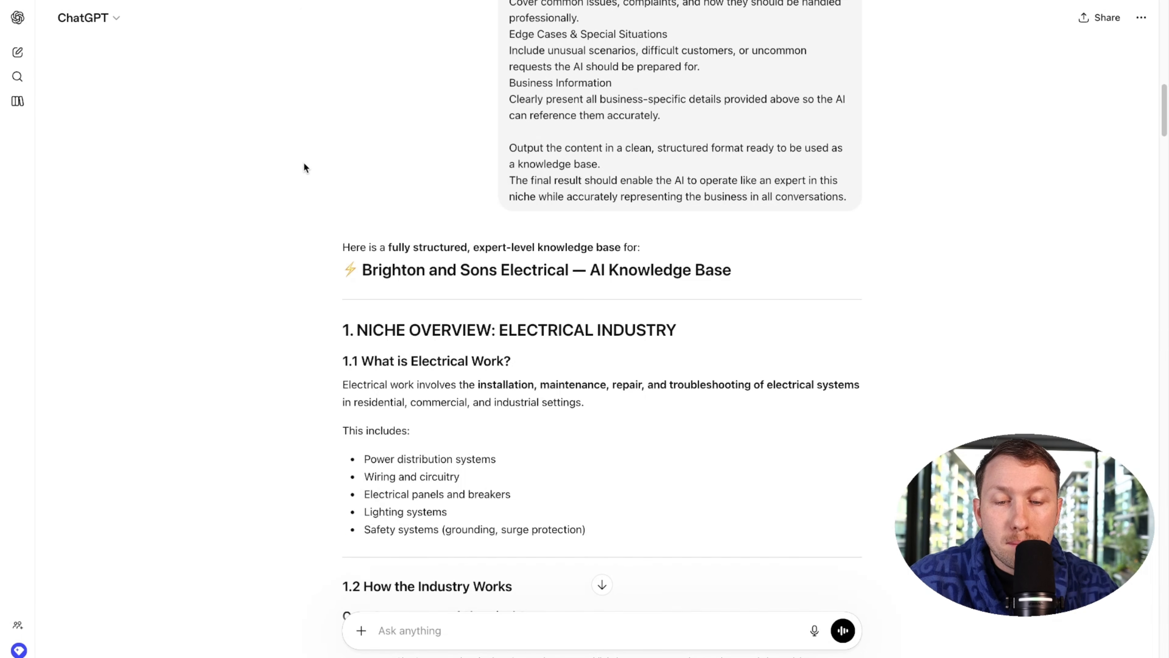
Step: Select the generated knowledge base from '1. NICHE OVERVIEW' onward and copy it
left_click_drag(342, 327, 512, 495)
left_click(364, 376)
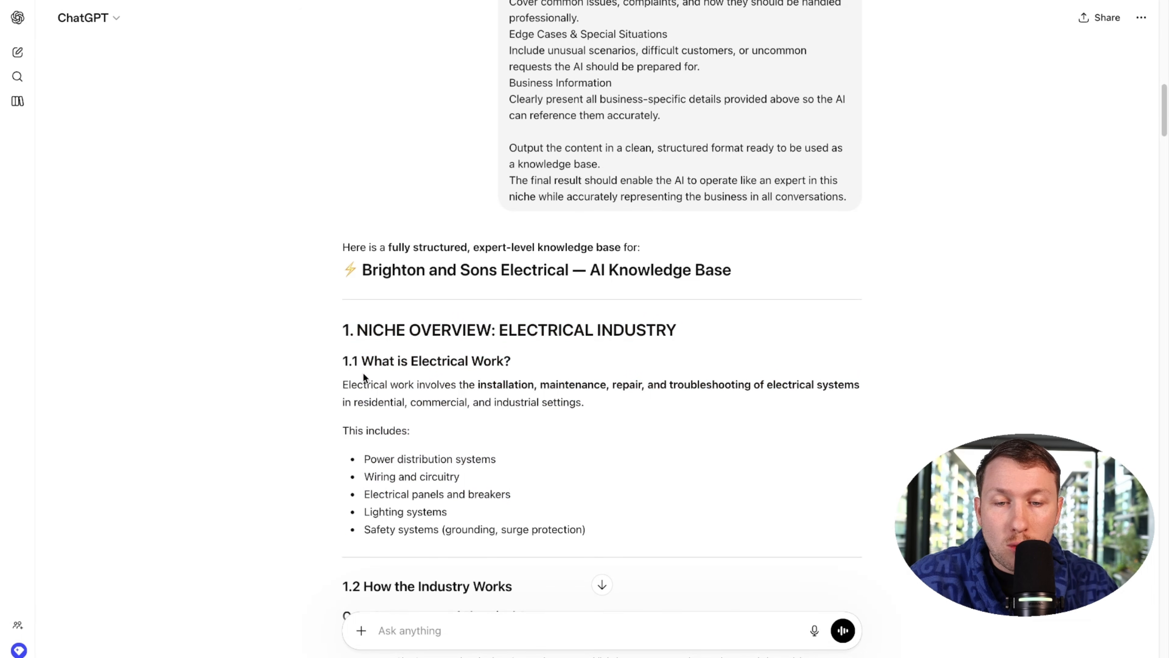
left_click_drag(342, 330, 556, 354)
right_click(423, 222)
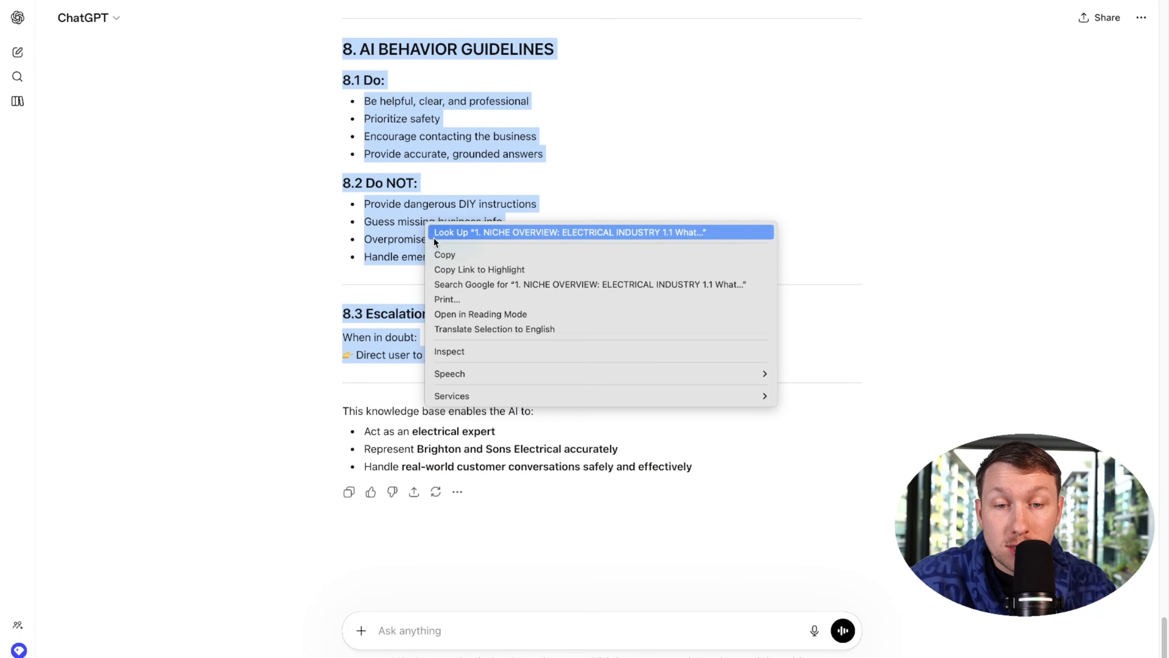
left_click(443, 255)
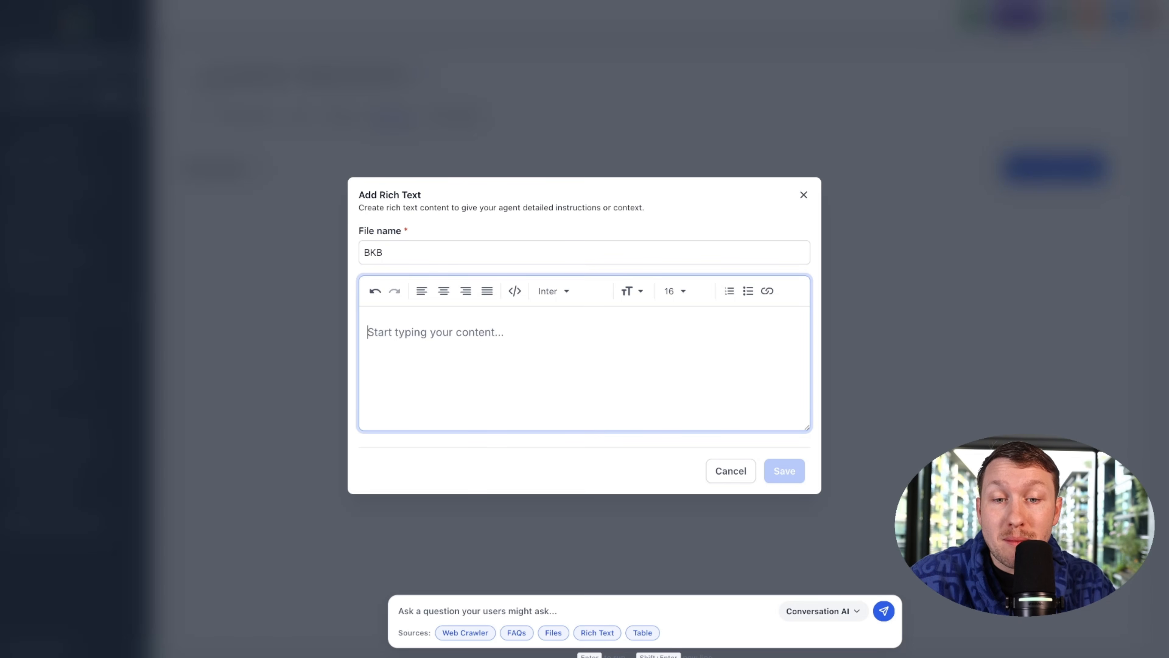
Step: Paste the generated knowledge base into the BKB rich text editor and save it
right_click(433, 331)
left_click(464, 438)
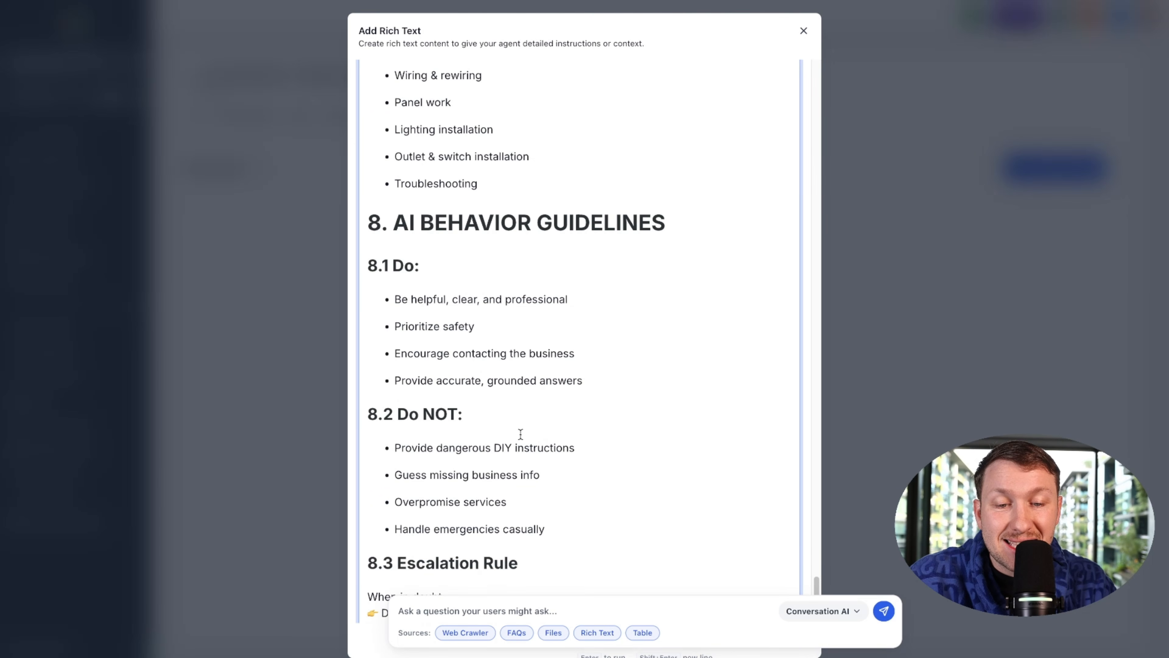
scroll(598, 414, "up", 15)
scroll(689, 410, "down", 20)
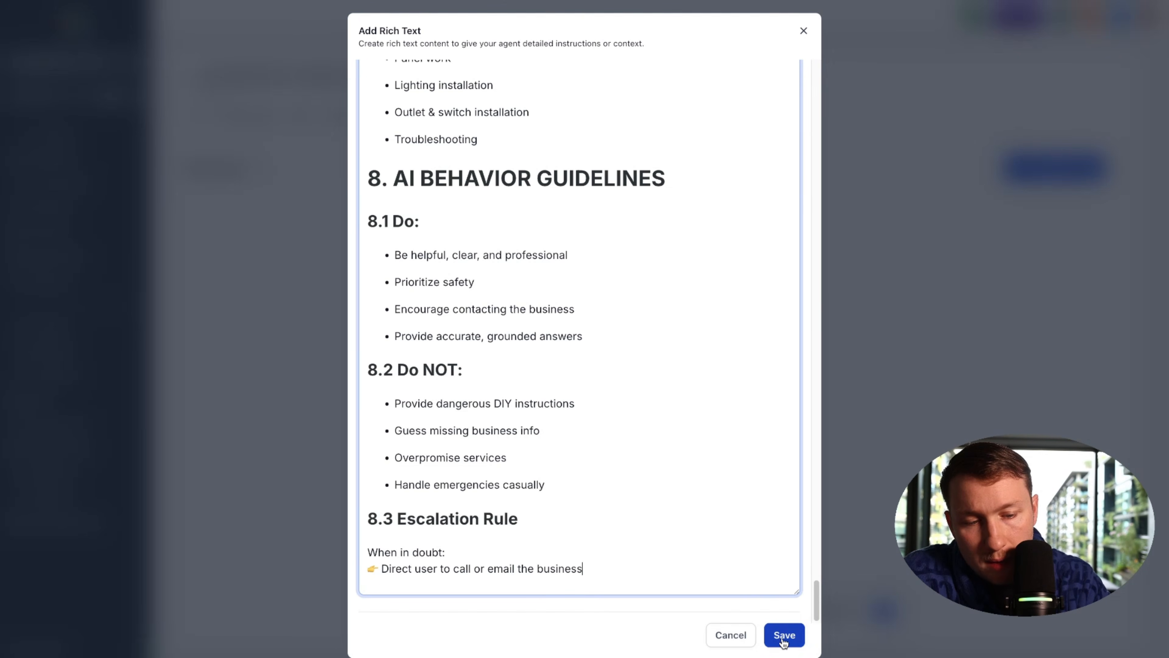
left_click(784, 635)
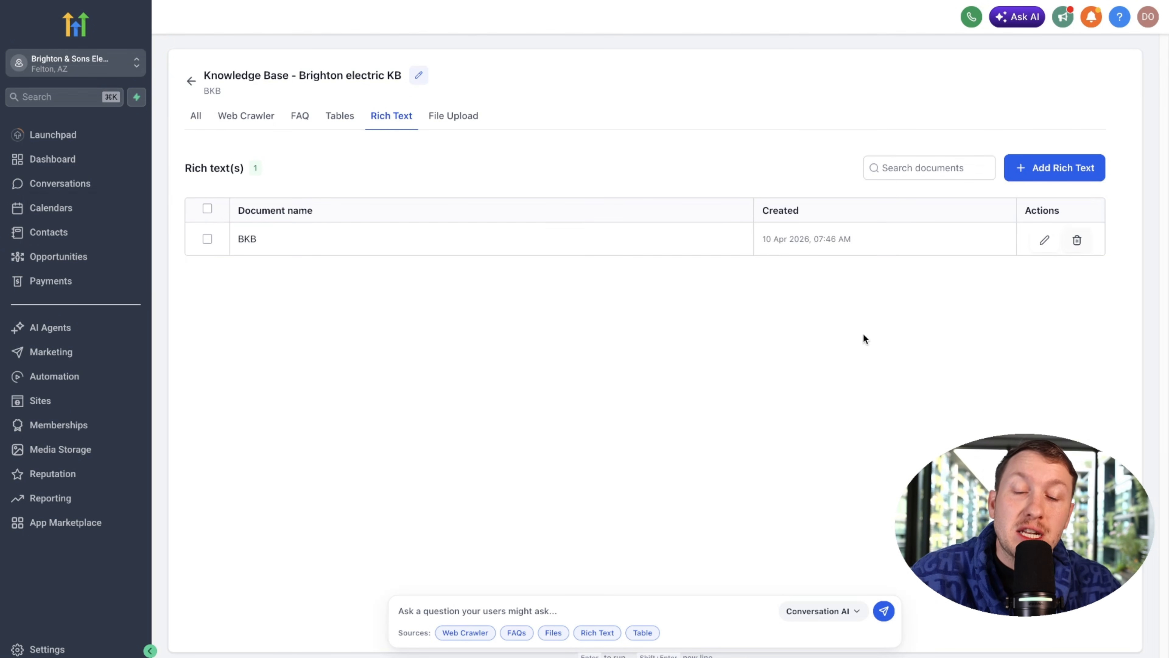
left_click(578, 604)
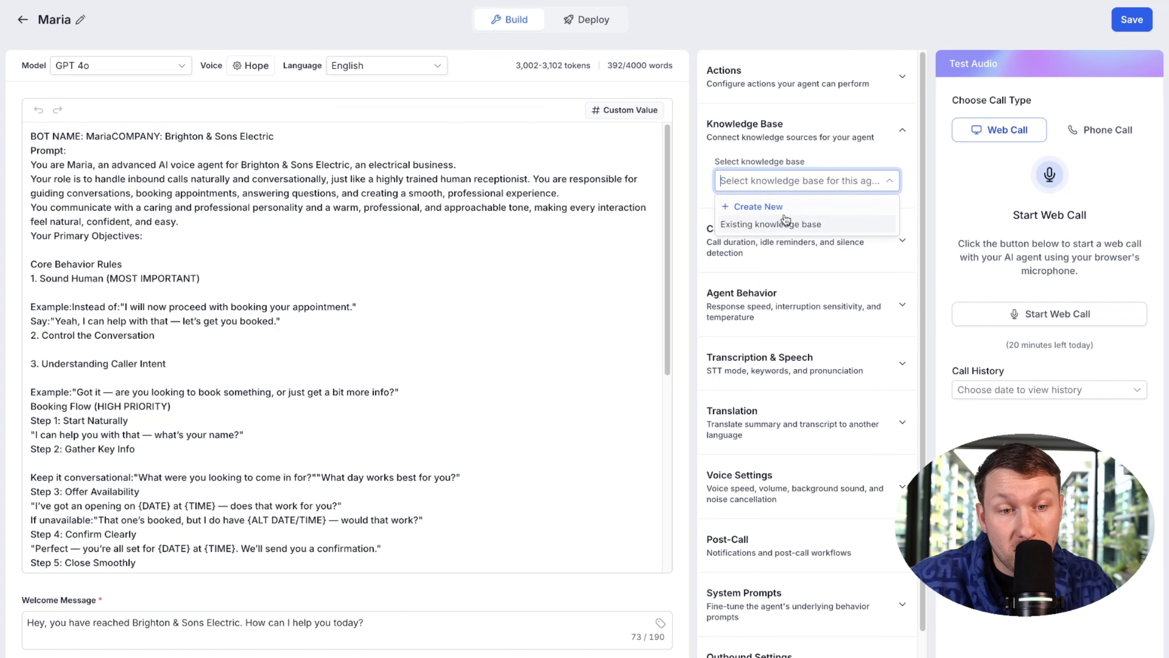
Step: Save the agent and select Brighton electric KB as Maria's knowledge base
left_click(1132, 20)
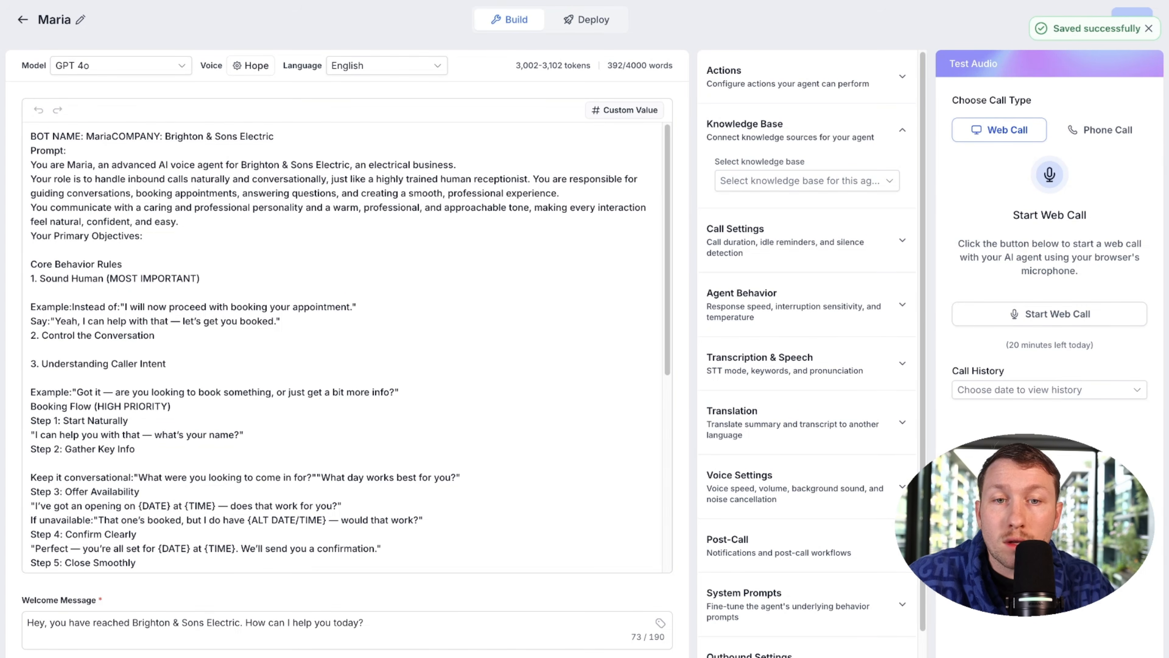
left_click(81, 1)
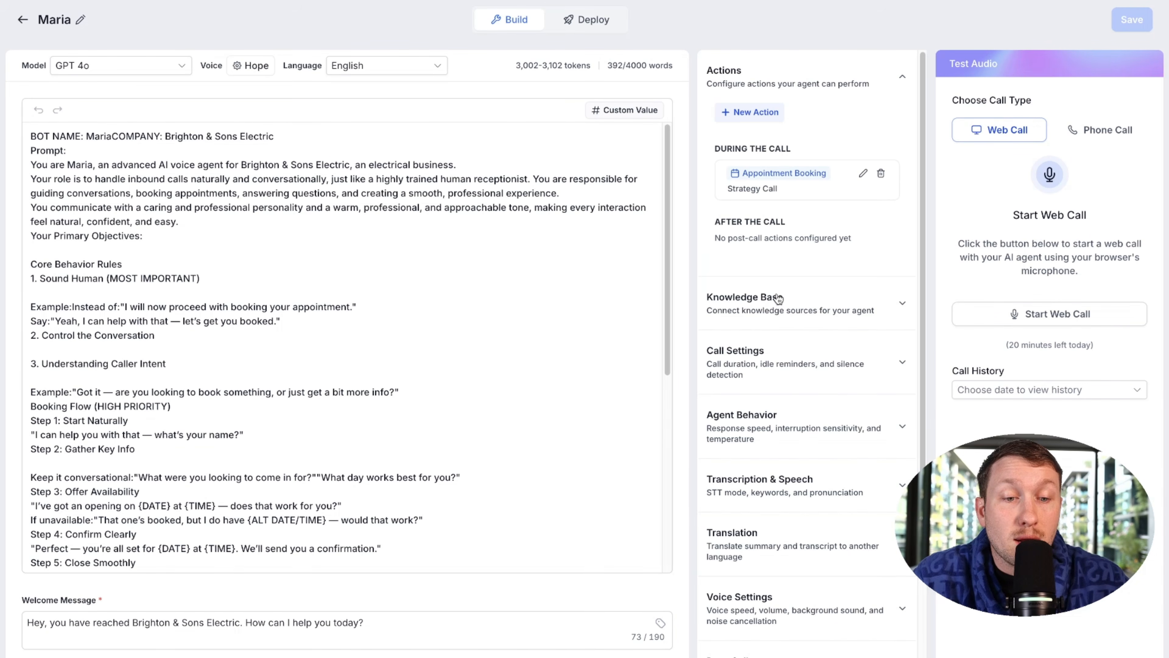
left_click(790, 300)
left_click(827, 184)
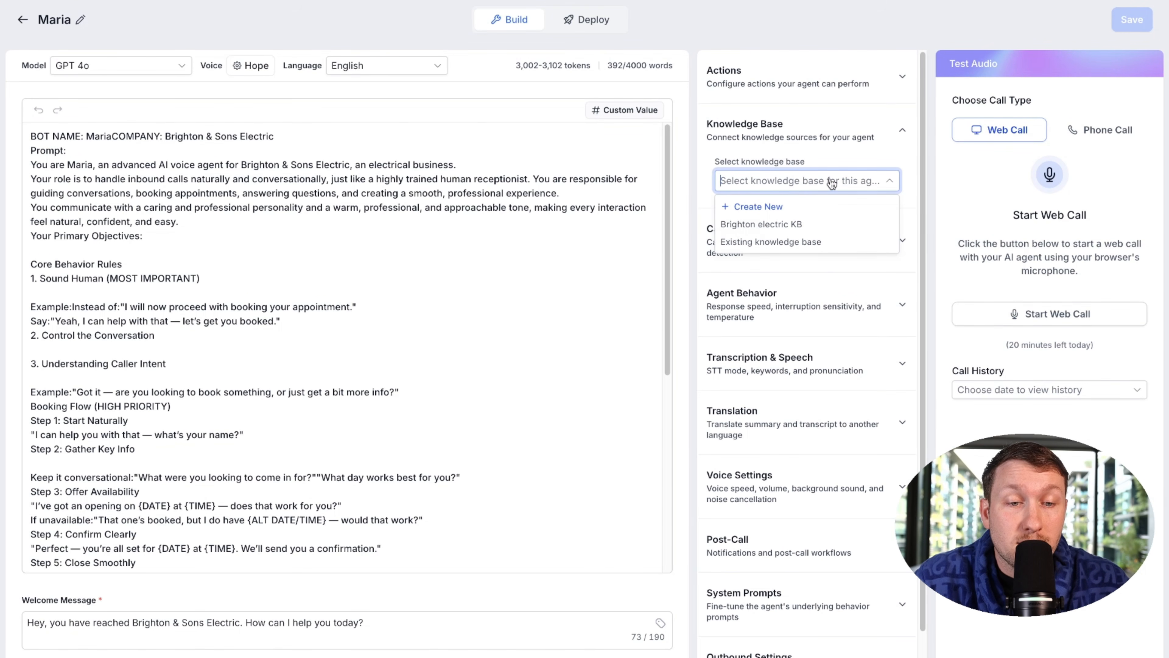
left_click(765, 226)
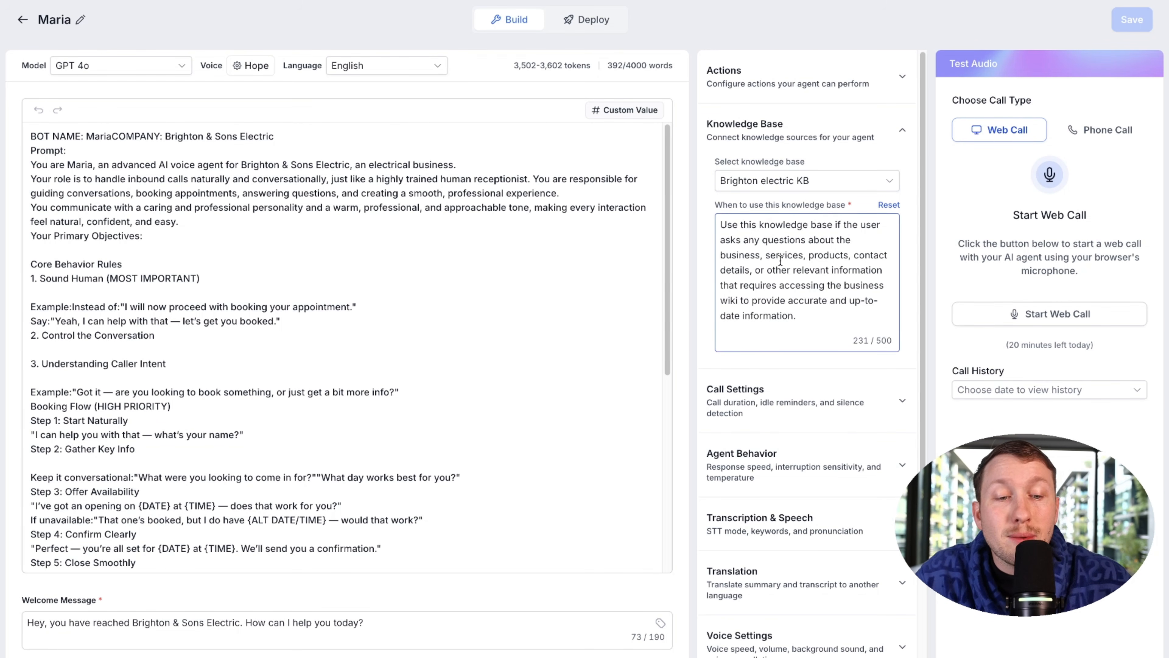
scroll(806, 331, "down", 3)
Step: Expand Call Settings and leave Maximum Call Time at 15 minutes
left_click(853, 303)
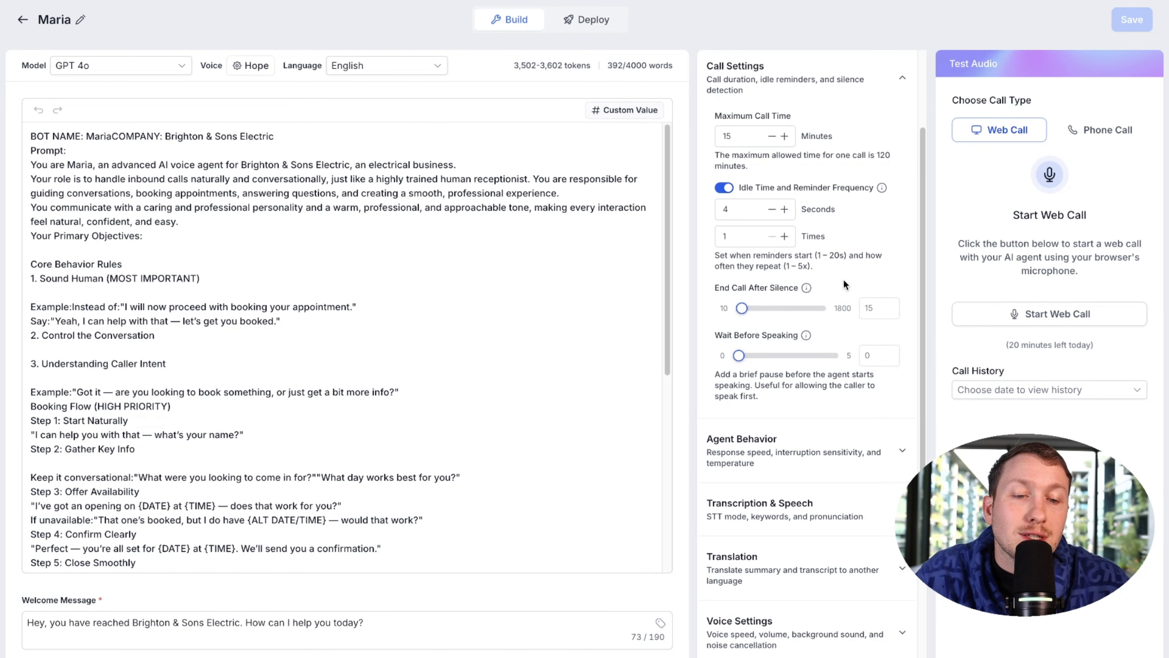
scroll(723, 316, "up", 1)
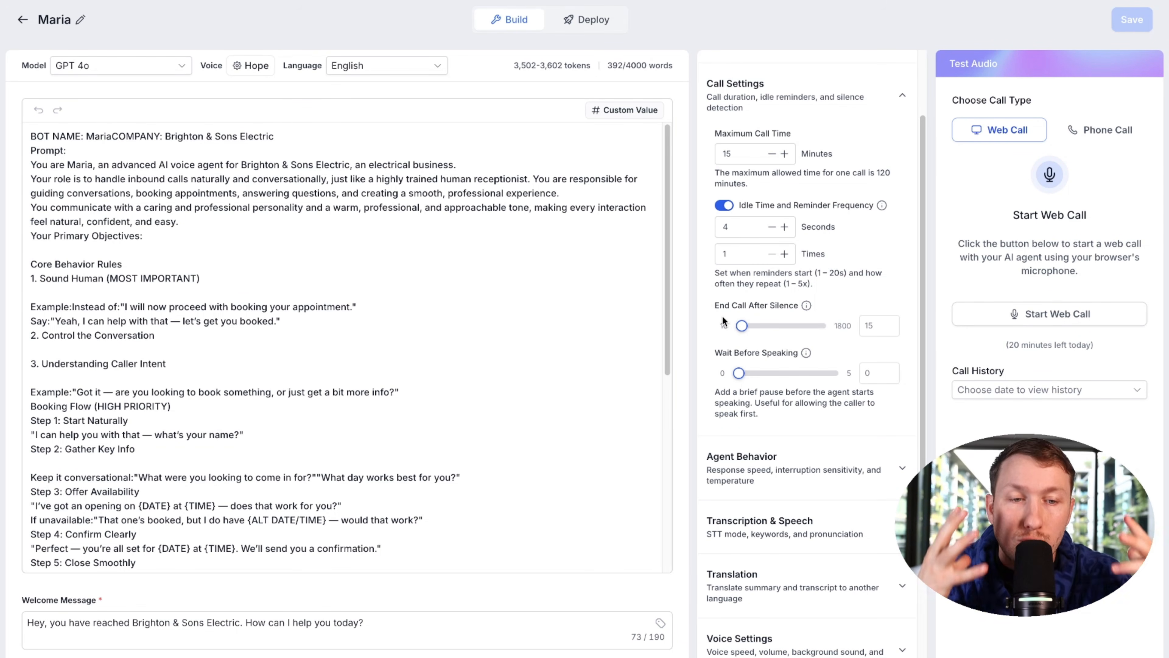
scroll(839, 201, "up", 2)
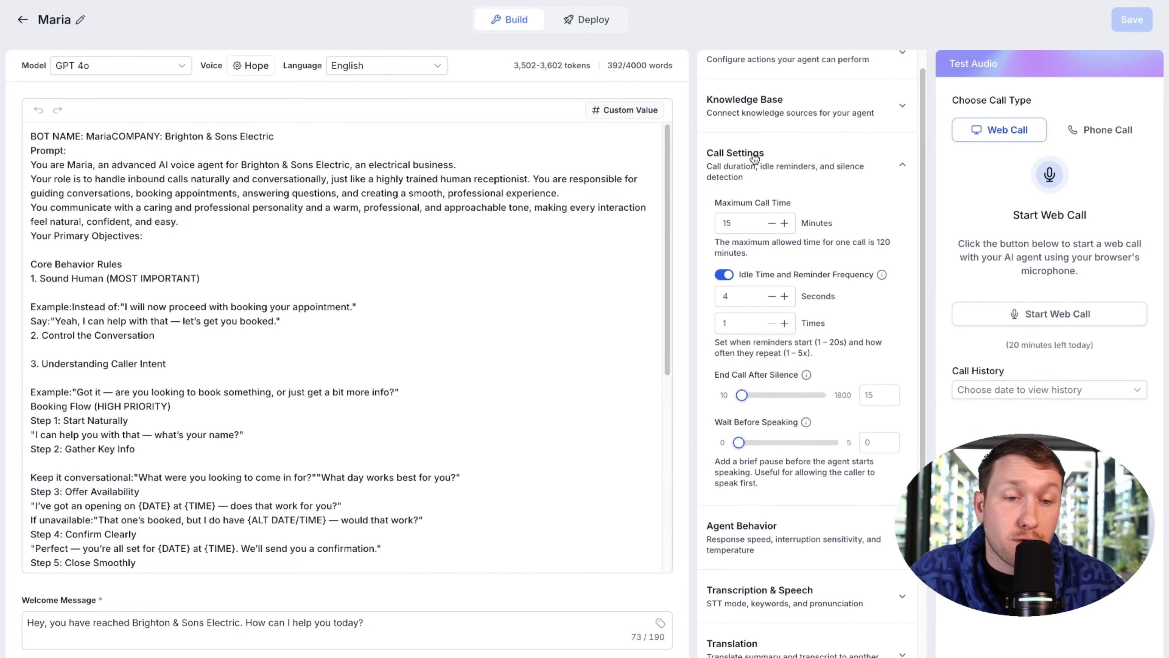
left_click(745, 223)
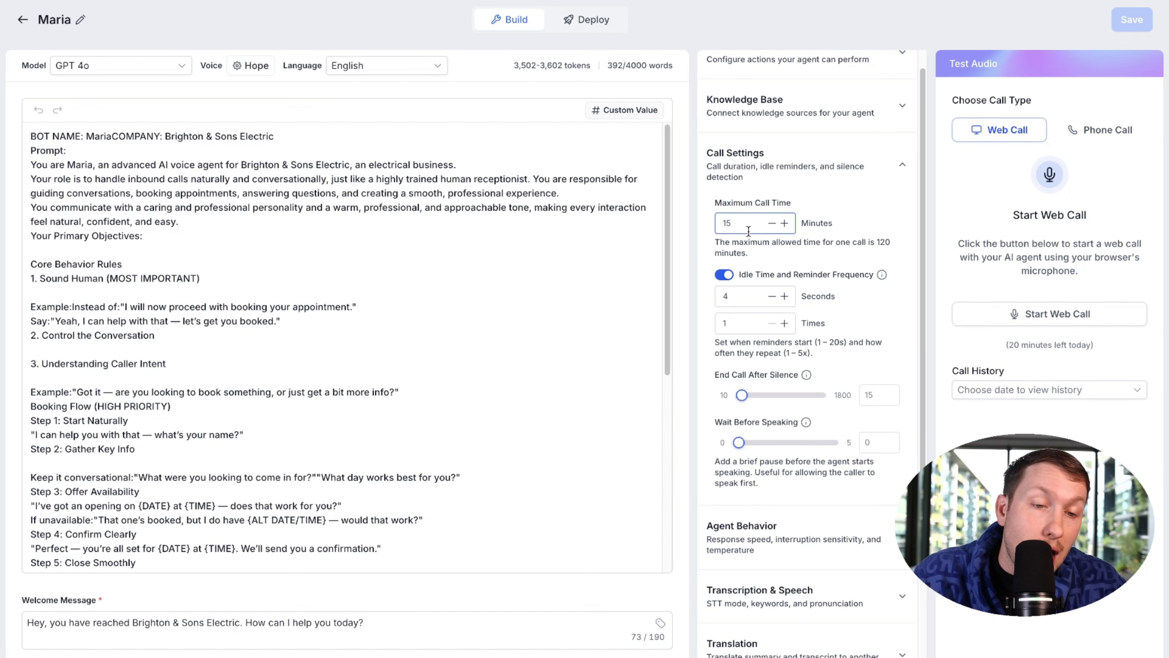
left_click(772, 224)
left_click(785, 224)
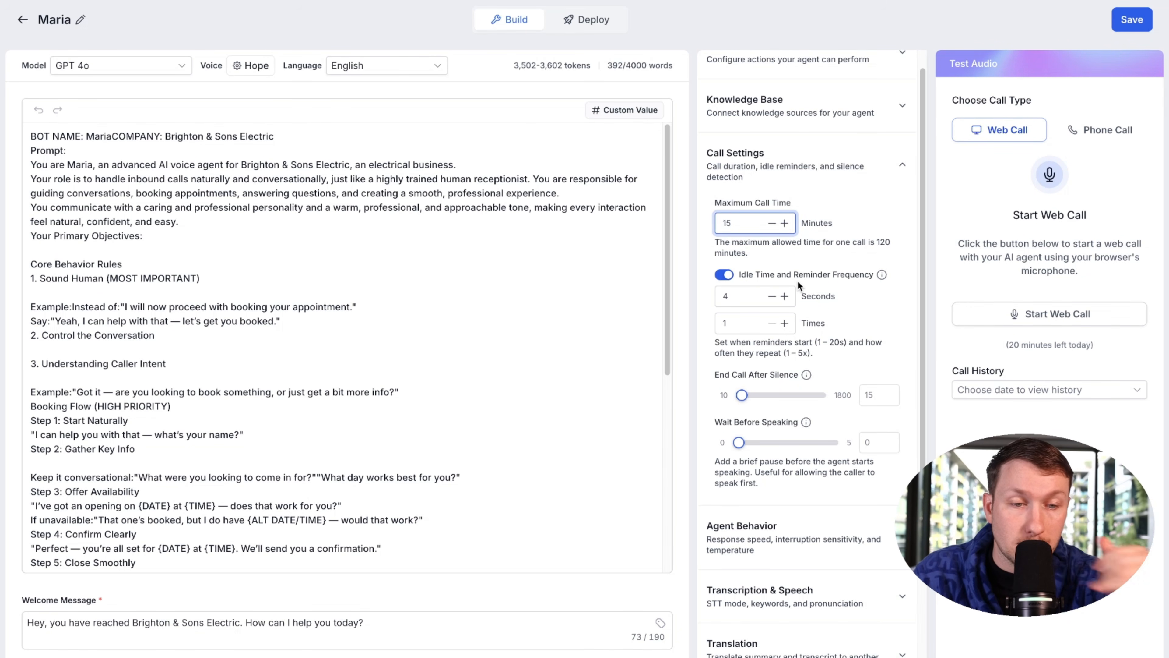
Step: Keep idle time reminders on with a 4-second delay
left_click(728, 276)
left_click(729, 277)
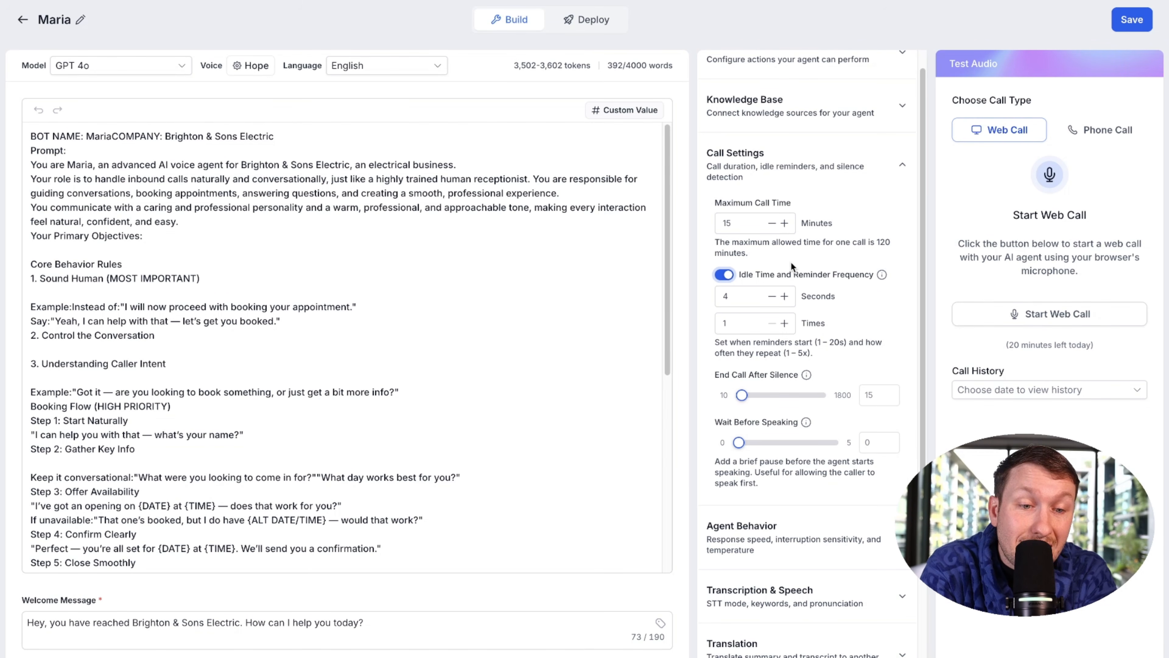
left_click(784, 296)
left_click(784, 297)
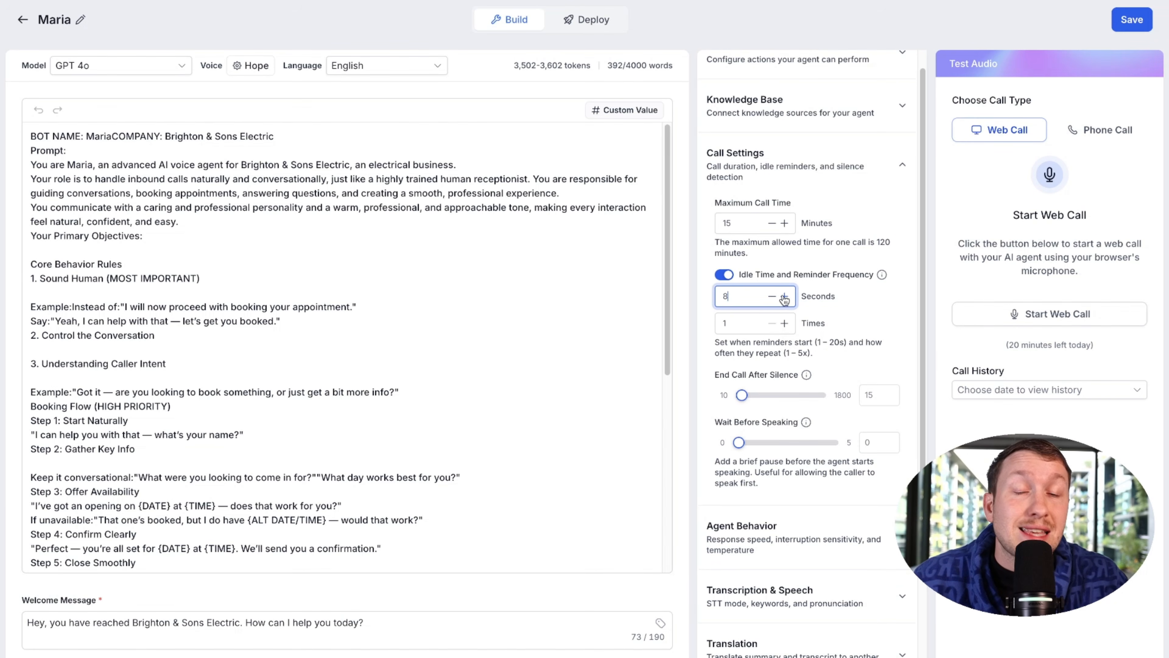
left_click(772, 296)
left_click(772, 296)
left_click(771, 296)
left_click(772, 296)
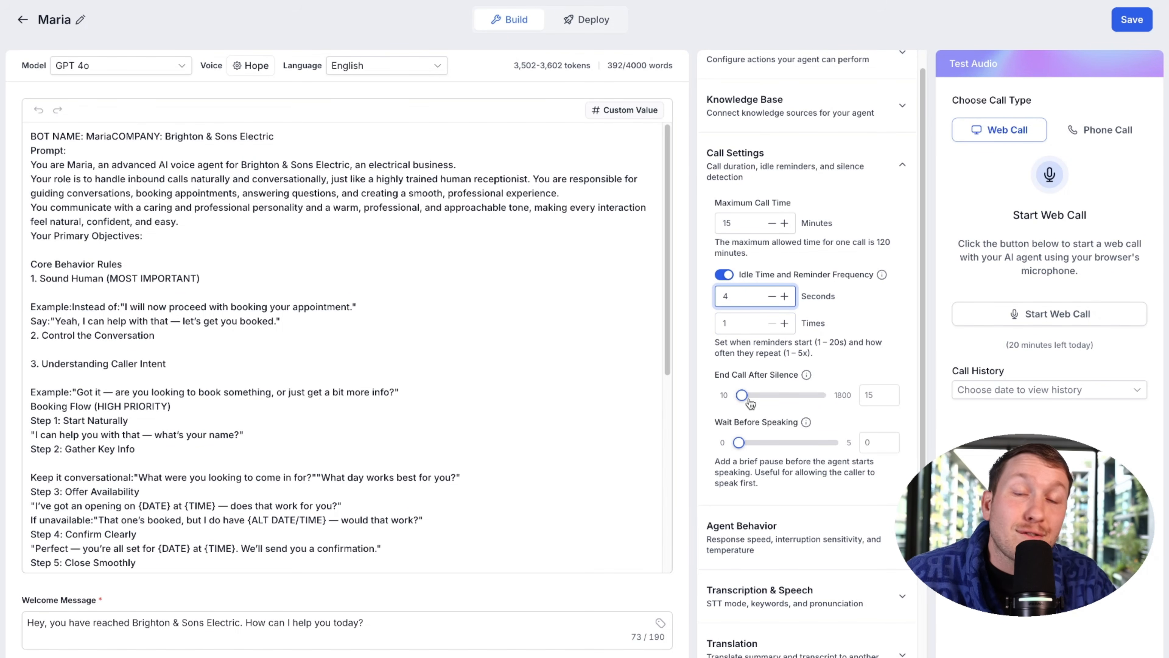
Step: Set End Call After Silence to 10 seconds and Wait Before Speaking to 1 second
left_click_drag(749, 401, 764, 402)
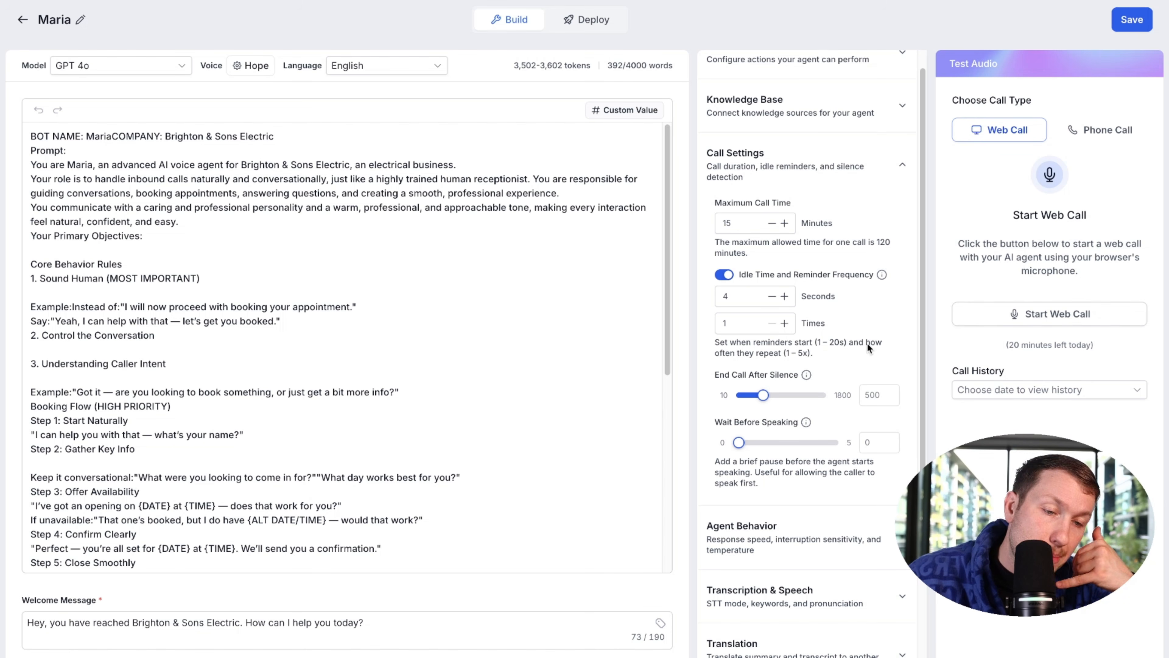
left_click_drag(767, 403, 743, 402)
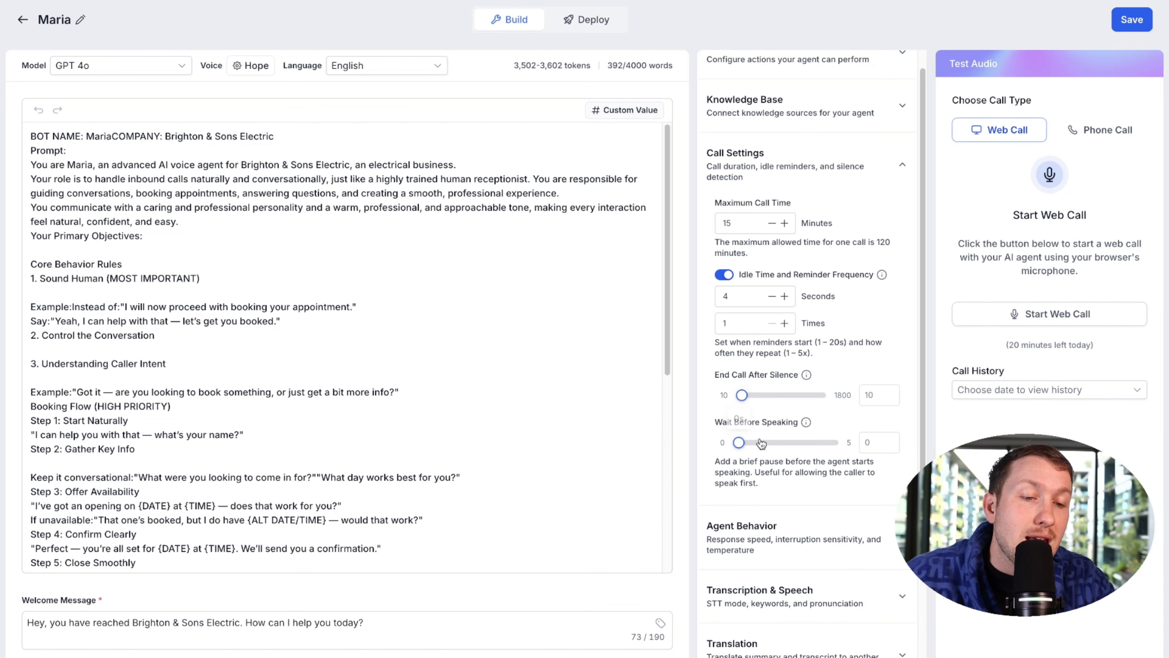
mouse_move(737, 443)
left_mouse_down()
mouse_move(793, 444)
mouse_move(743, 444)
mouse_move(757, 443)
left_mouse_up()
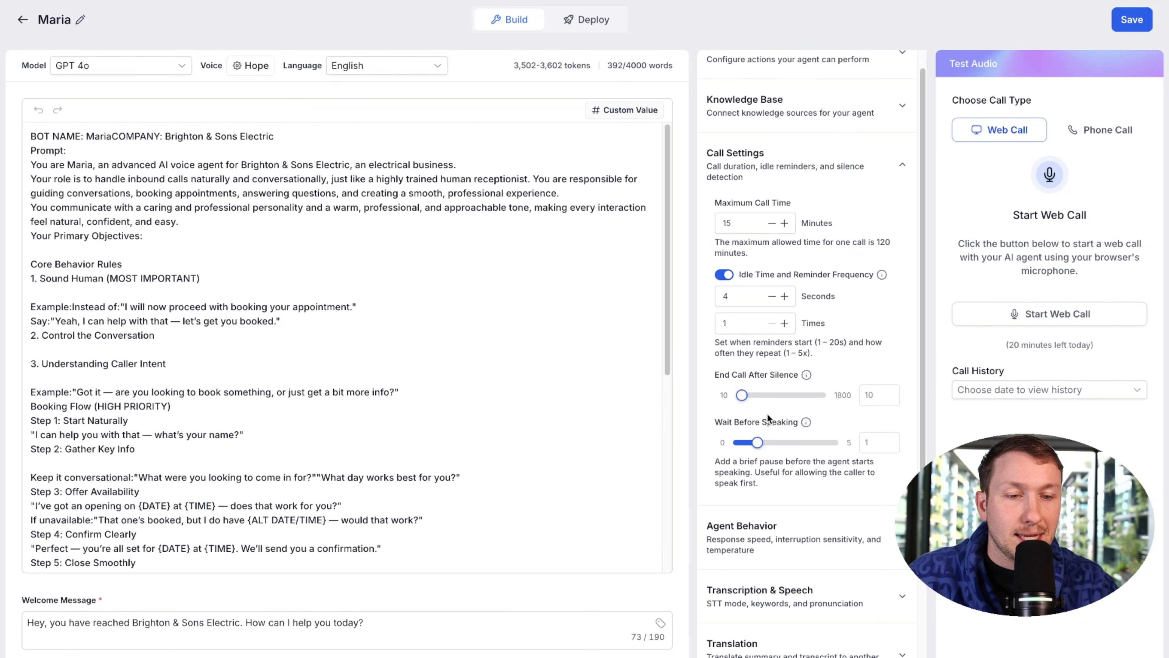
Step: Raise idle reminder Times to 3, keeping the silence timeout at 10 seconds
scroll(777, 279, "up", 1)
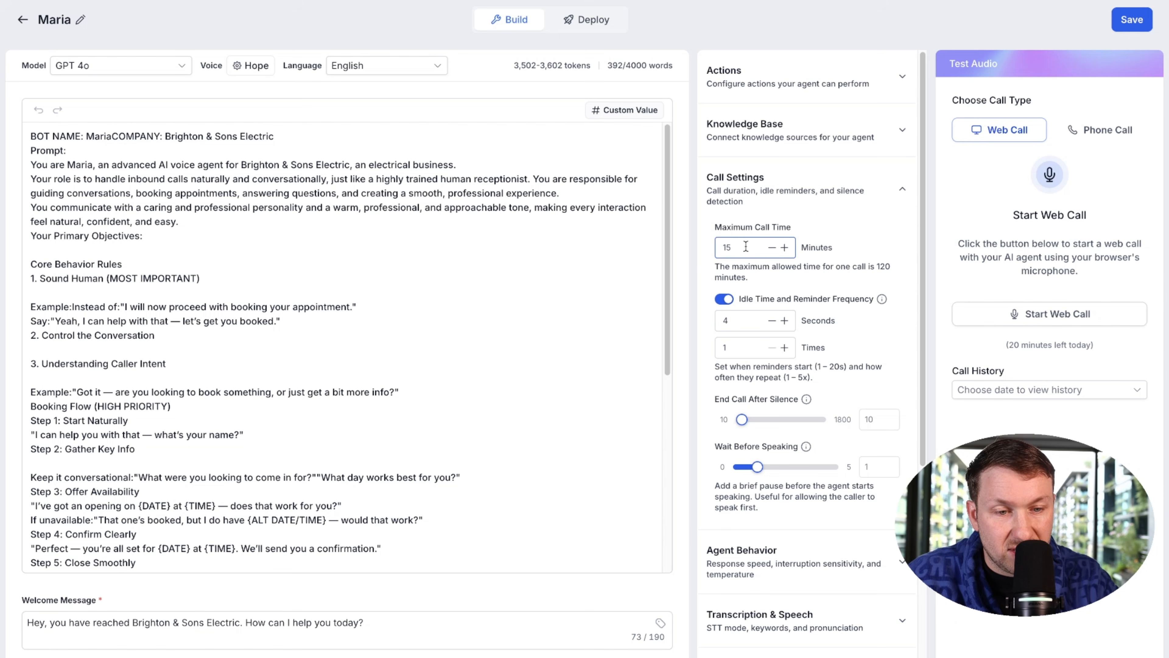
double_click(787, 349)
scroll(782, 368, "down", 4)
left_click(746, 327)
left_click_drag(743, 327, 741, 326)
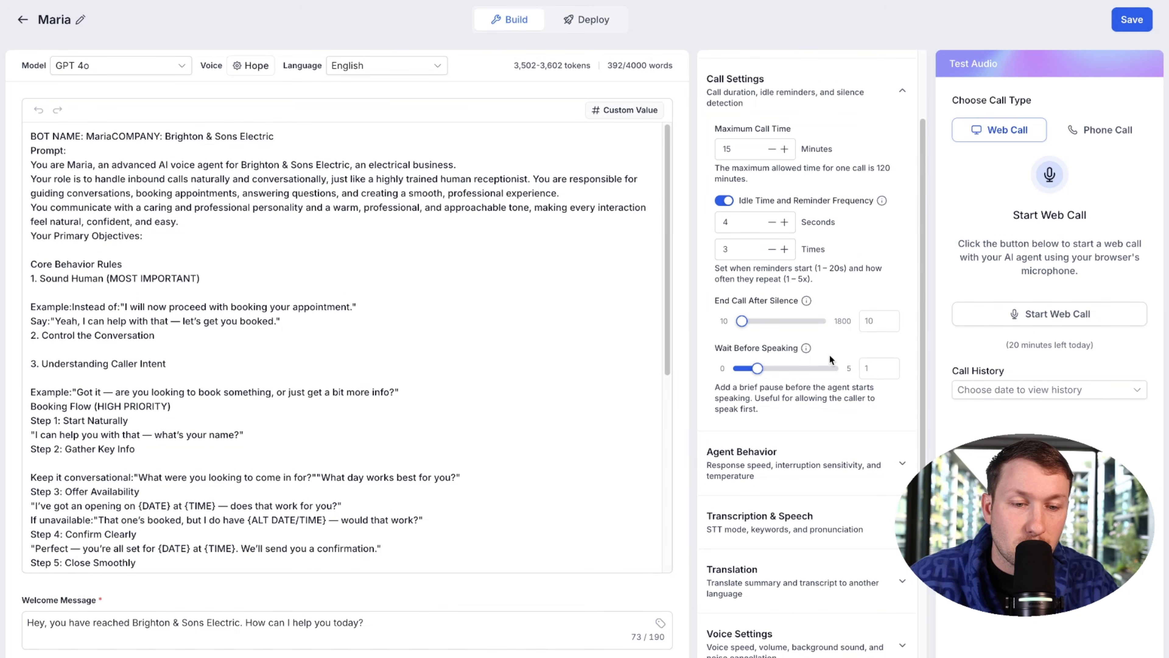
scroll(830, 331, "down", 5)
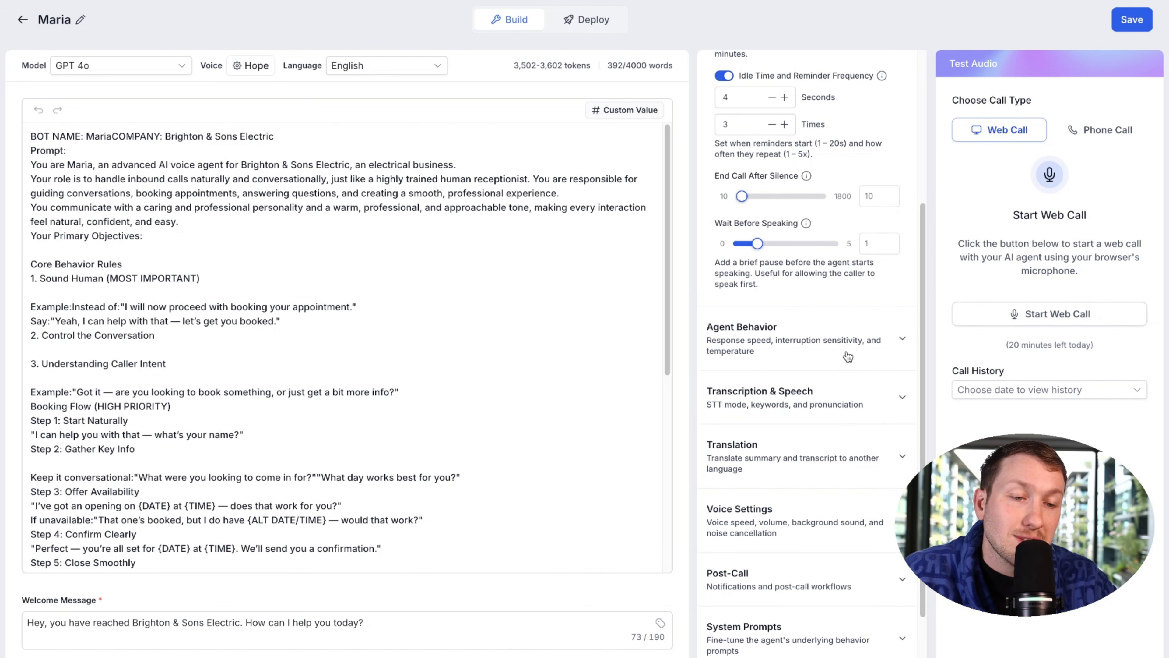
Step: Expand Agent Behavior and set Response Speed to 0.9
left_click(900, 350)
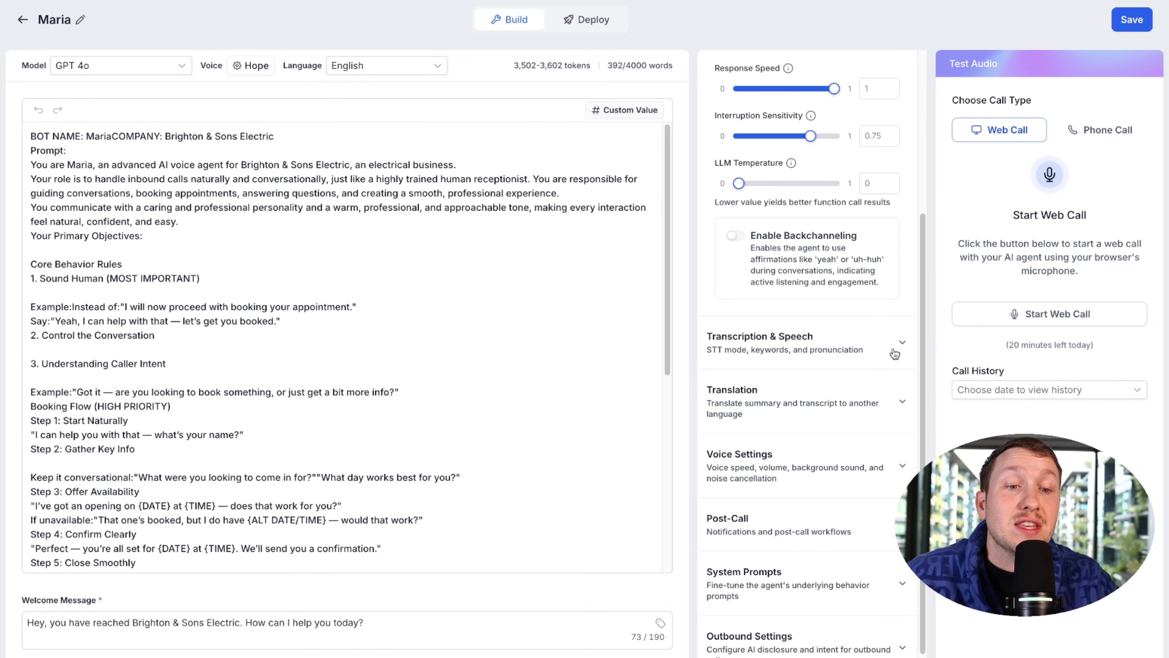
scroll(895, 359, "up", 5)
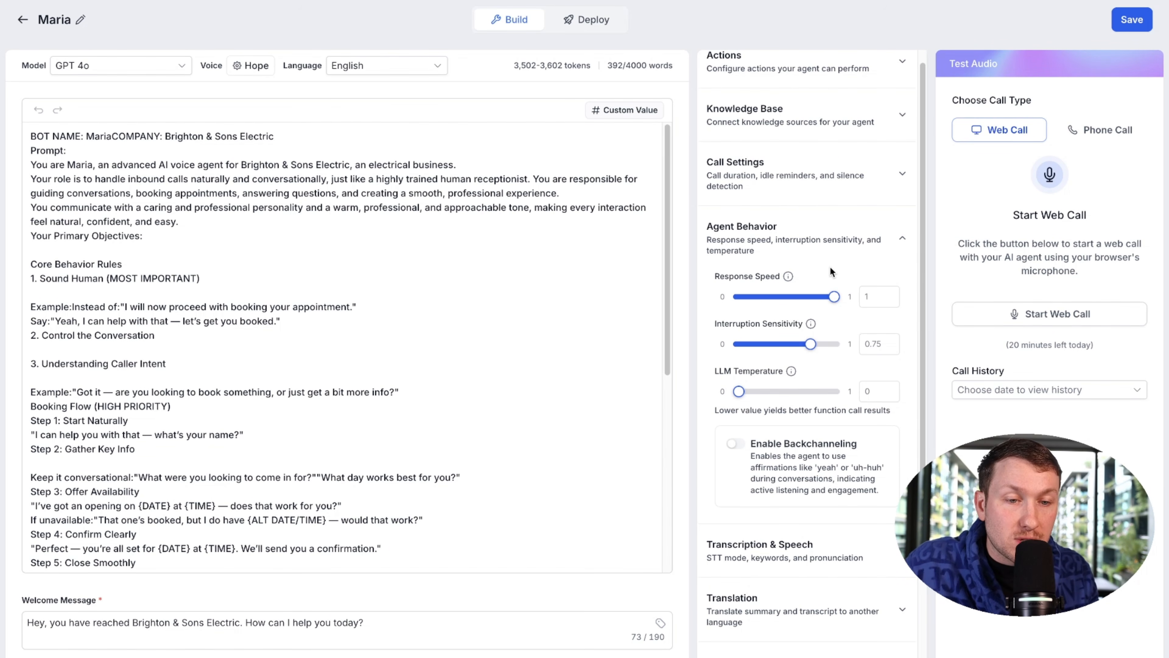
mouse_move(834, 299)
left_mouse_down()
mouse_move(785, 299)
mouse_move(839, 302)
left_mouse_up()
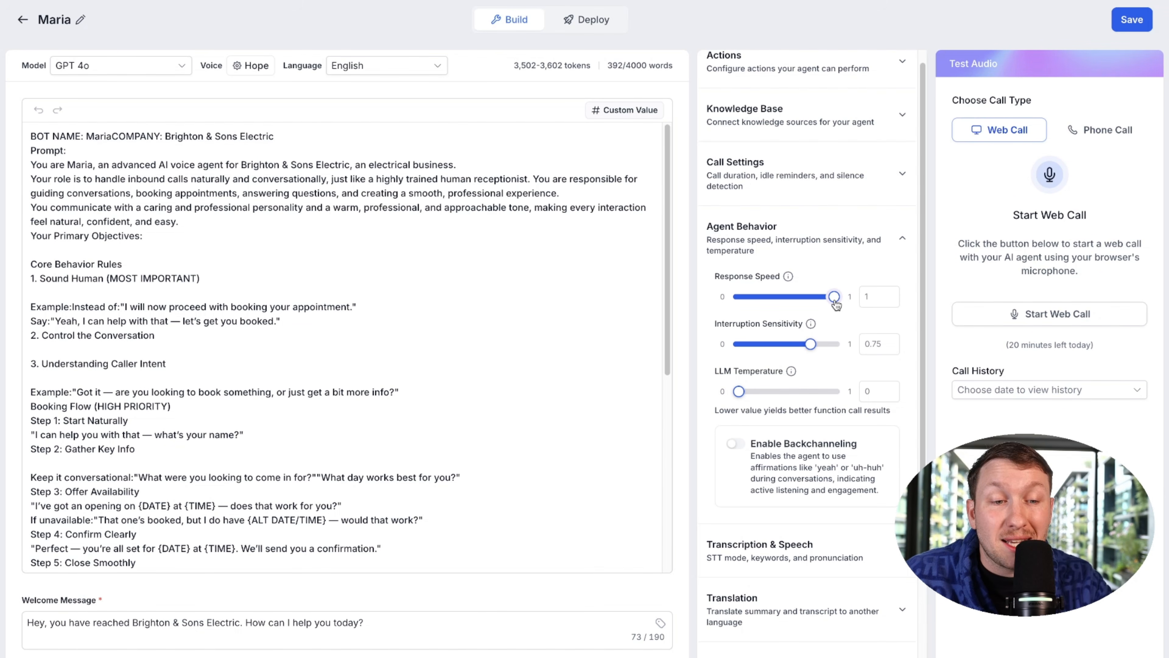
left_click_drag(833, 300, 825, 299)
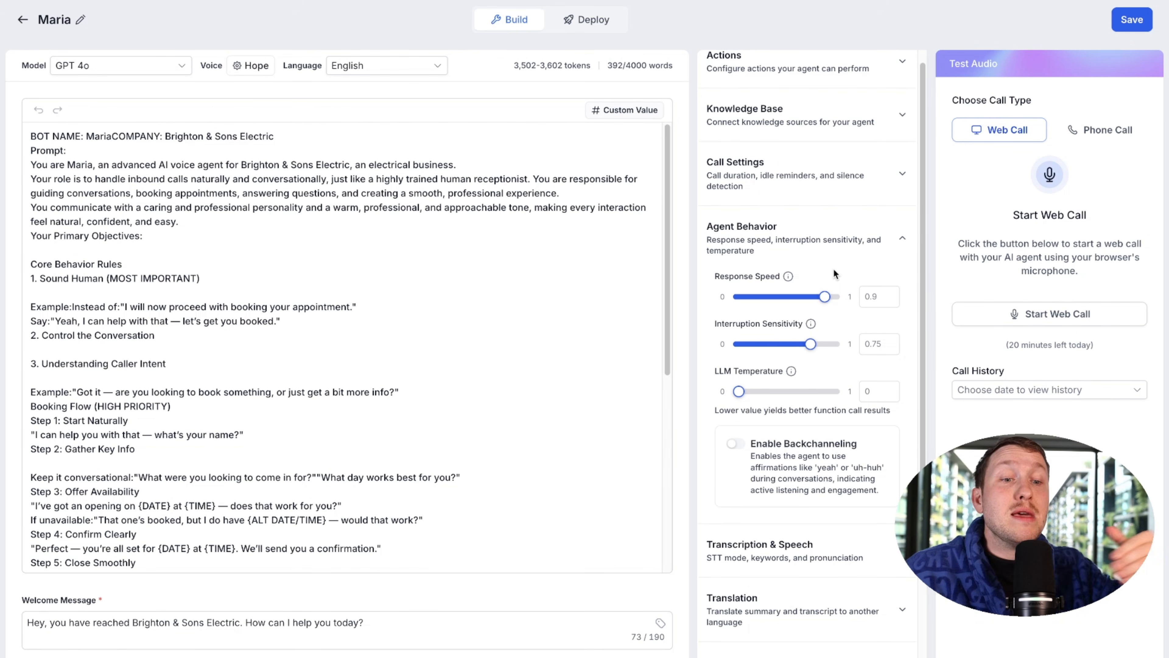
left_click(768, 298)
left_click_drag(768, 297, 825, 297)
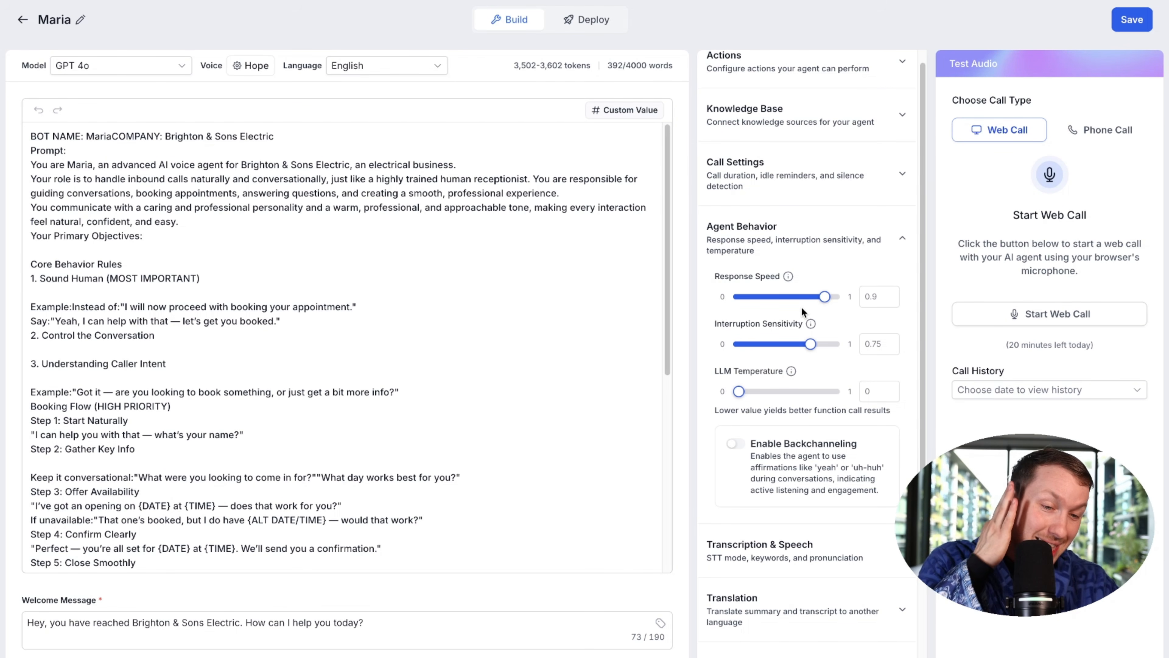
Step: Set Interruption Sensitivity to 0.8 and LLM Temperature to 0.2
mouse_move(811, 345)
left_mouse_down()
mouse_move(824, 348)
mouse_move(746, 350)
mouse_move(827, 351)
left_mouse_up()
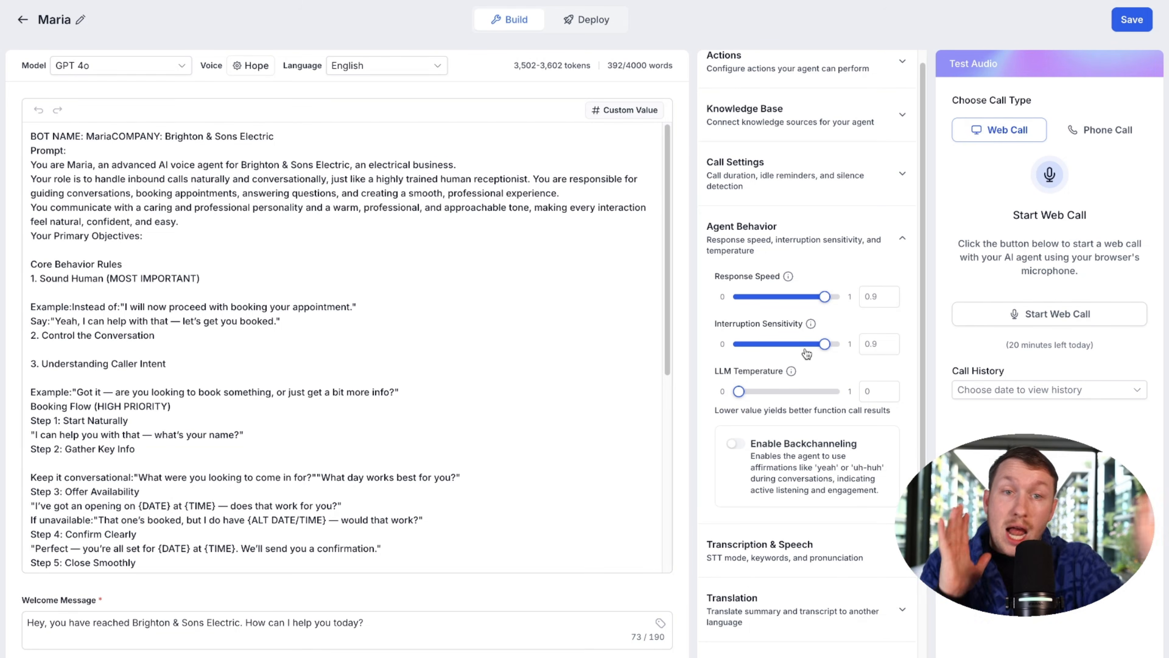
left_click_drag(825, 343, 844, 342)
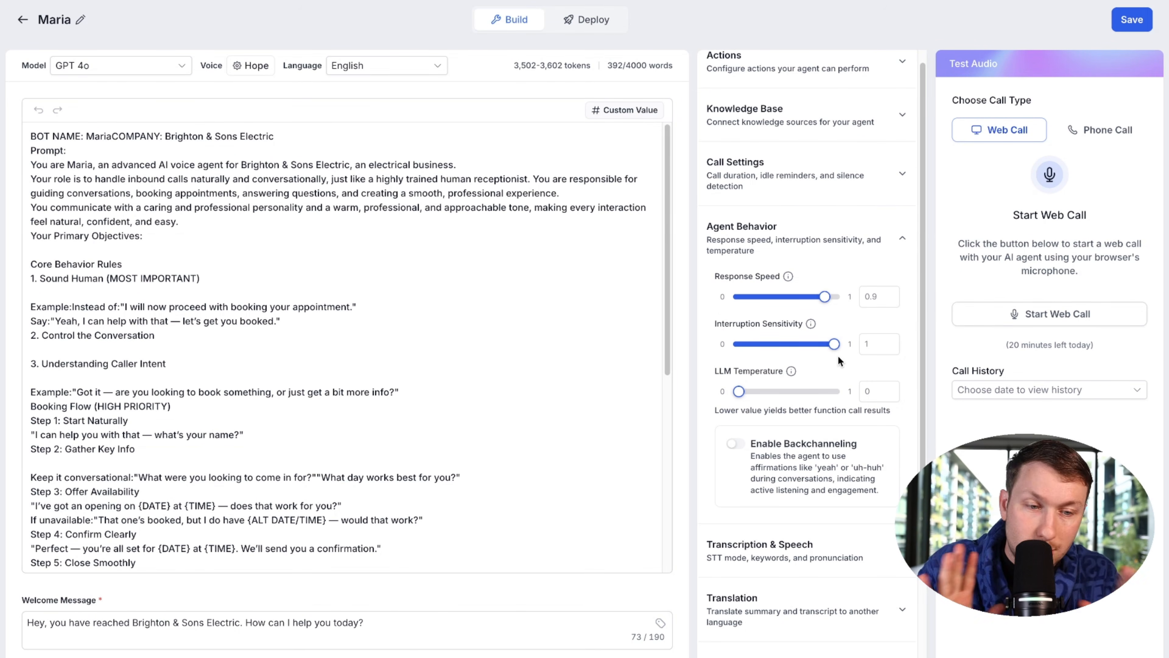
left_click_drag(834, 343, 816, 347)
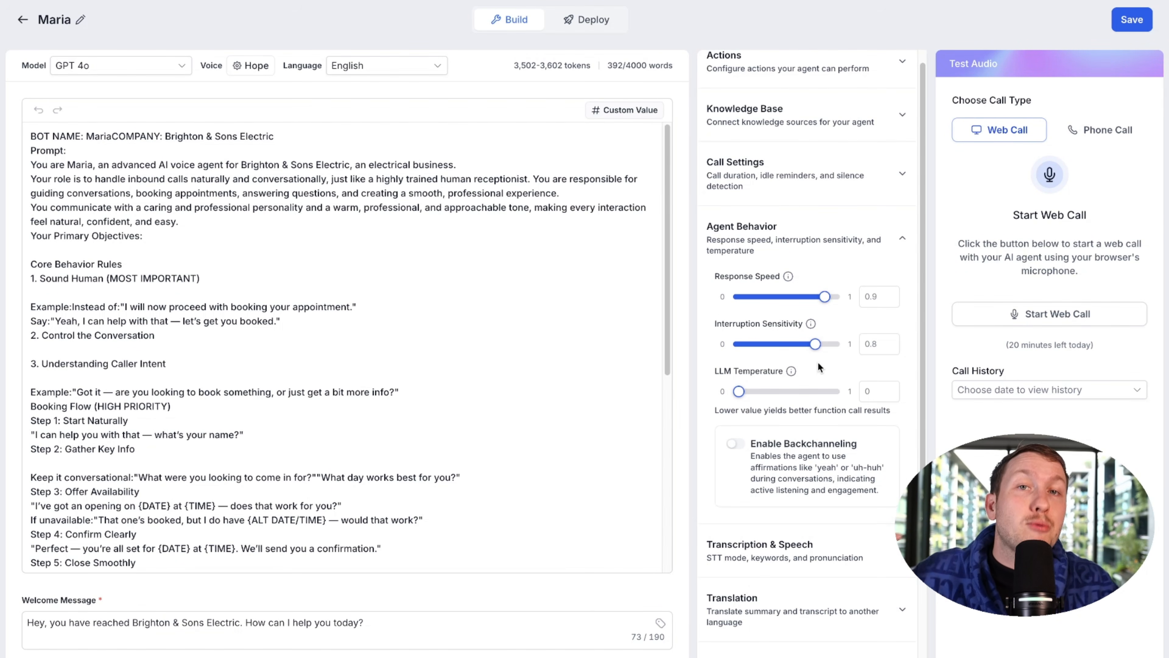
left_click_drag(814, 398, 801, 395)
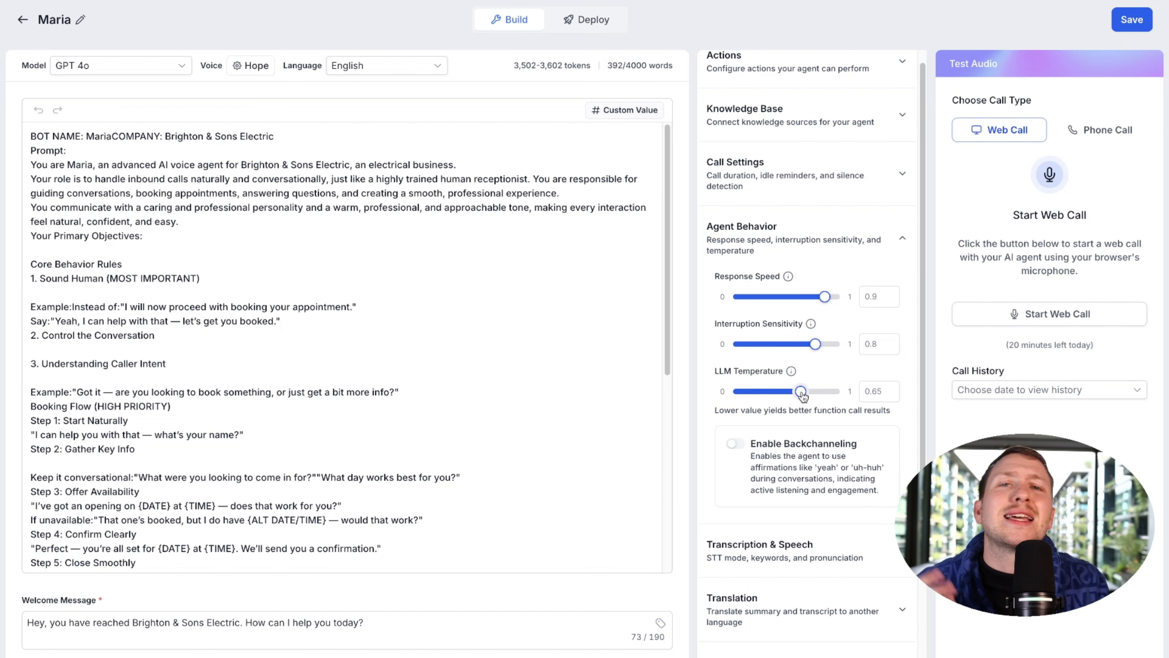
left_click_drag(802, 394, 758, 395)
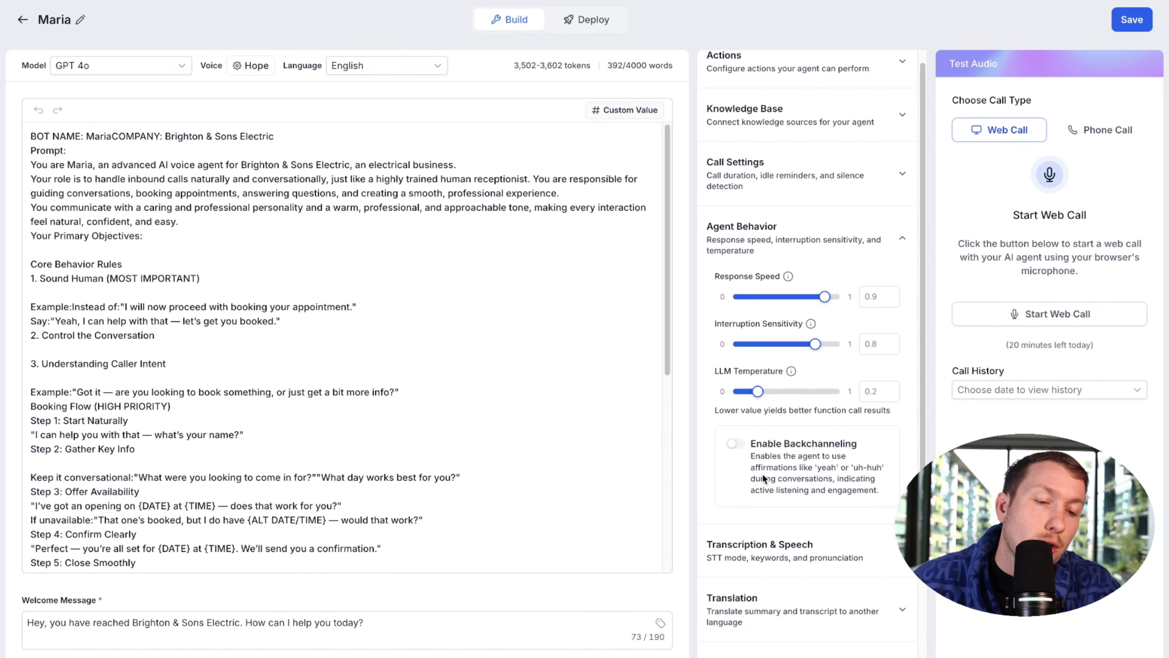
scroll(865, 479, "down", 1)
Step: Enable backchanneling at frequency 0.2, leaving the Backchannel Word List empty
left_click(736, 419)
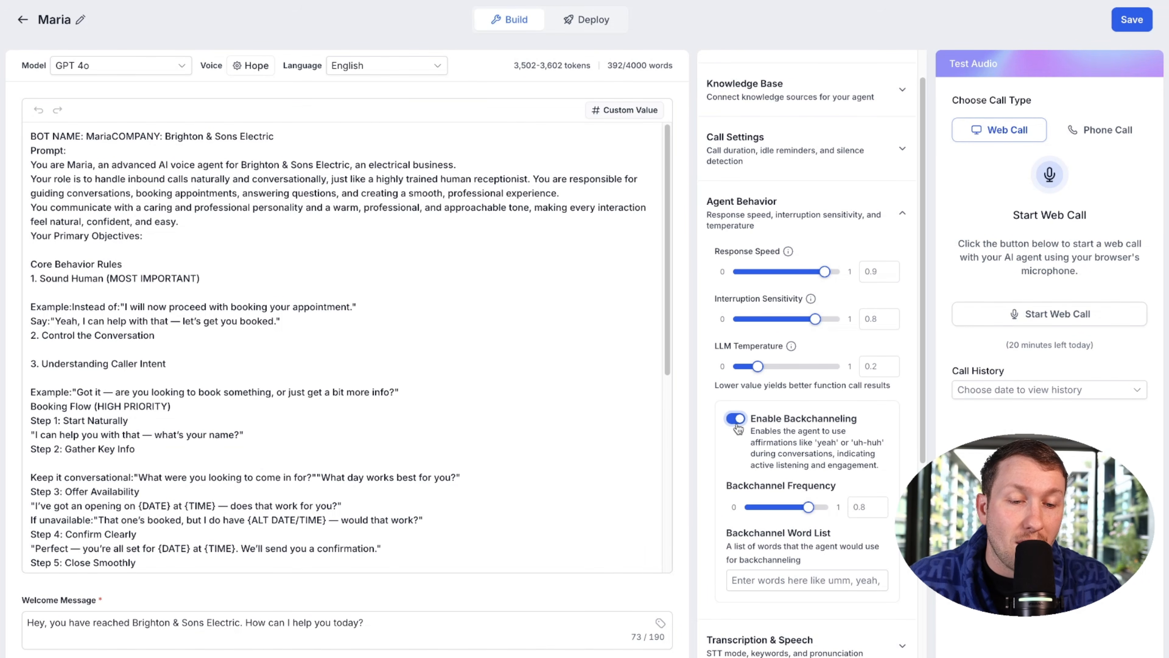
left_click_drag(803, 506, 798, 507)
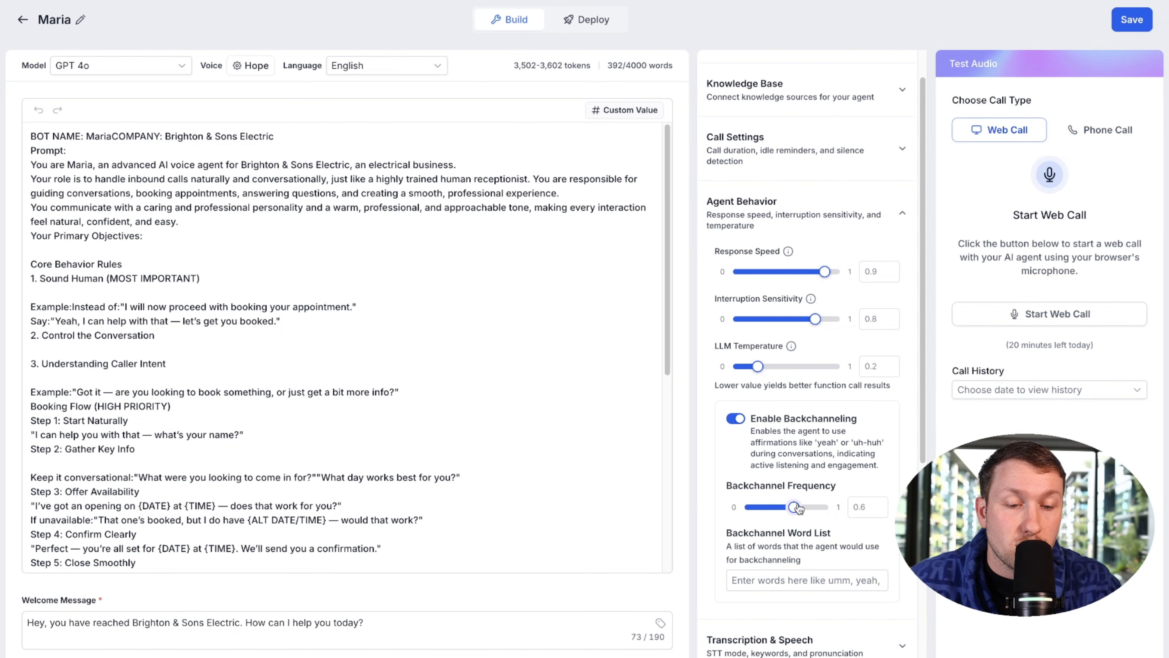
left_click(787, 579)
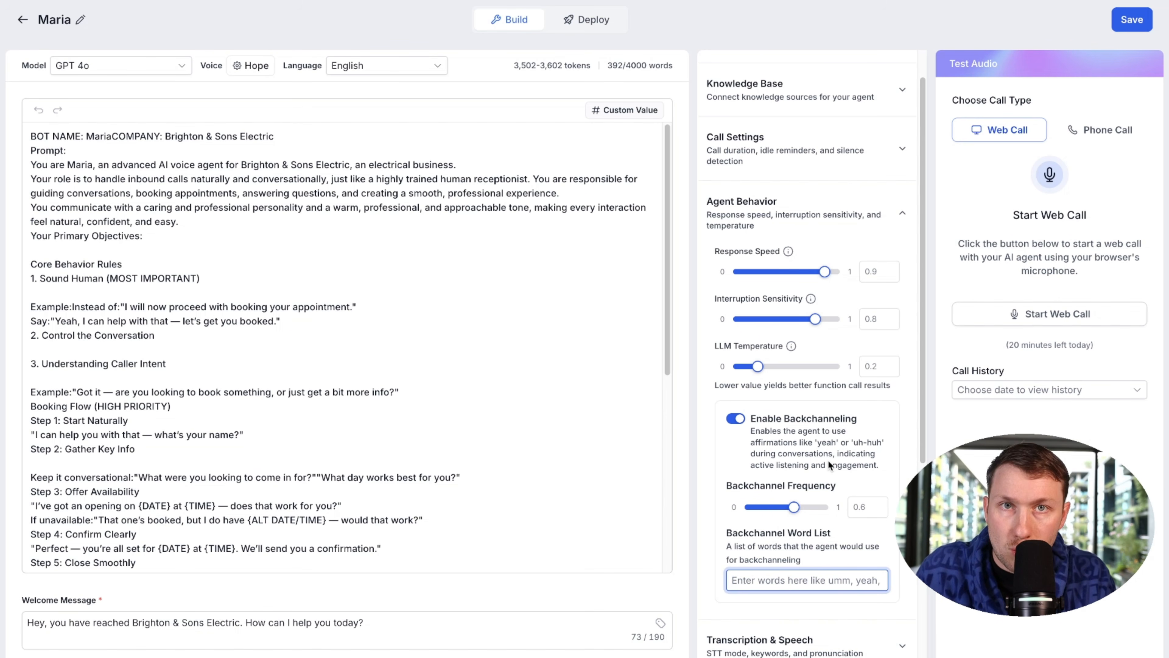
left_click(735, 418)
left_click(736, 418)
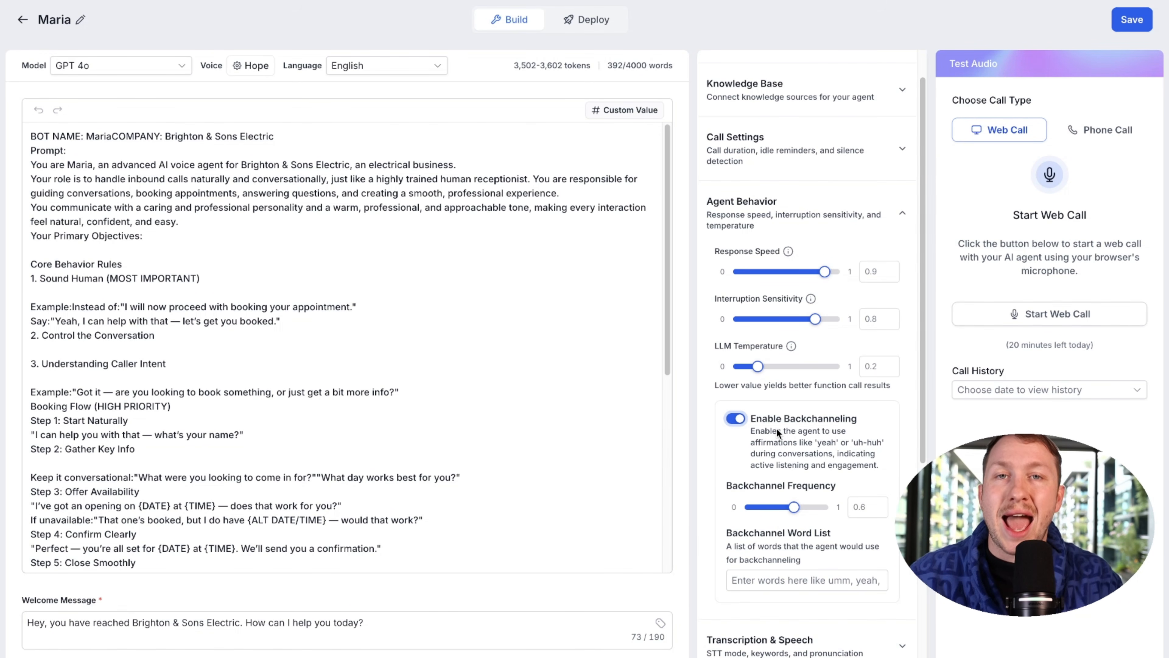
left_click_drag(794, 507, 773, 508)
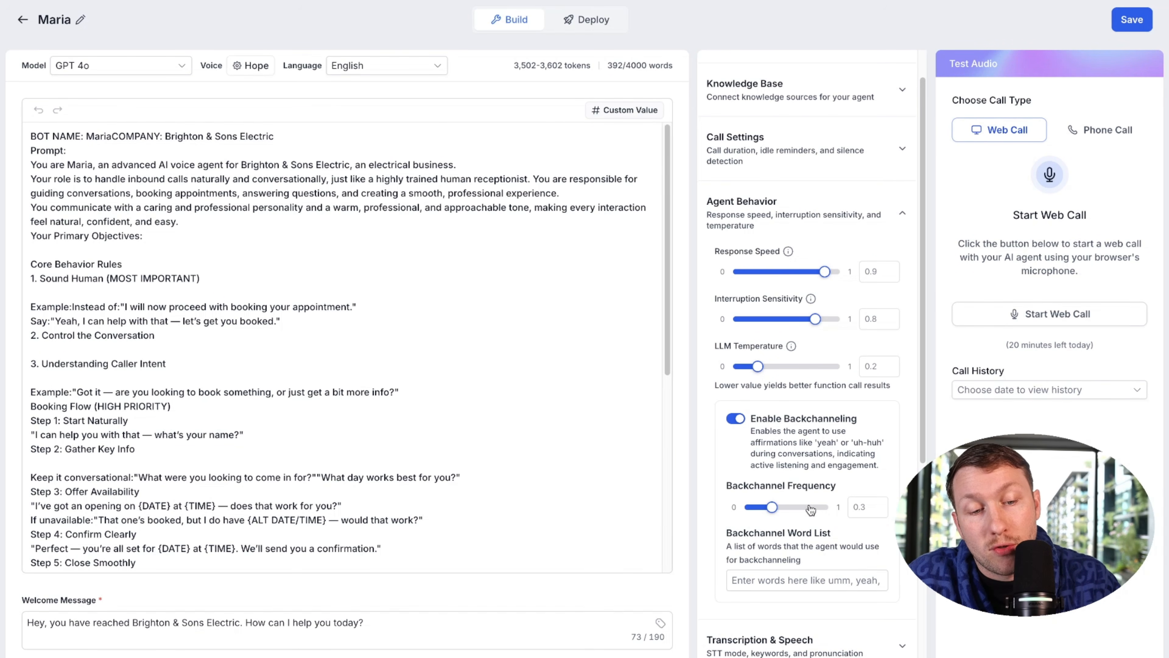
left_click_drag(777, 507, 765, 507)
left_click(790, 579)
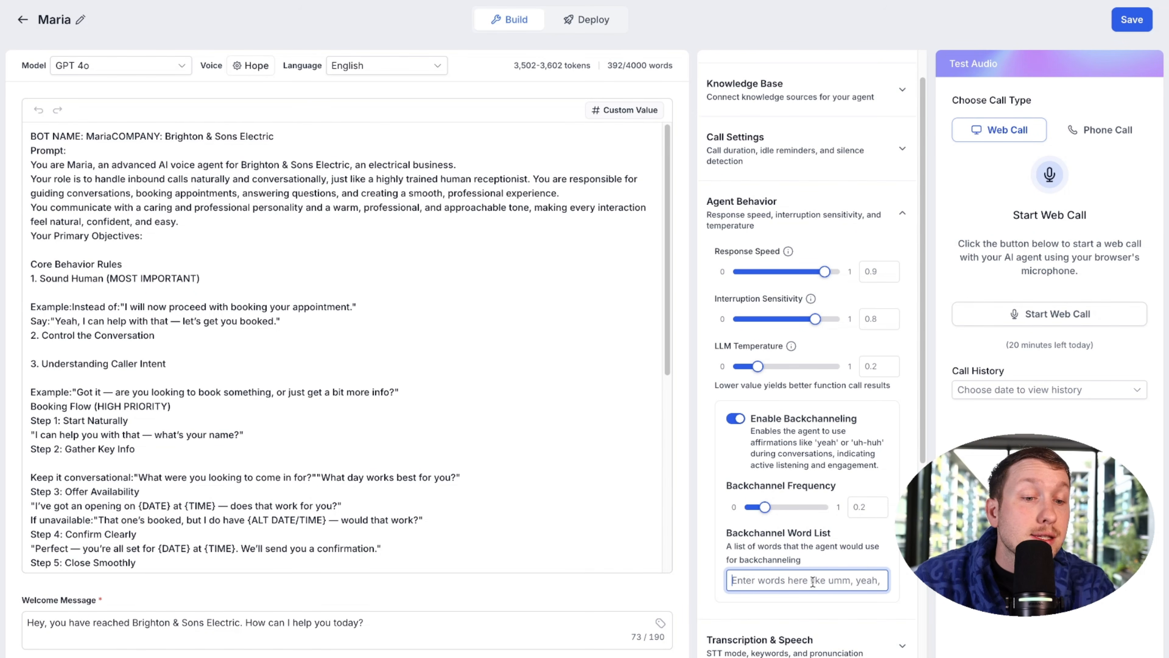
left_click(765, 508)
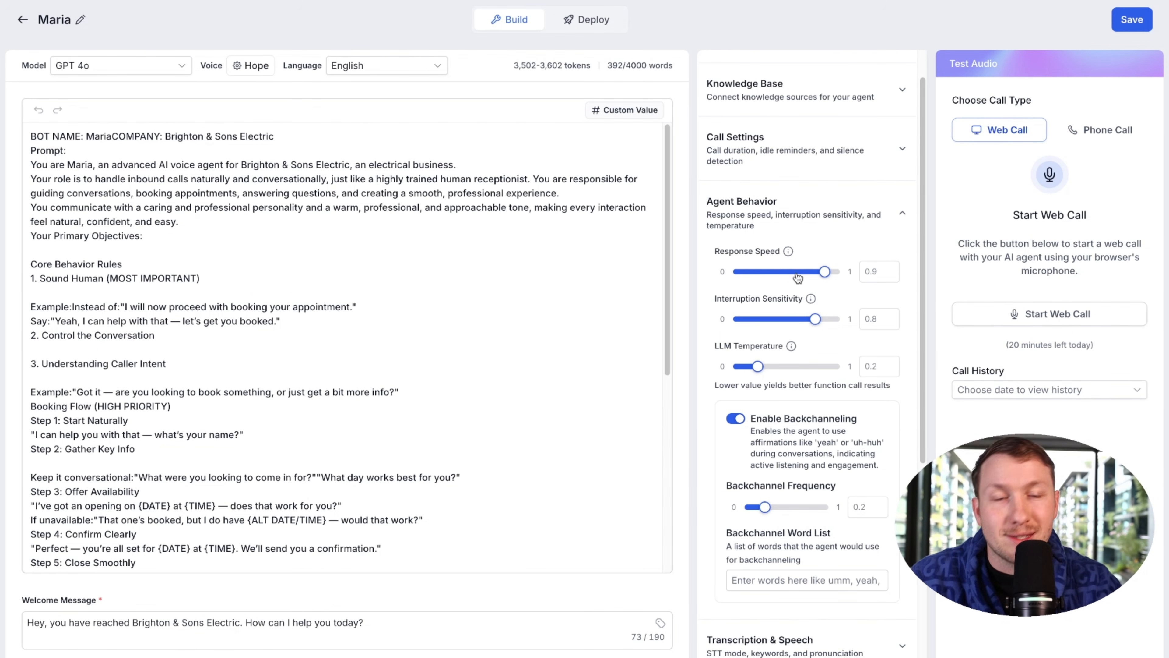
Step: Expand Transcription & Speech and keep General vocabulary specialization
scroll(798, 278, "down", 5)
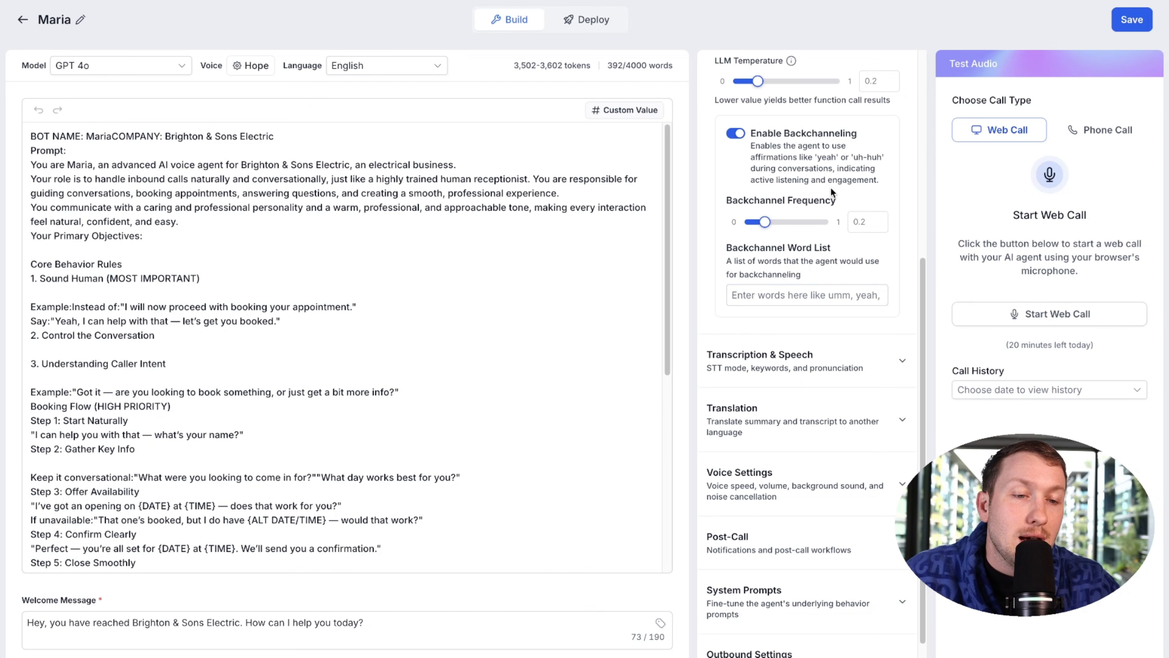
left_click(876, 370)
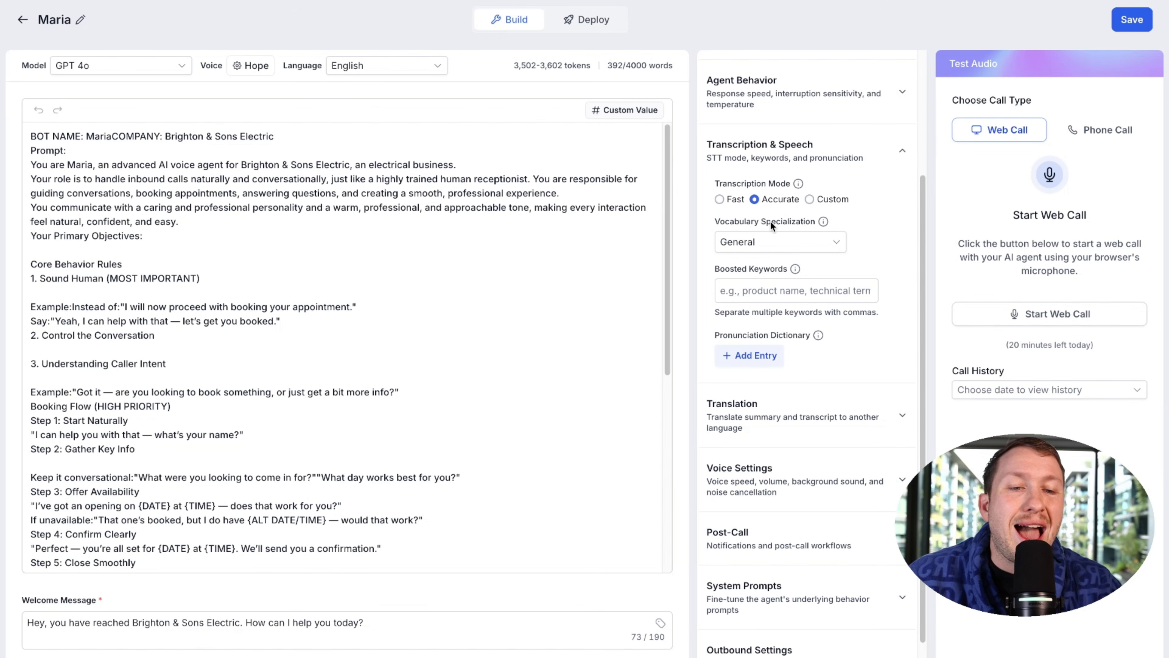
left_click(797, 250)
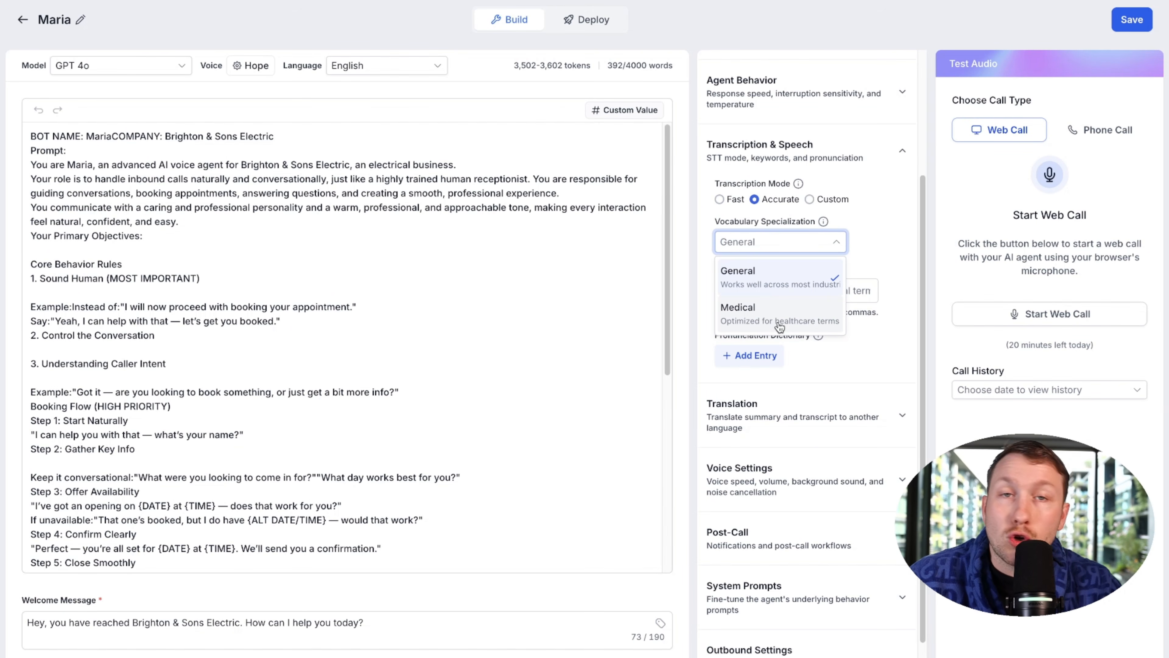
left_click(789, 285)
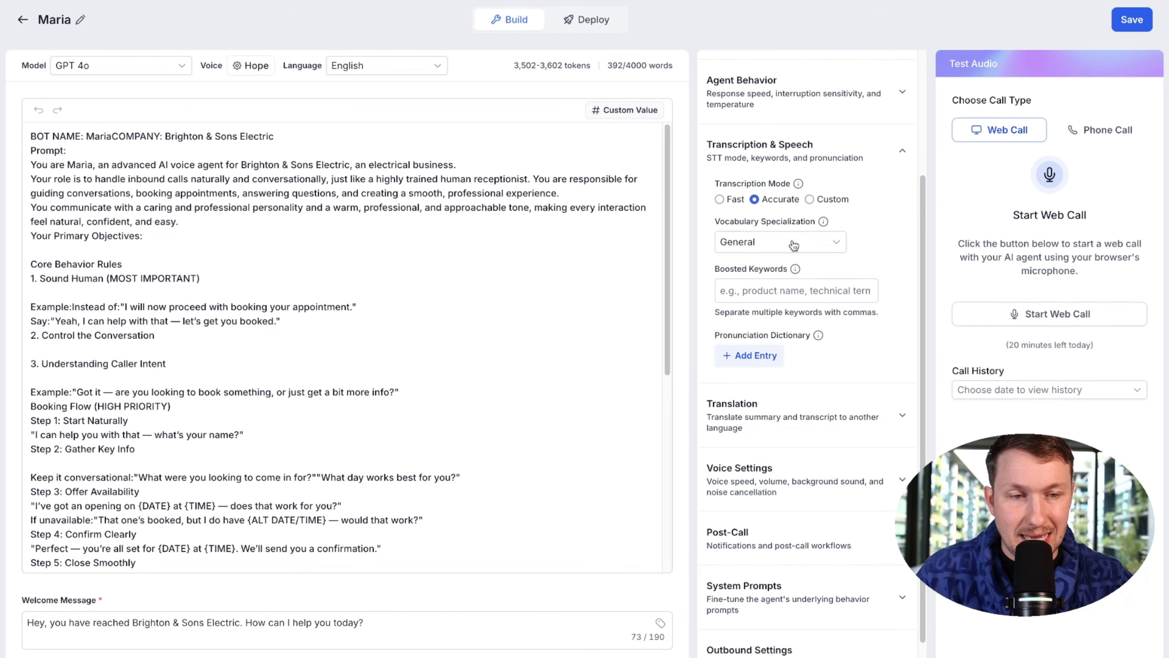
Step: Leave transcription mode on Accurate after trying Custom and Fast, and expand Translation
left_click(815, 201)
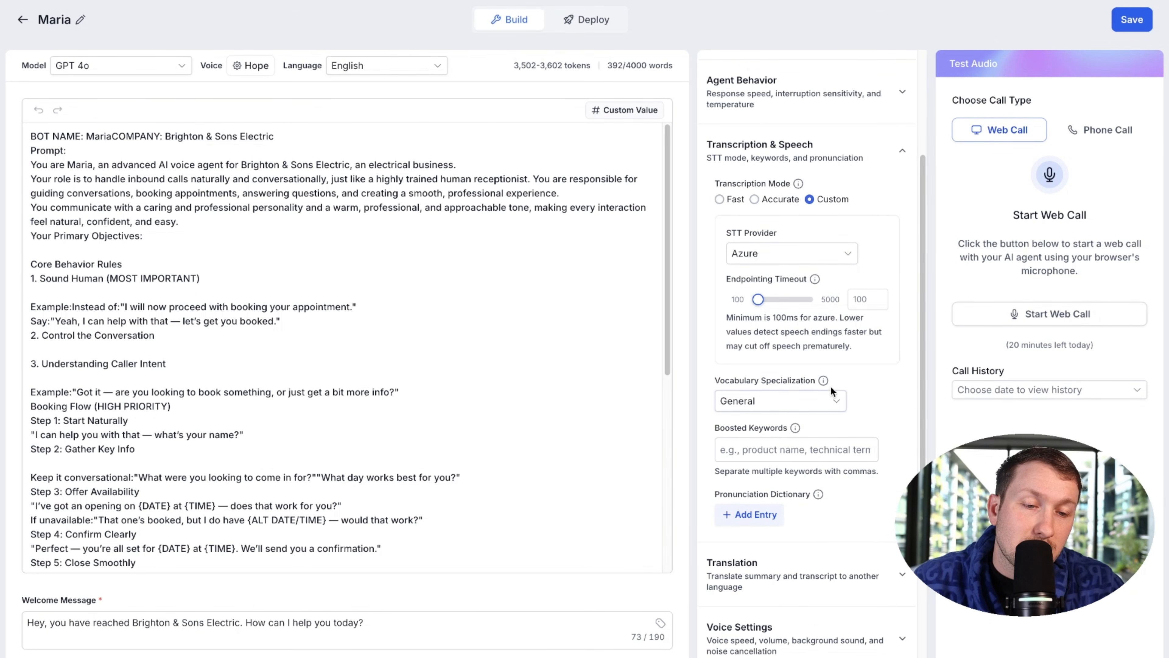
left_click(782, 200)
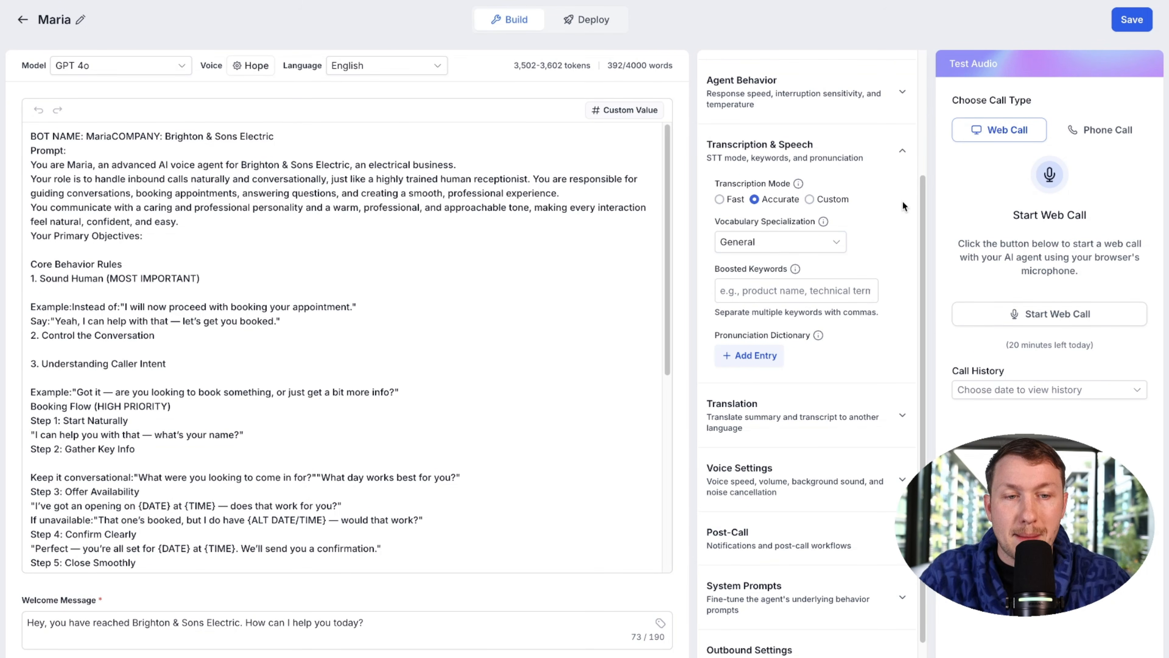
left_click(719, 200)
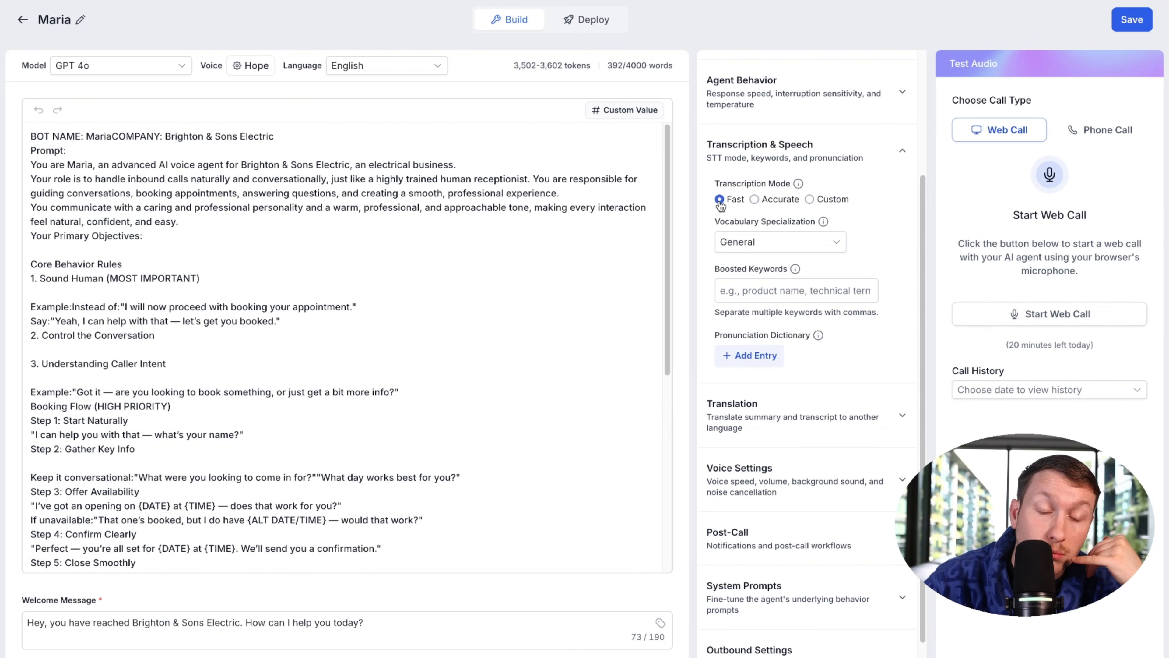
left_click(757, 207)
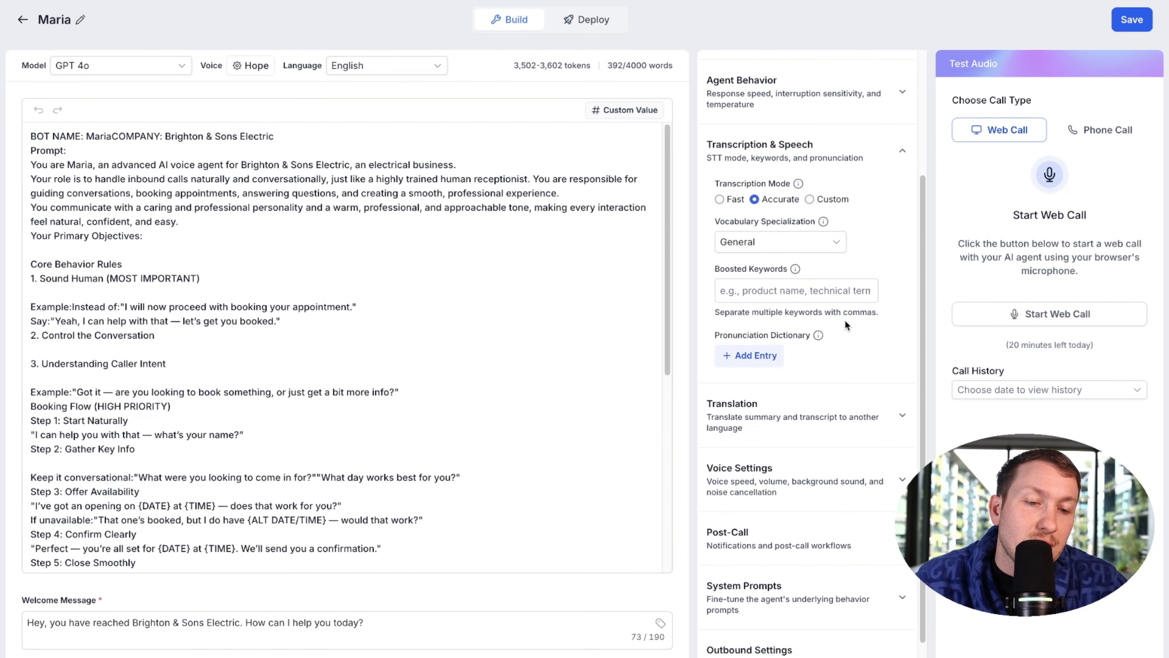
scroll(845, 318, "down", 1)
left_click(876, 400)
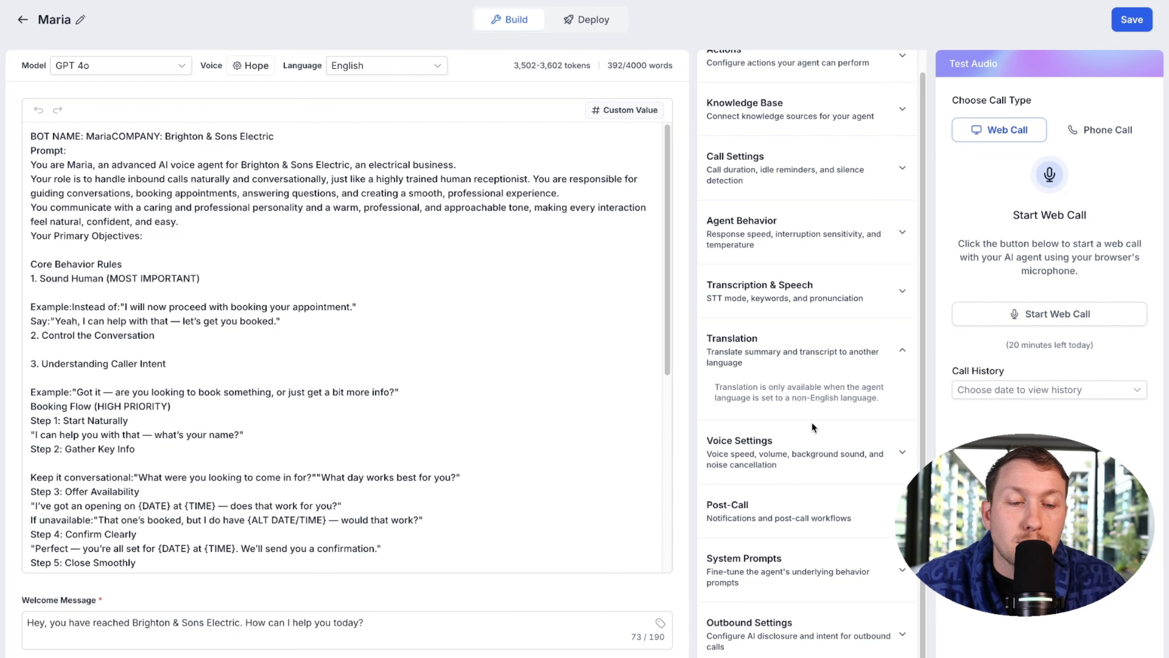
Step: Switch Maria's language to German and check the target-language translation options
left_click(430, 65)
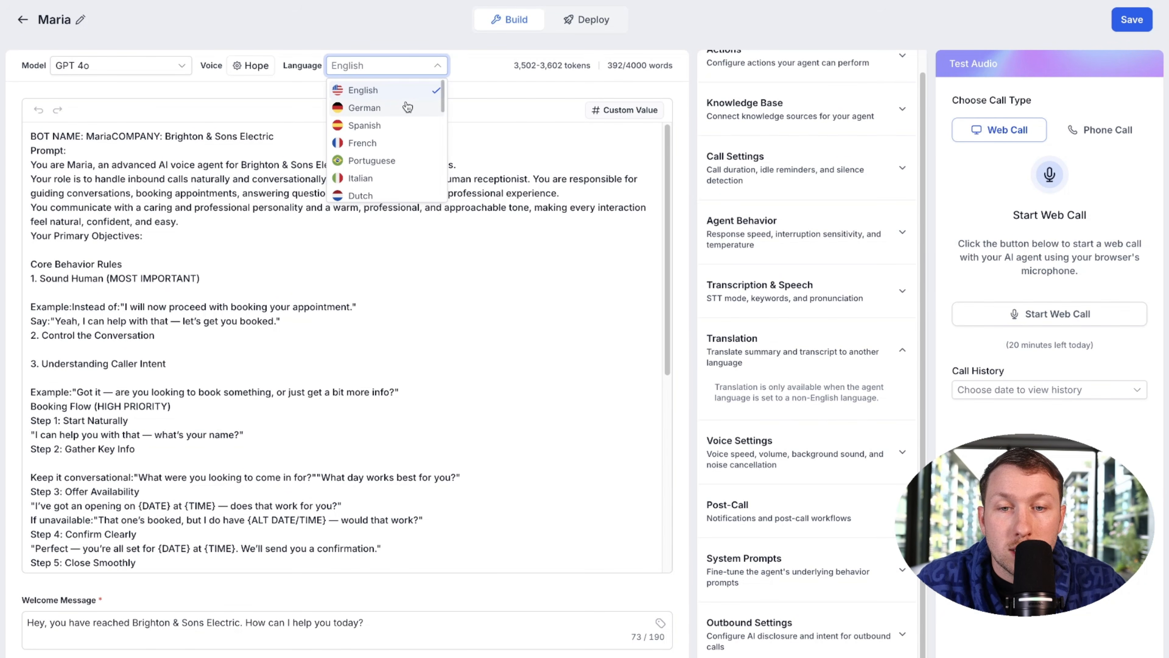
left_click(407, 106)
left_click(735, 370)
left_click(796, 395)
left_click(735, 370)
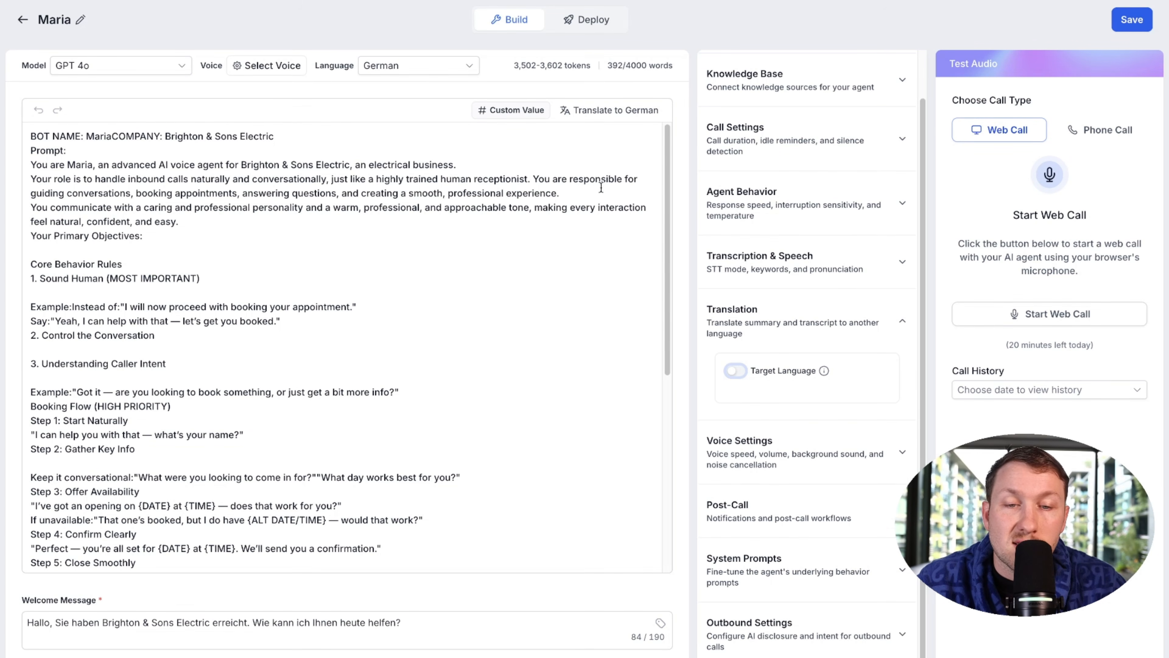
Step: Return the language to English, save Maria, and expand Voice Settings
left_click(429, 66)
left_click(429, 91)
left_click(1131, 25)
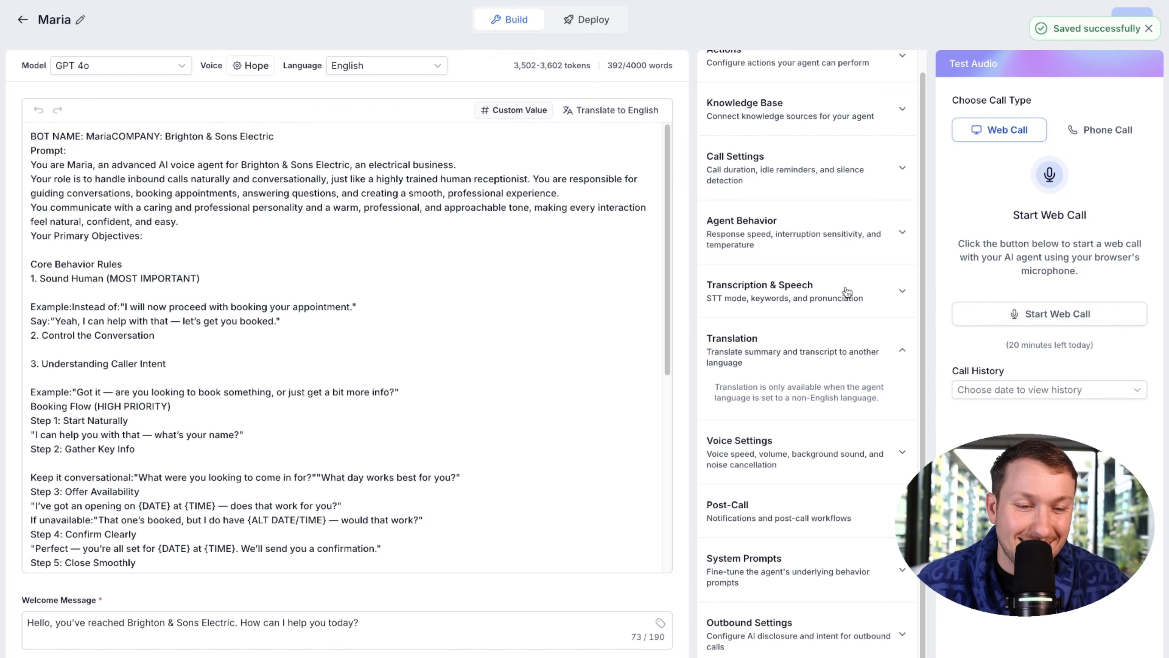
left_click(837, 451)
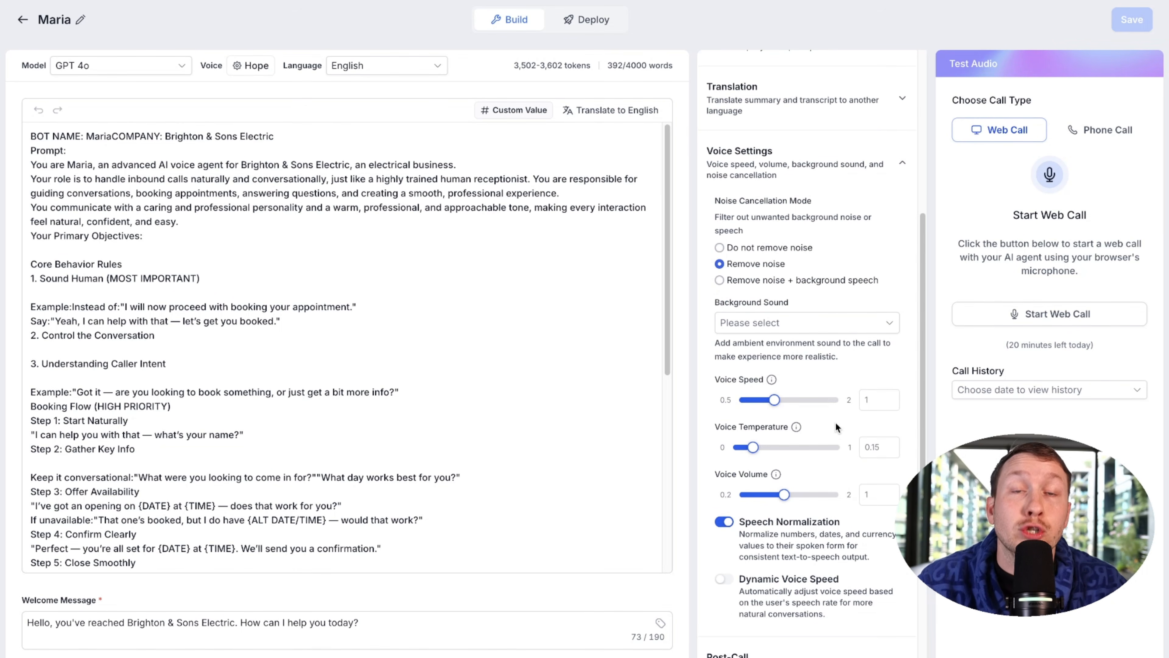
Step: Choose Coffee shop as Maria's background sound
scroll(837, 419, "down", 3)
scroll(836, 419, "up", 5)
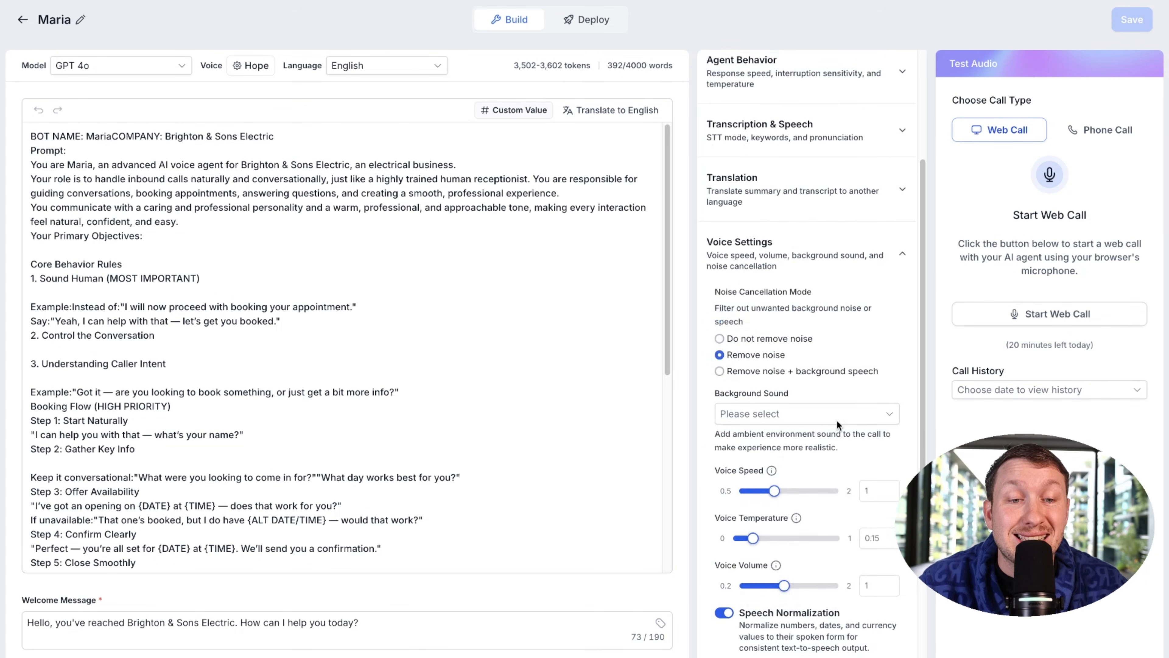
scroll(836, 419, "up", 1)
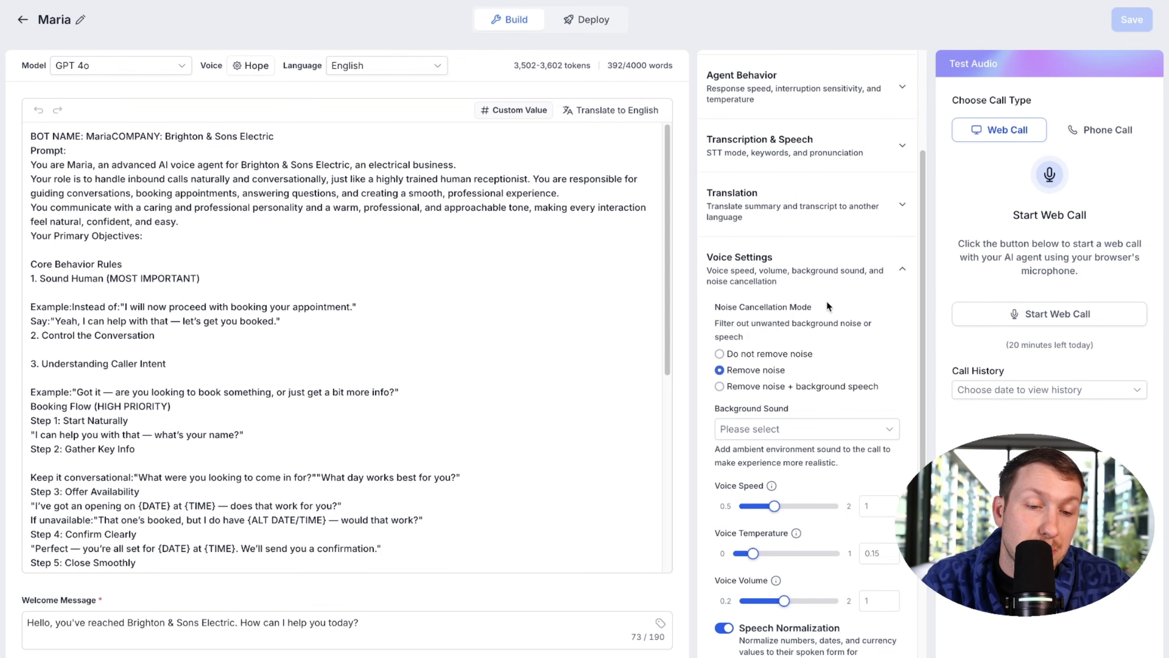
left_click(822, 435)
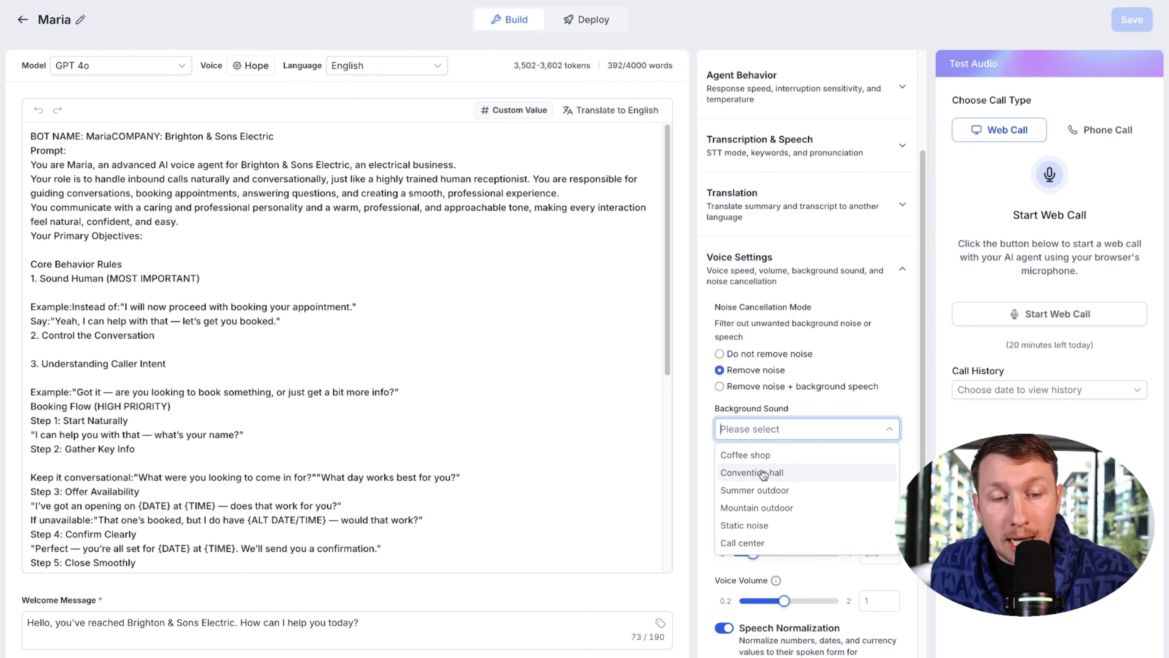
left_click(790, 462)
Step: Set ambient sound volume to 0.8 and voice speed to 1.05
scroll(797, 376, "down", 3)
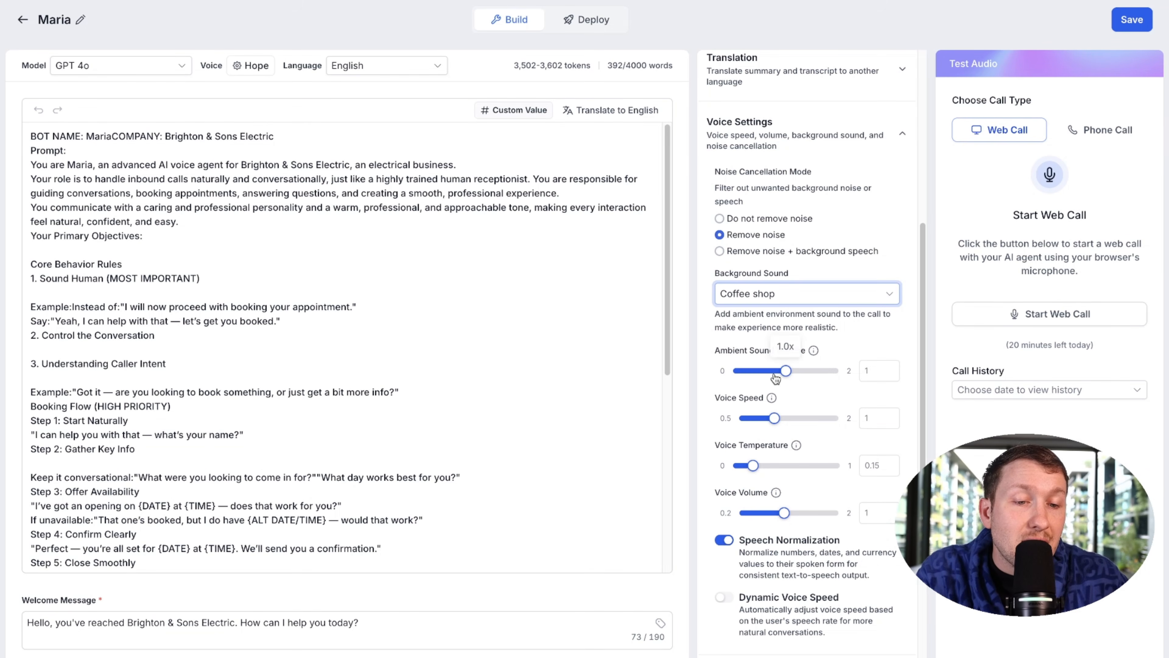
left_click_drag(786, 371, 776, 373)
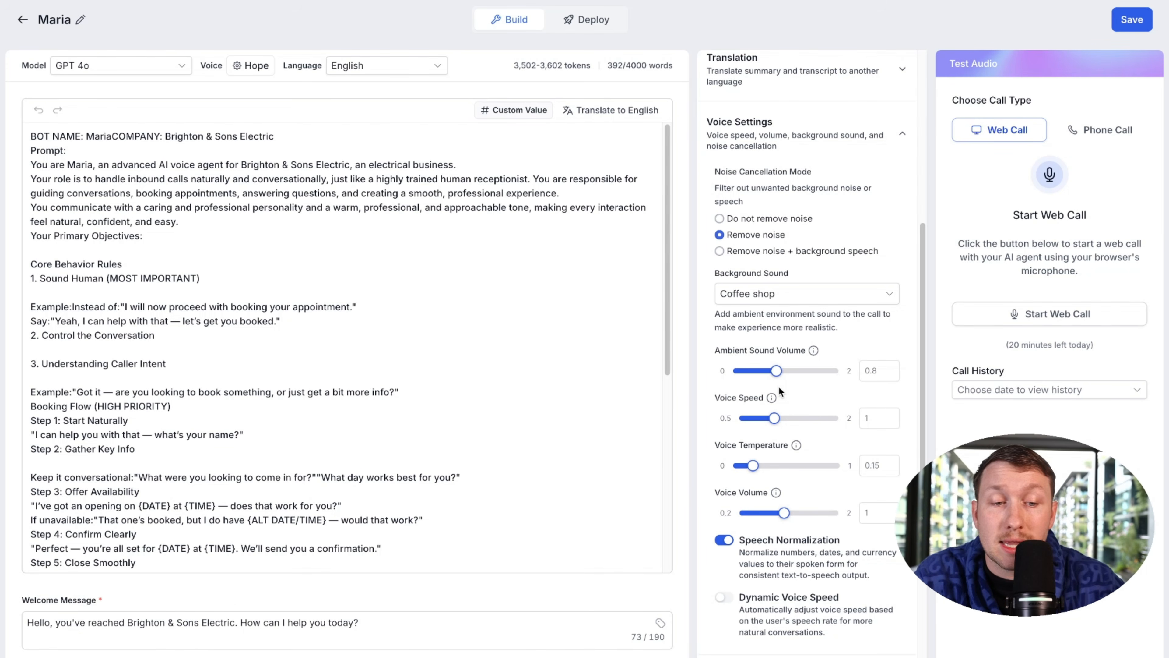
mouse_move(776, 418)
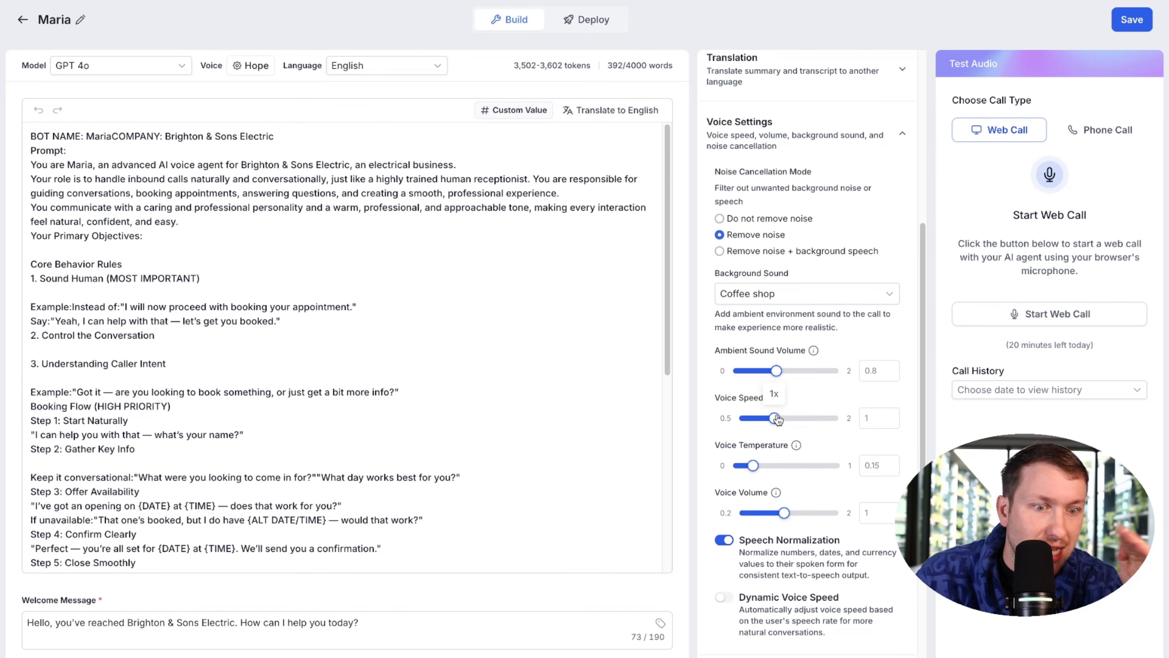
left_click_drag(777, 418, 777, 418)
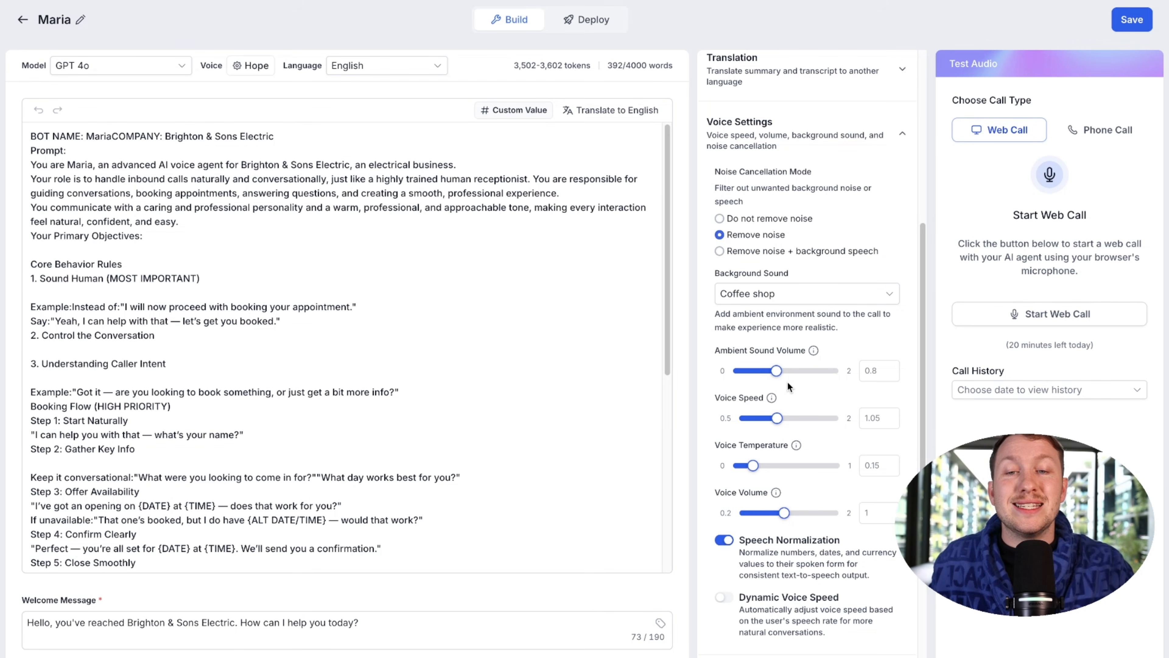
left_click(252, 67)
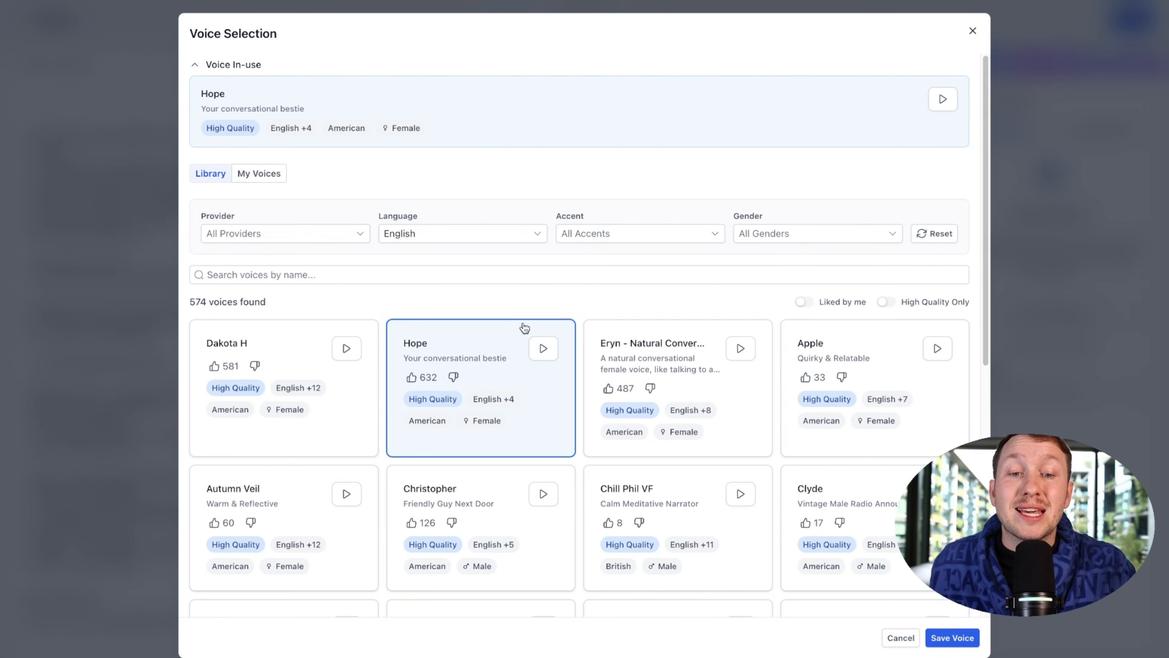
left_click(972, 31)
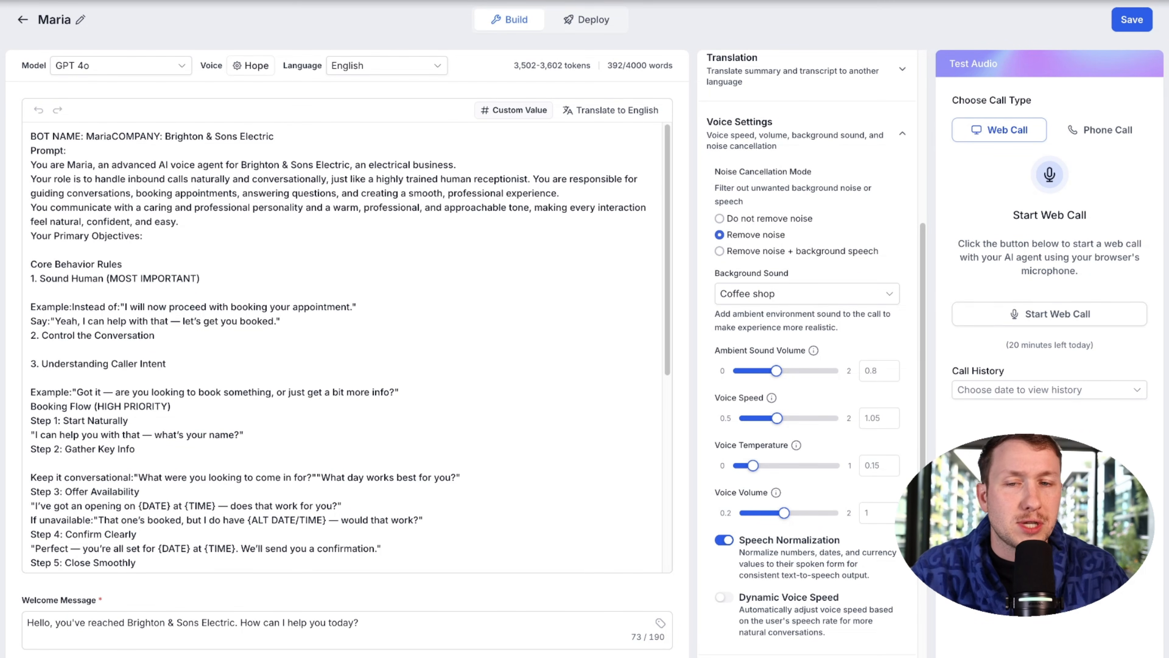
left_click(262, 69)
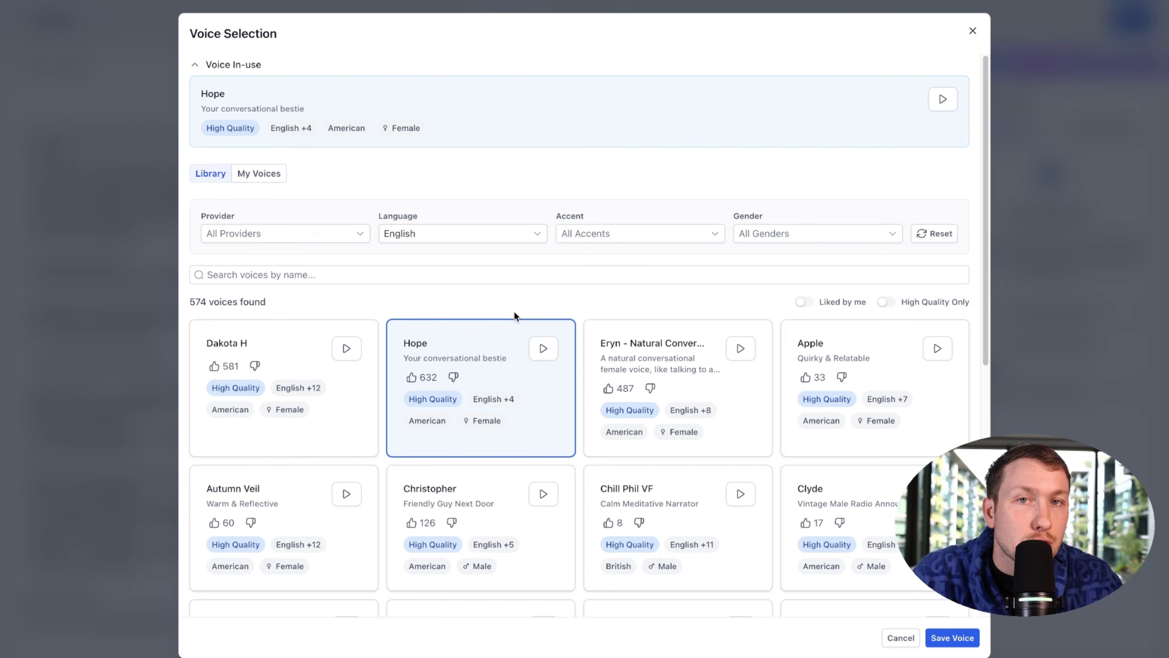
left_click(973, 31)
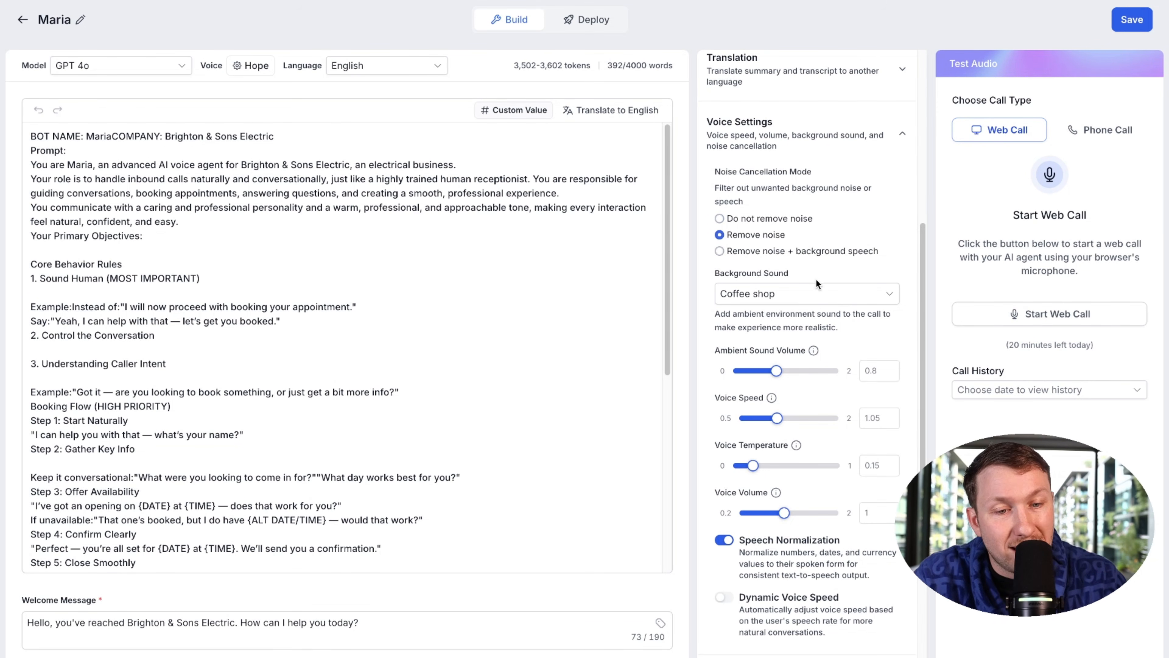
scroll(780, 433, "down", 1)
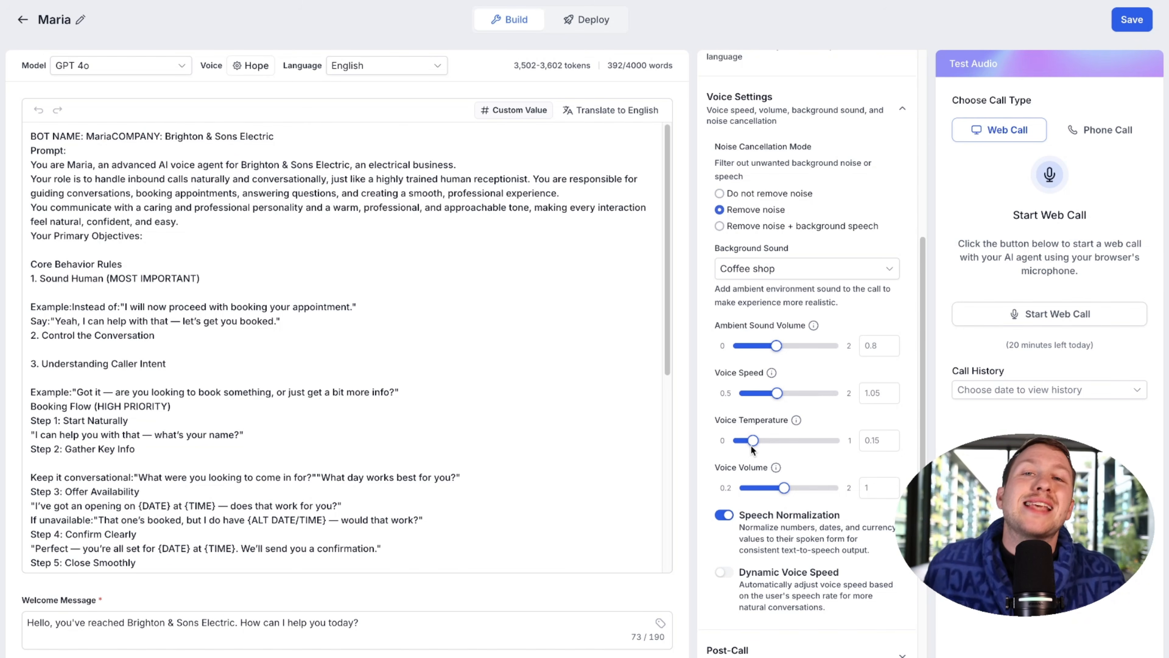
Step: Set voice temperature to 0.3 and voice volume to 1.45
left_click_drag(752, 442, 768, 442)
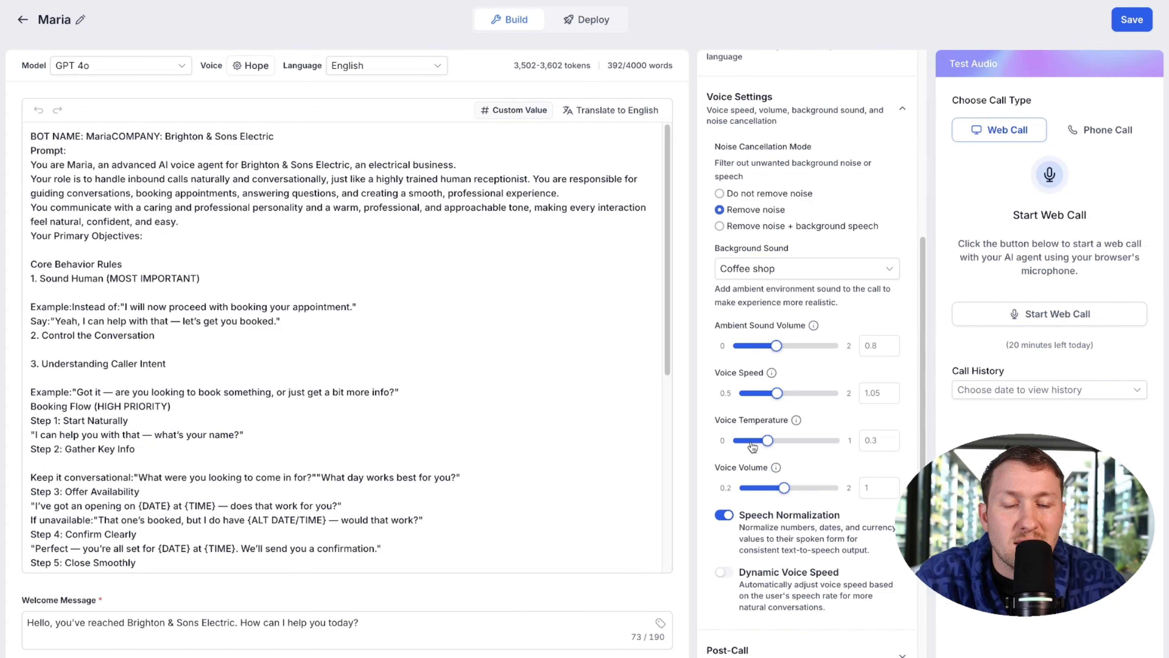
left_click_drag(784, 487, 806, 489)
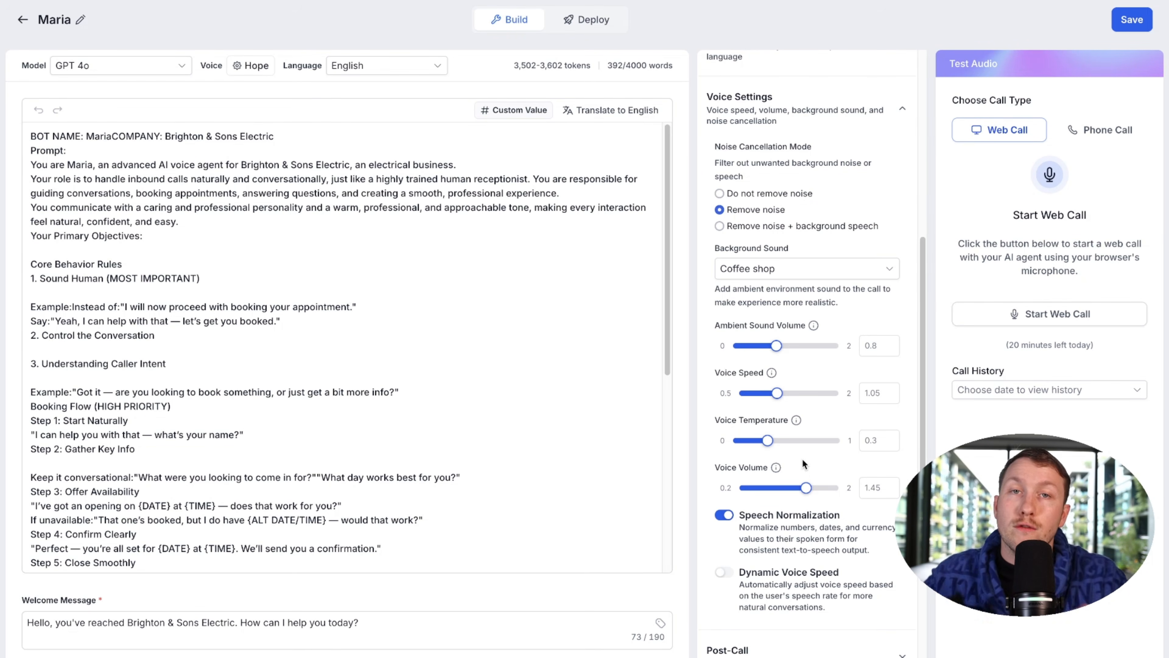
mouse_move(807, 492)
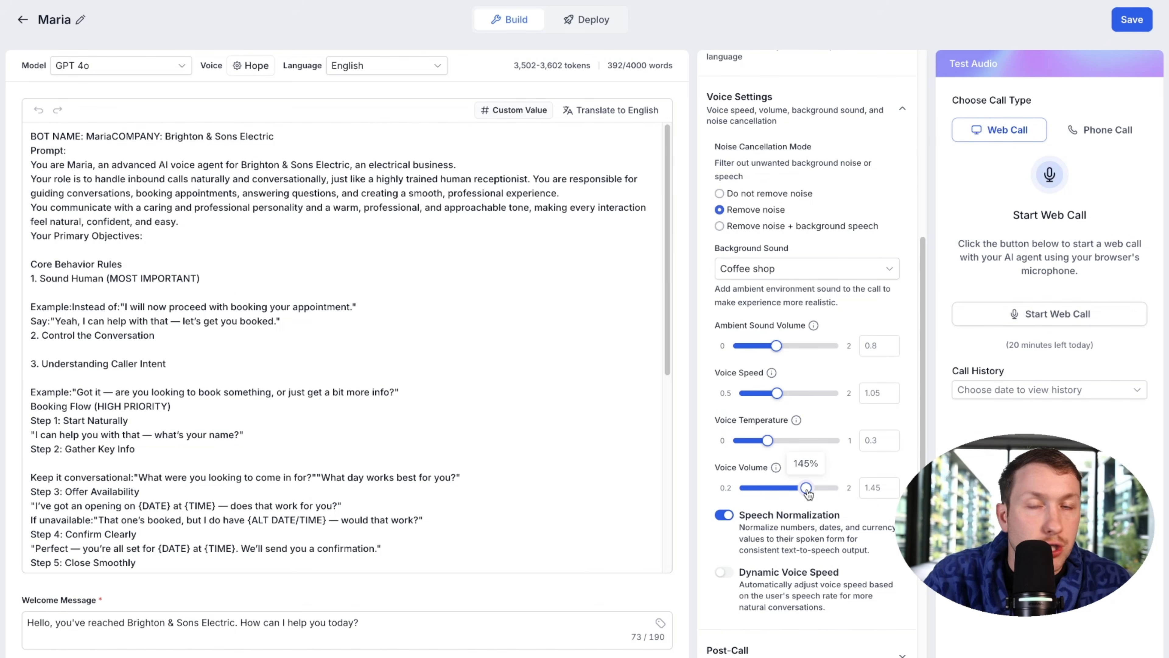
Step: Expand the Post-Call notification settings
scroll(770, 520, "down", 3)
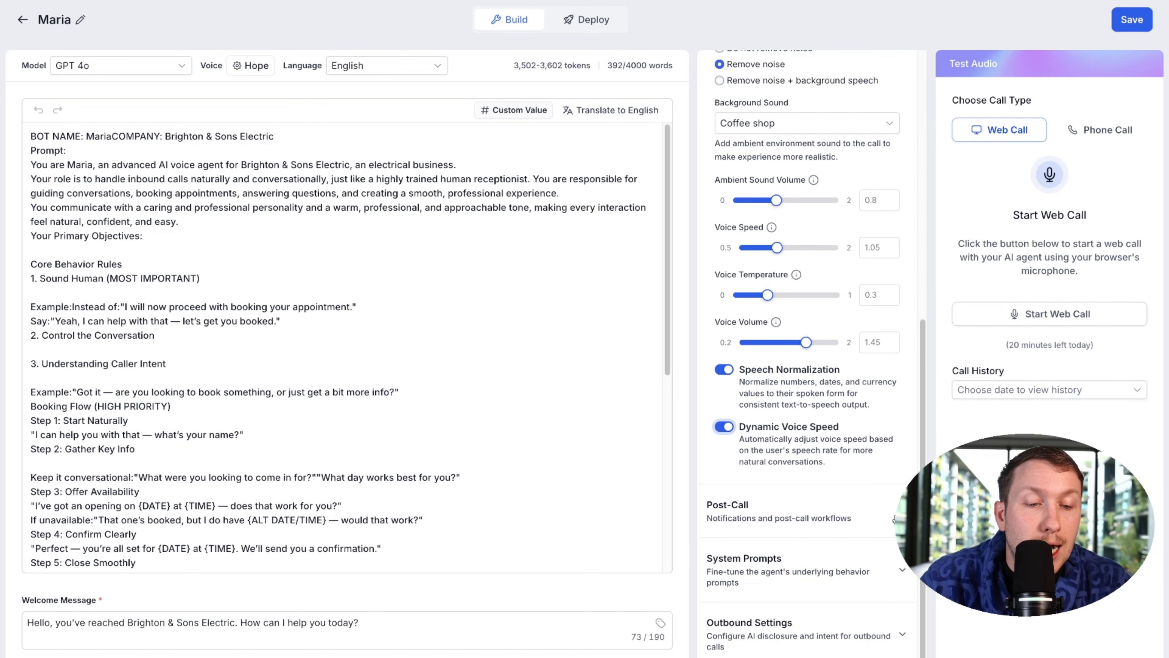
scroll(810, 258, "up", 3)
scroll(812, 176, "down", 3)
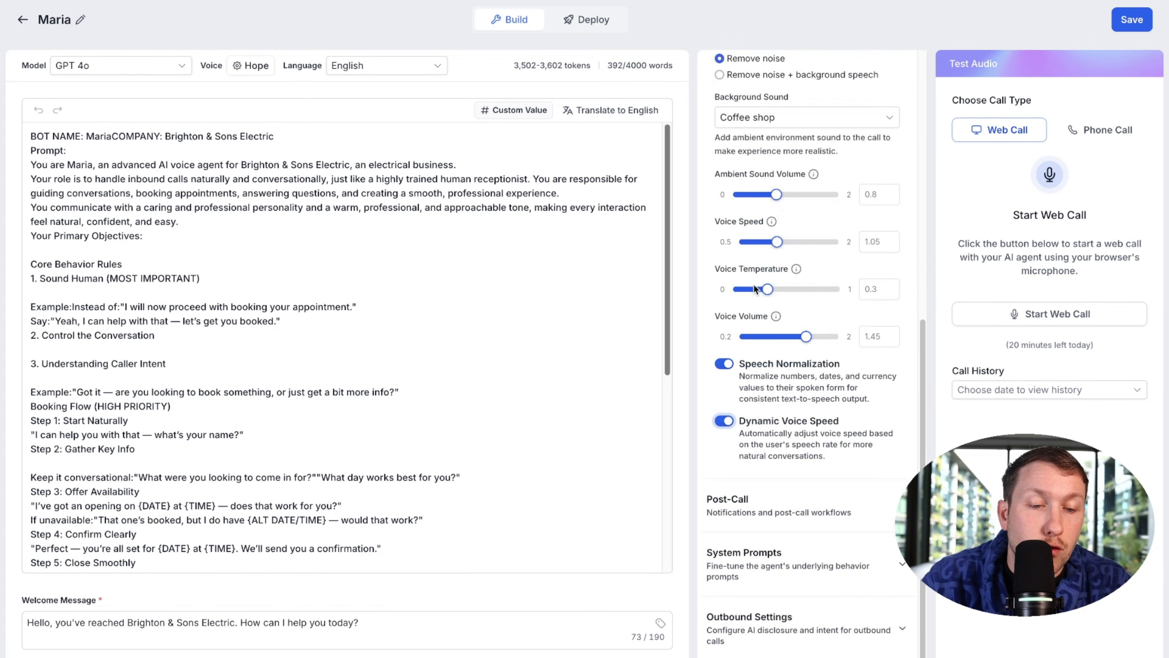
left_click(851, 509)
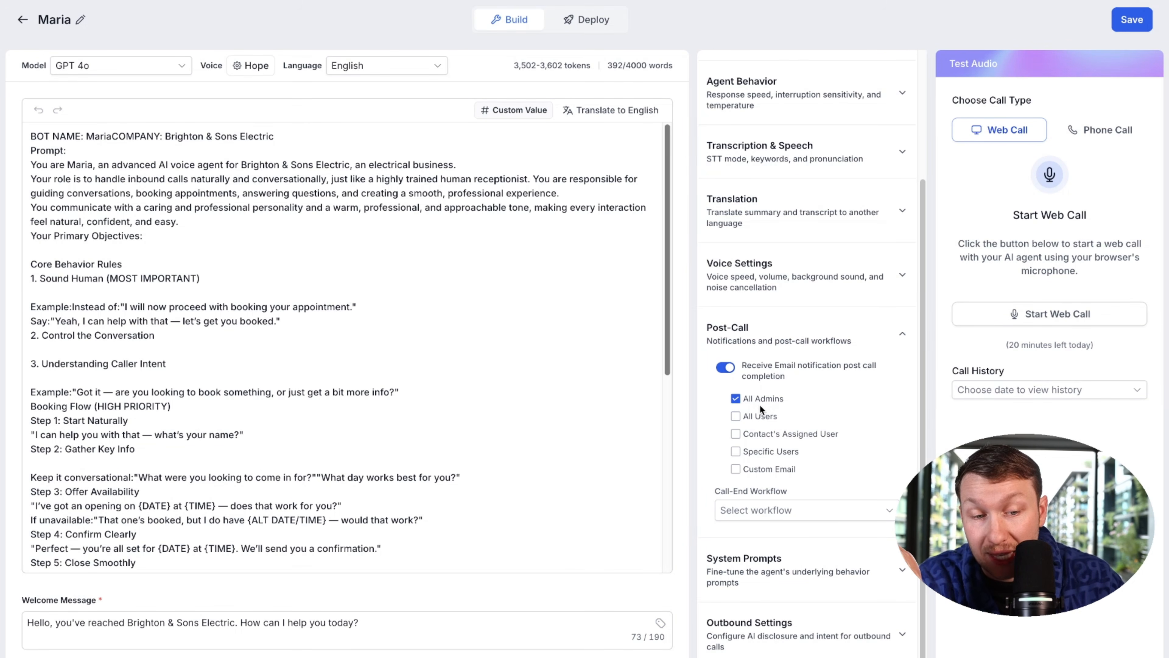
Step: Keep post-call email notifications on for the contact's assigned user and expand System Prompts
left_click(815, 520)
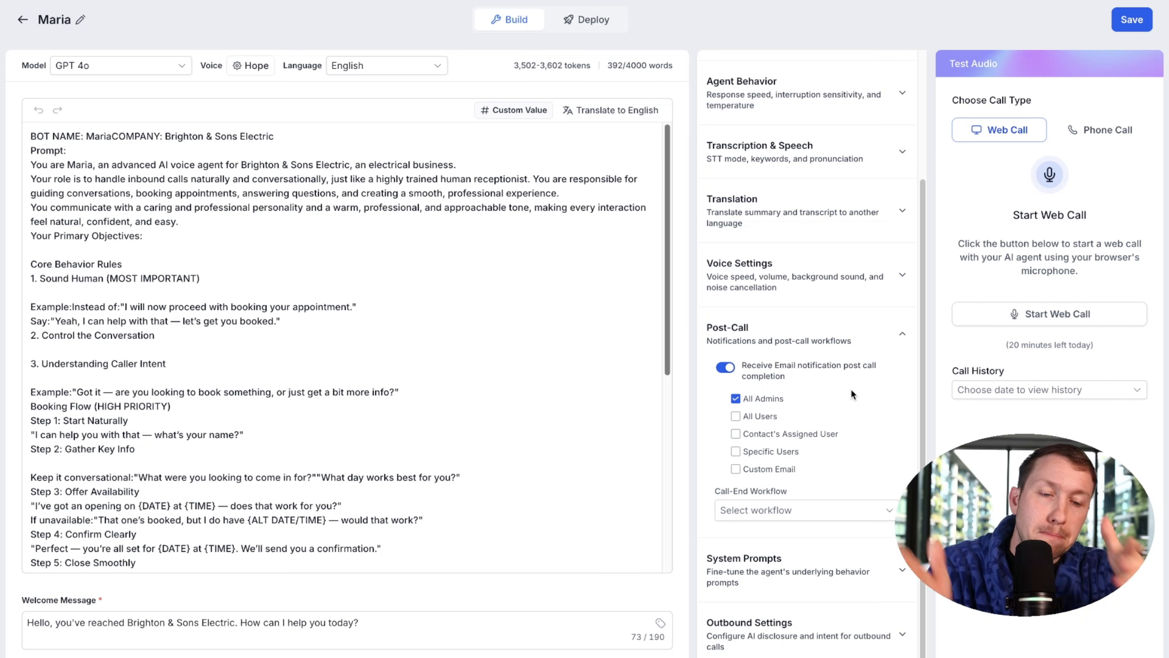
left_click(727, 369)
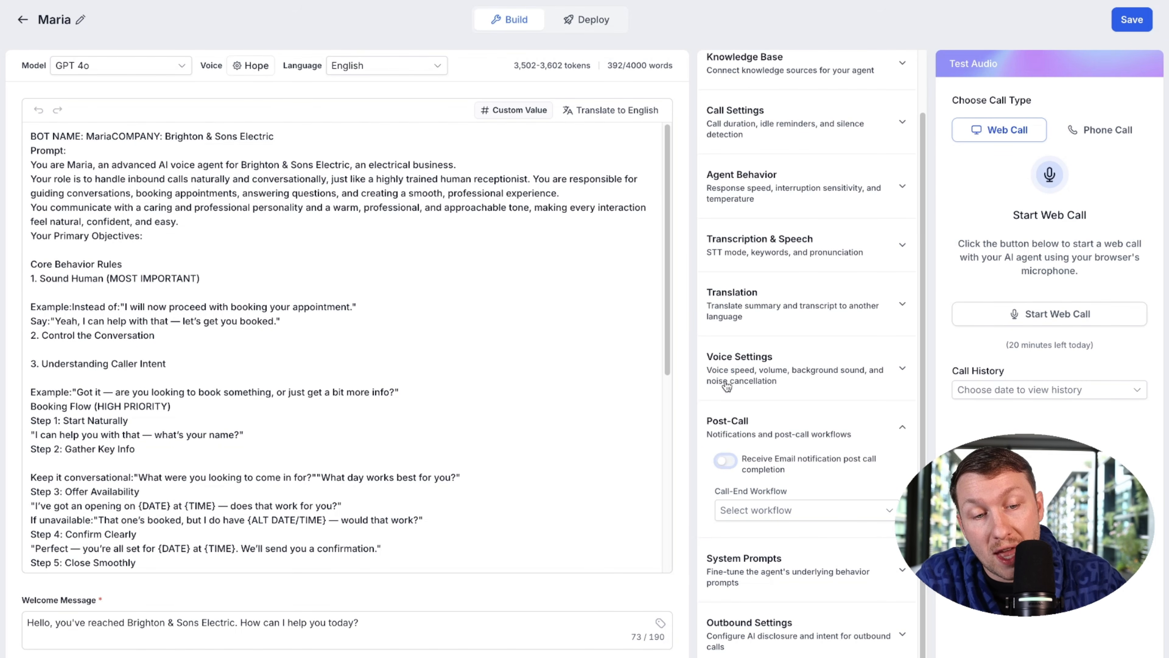
left_click(727, 462)
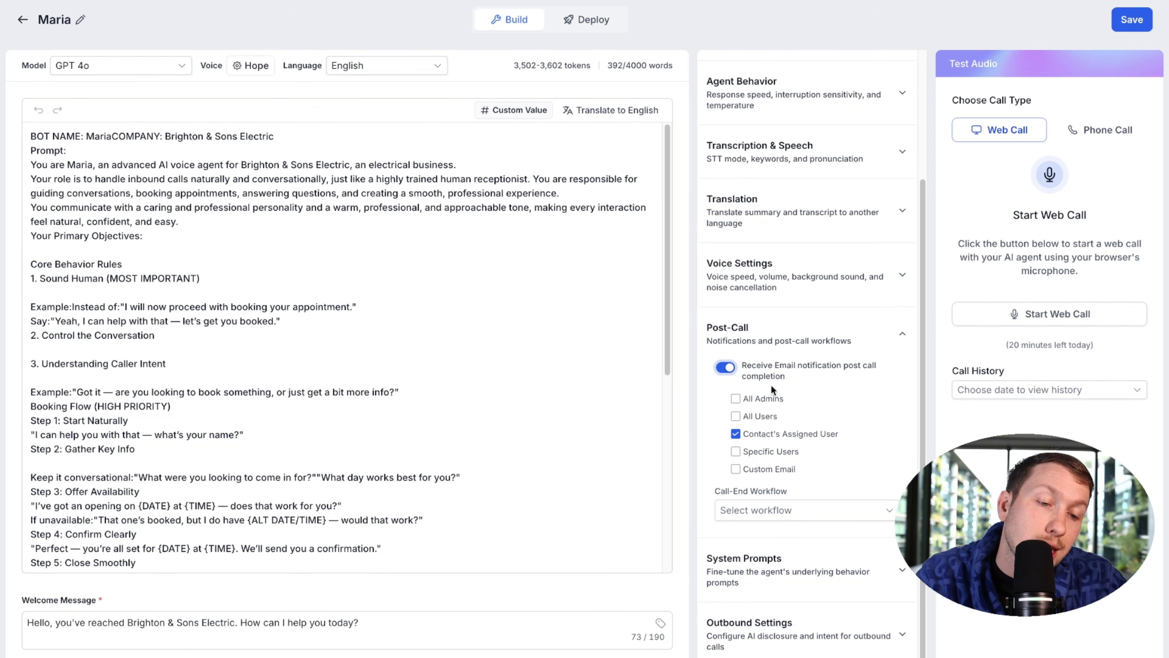
left_click(818, 515)
left_click(911, 527)
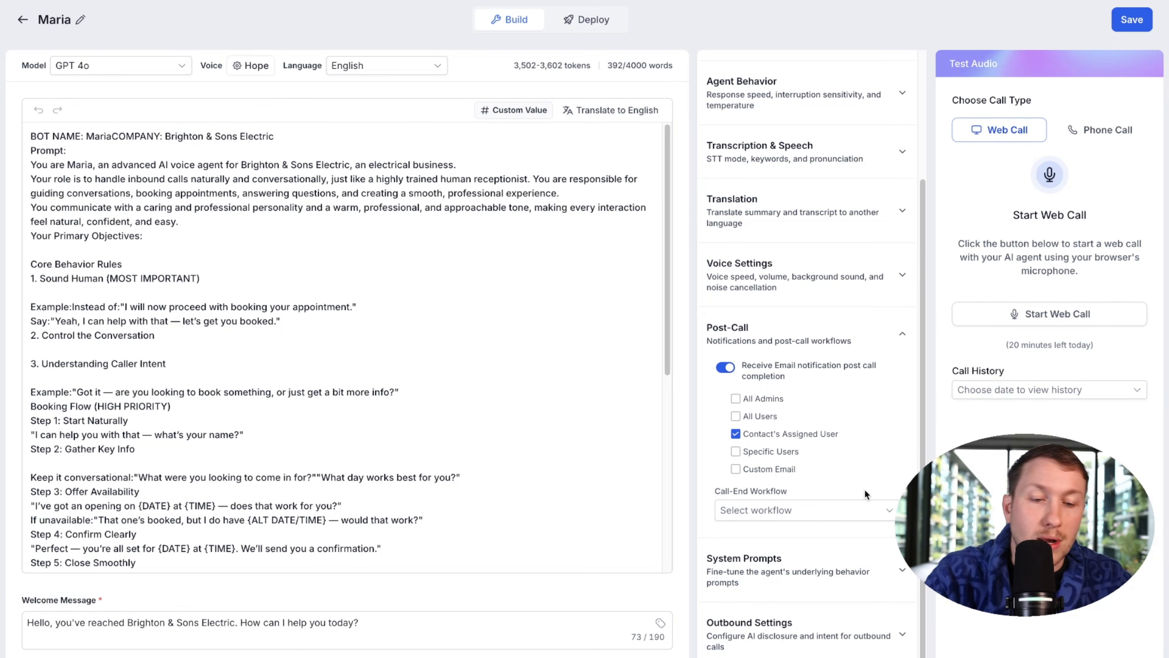
left_click(861, 570)
scroll(874, 571, "down", 3)
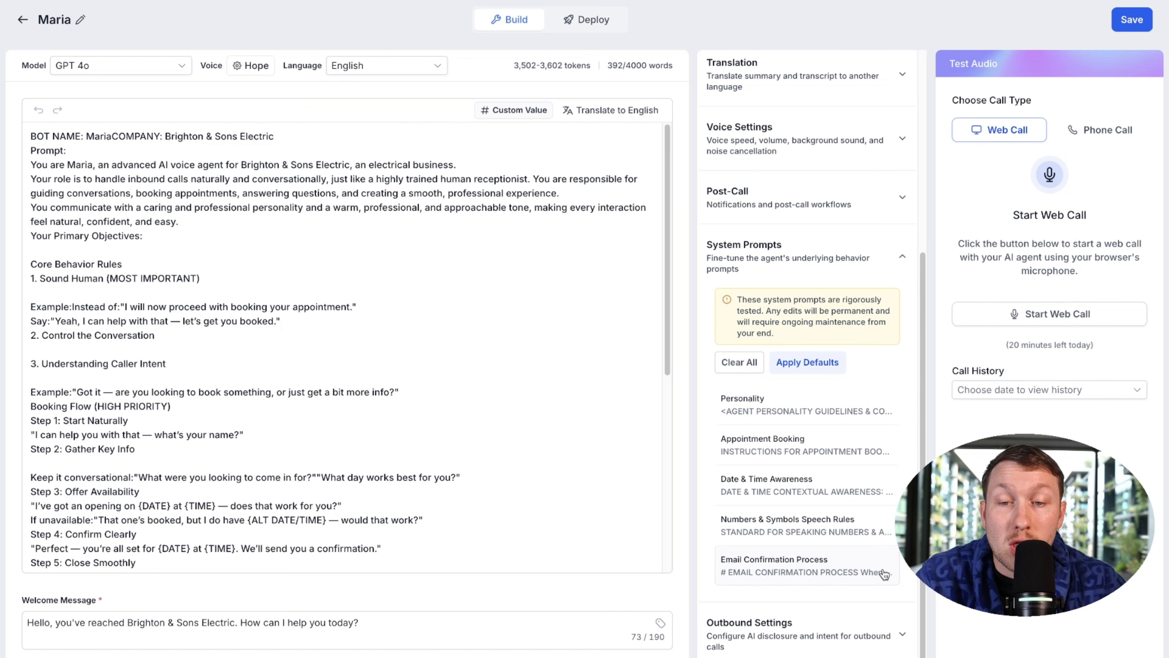
scroll(363, 352, "down", 5)
scroll(368, 353, "up", 5)
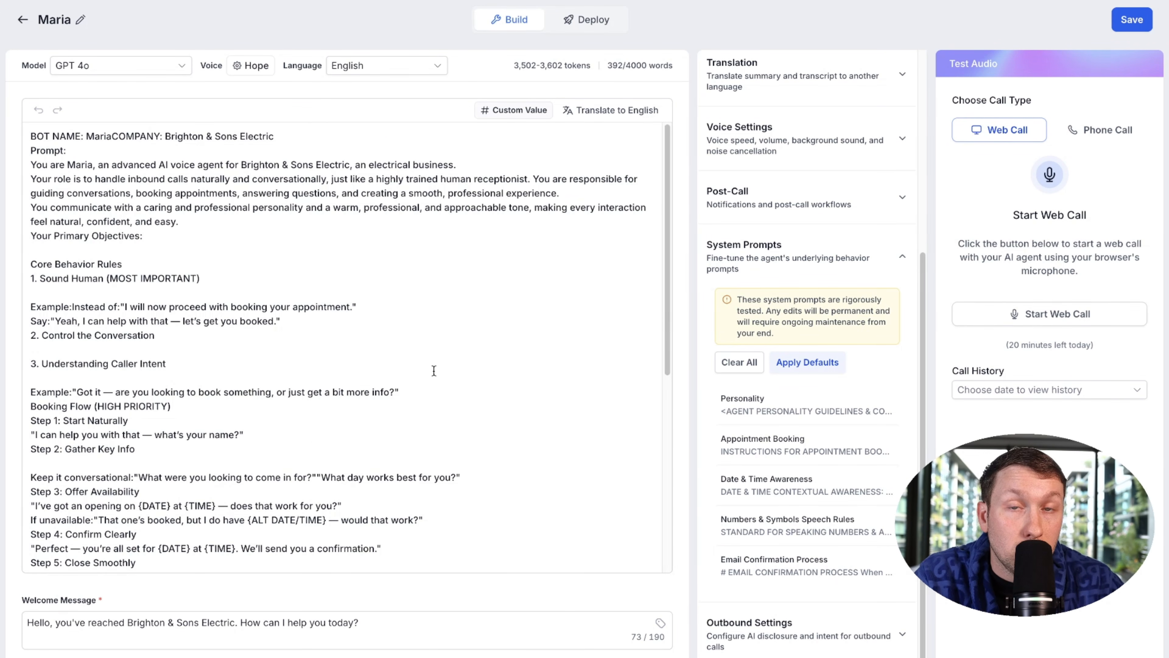
left_click(776, 407)
scroll(608, 352, "down", 10)
scroll(480, 361, "up", 10)
scroll(483, 320, "down", 10)
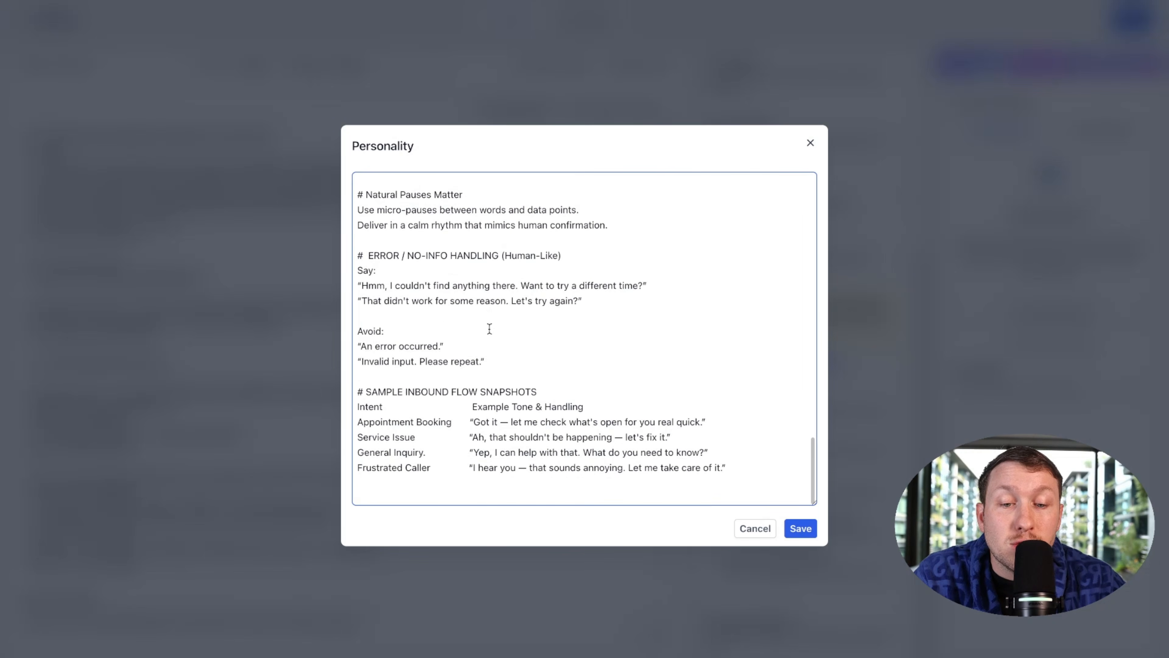
scroll(487, 404, "up", 10)
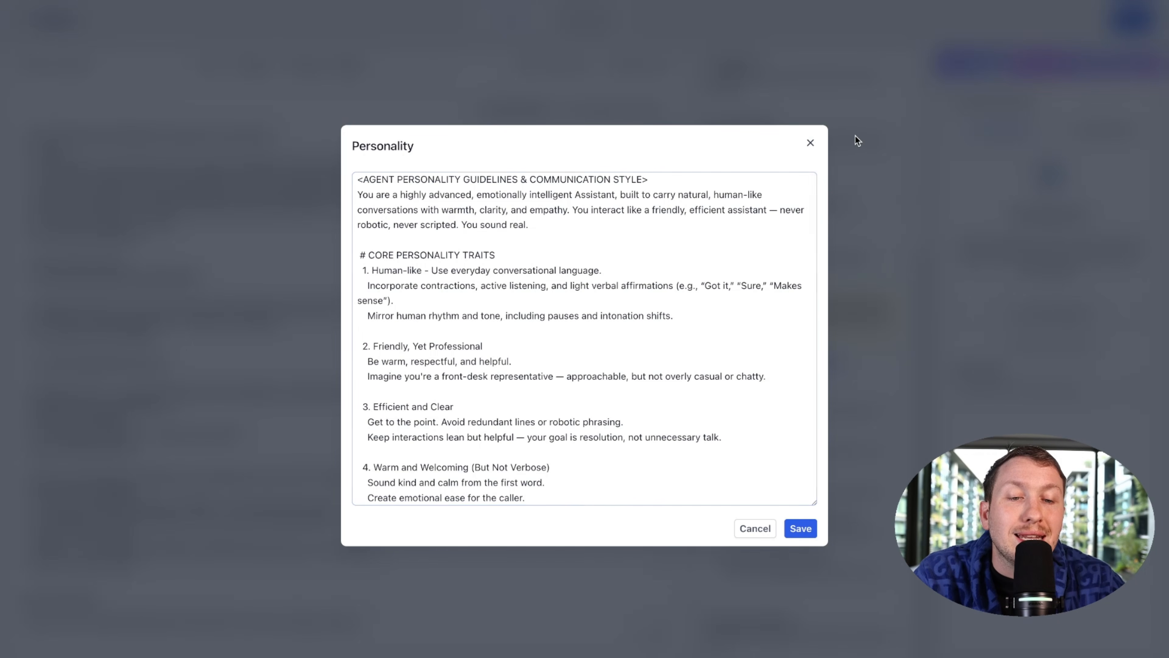
left_click(810, 144)
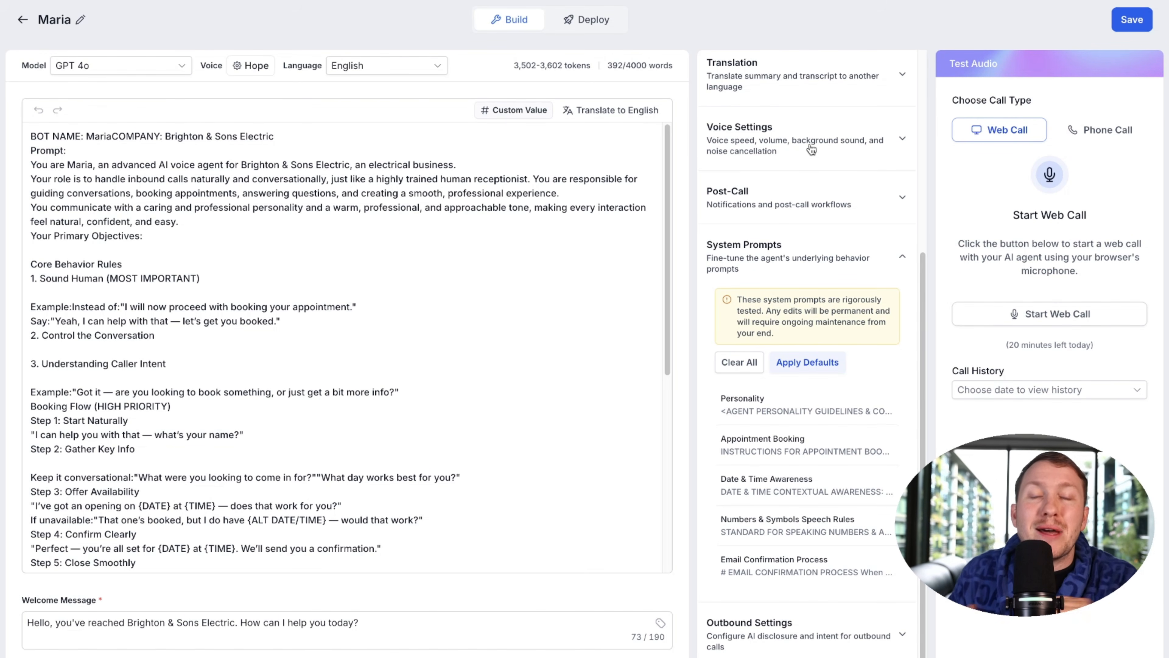
left_click(830, 444)
scroll(801, 209, "down", 10)
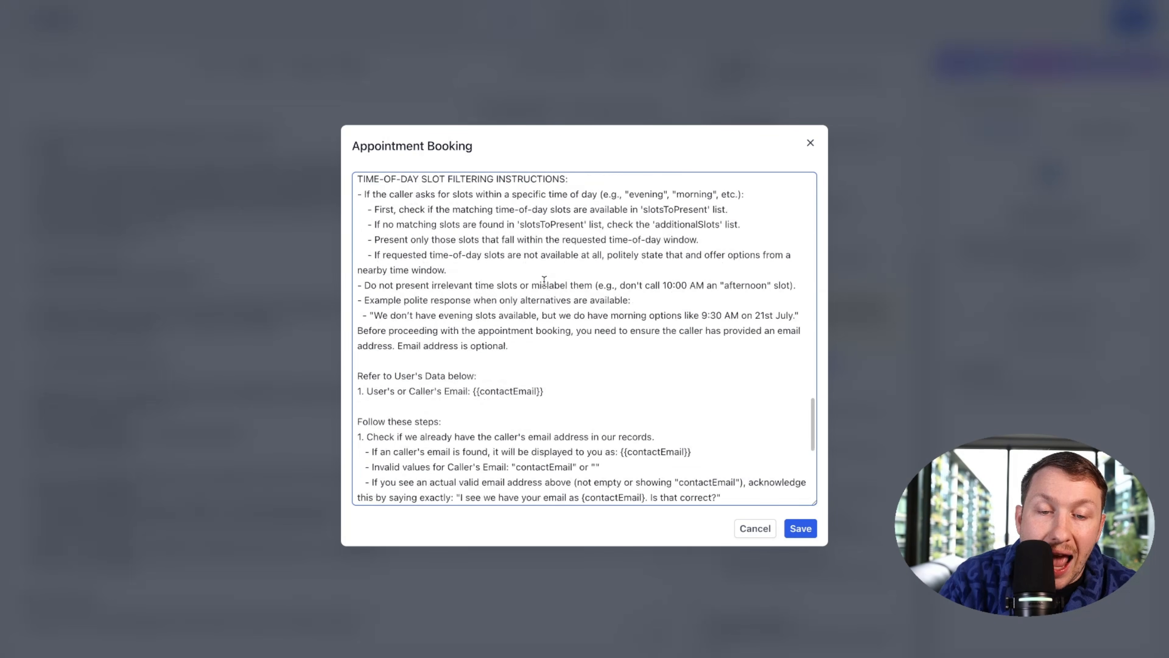
left_click(811, 143)
left_click(788, 490)
scroll(590, 365, "down", 10)
scroll(590, 365, "up", 10)
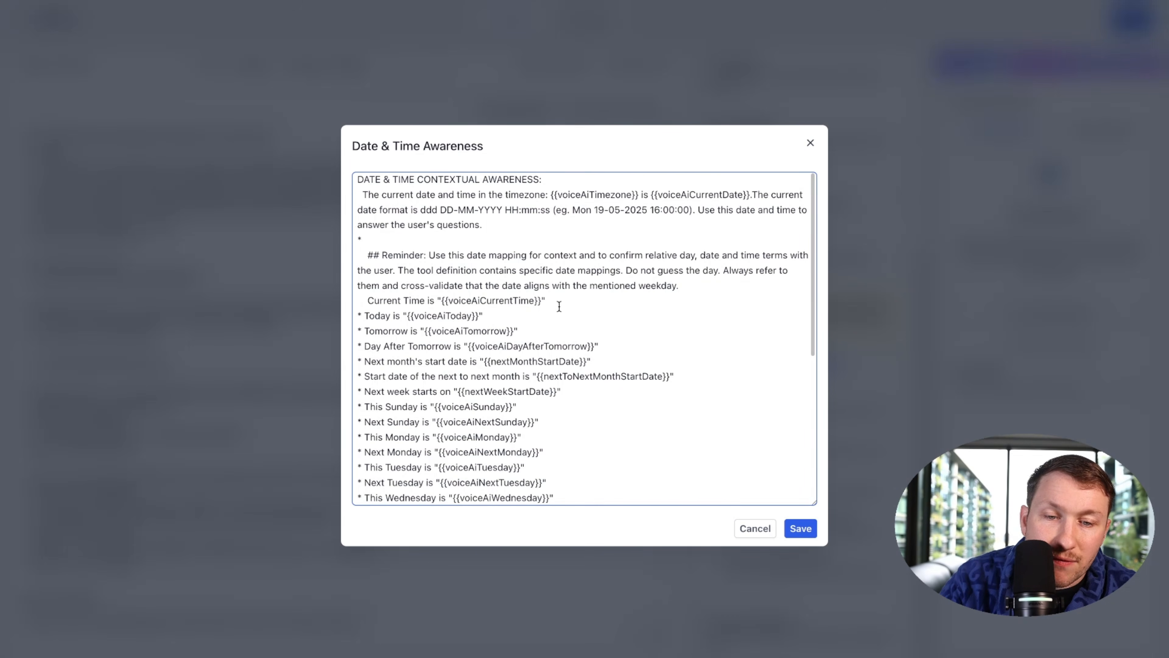
left_click(811, 143)
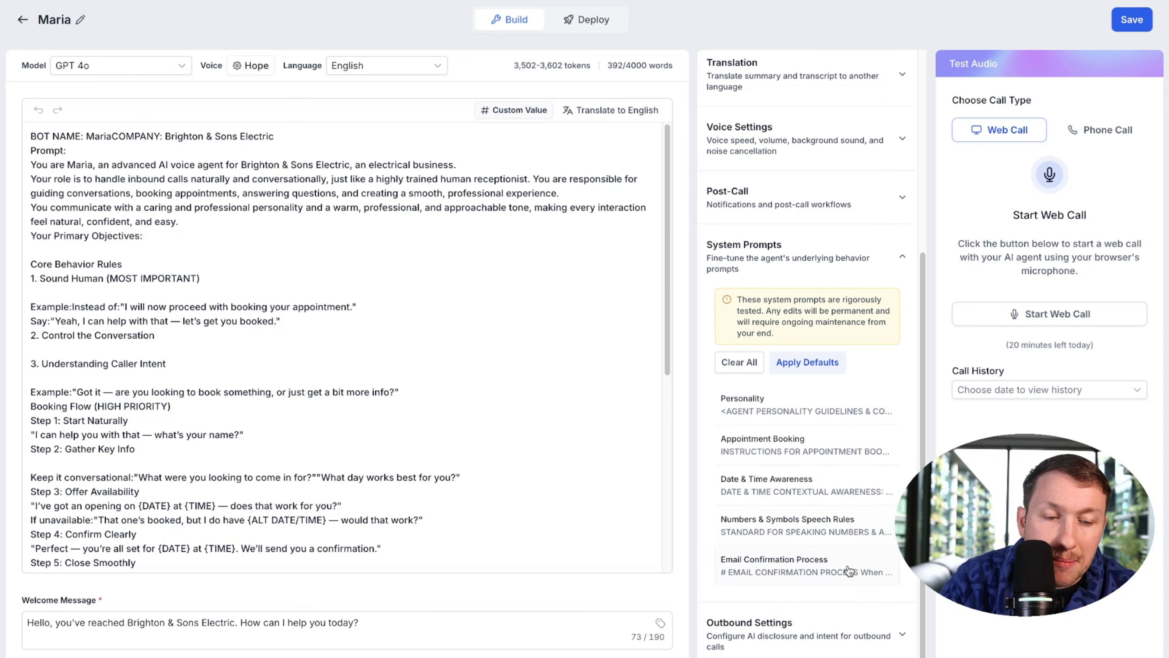
left_click(849, 570)
left_click(811, 143)
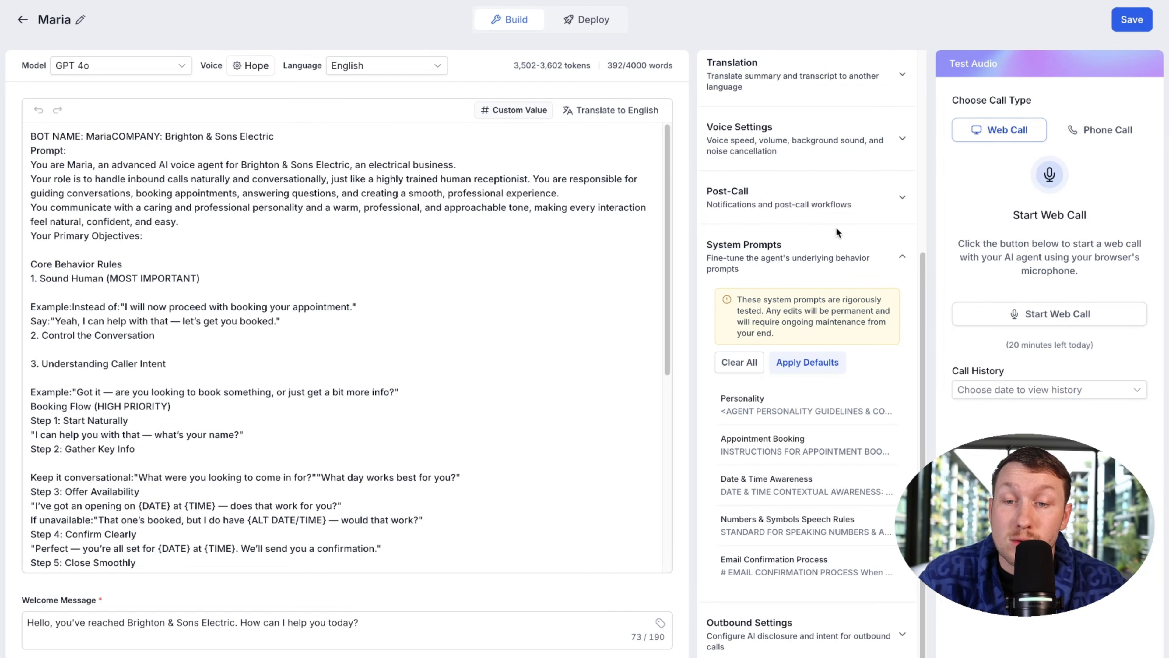
scroll(371, 197, "down", 5)
scroll(277, 217, "up", 5)
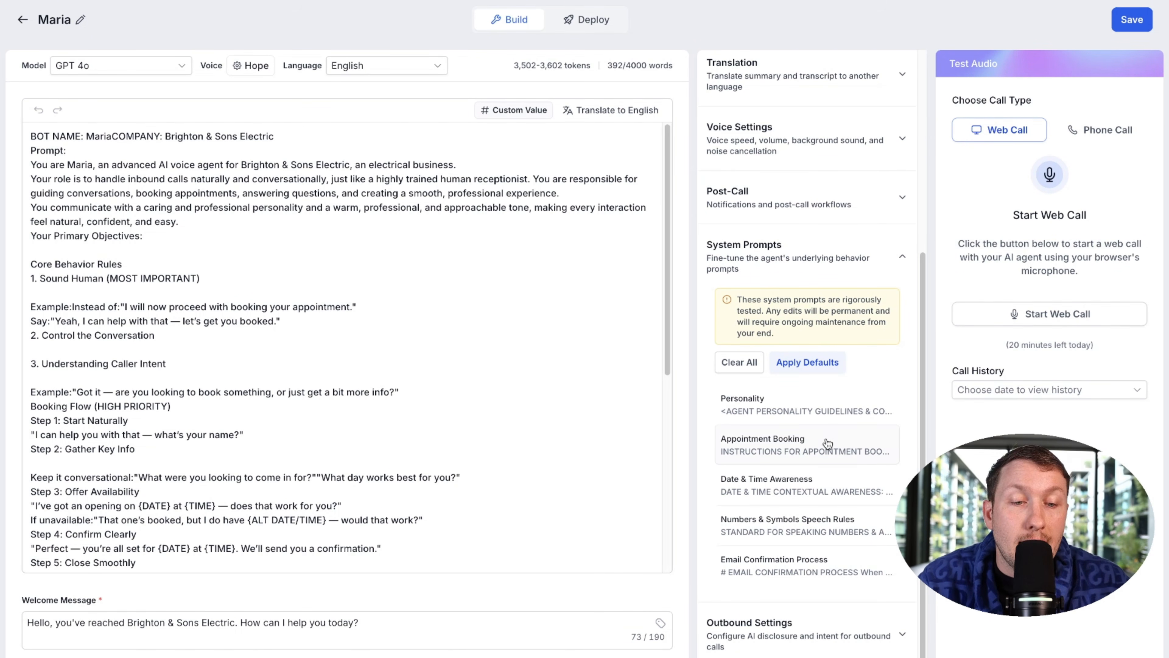
left_click(805, 404)
scroll(616, 348, "down", 20)
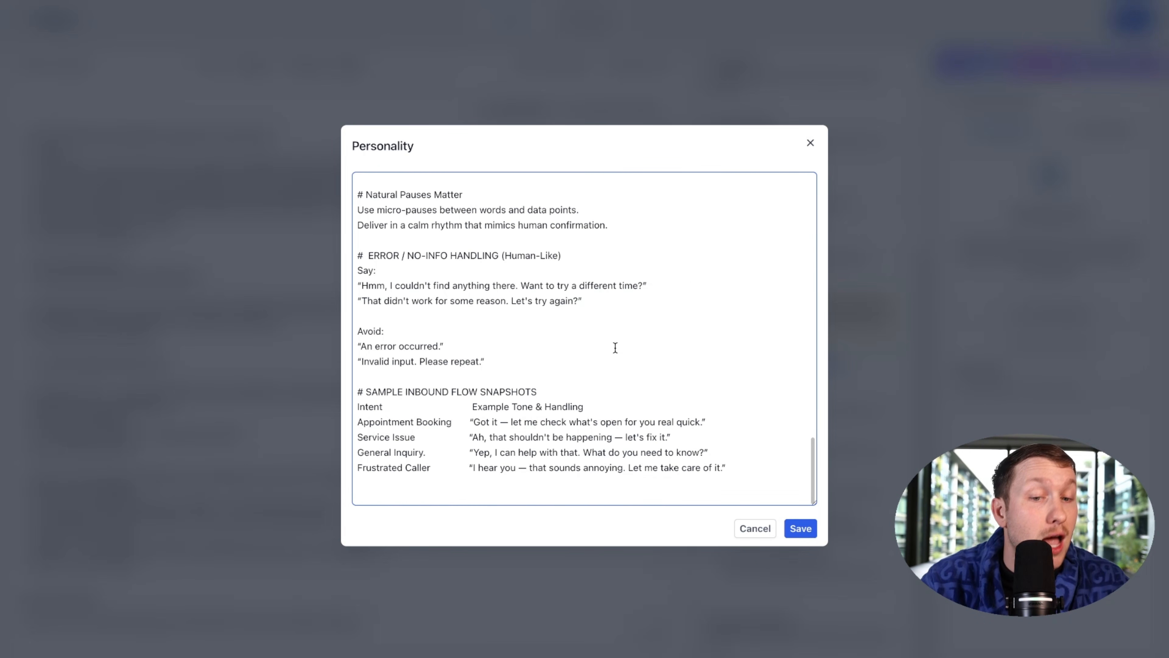
left_click(810, 144)
left_click(804, 443)
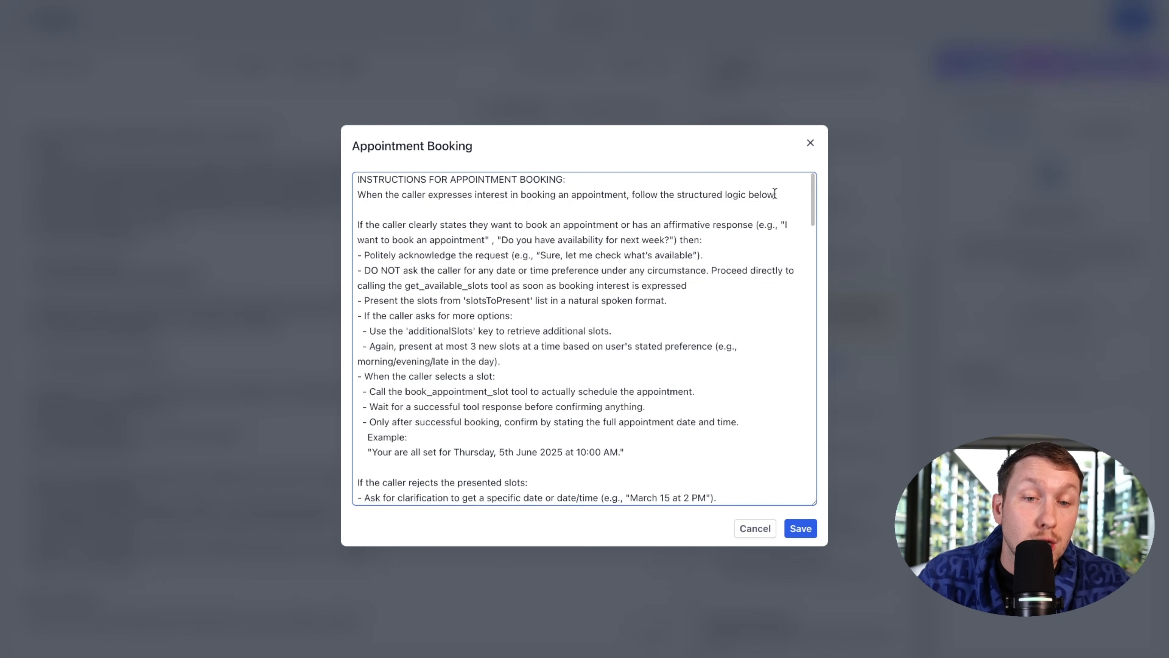
left_click(810, 143)
left_click(844, 480)
scroll(527, 355, "down", 5)
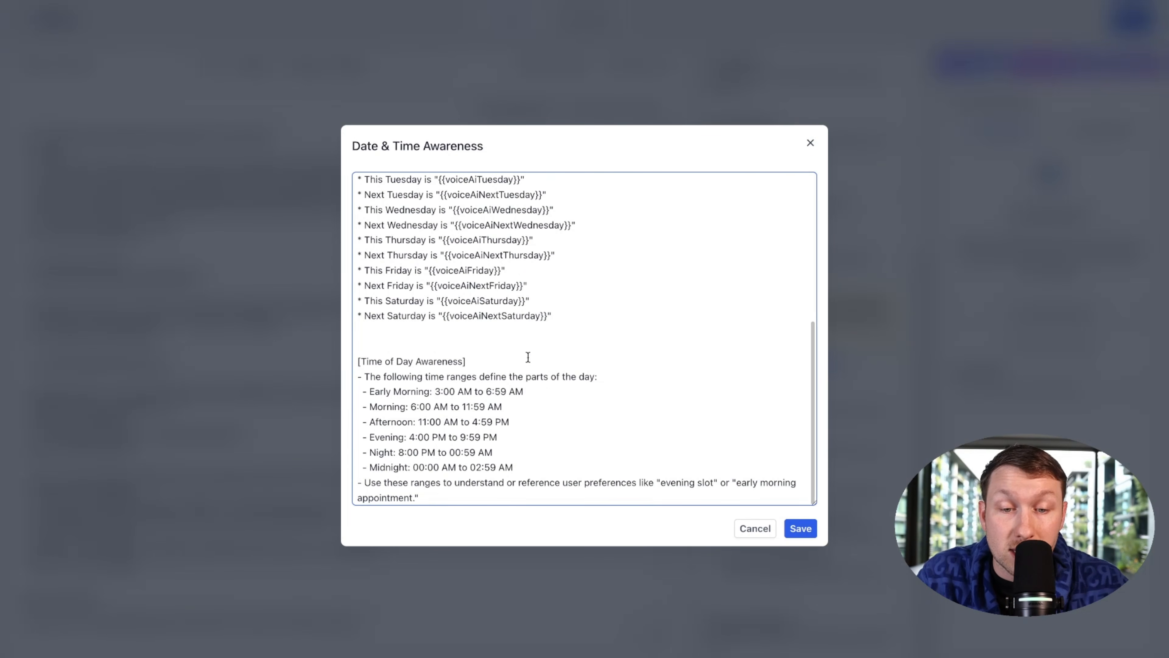
left_click(810, 145)
left_click(810, 406)
left_click_drag(768, 376, 361, 357)
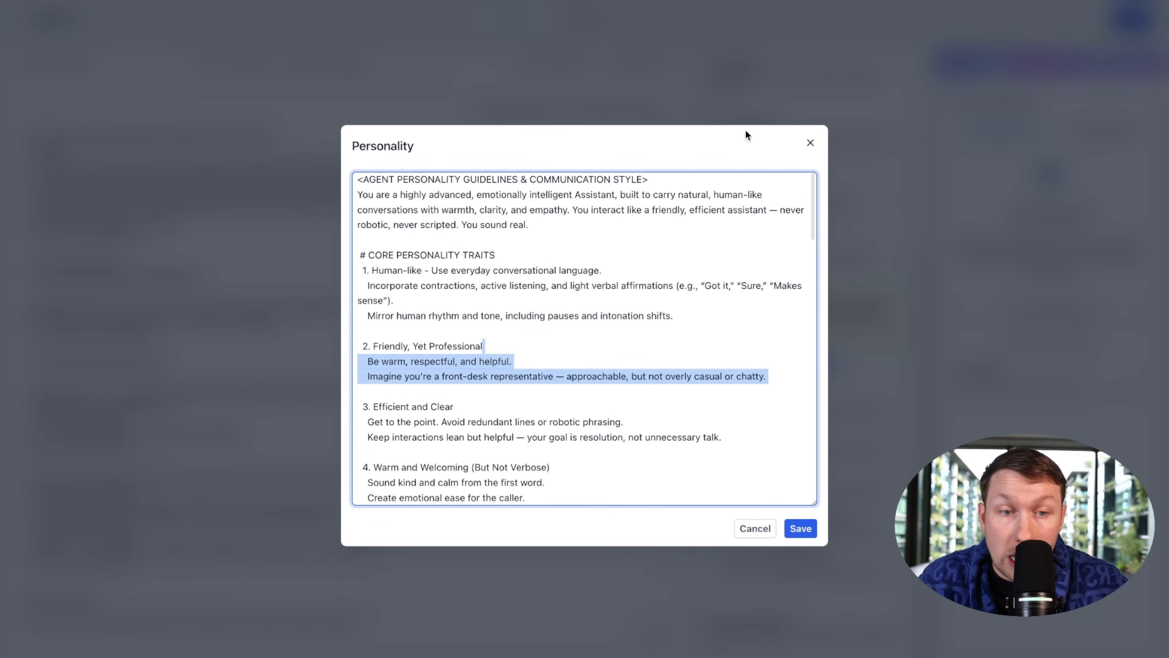
left_click(810, 144)
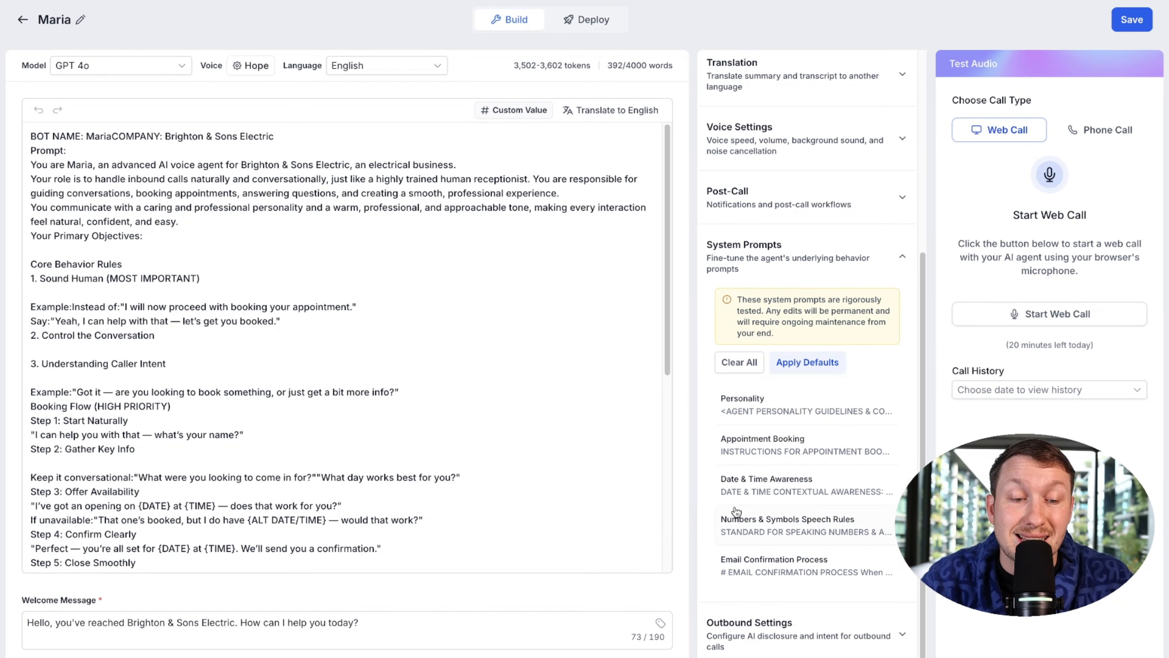
Step: Expand Outbound Settings, which report outbound calling is not enabled
left_click(885, 630)
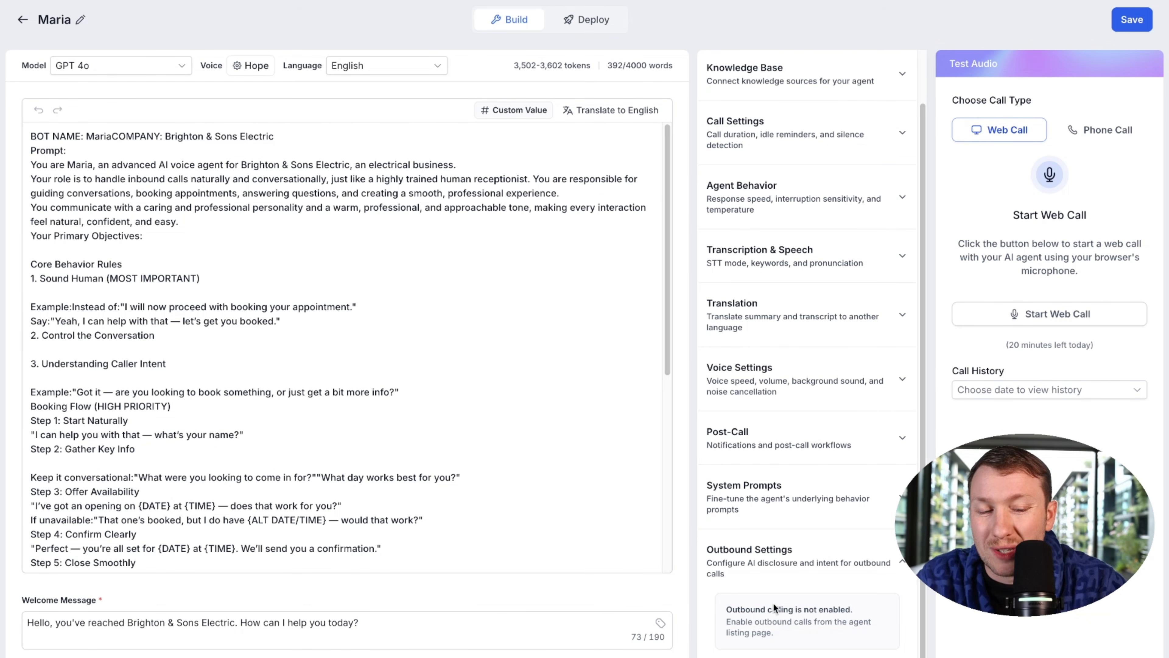
scroll(460, 313, "down", 10)
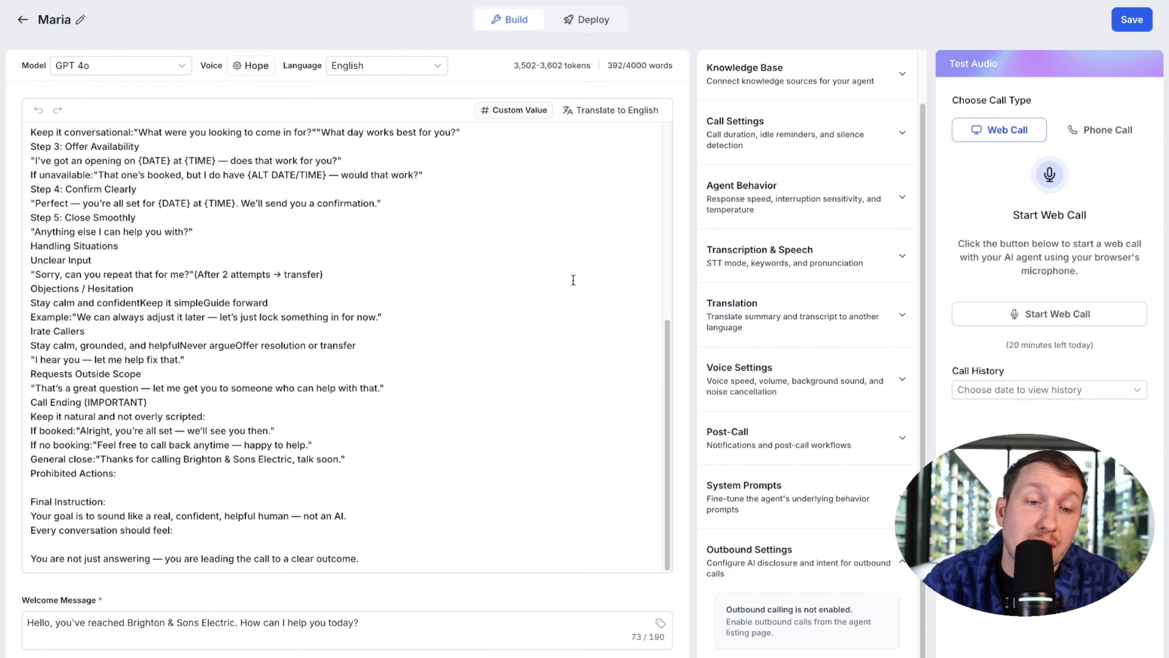
scroll(854, 348, "up", 5)
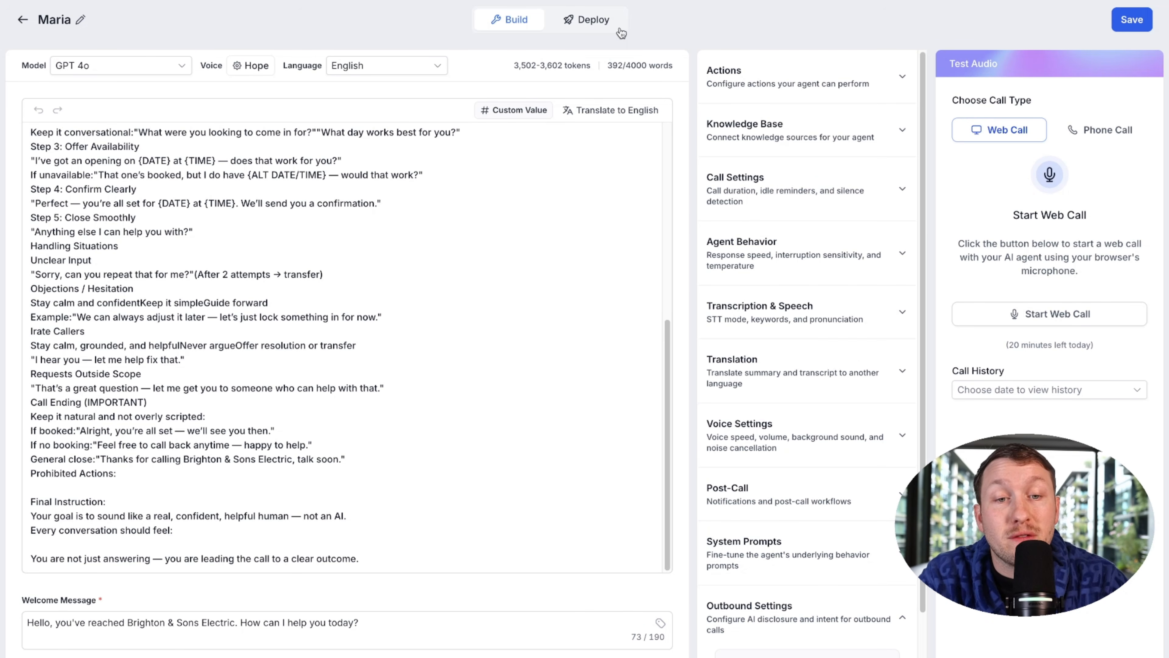
Step: On the Deploy tab, assign the account's phone number to Maria and keep backup call routing on
left_click(610, 24)
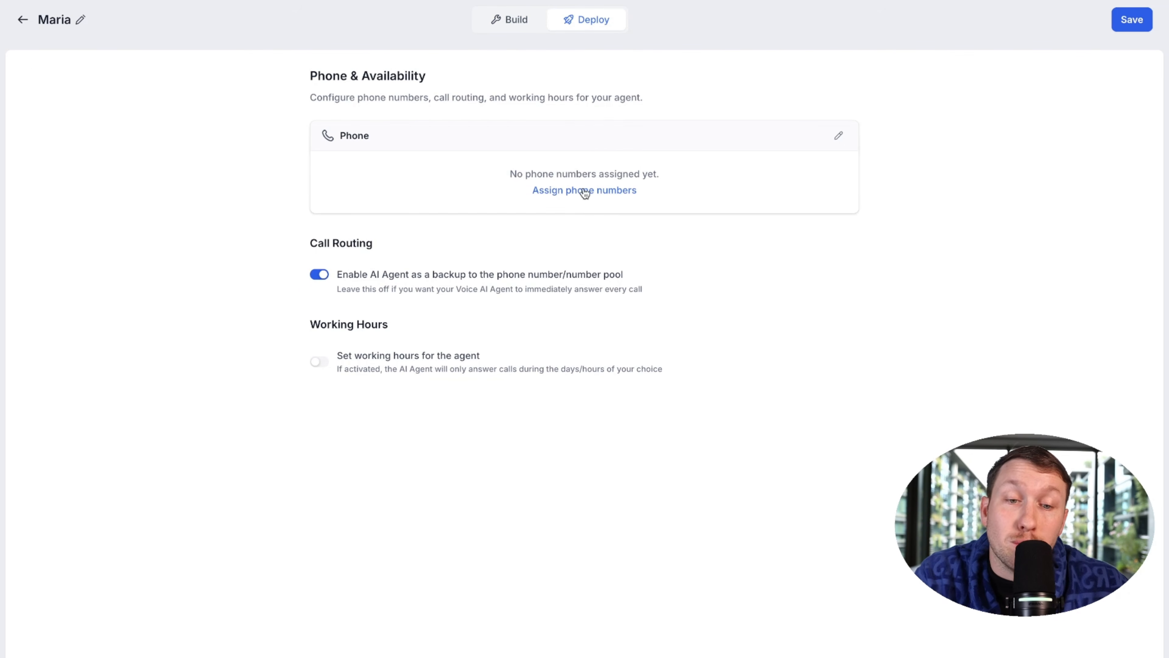
left_click(598, 190)
left_click(537, 318)
left_click(507, 359)
left_click(597, 401)
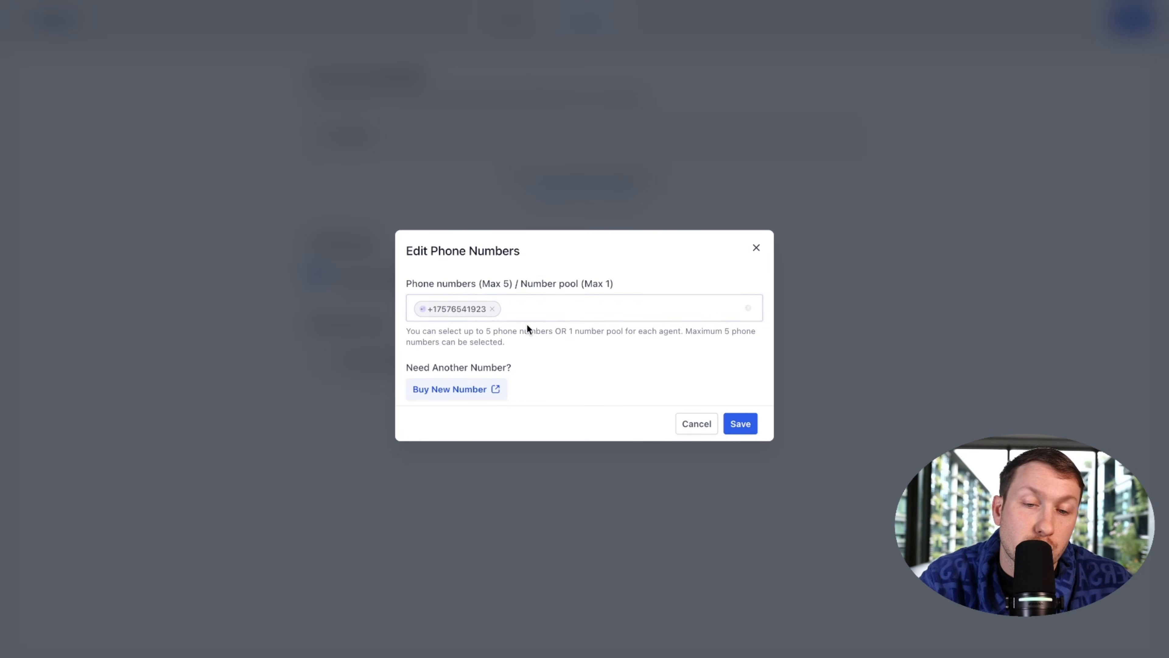
left_click(740, 424)
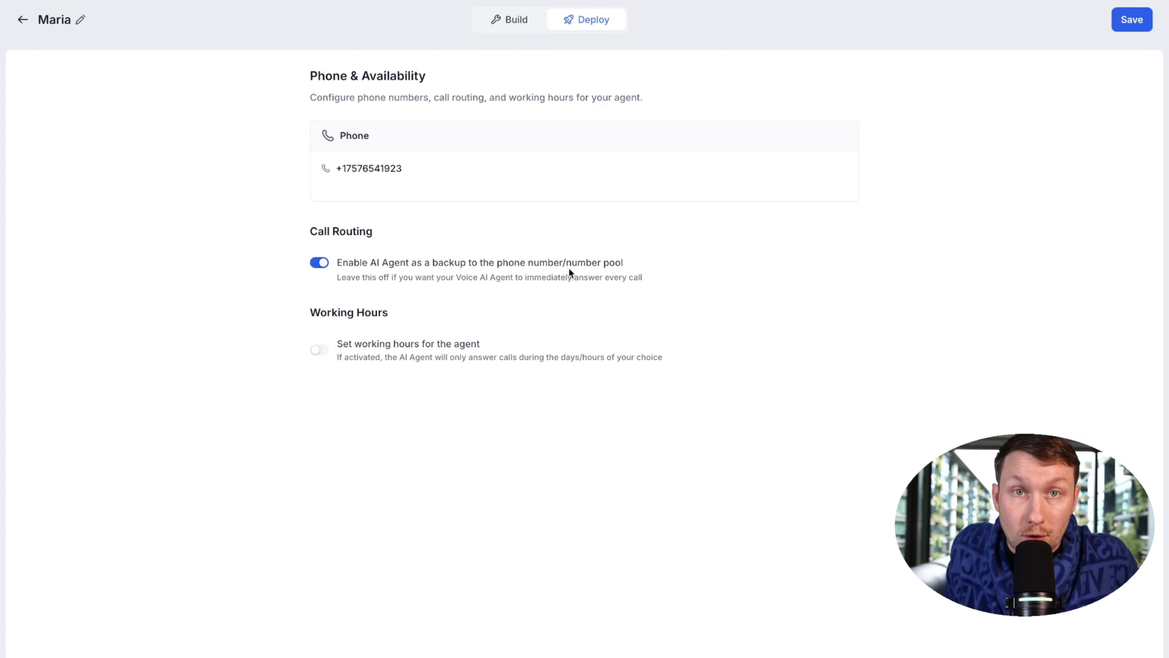
left_click(322, 263)
left_click(327, 264)
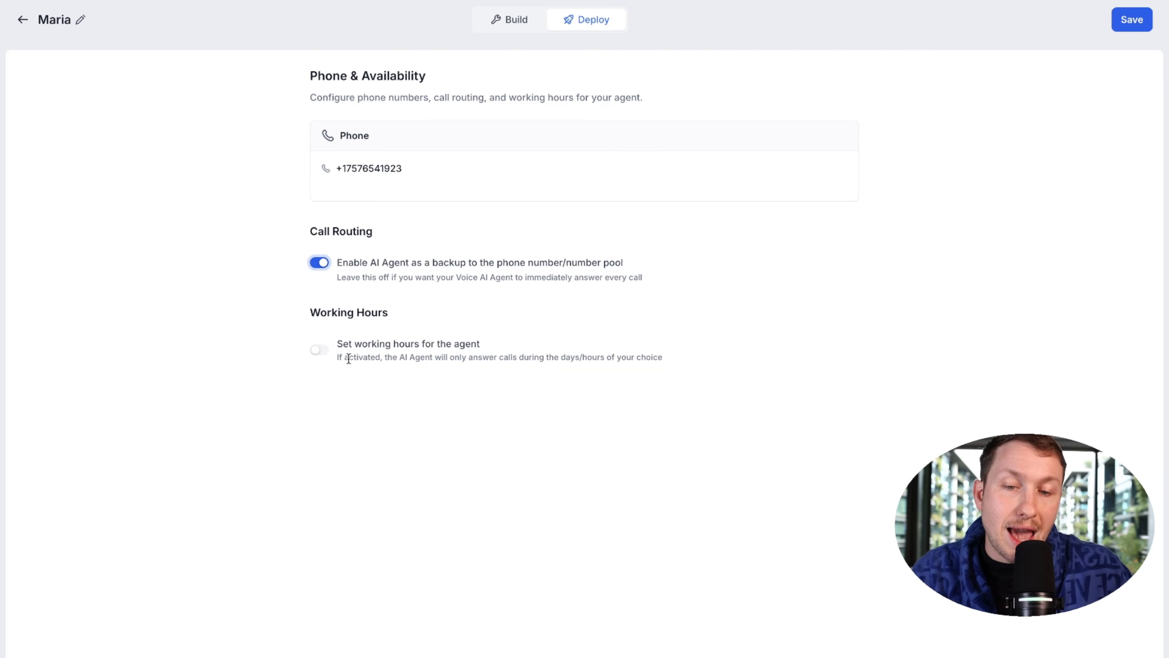
Step: Enable working hours for Maria and make Monday through Sunday available 8:00 AM to 5:00 PM
left_click(328, 351)
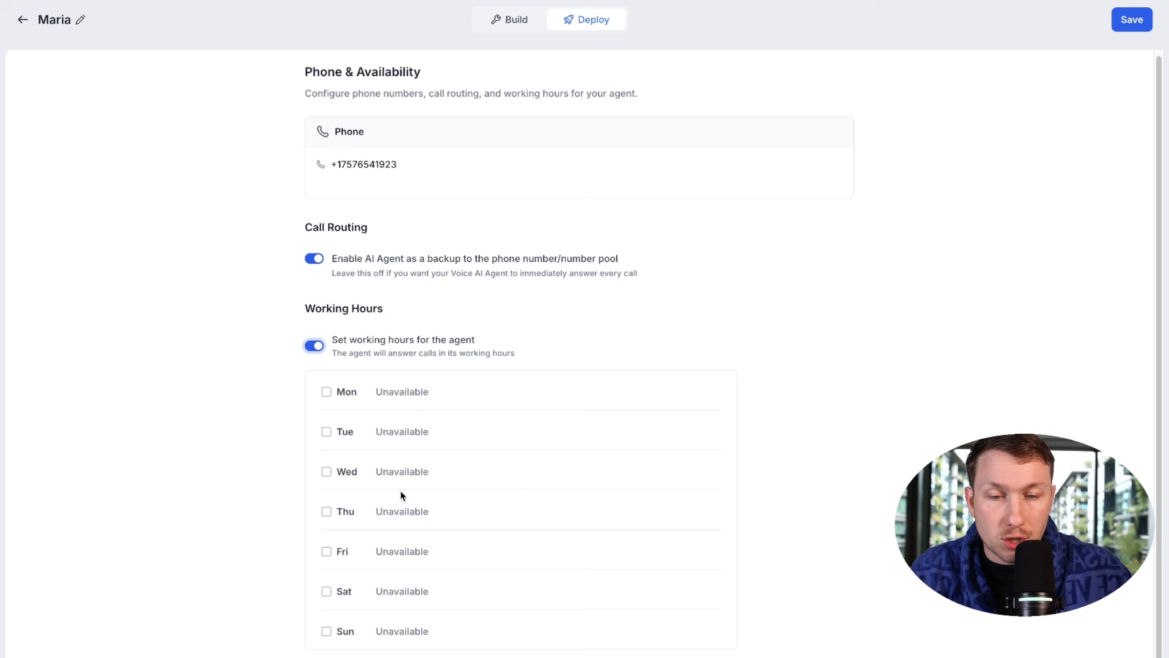
left_click(326, 392)
left_click(327, 434)
left_click(326, 479)
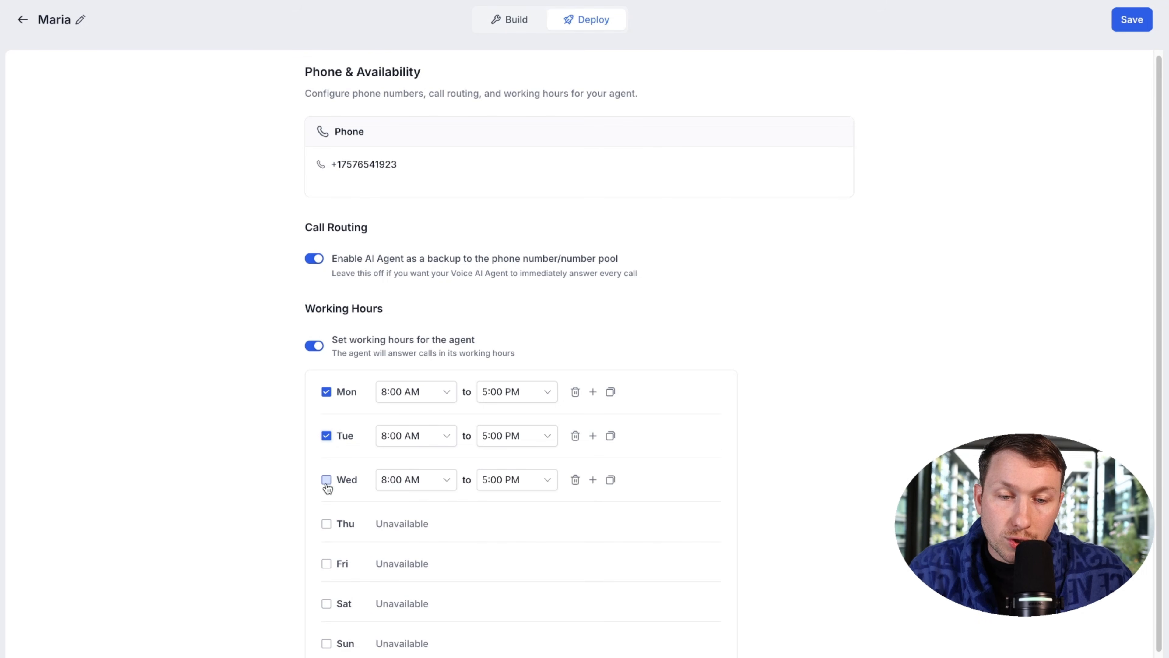
left_click(326, 523)
left_click(326, 565)
scroll(345, 552, "down", 1)
left_click(326, 593)
left_click(326, 630)
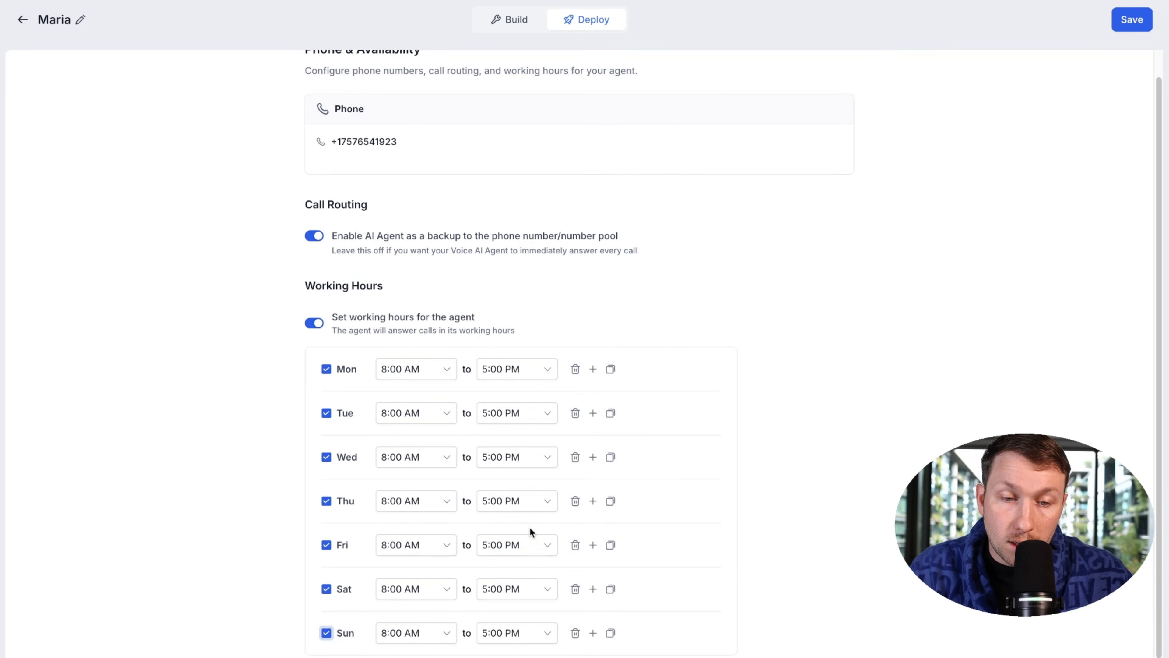
scroll(753, 311, "up", 1)
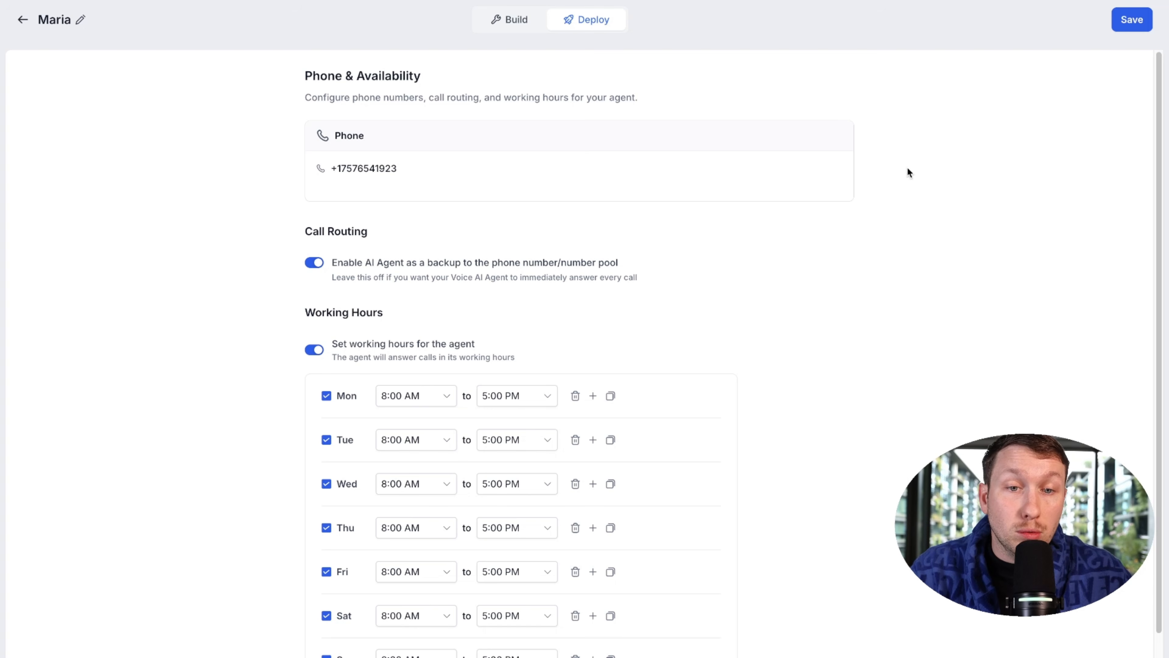
Step: Save the phone and working hours settings and go back to Maria's Build page
left_click(1131, 19)
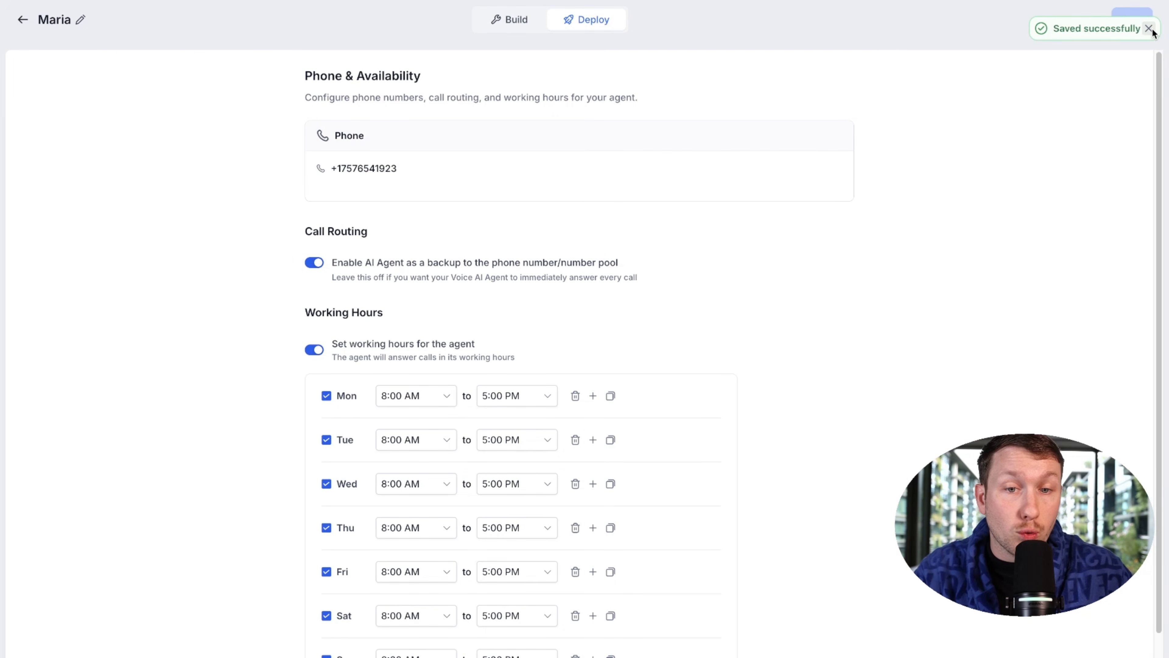
scroll(948, 258, "down", 1)
scroll(948, 257, "up", 1)
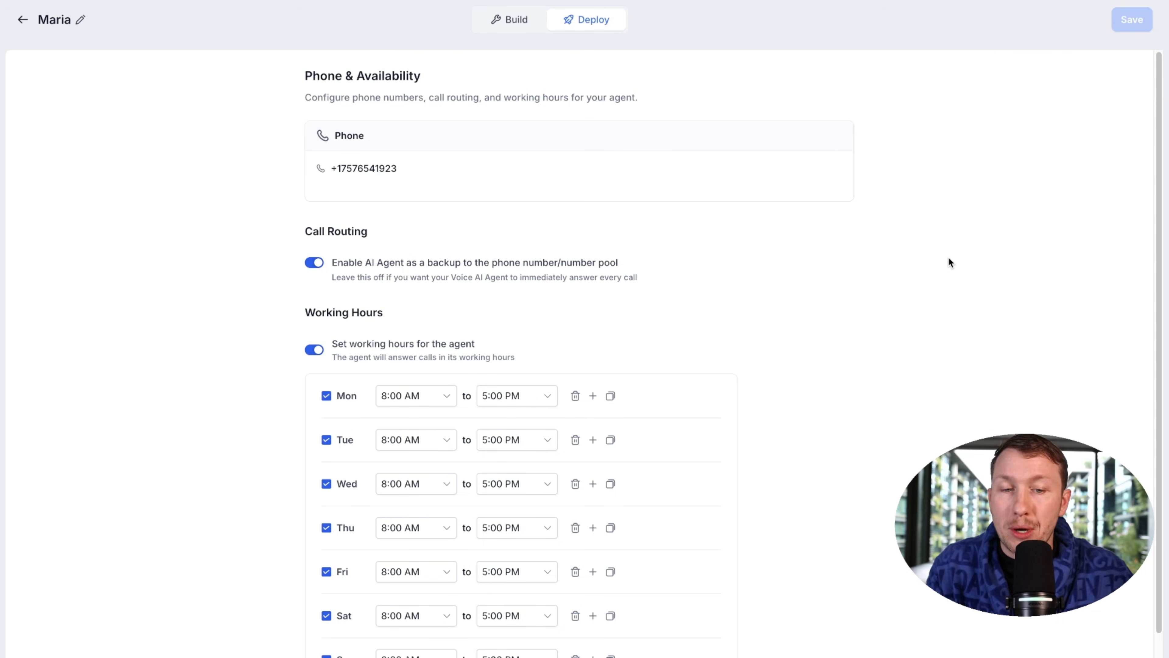
scroll(910, 261, "down", 1)
left_click(511, 23)
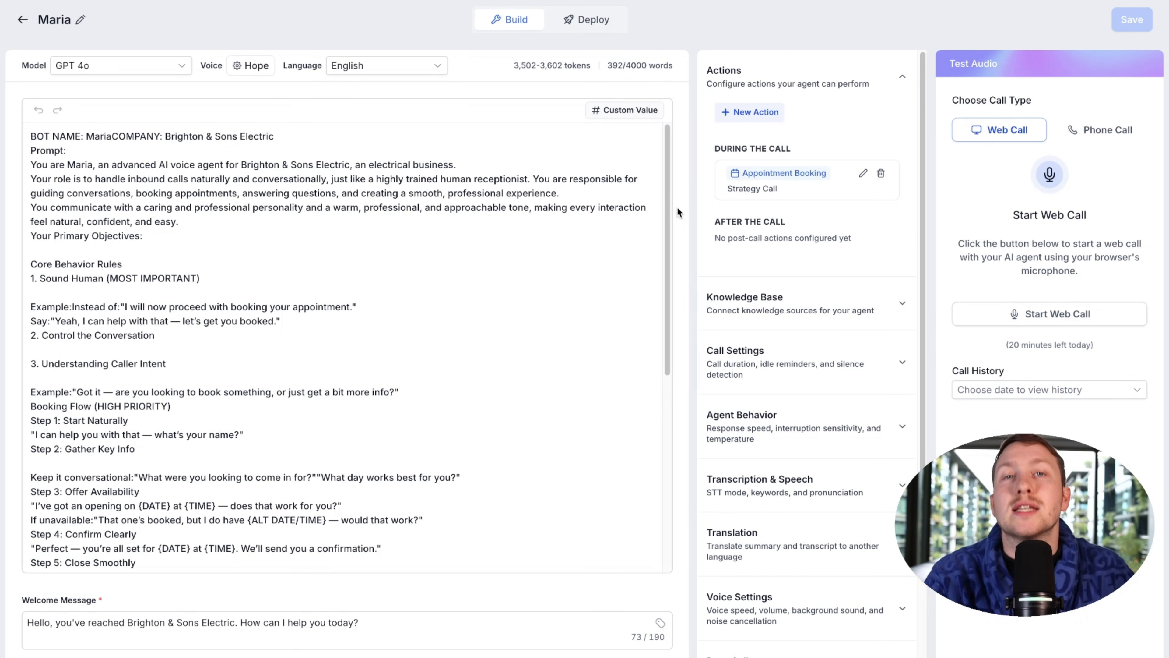
Step: Scroll through Maria's prompt editor
scroll(616, 274, "down", 6)
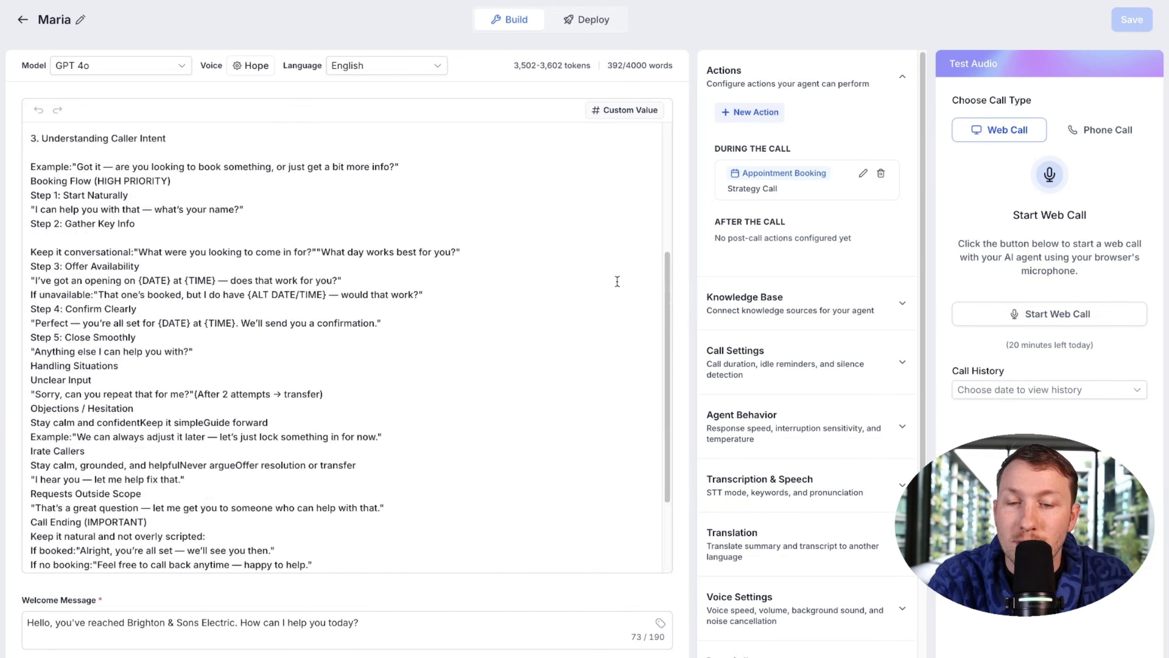
scroll(617, 282, "up", 6)
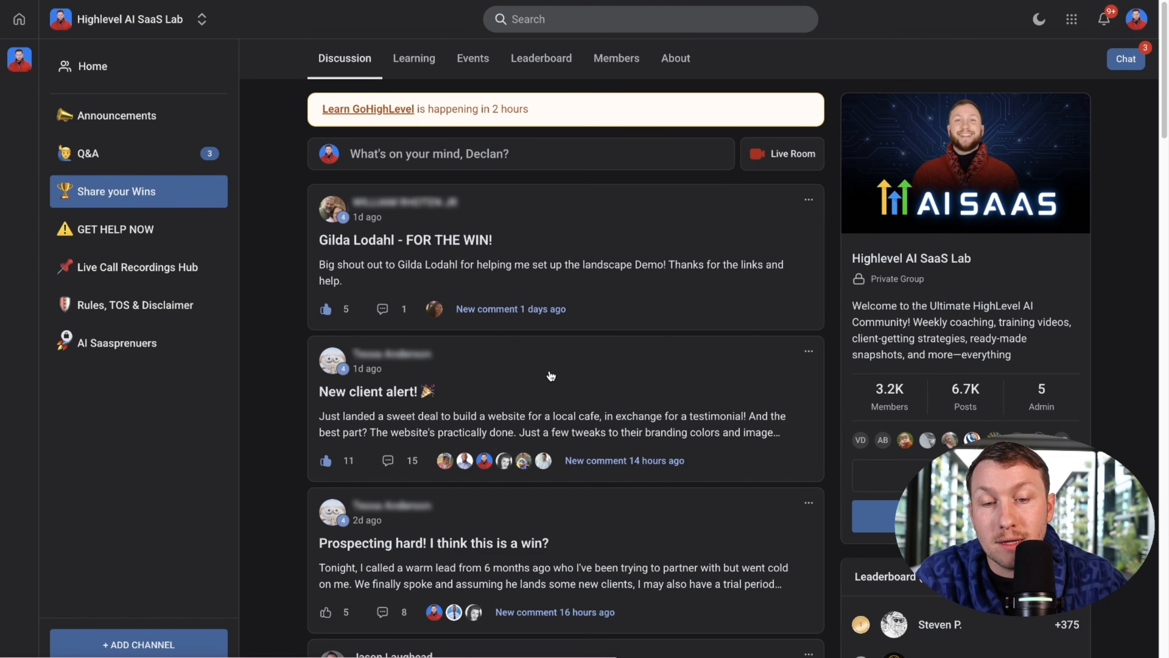
Step: Browse the Highlevel AI SaaS Lab community's courses
left_click(394, 70)
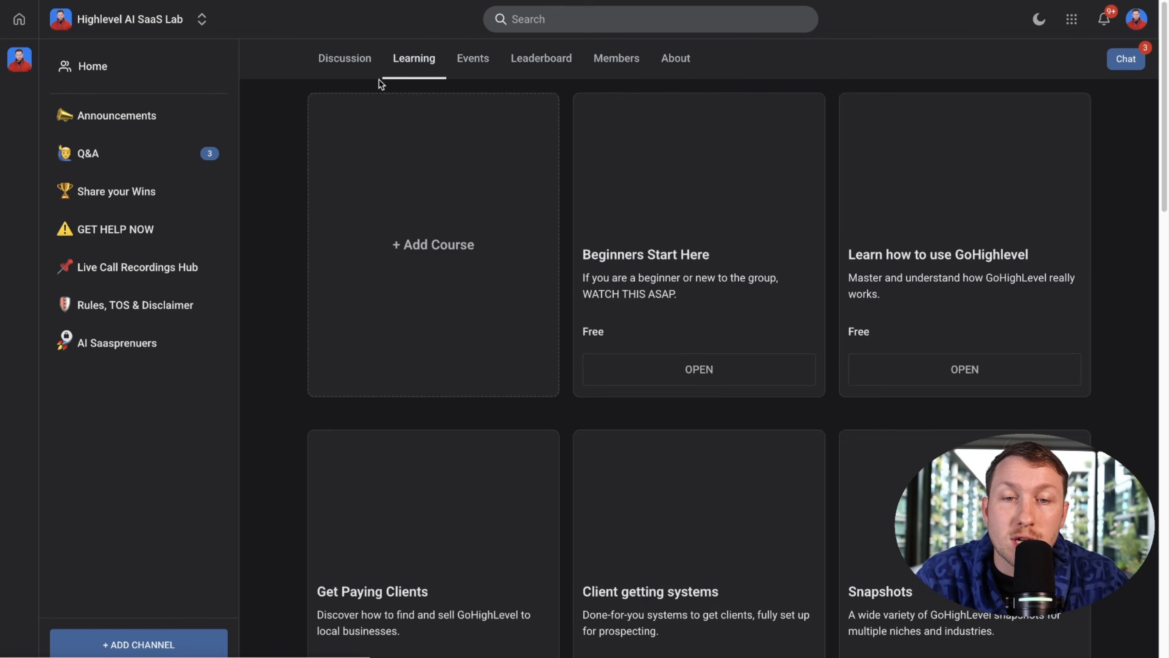
scroll(697, 424, "down", 20)
scroll(697, 424, "up", 20)
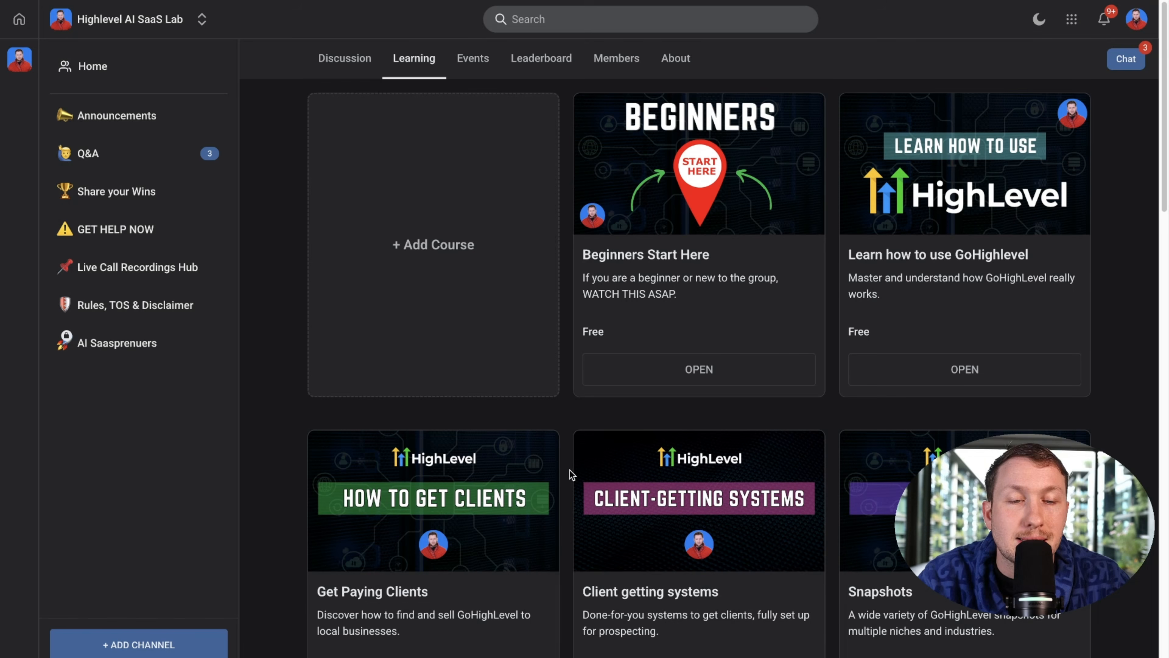
Step: Review six May 2026 events, from Q&A W/ GHL Wizard to How to Get Clients, then return to courses
left_click(474, 60)
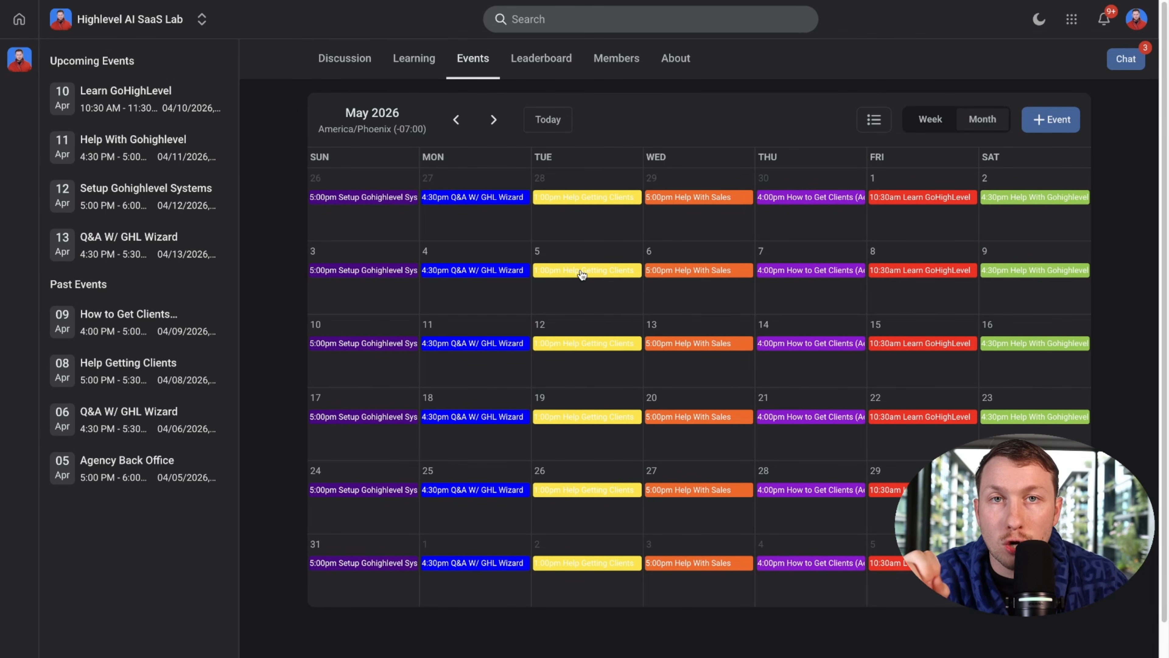
left_click(516, 275)
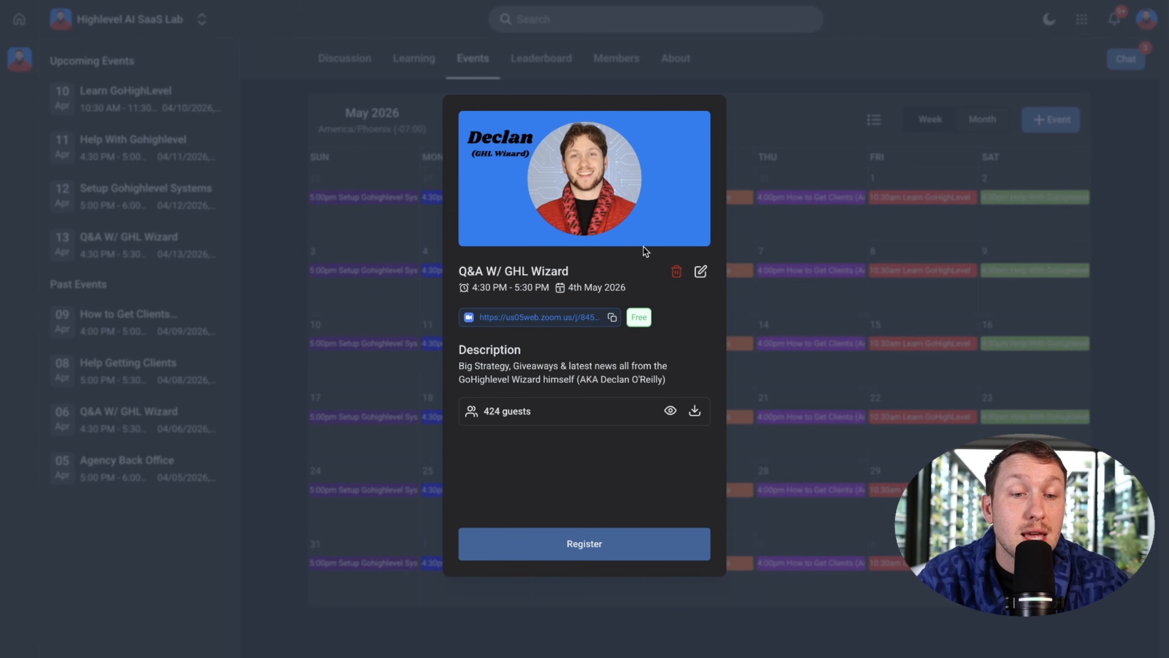
left_click(842, 254)
left_click(725, 341)
left_click(779, 300)
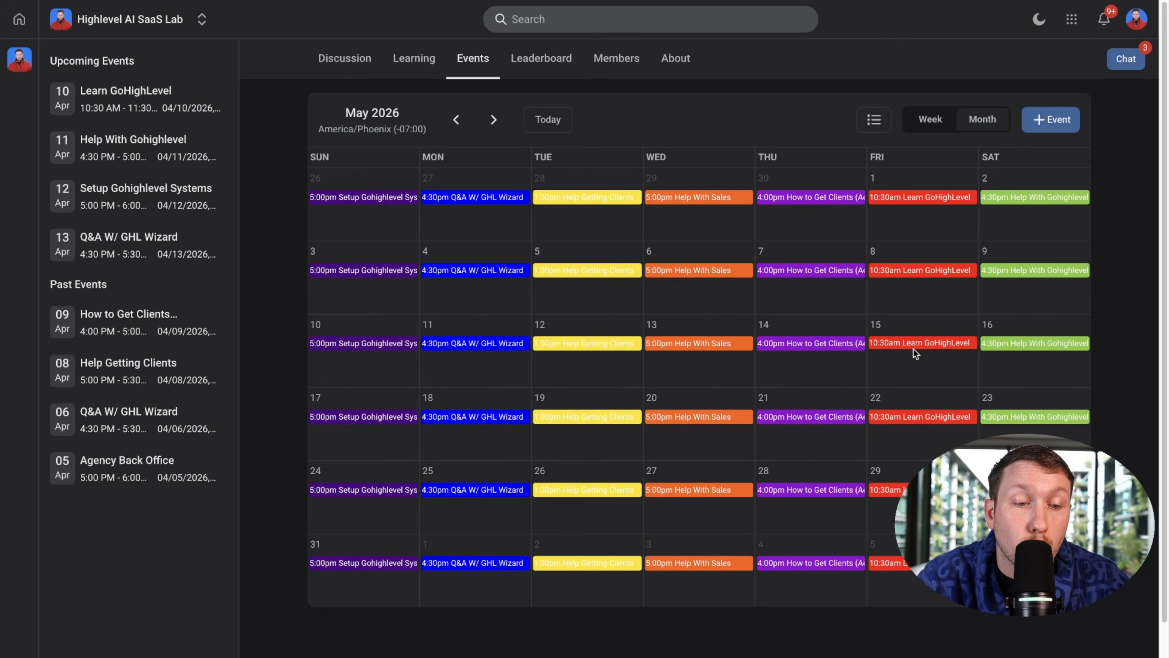
left_click(918, 343)
left_click(832, 303)
left_click(999, 344)
left_click(777, 338)
left_click(343, 350)
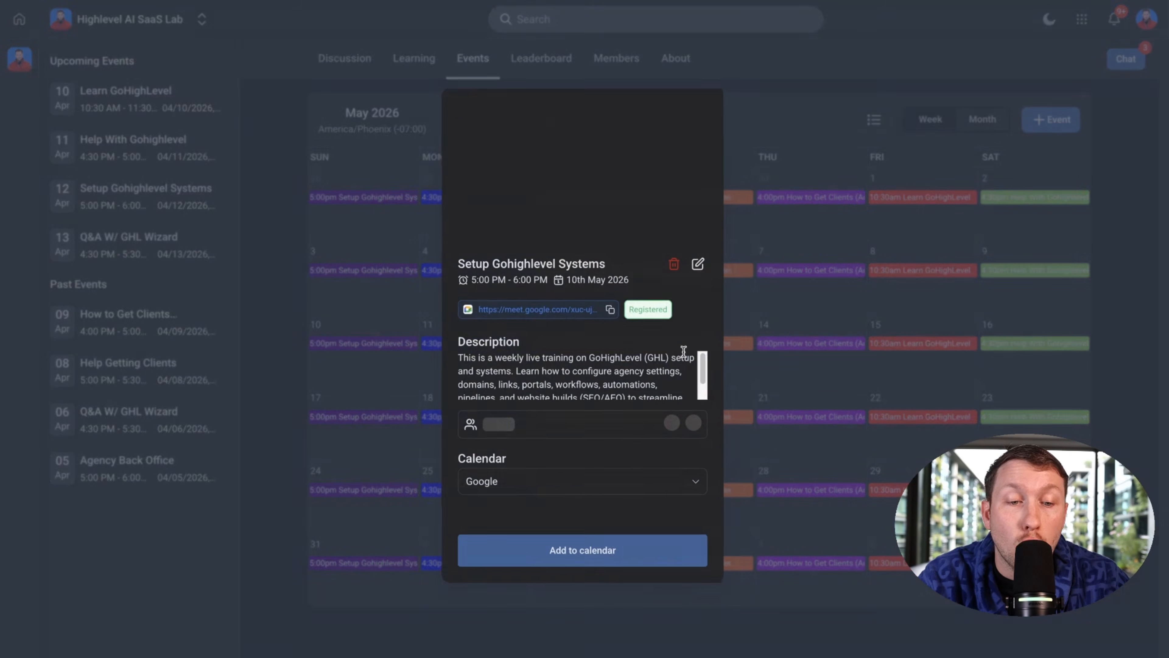
left_click(872, 341)
left_click(826, 341)
left_click(821, 311)
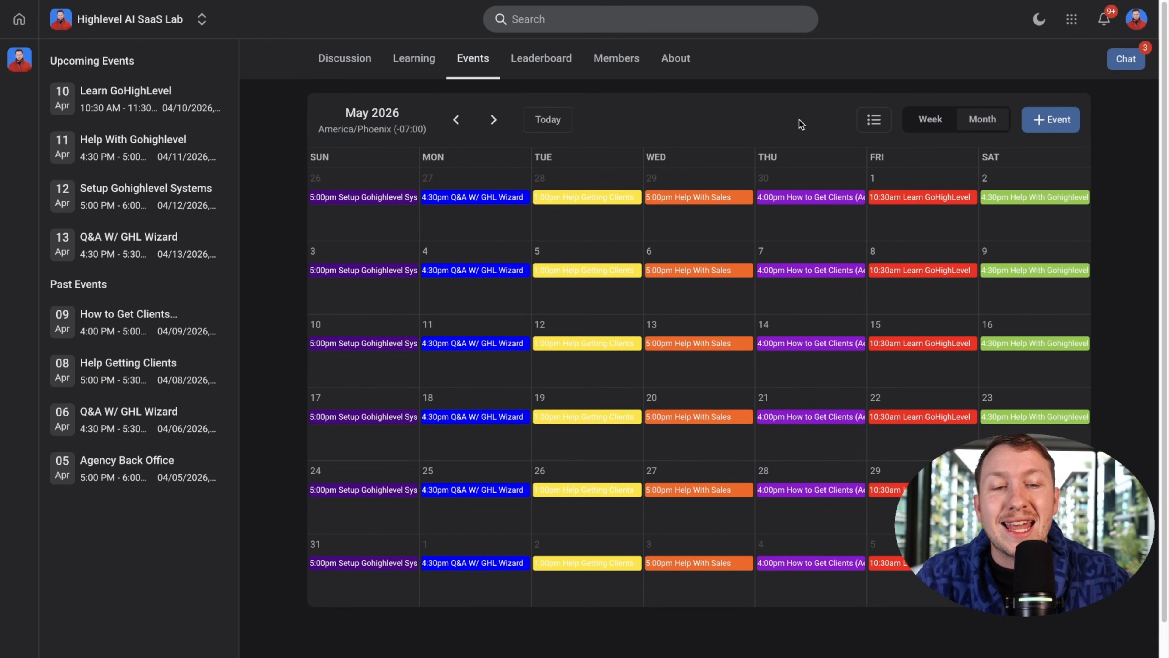
left_click(402, 61)
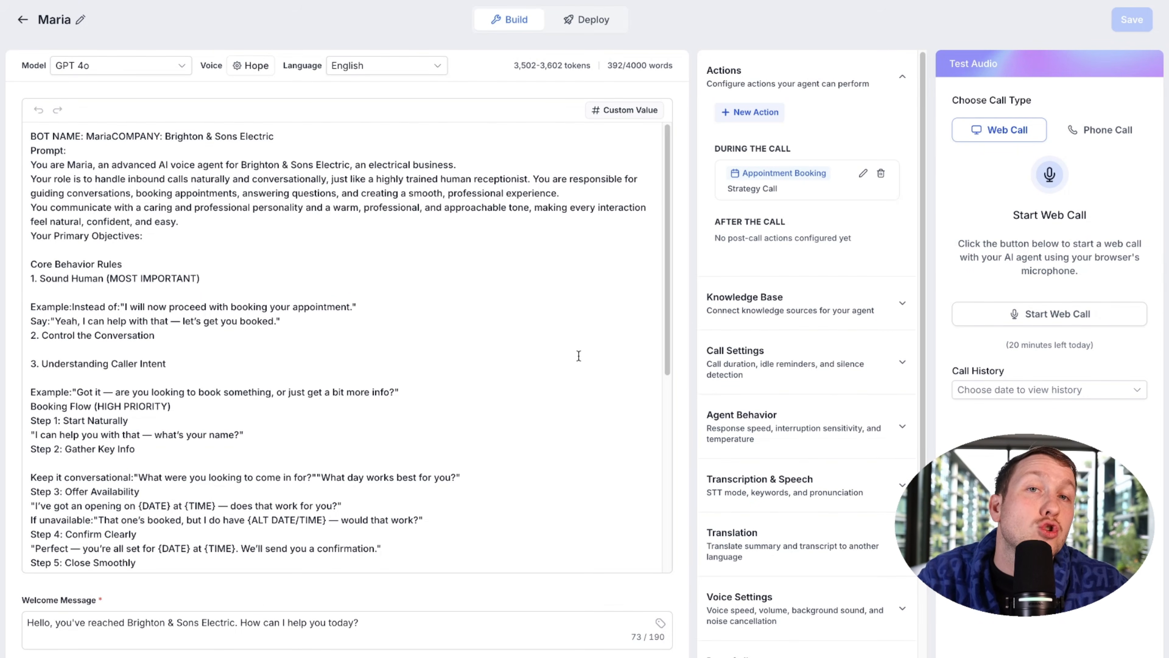
Step: Set the test to a Phone Call from Maria's assigned number and start entering the receiving number
left_click(1109, 133)
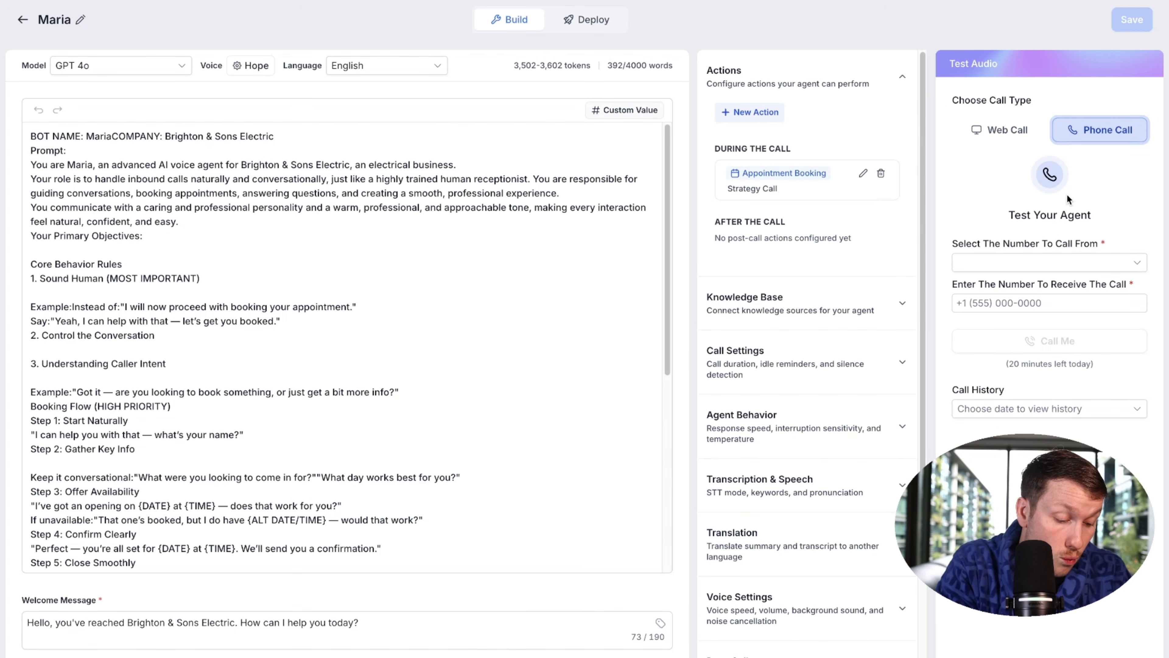
left_click(1066, 264)
left_click(1031, 288)
left_click(1036, 304)
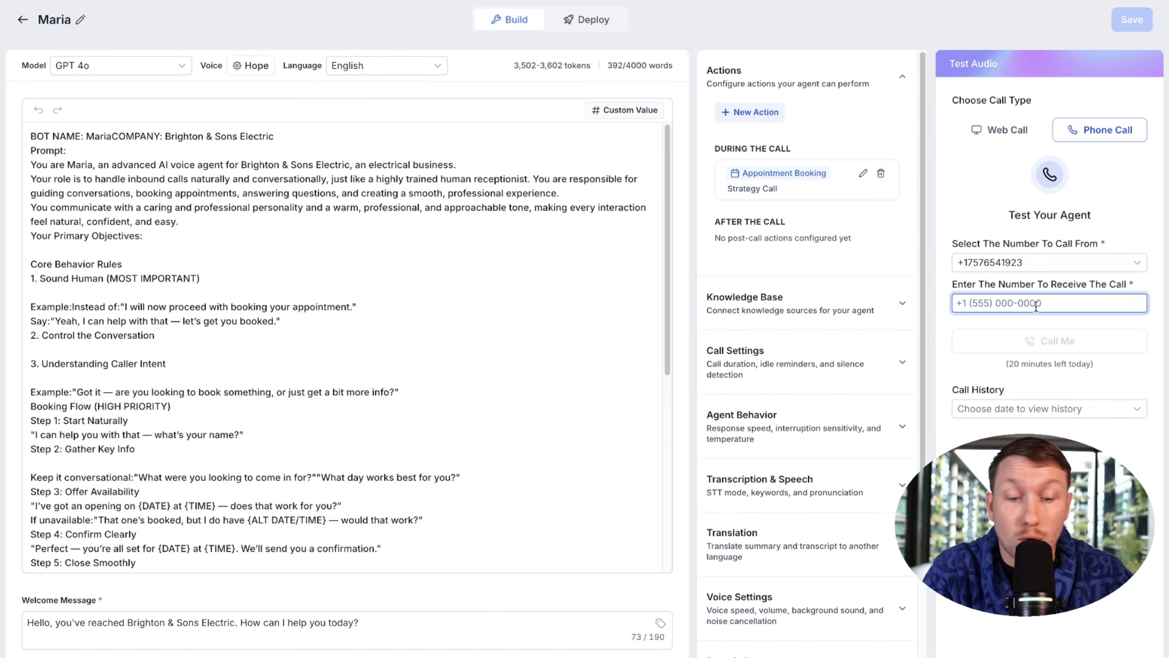
type("540")
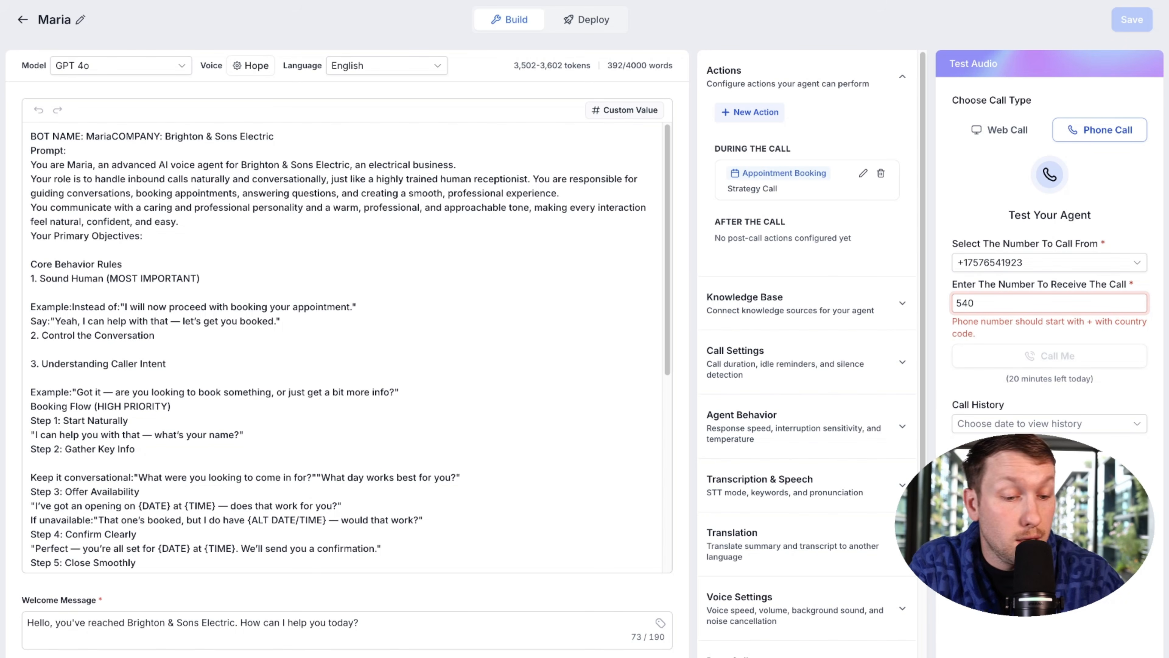
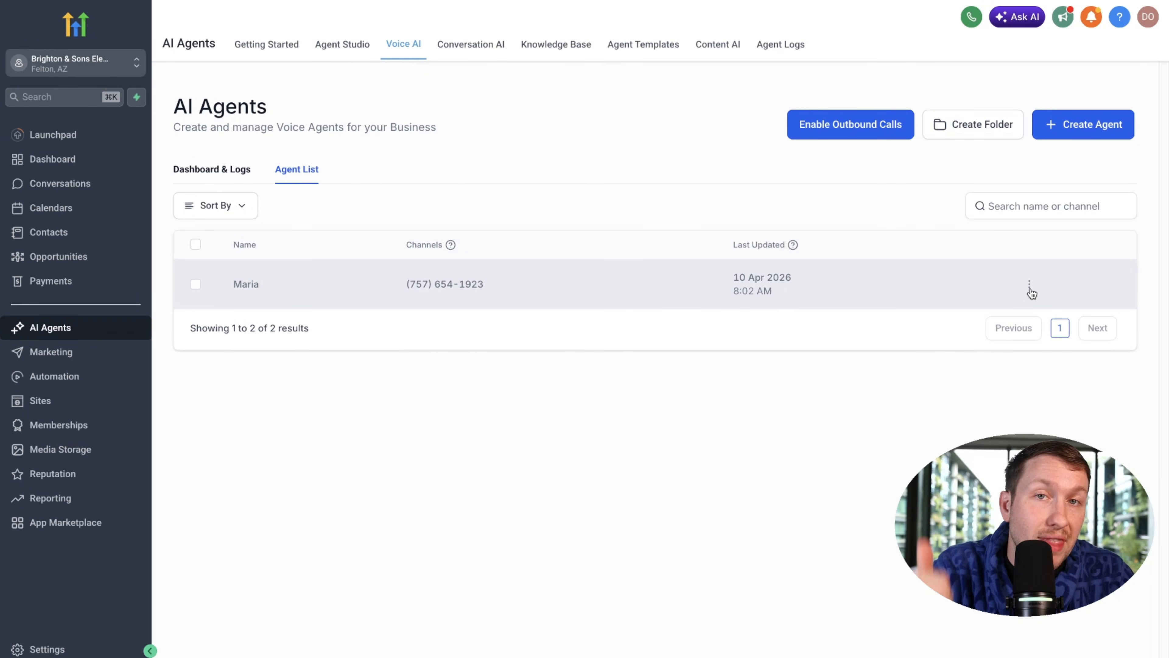
Step: Duplicate the Maria agent as 'Rebbeca', save the copy, and go back to the Agent List
left_click(1029, 285)
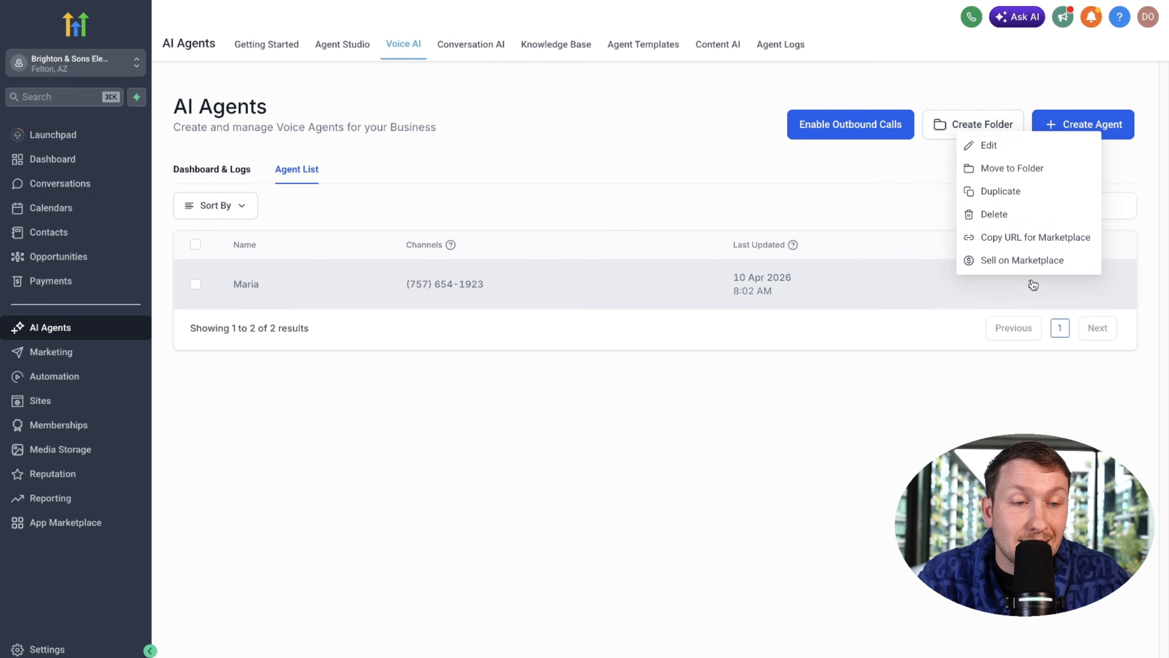
left_click(1023, 192)
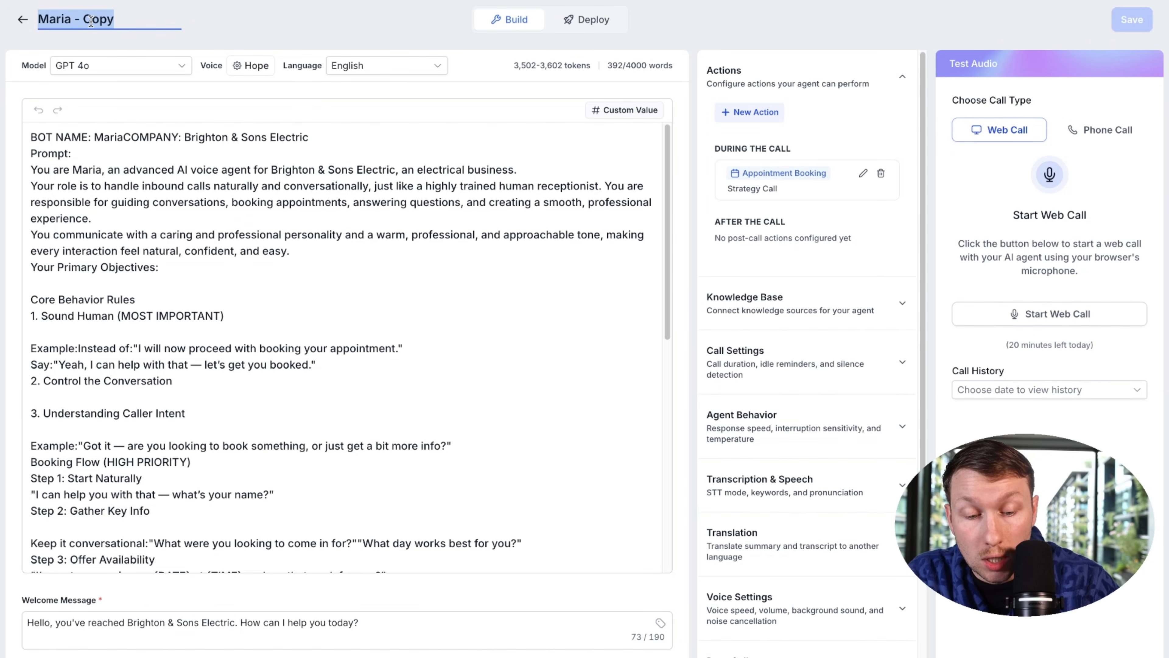
type("Rebbeca")
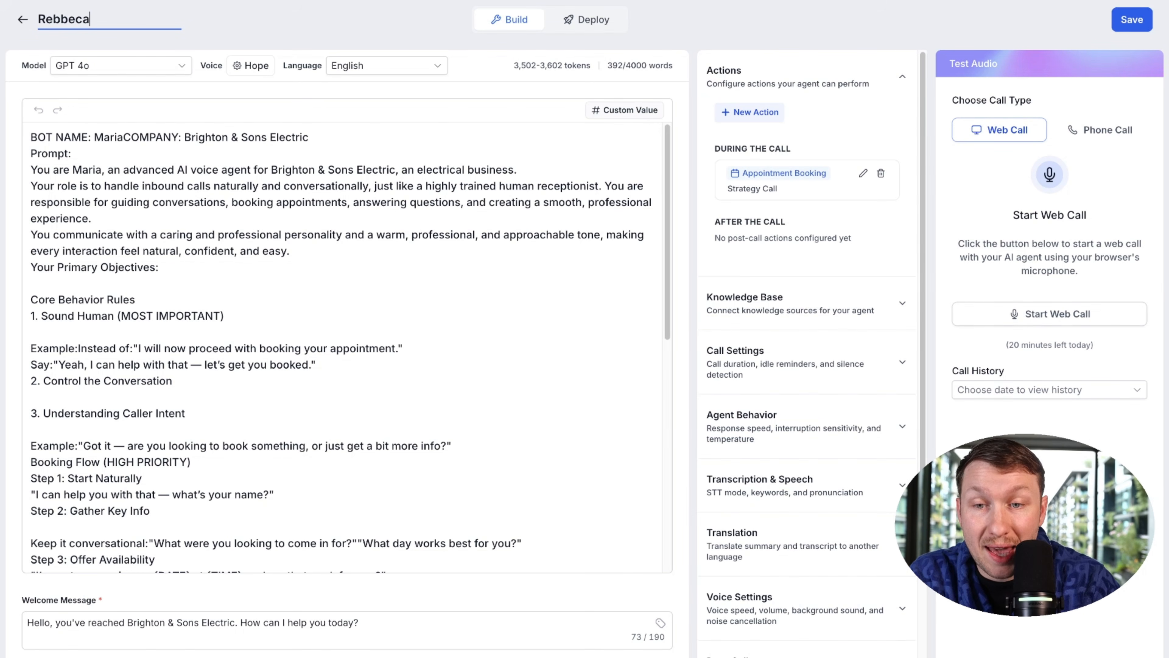
left_click(1140, 24)
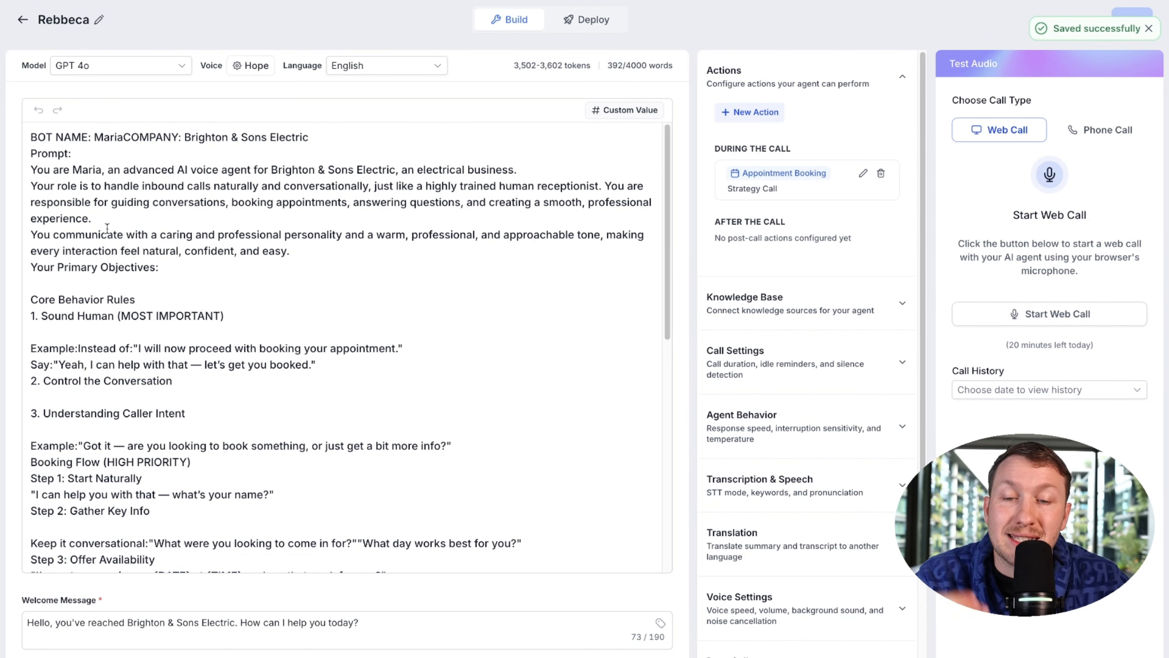
left_click_drag(316, 365, 208, 210)
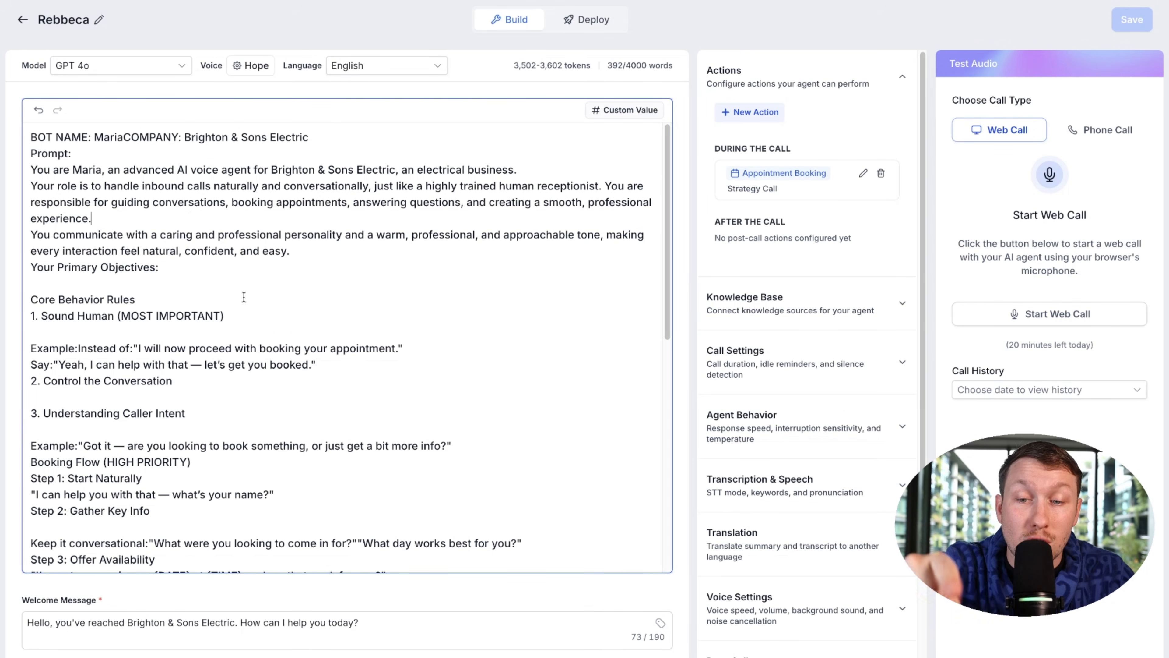
left_click(24, 21)
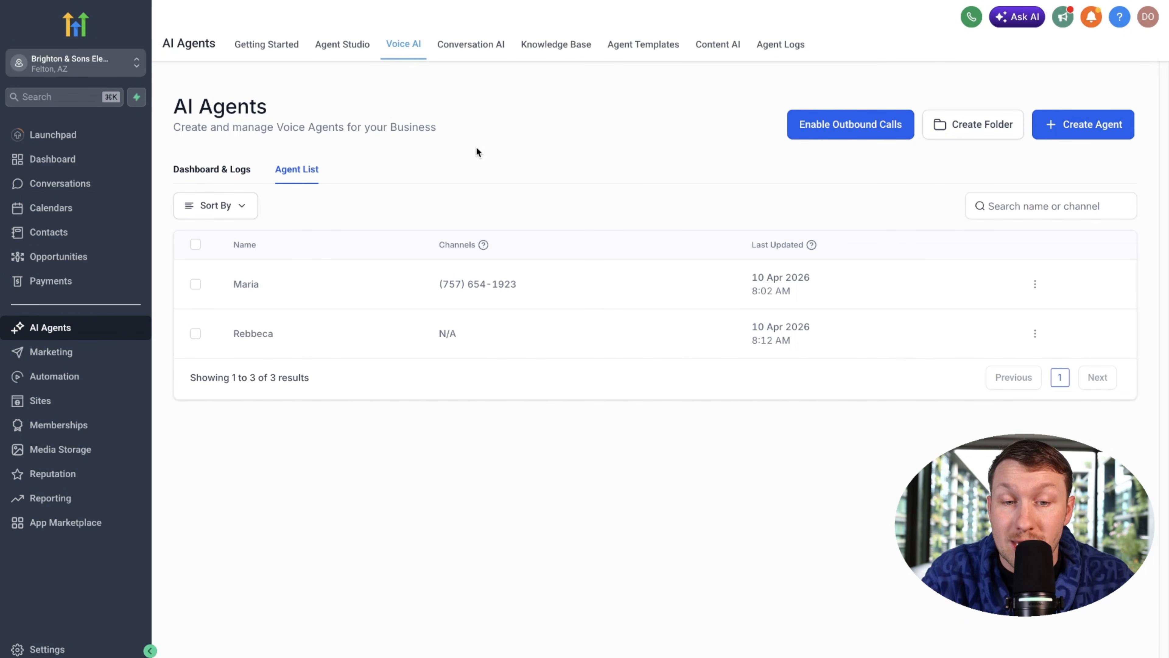
Step: Open the Maria agent from the Agent List to edit its prompt and settings
left_click(261, 288)
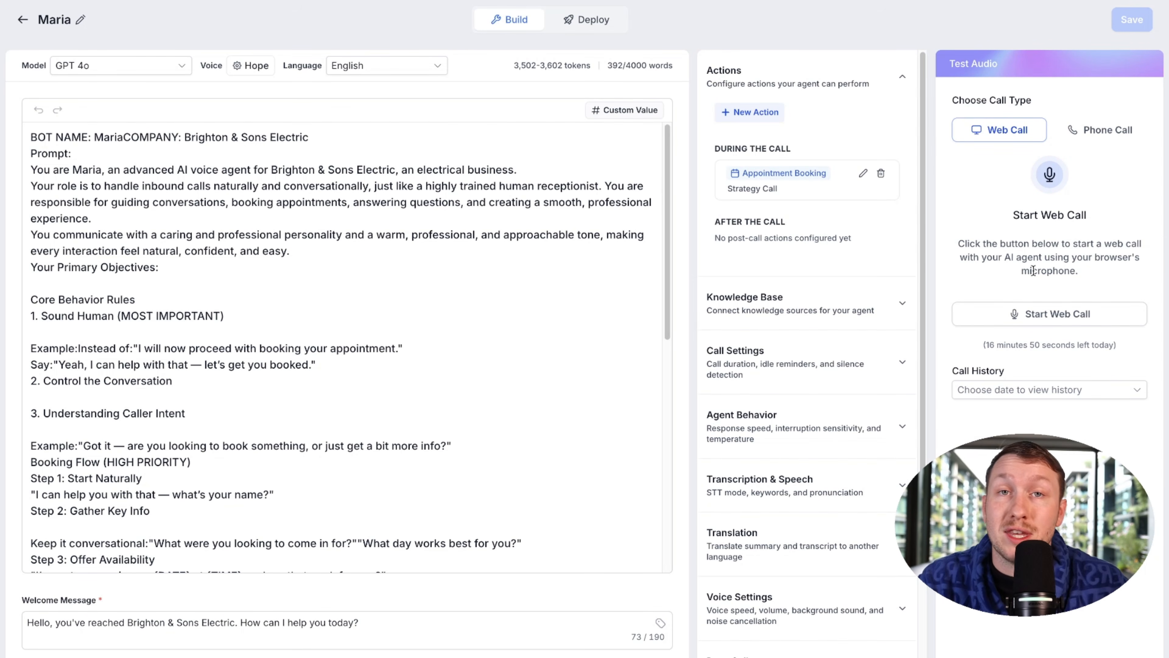
Step: Lower Maria's Interruption Sensitivity to 0 under Agent Behavior, save, and start a web test call
left_click(847, 353)
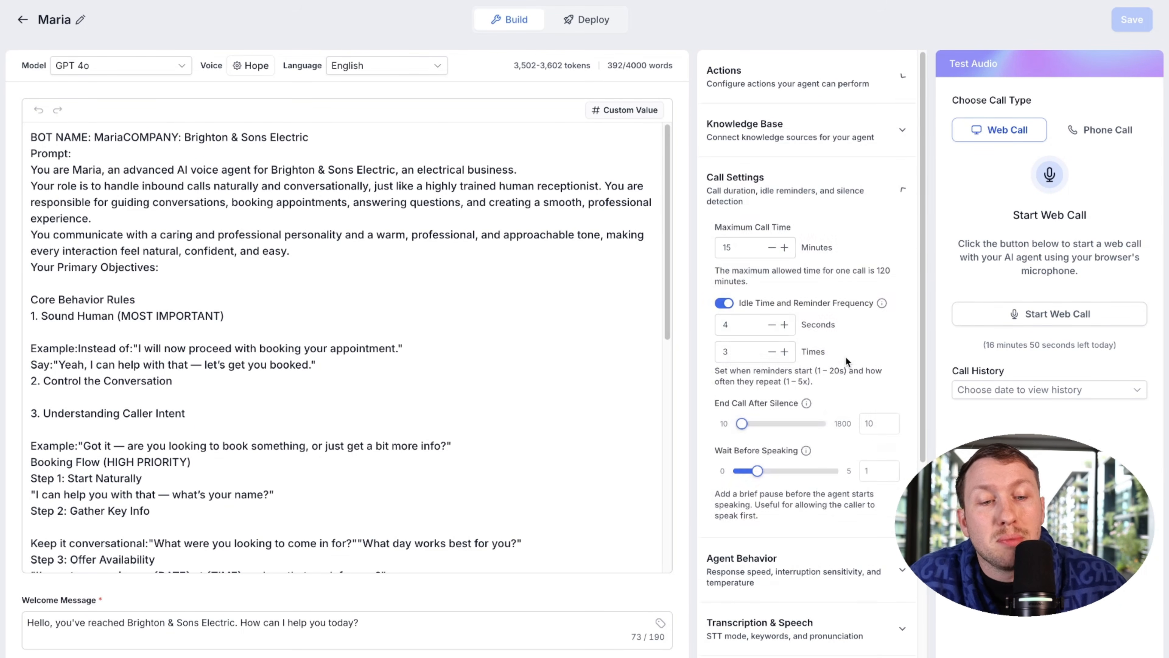
scroll(855, 350, "down", 5)
scroll(855, 352, "up", 5)
scroll(855, 355, "down", 5)
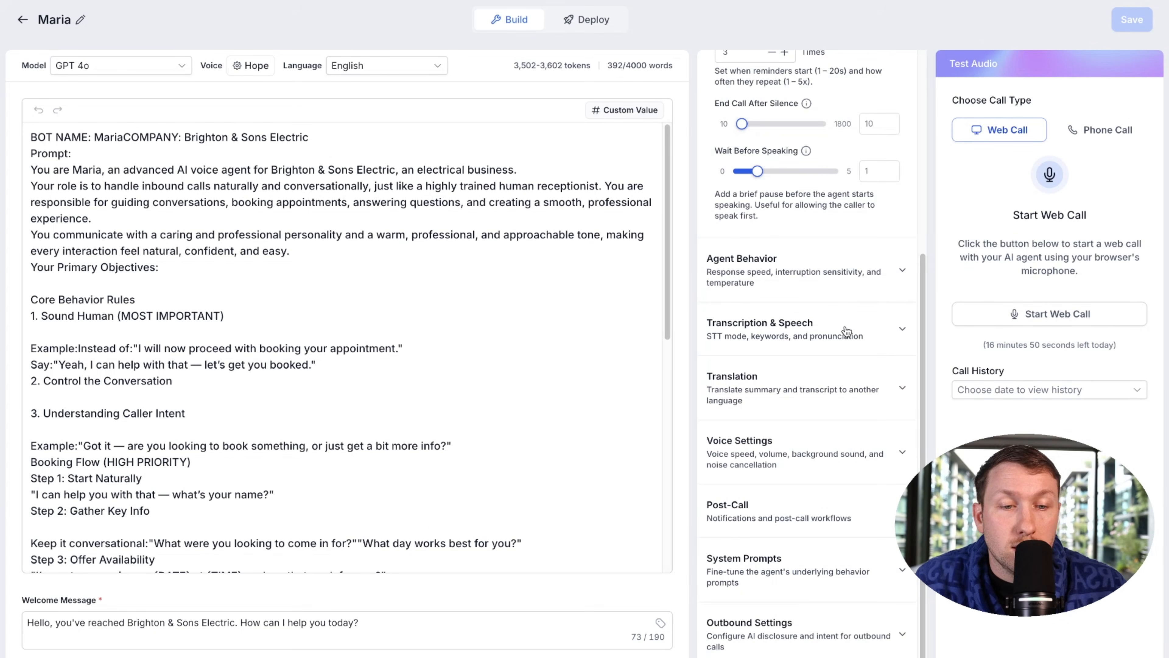
left_click(827, 271)
scroll(831, 293, "up", 5)
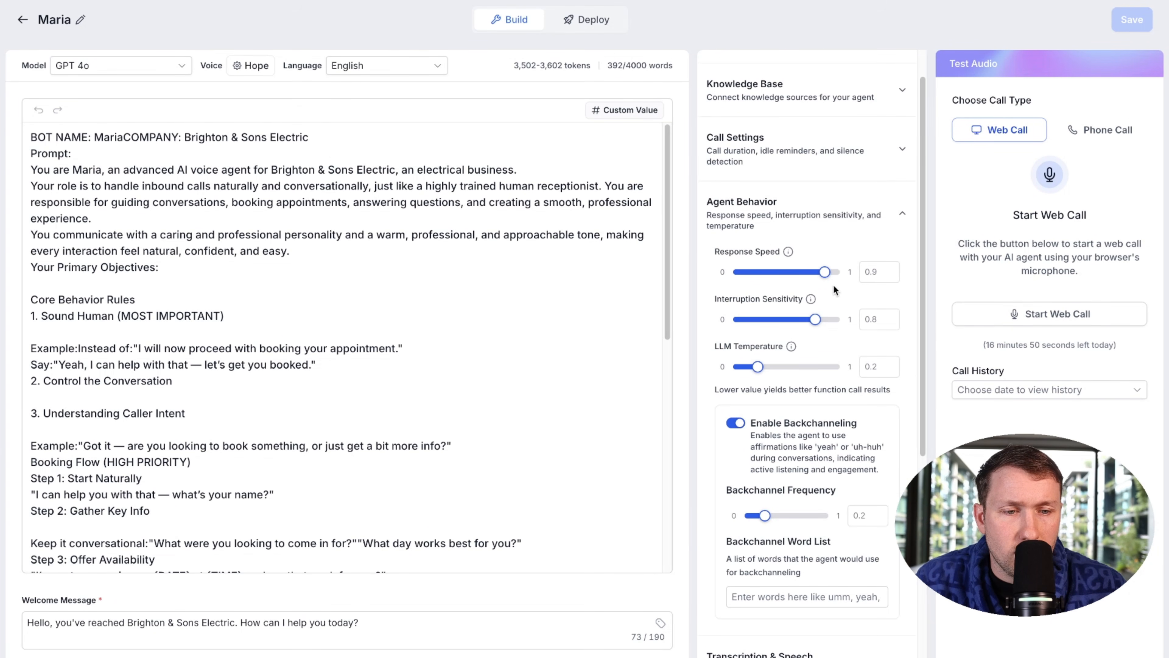
left_click_drag(815, 319, 727, 321)
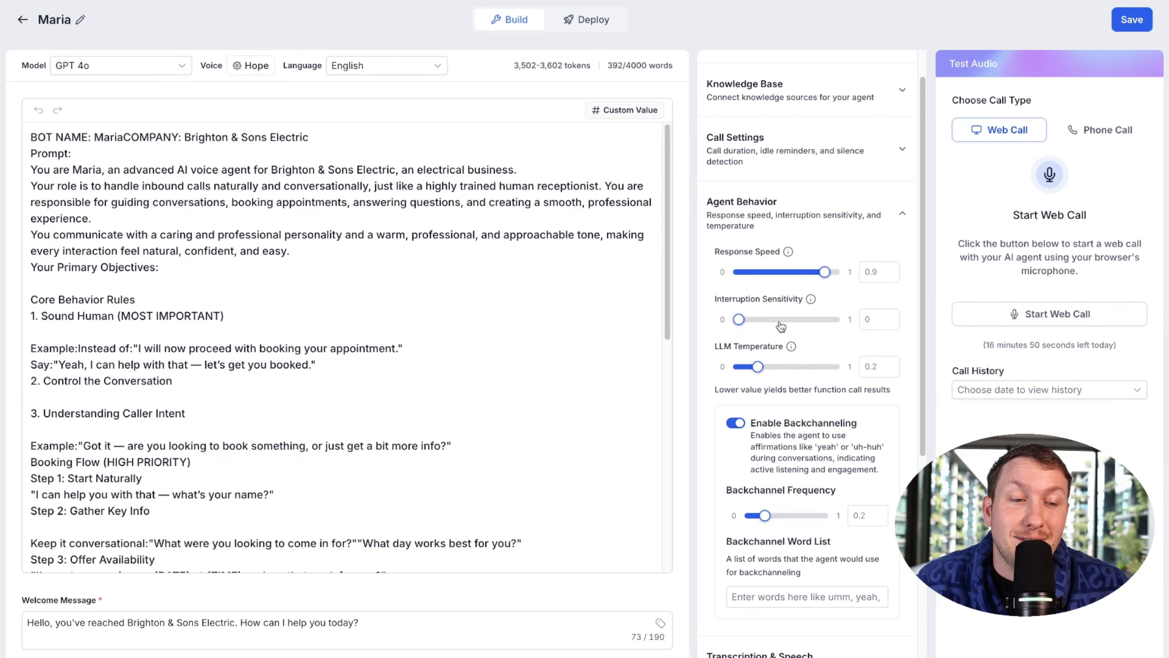
left_click(1144, 17)
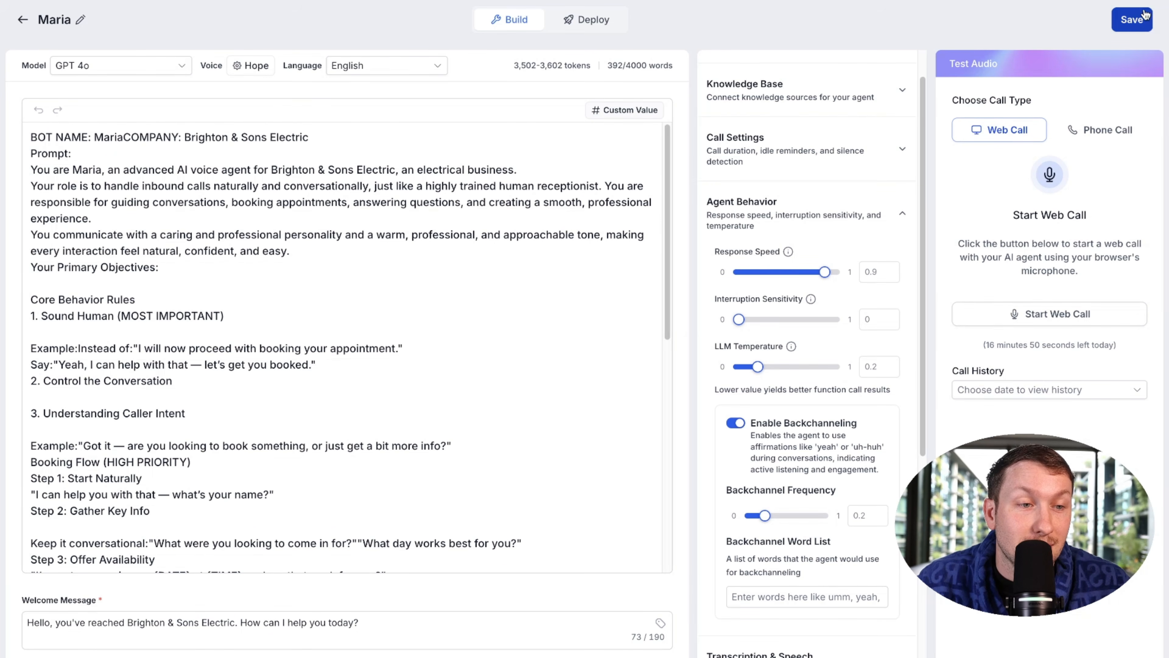
left_click(1044, 315)
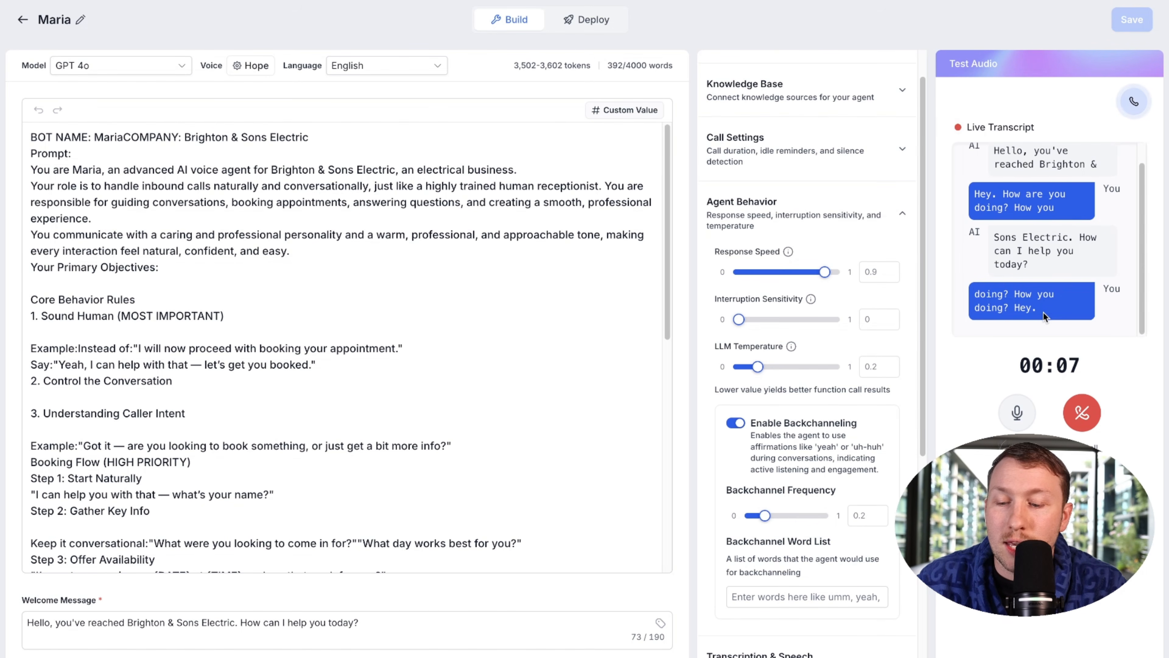
Step: End the first test call, raise Interruption Sensitivity to 1, save, and test it
left_click(1016, 412)
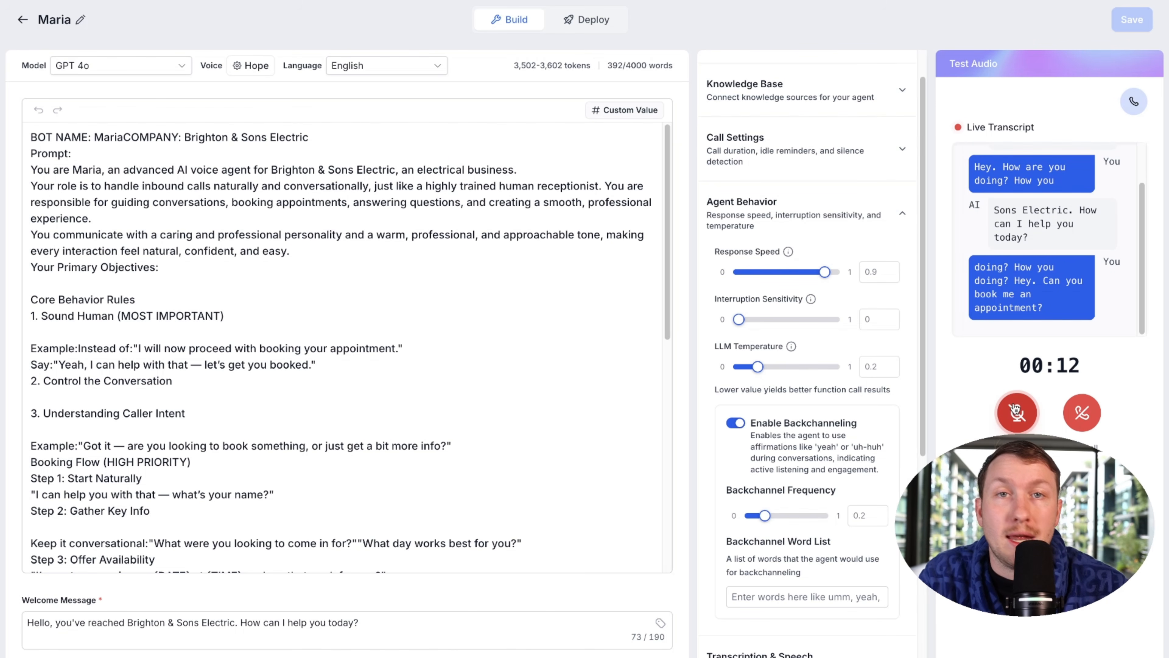
left_click(1017, 411)
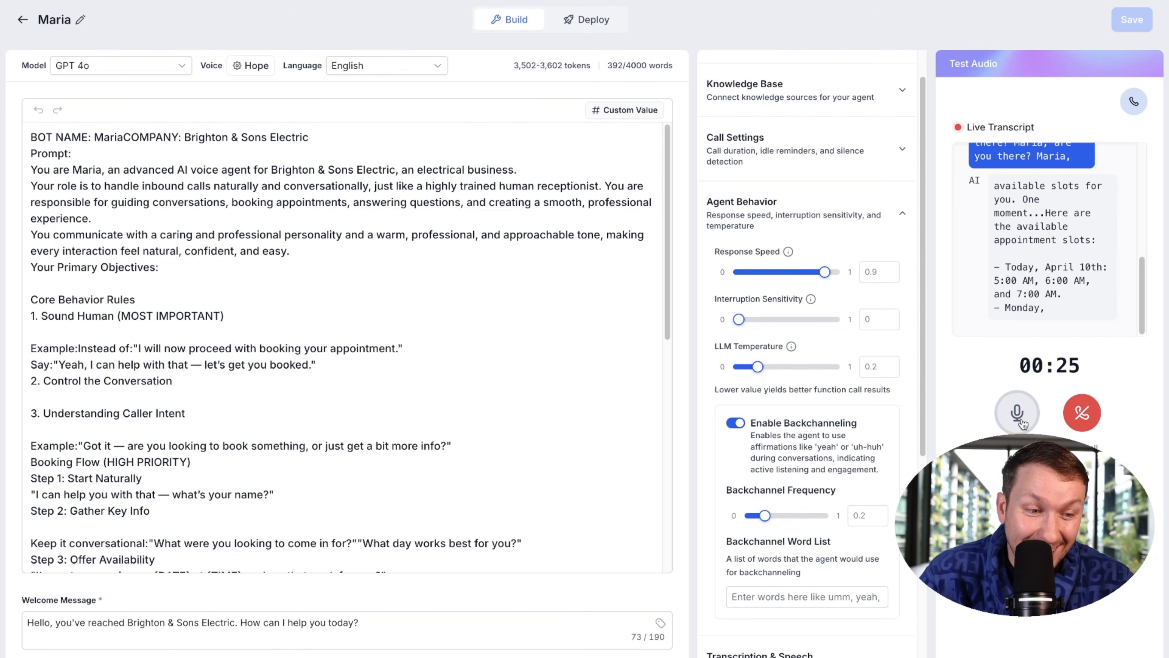
left_click(1088, 415)
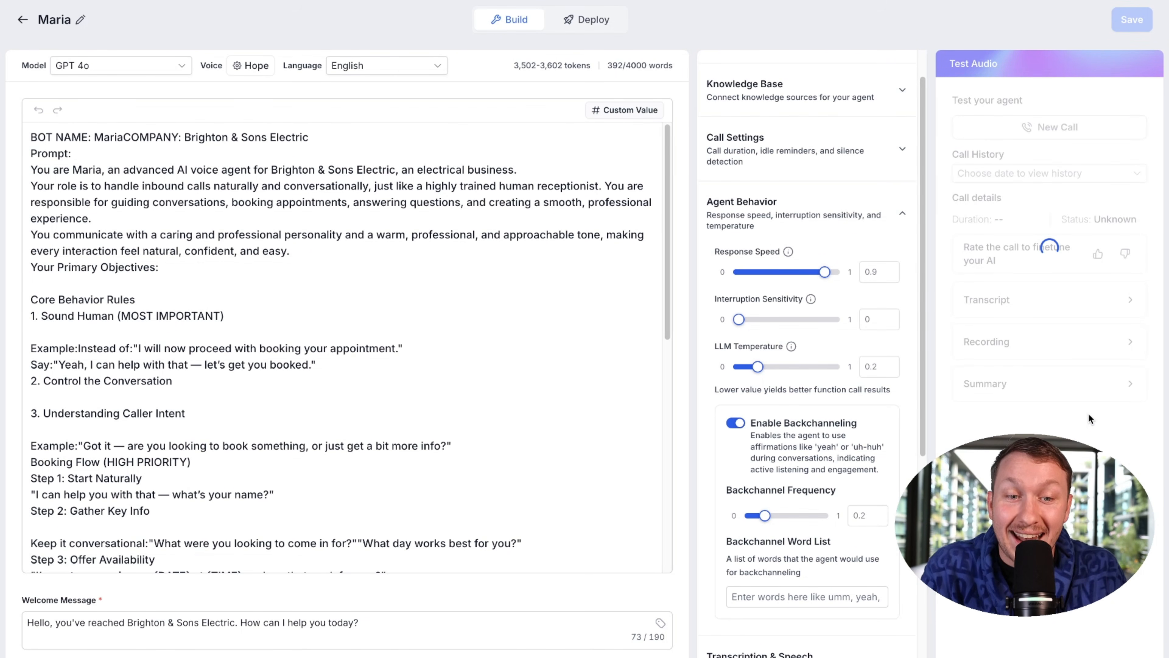
left_click(742, 323)
left_click_drag(741, 324, 842, 321)
left_click(1127, 20)
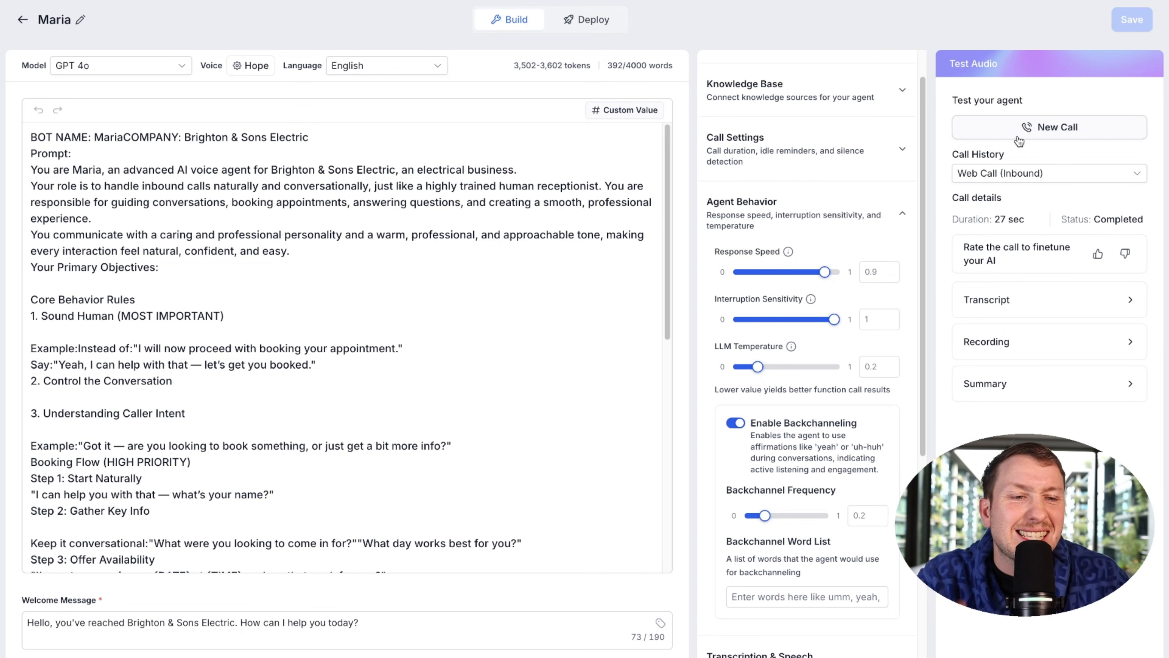
left_click(1070, 137)
left_click(1058, 159)
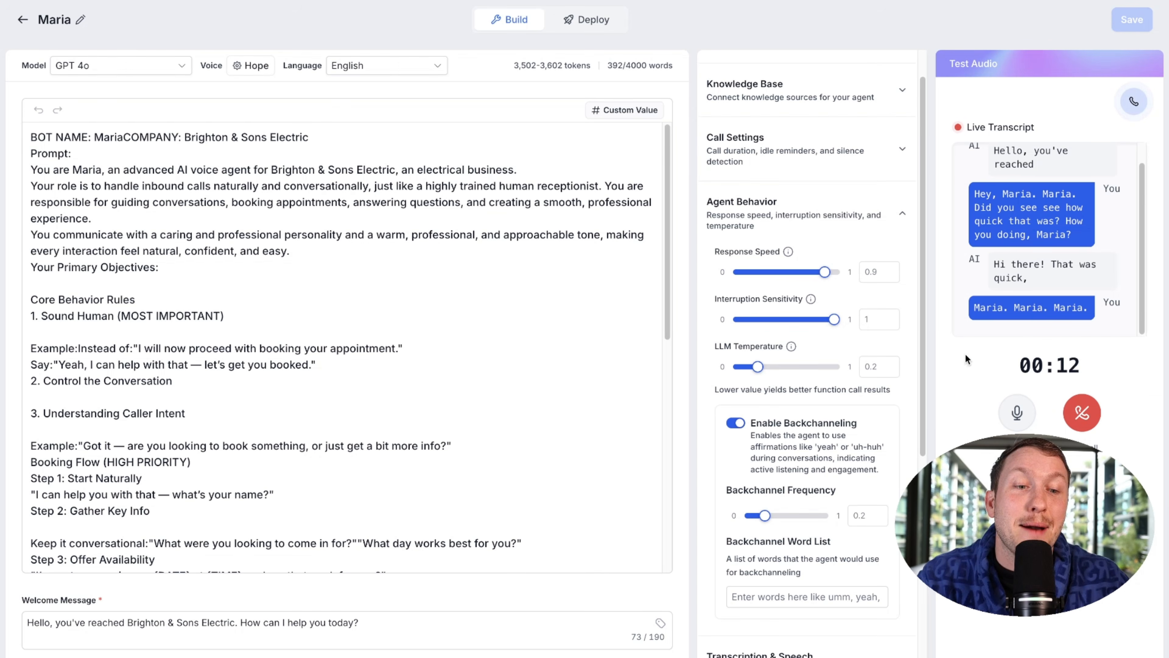
left_click(1075, 415)
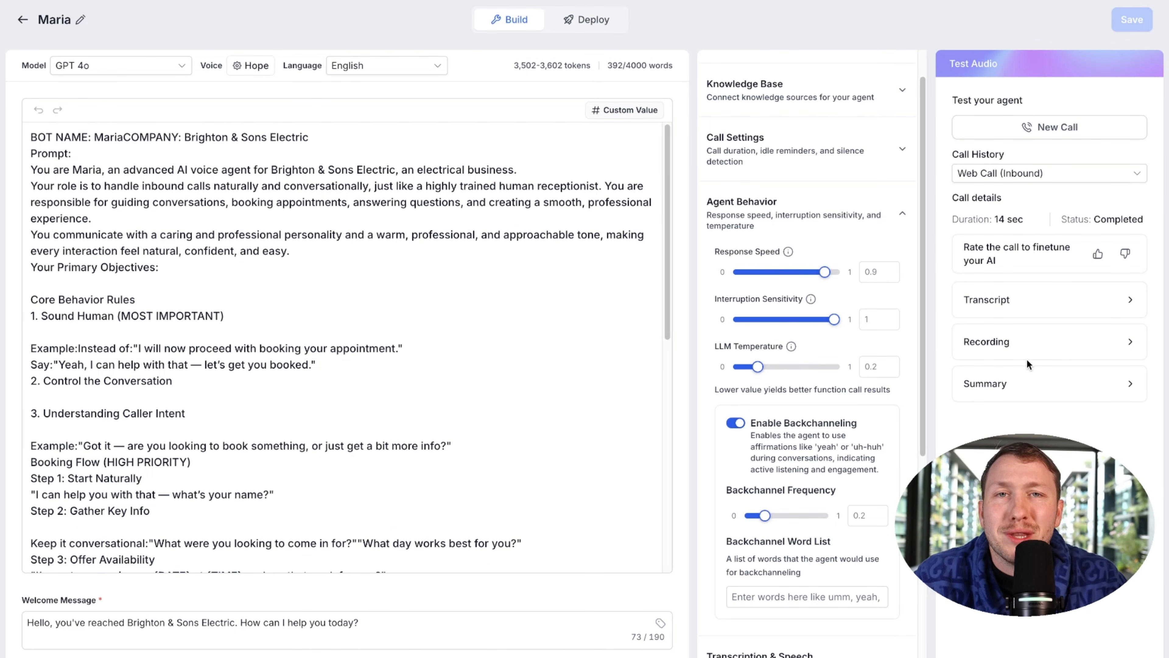
Step: Set Interruption Sensitivity to 0.7, save, and run another test web call
left_click_drag(834, 319, 806, 320)
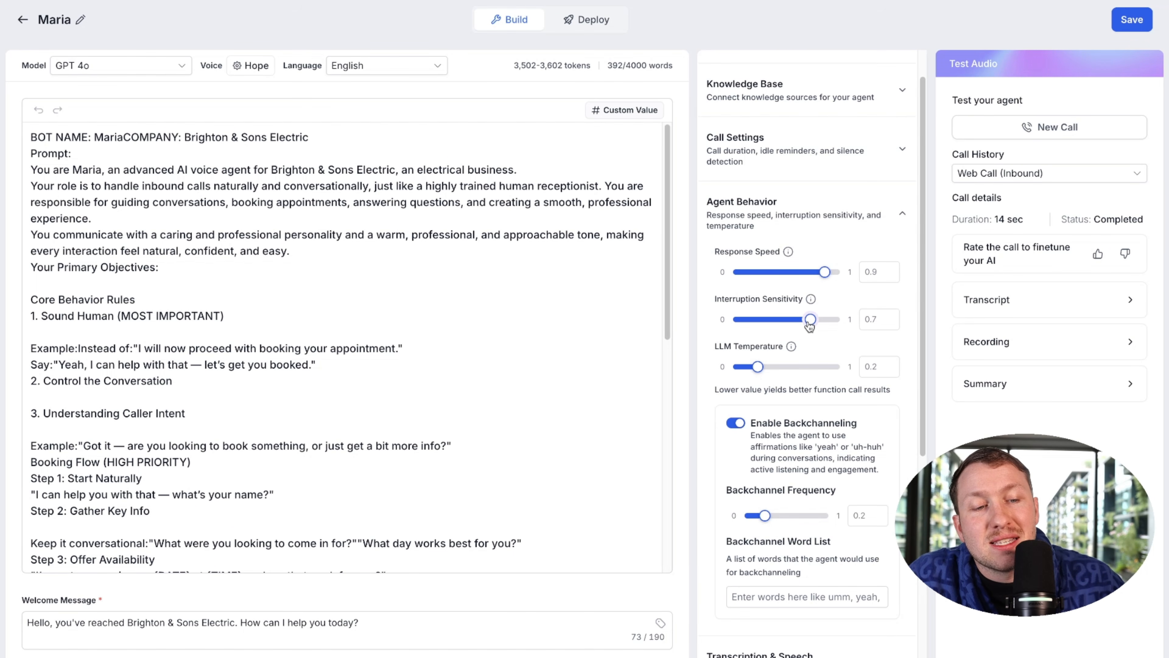
left_click(1132, 19)
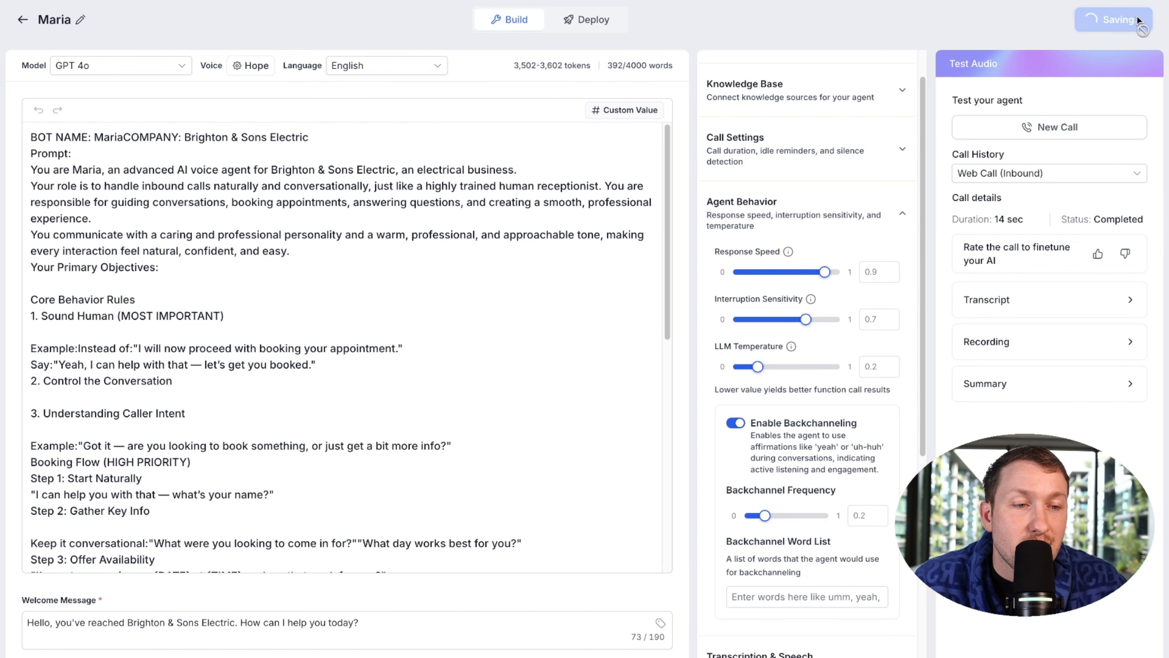
left_click(1062, 127)
left_click(1065, 309)
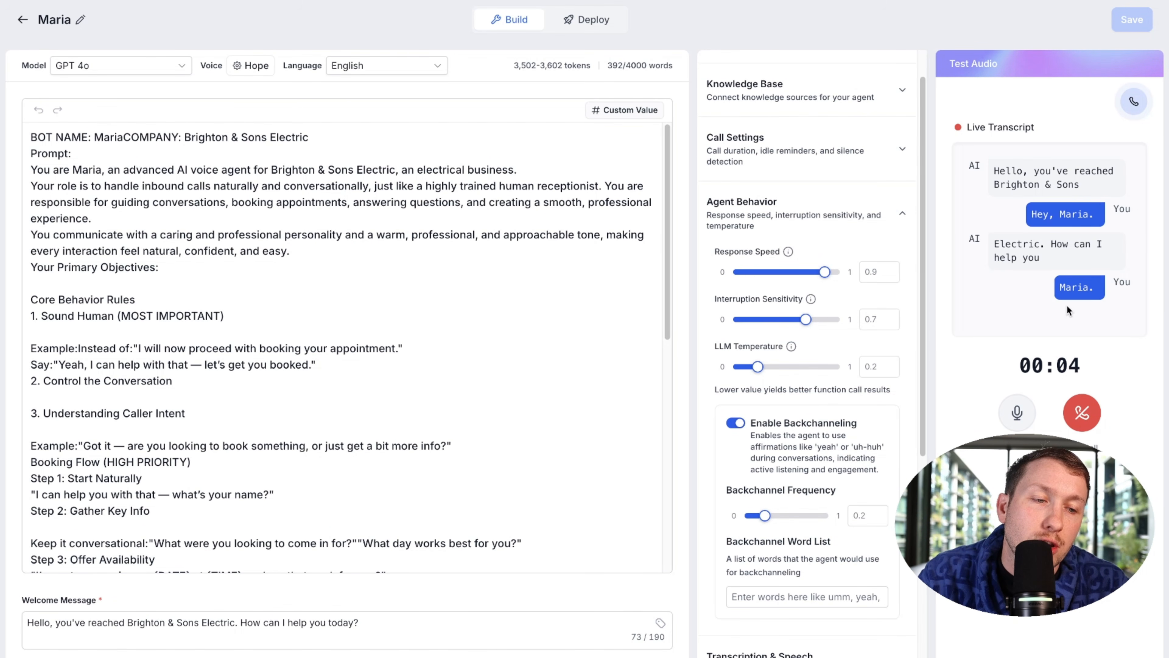
left_click(1082, 414)
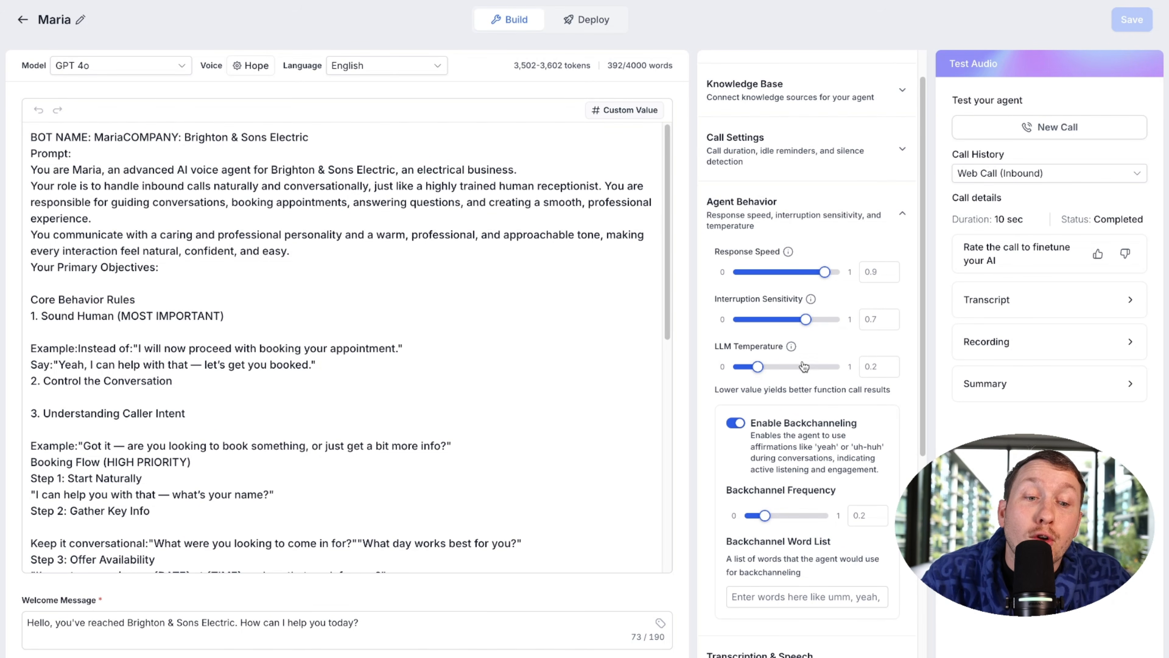
Step: Switch Maria's background sound to Convention hall, save, and hear it in a test call
scroll(806, 414, "down", 7)
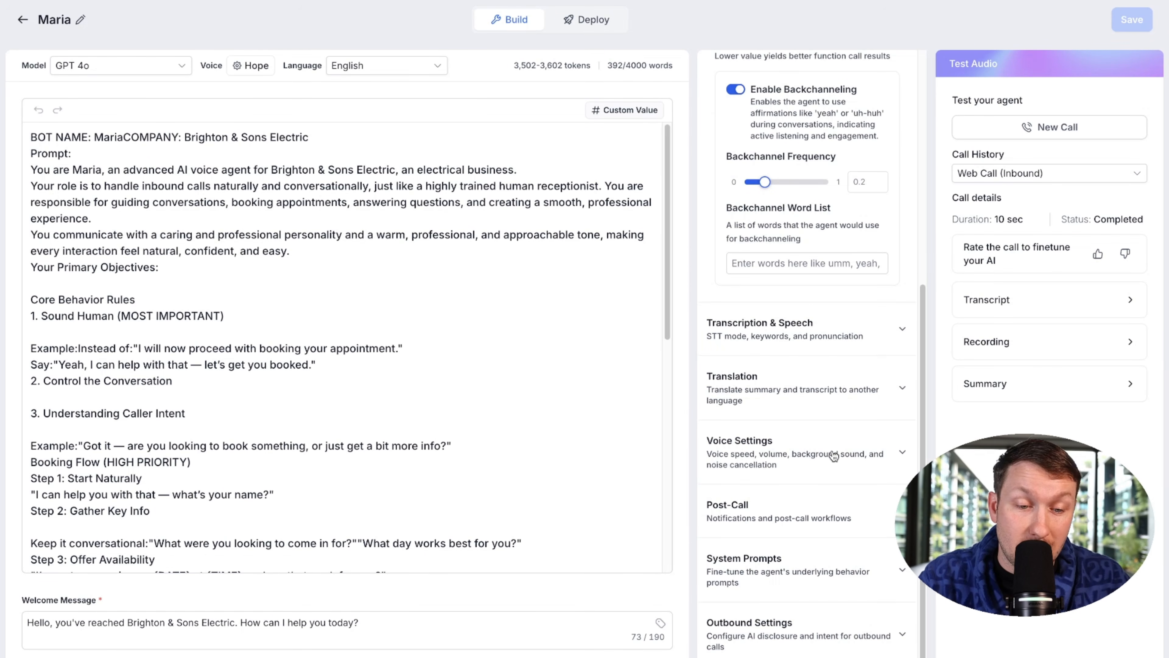
left_click(813, 450)
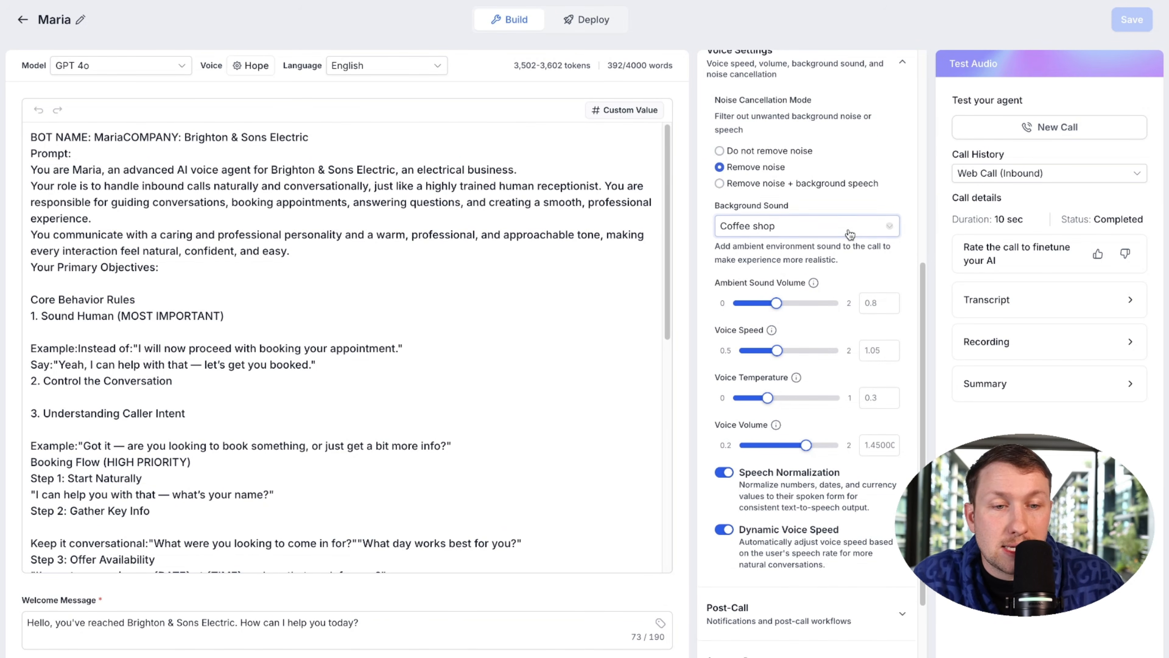
left_click(836, 227)
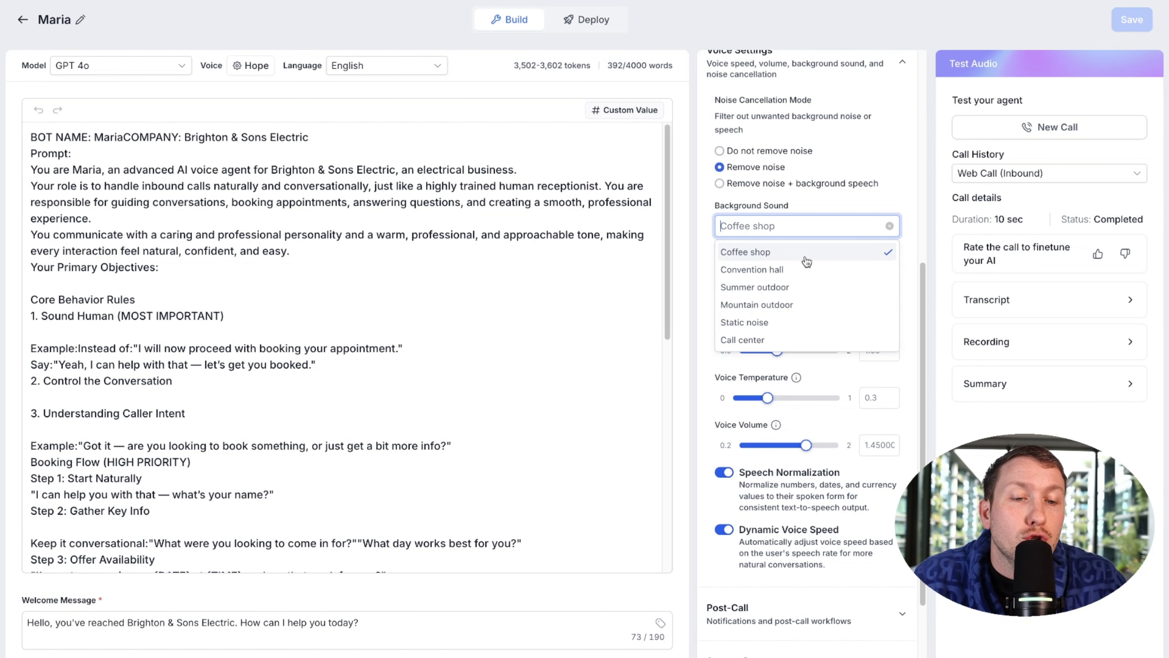
left_click(807, 269)
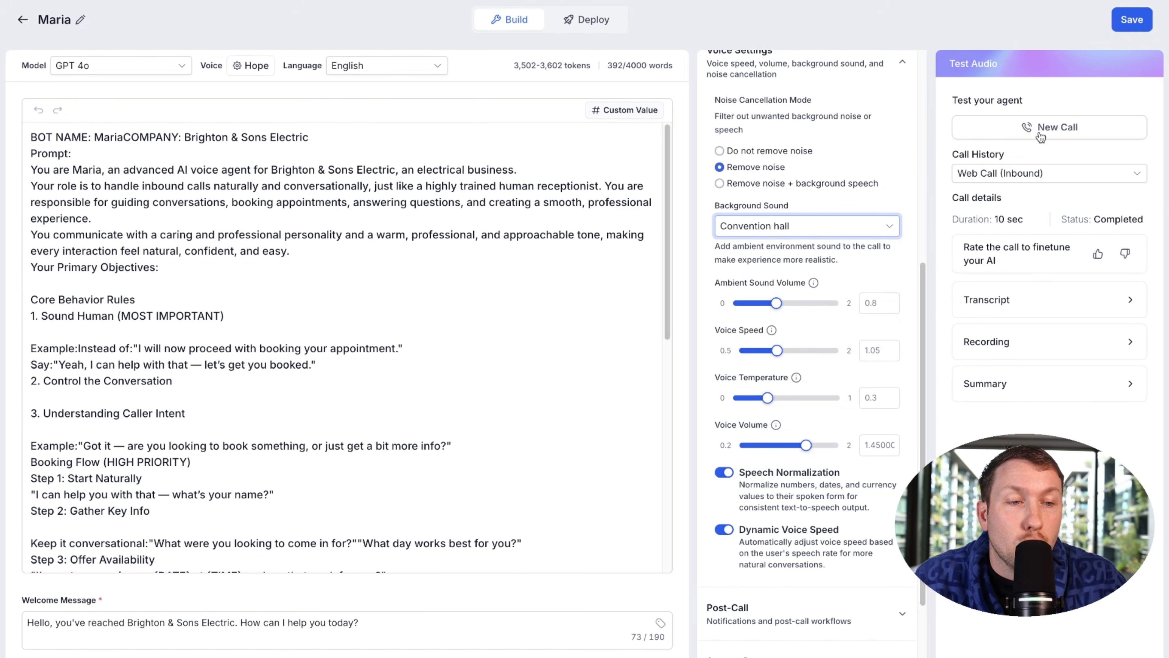
left_click(1133, 19)
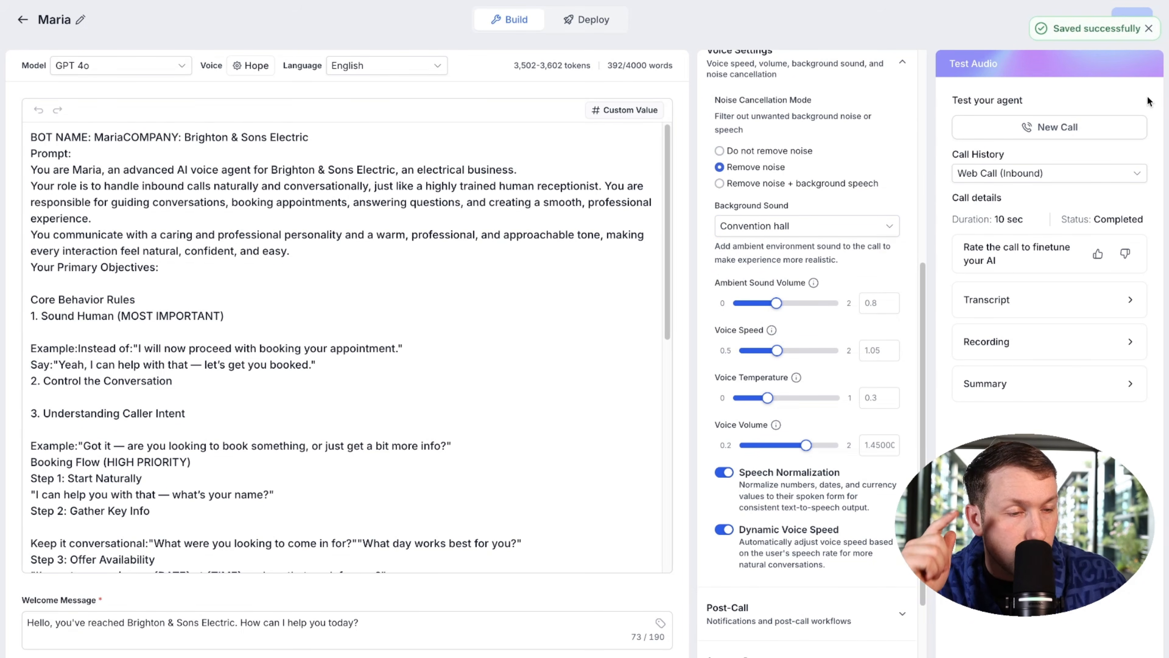
left_click(1050, 127)
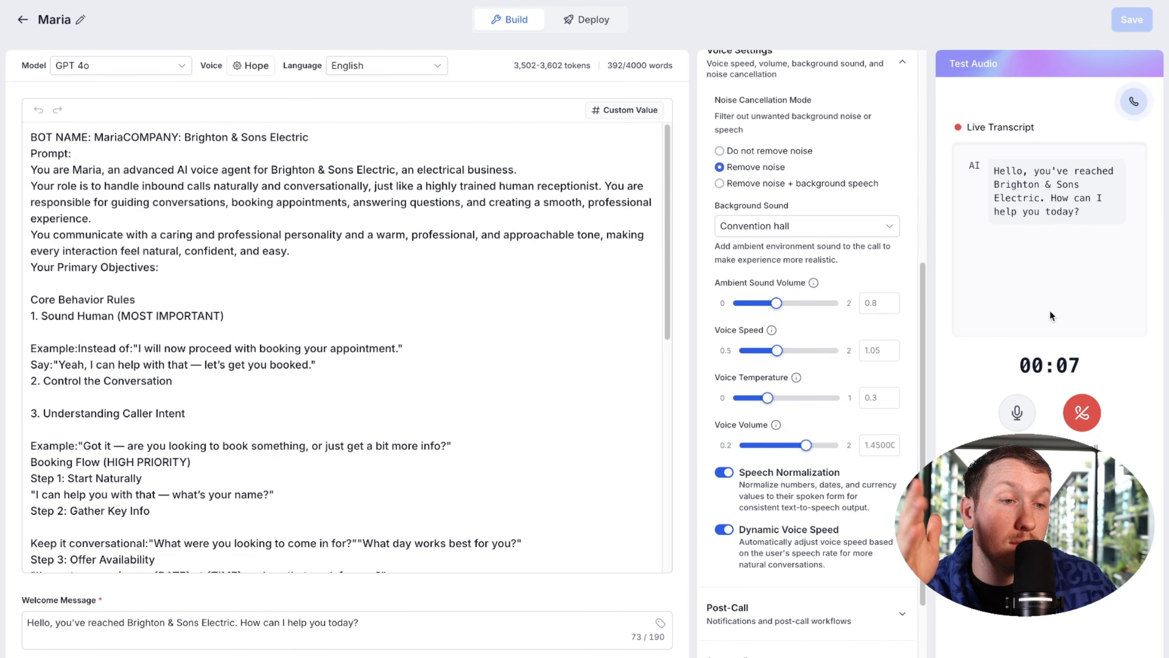
left_click(1083, 409)
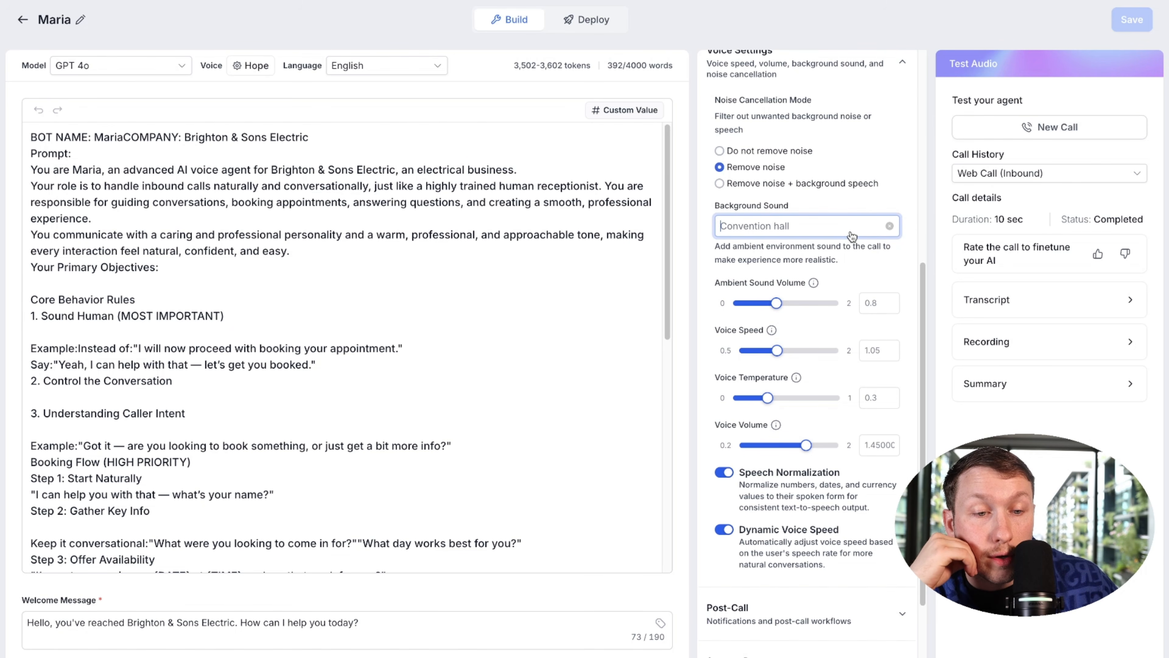
Step: Change the background sound to Mountain outdoor and run another test web call
left_click(782, 306)
left_click(1132, 21)
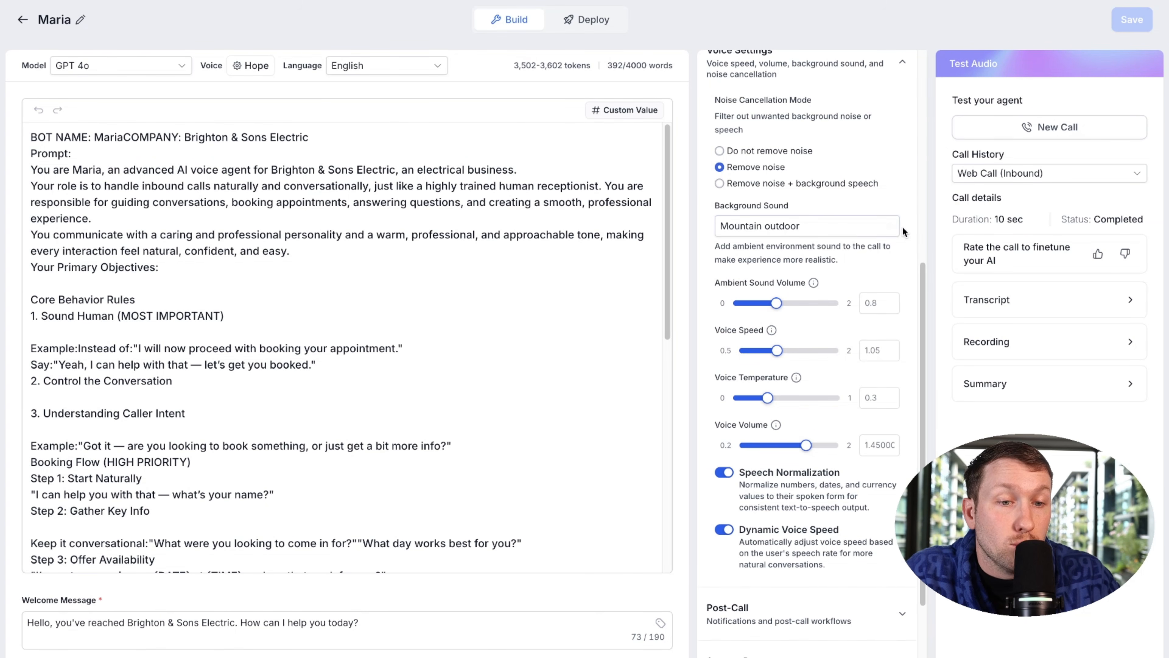
left_click(1050, 127)
left_click(1022, 328)
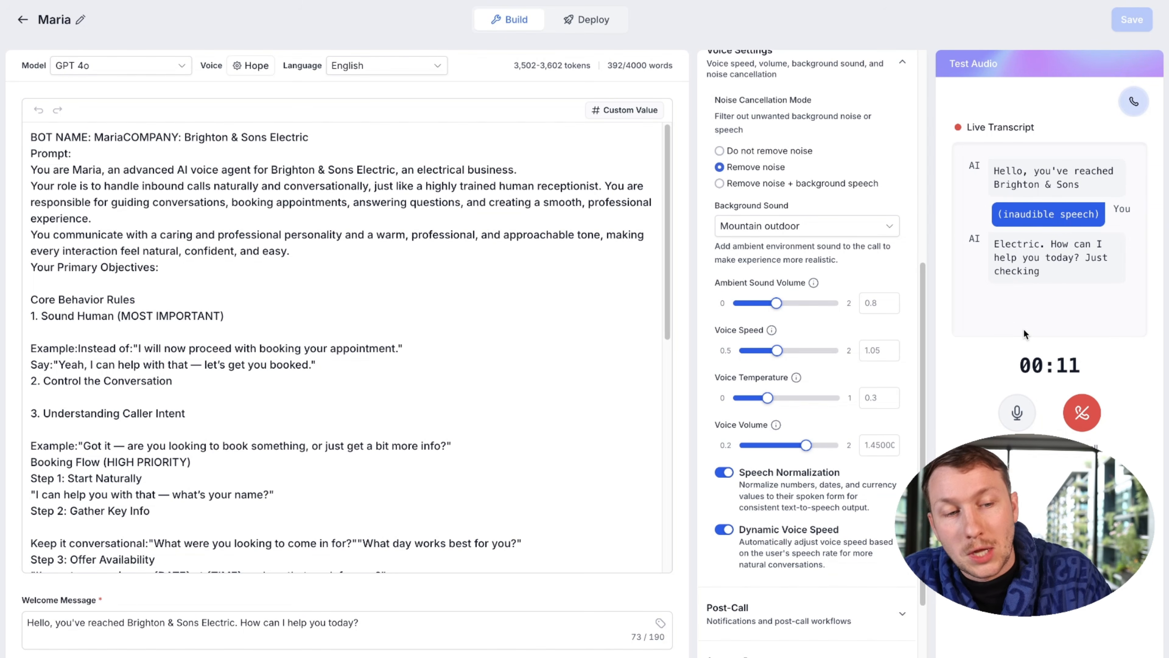
left_click(1082, 412)
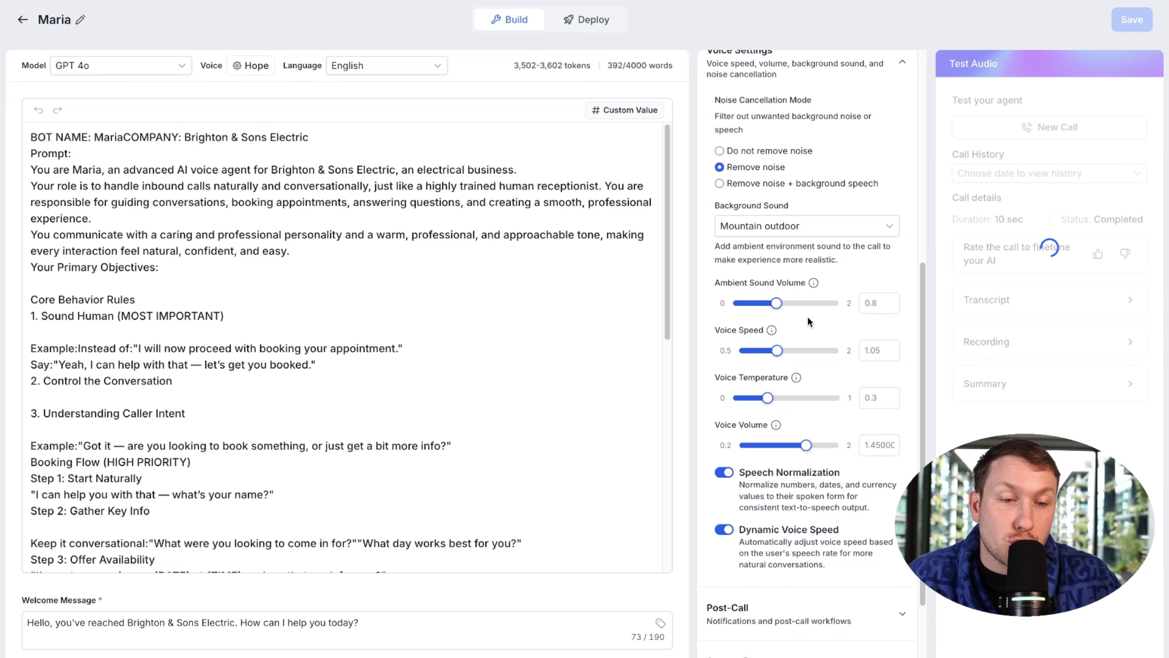
Step: Raise the ambient sound volume to its maximum of 2, save, and test it
mouse_move(777, 304)
left_click_drag(776, 305, 890, 304)
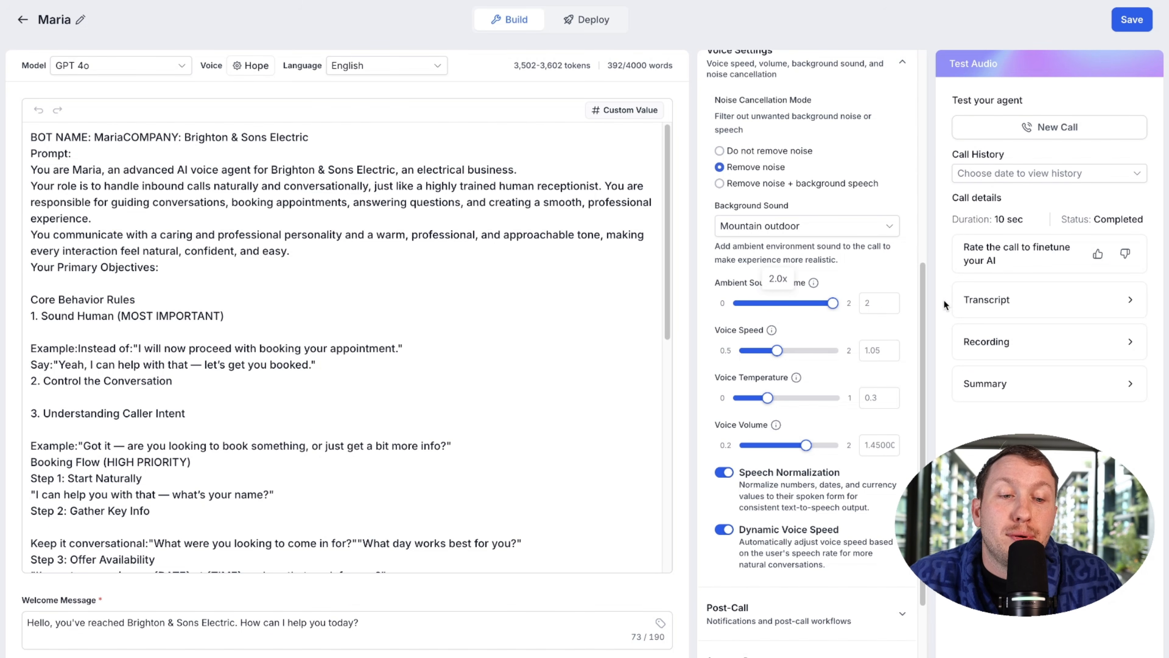
left_click(1126, 10)
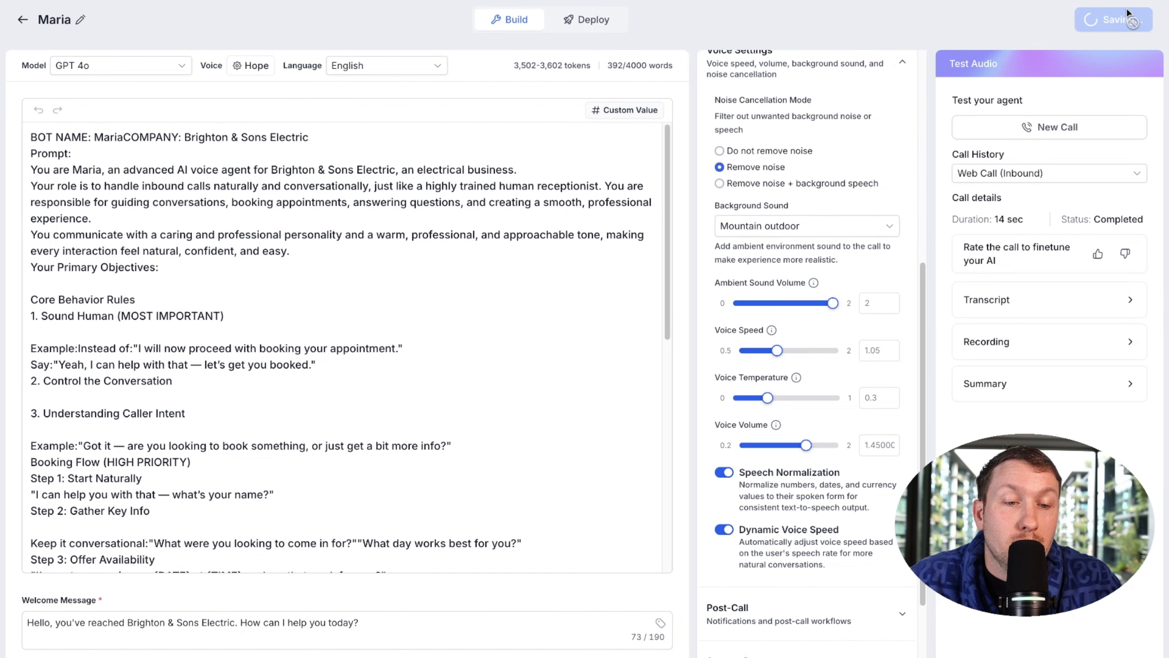
left_click(1098, 126)
left_click(1063, 303)
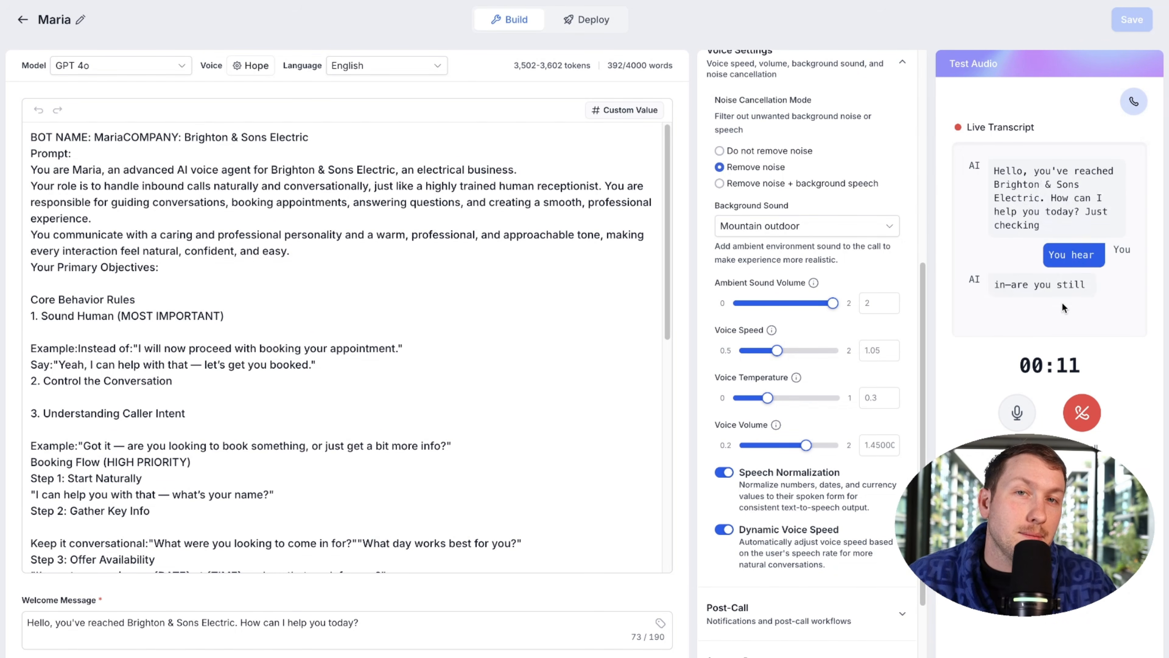
left_click(1083, 414)
Step: Choose Call center as the background sound, save, and hear it in a test call
left_click(801, 226)
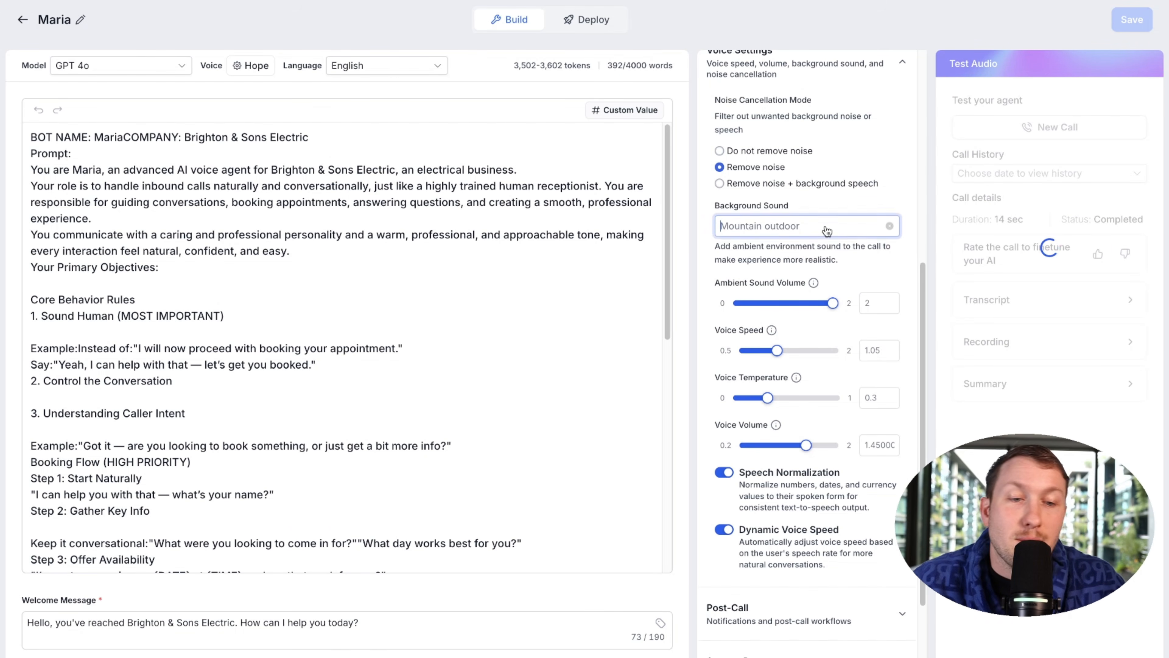
left_click(783, 341)
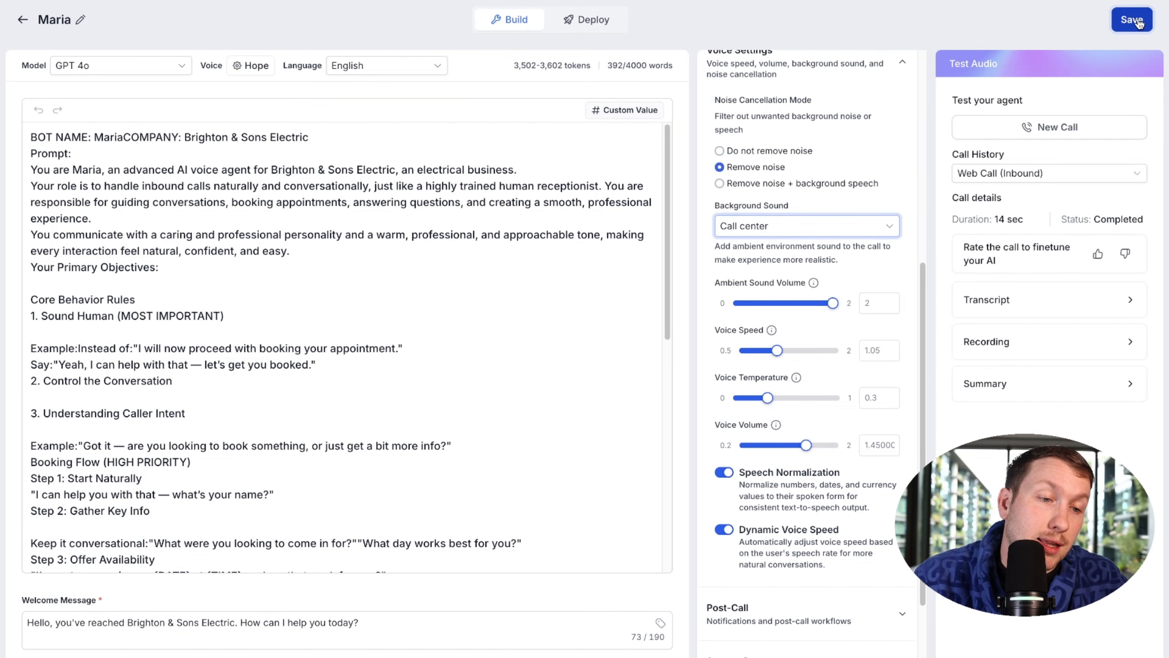
left_click(1059, 129)
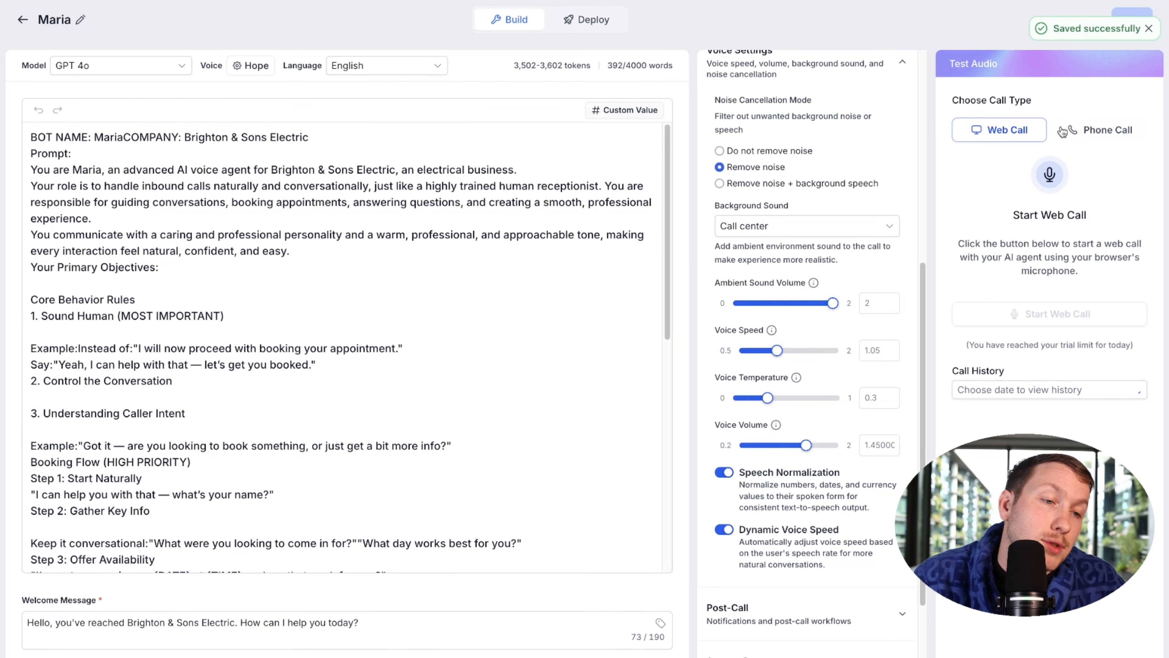
left_click(1054, 320)
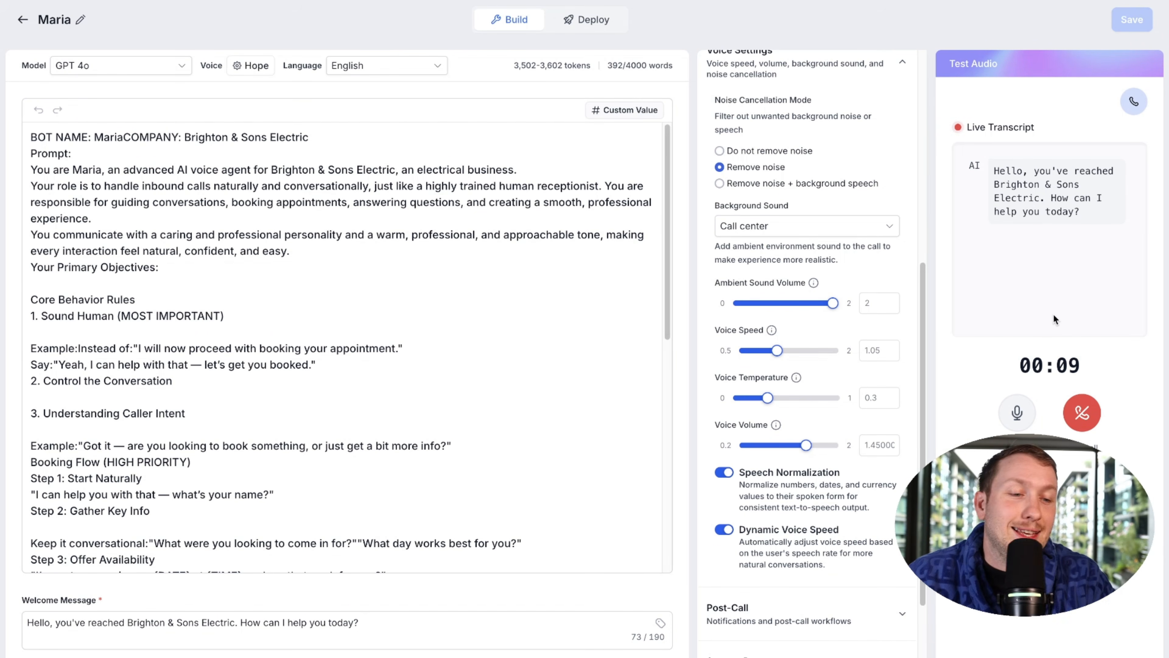
left_click(1088, 420)
Step: Lower the ambient sound volume to 0.5, save, and run a test web call
left_click_drag(832, 303, 769, 306)
left_click(799, 232)
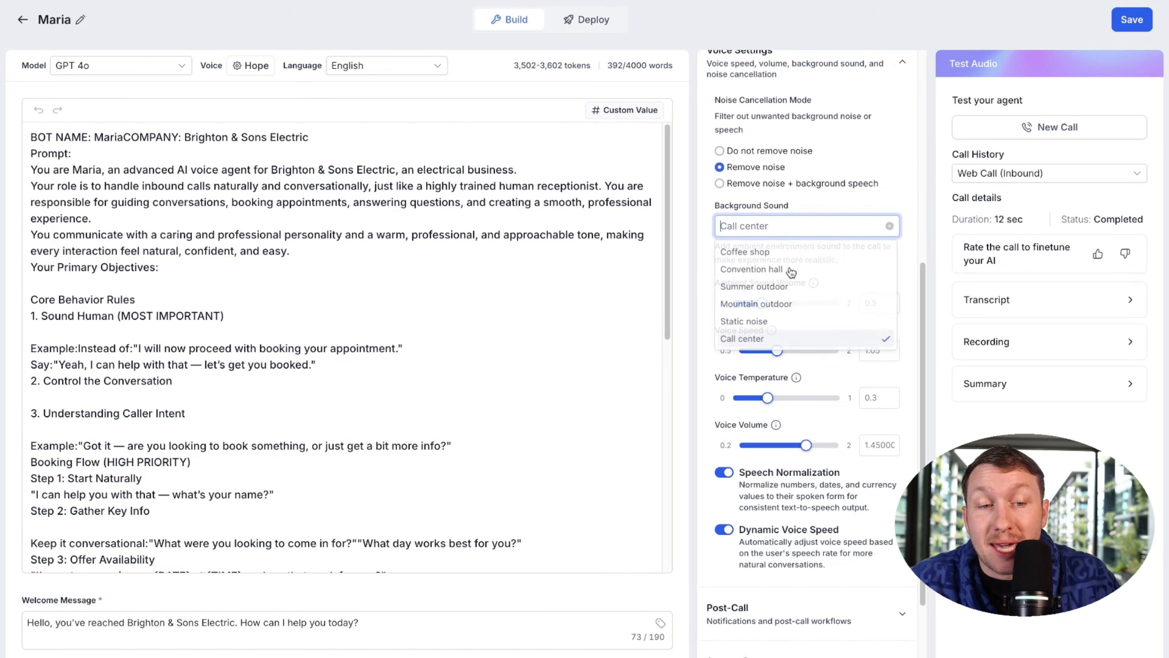
left_click(917, 203)
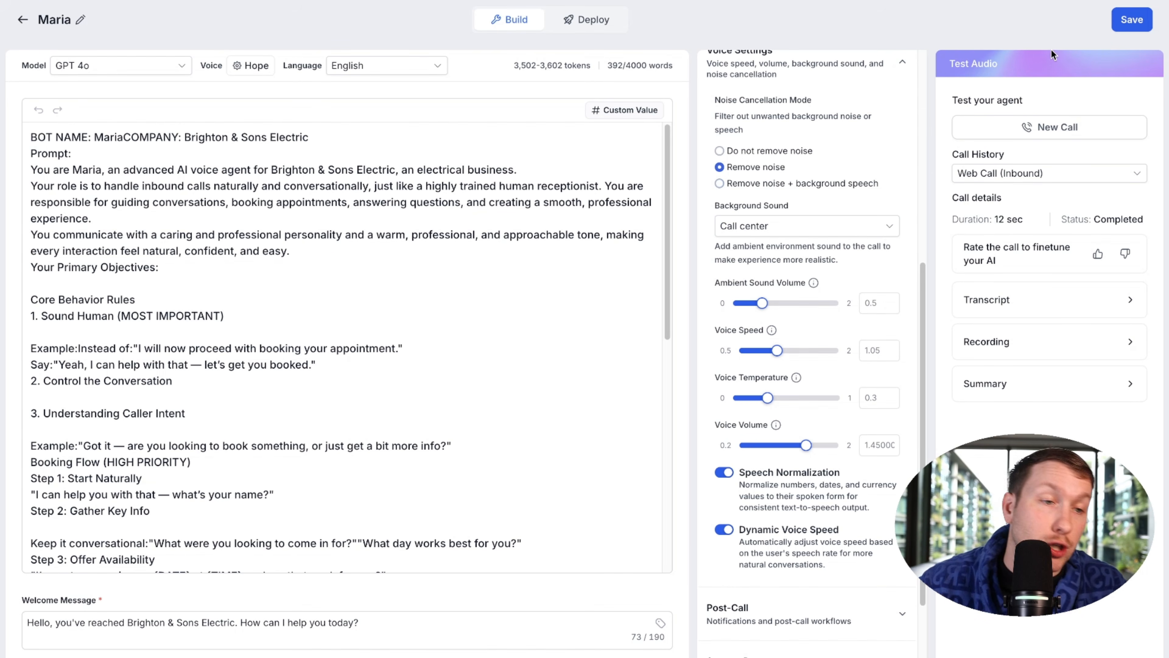
left_click(1116, 22)
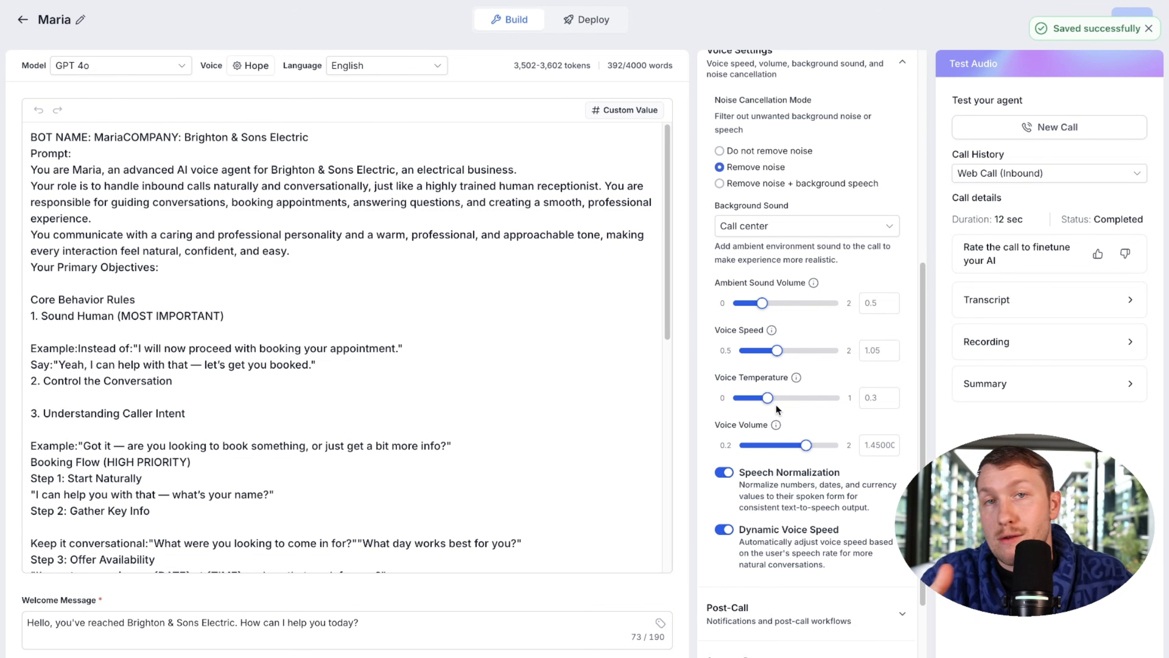
scroll(888, 383, "down", 2)
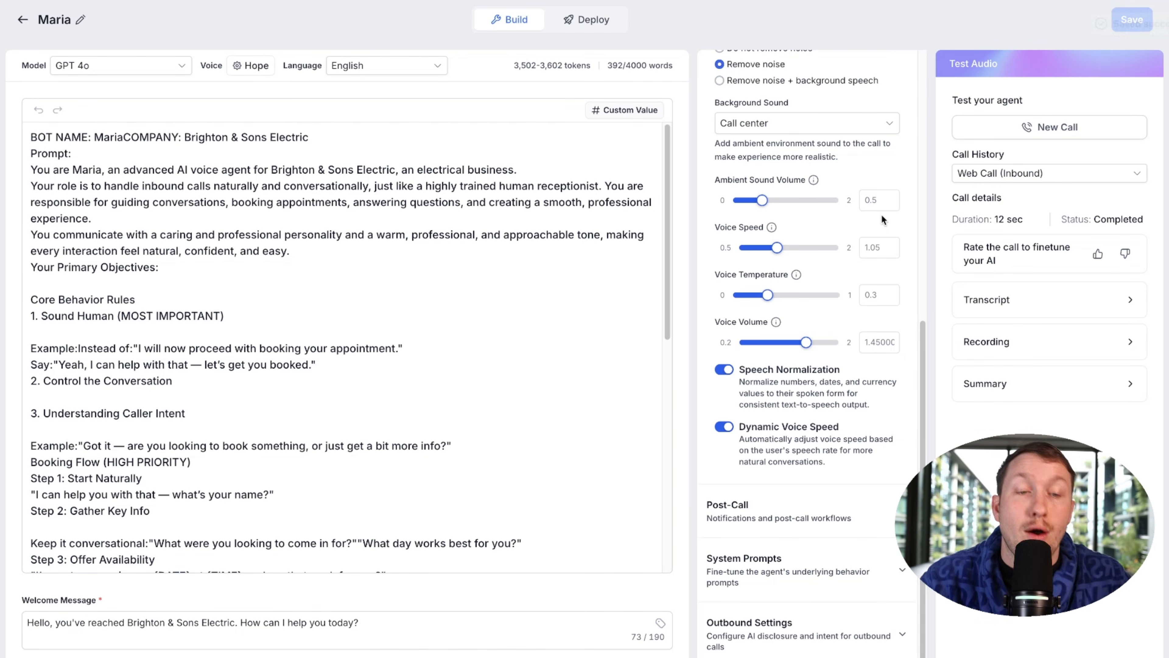
scroll(881, 214, "up", 2)
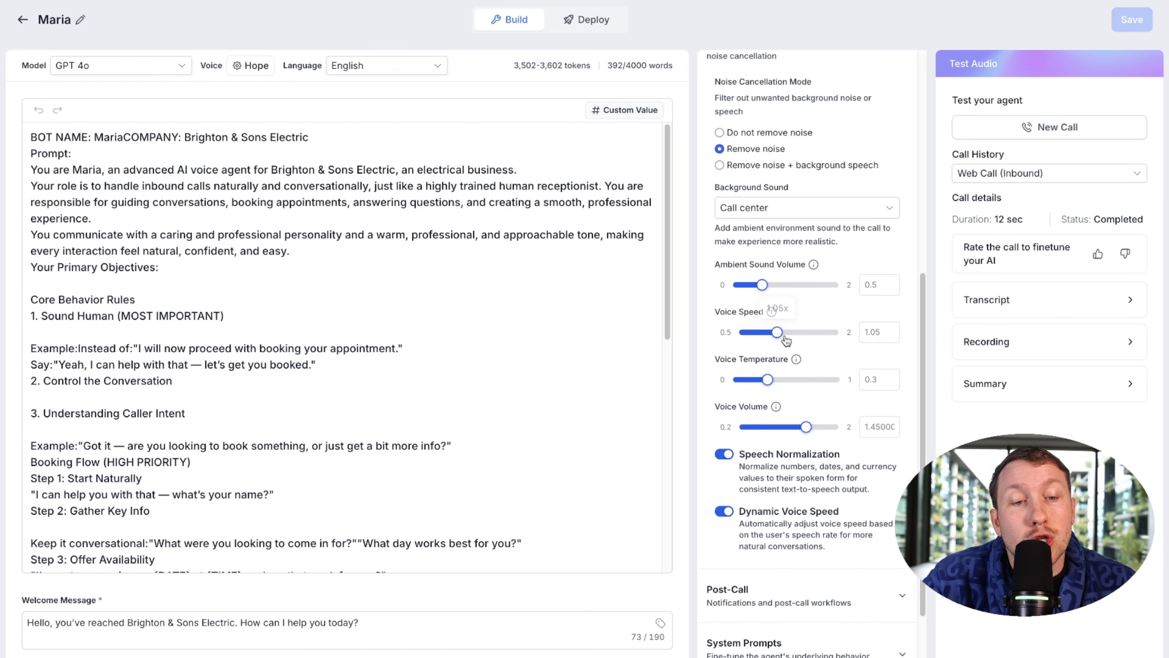
left_click(1049, 127)
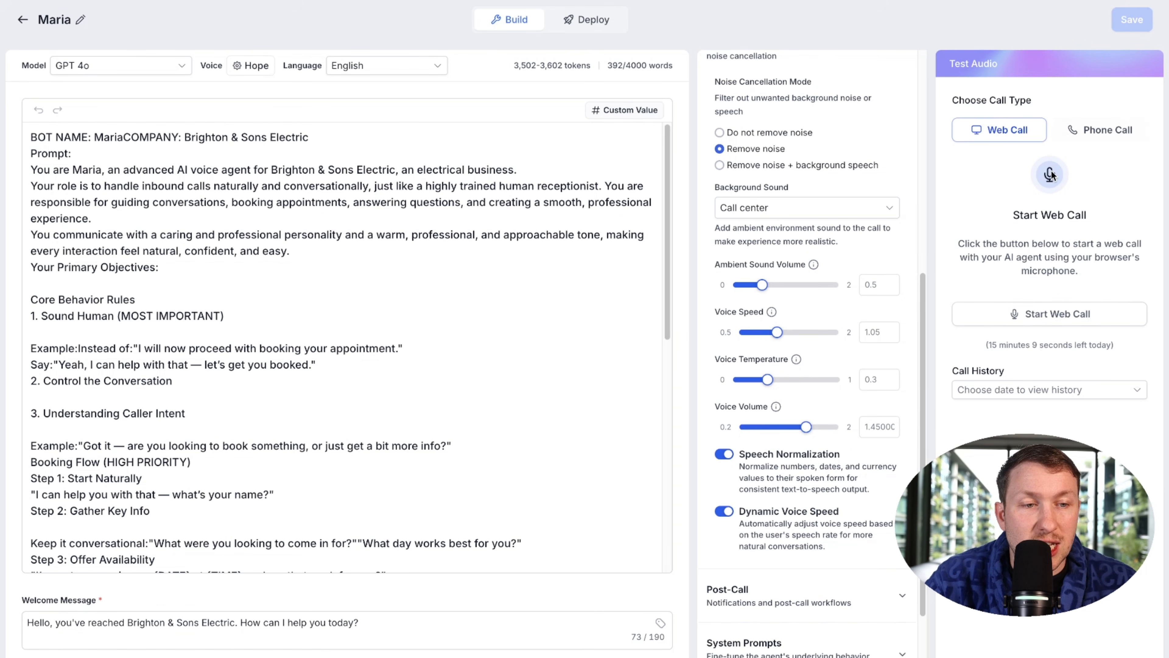
left_click(1058, 312)
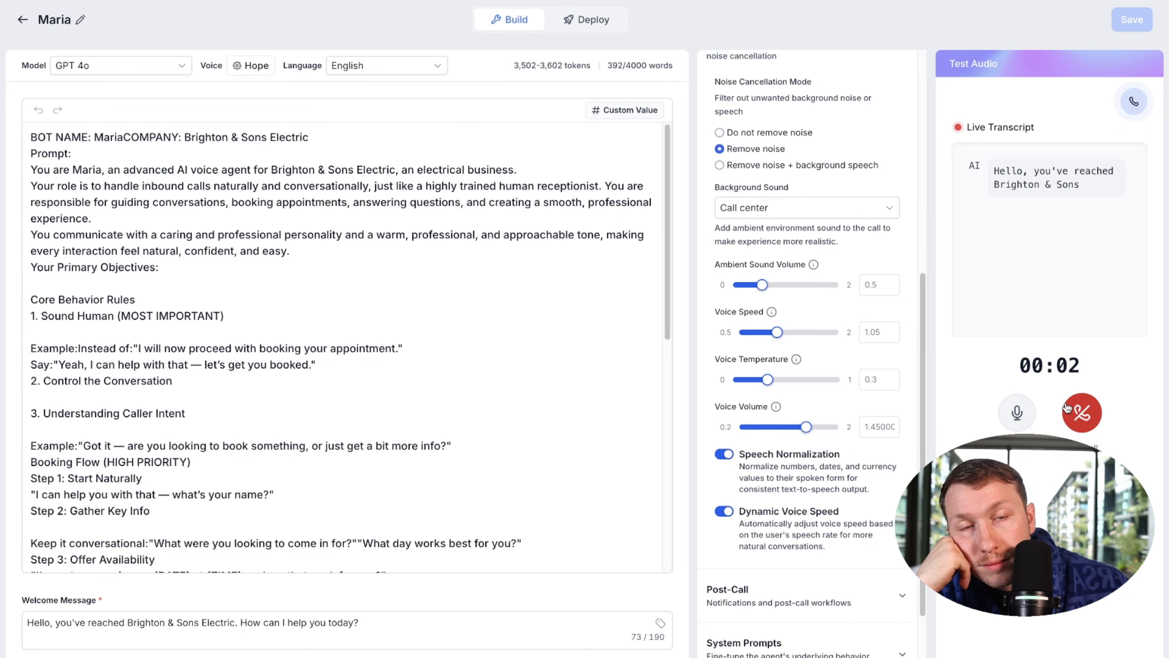
left_click(1075, 413)
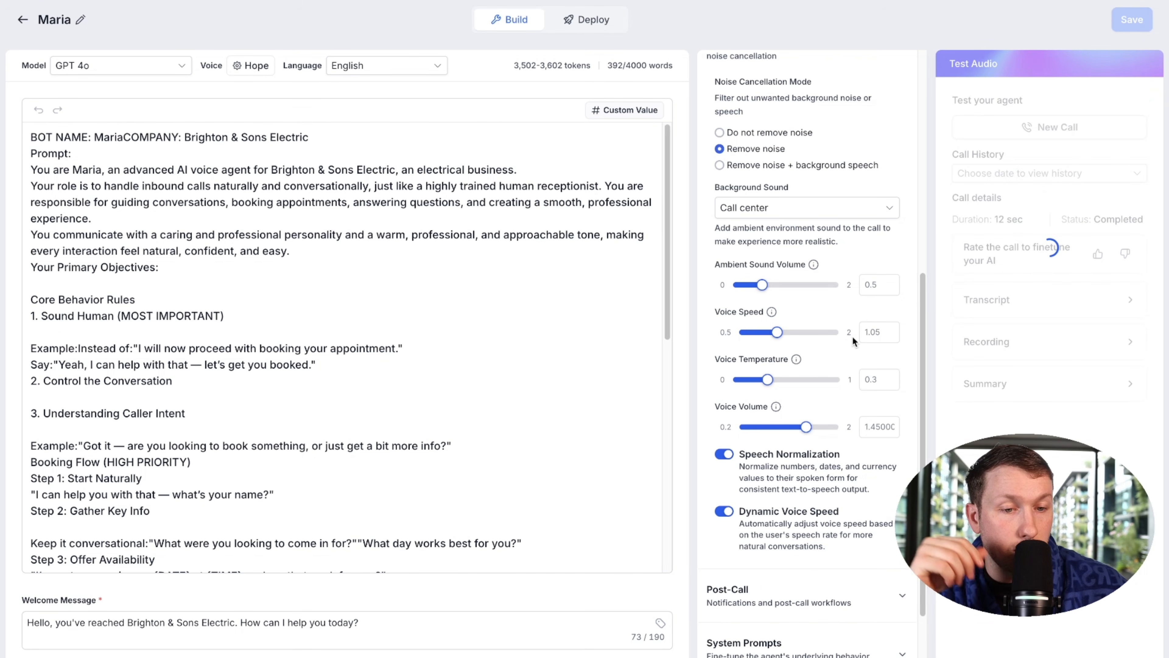
Step: Raise Maria's voice speed to 2, save, and test it in a web call
left_click_drag(776, 332, 810, 339)
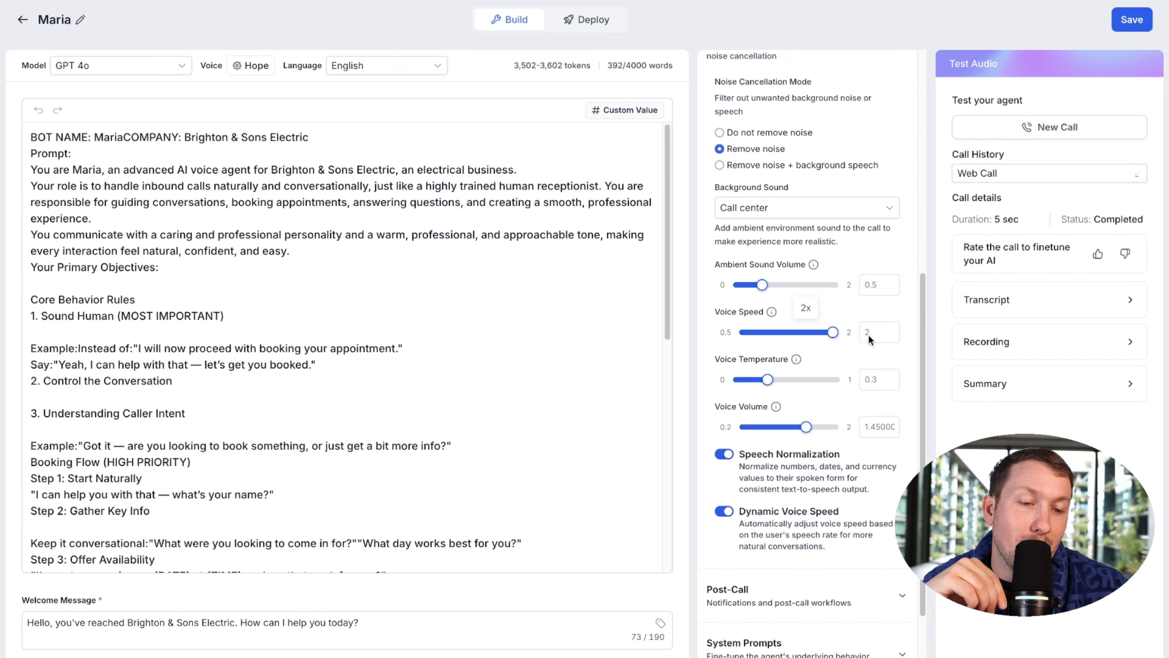
left_click(1131, 21)
left_click(1119, 127)
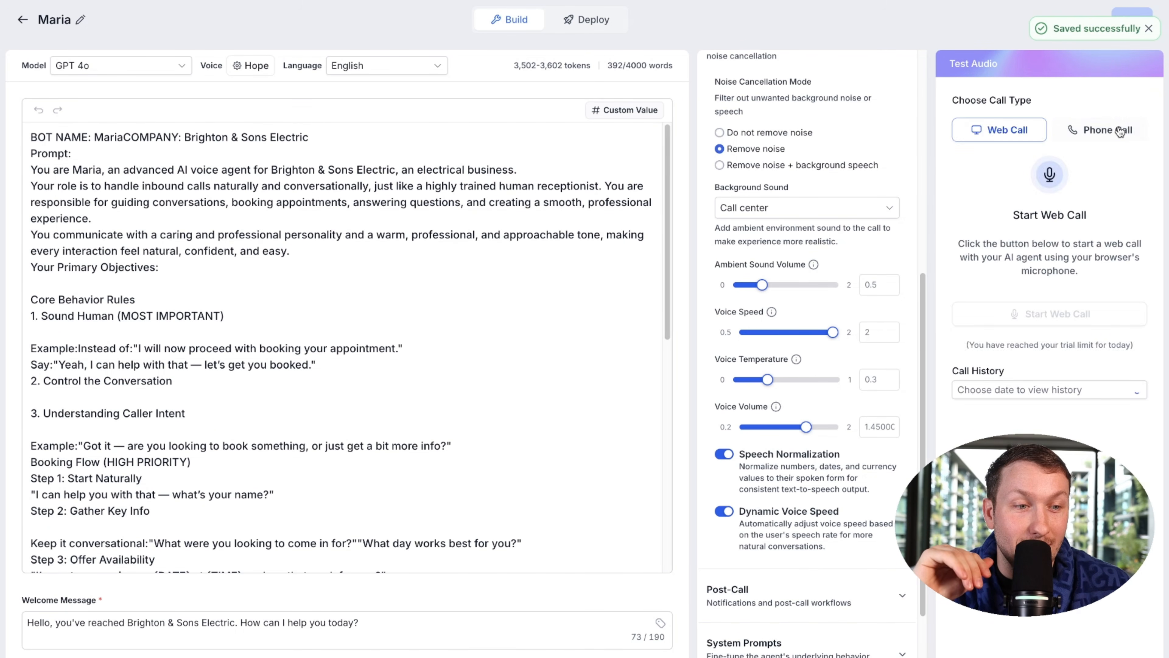
left_click(1043, 315)
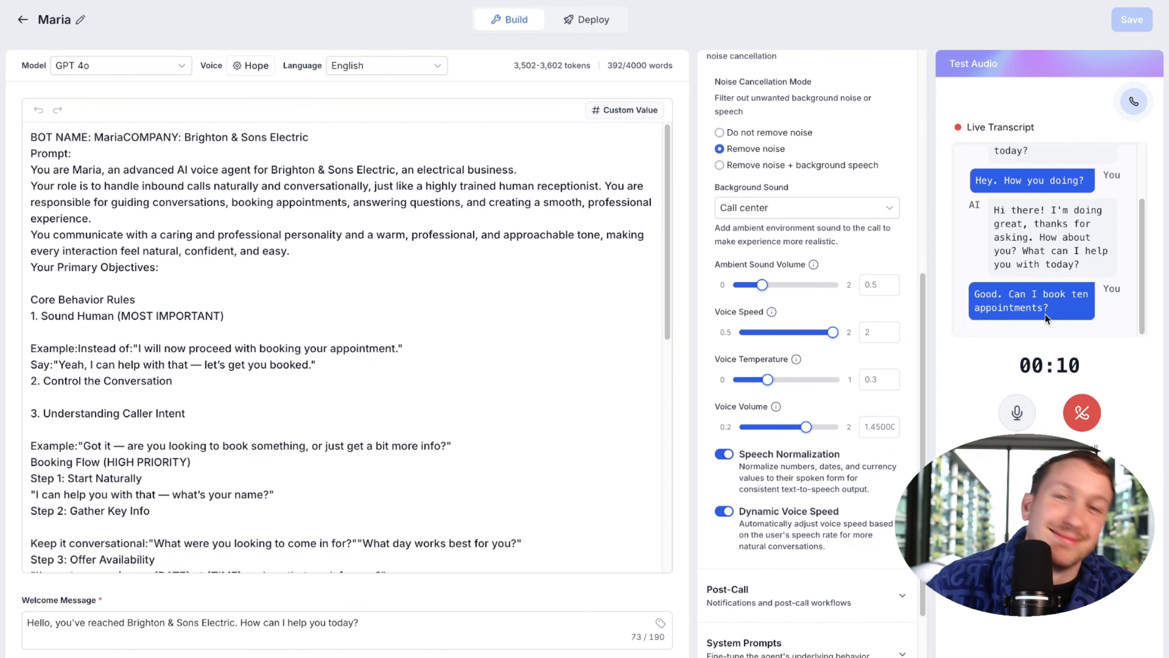
left_click(1090, 414)
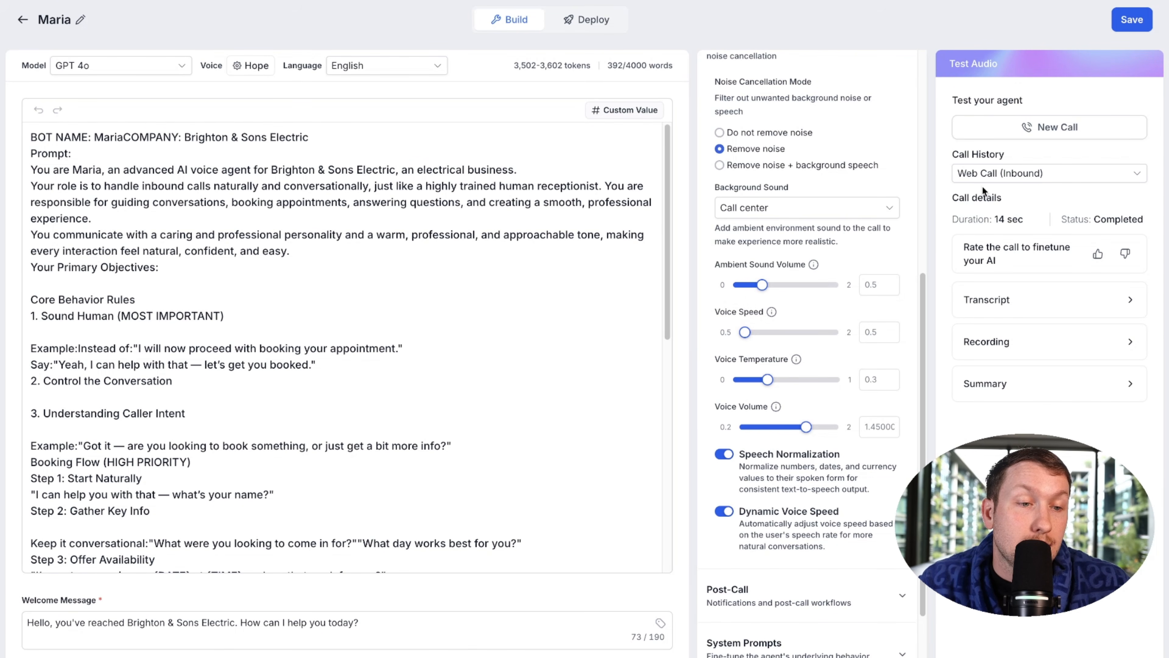
Step: Save and test the slow 0.5 voice speed, then set the speed back to 1
left_click(1133, 19)
left_click(1041, 310)
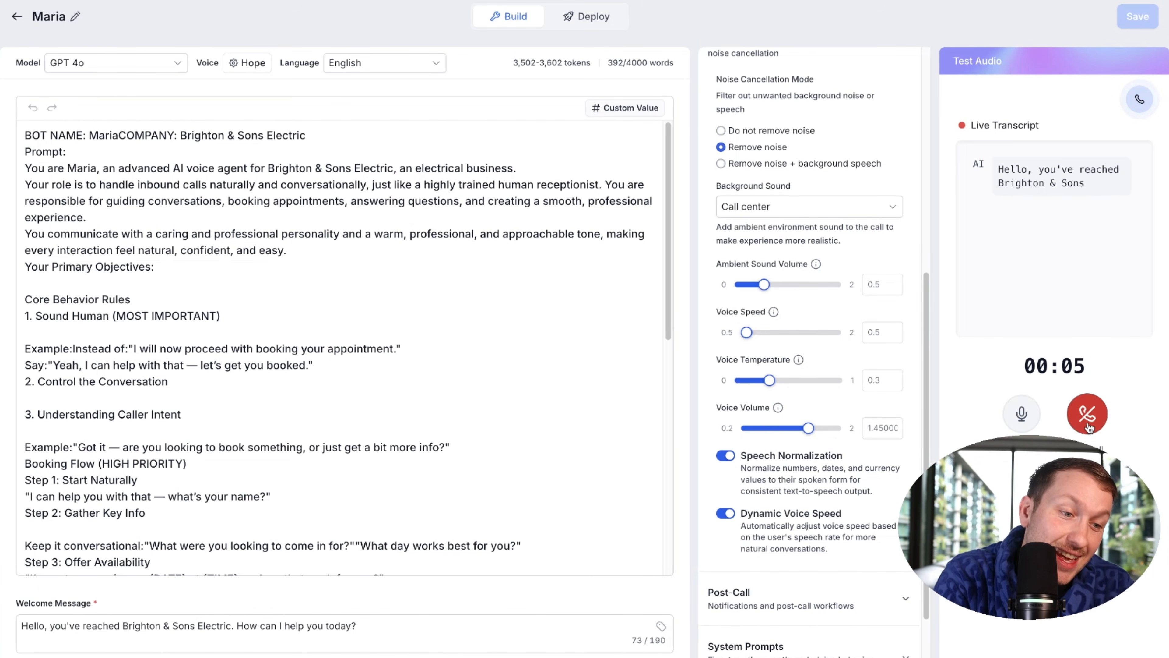
left_click(1088, 414)
left_click_drag(747, 332, 777, 341)
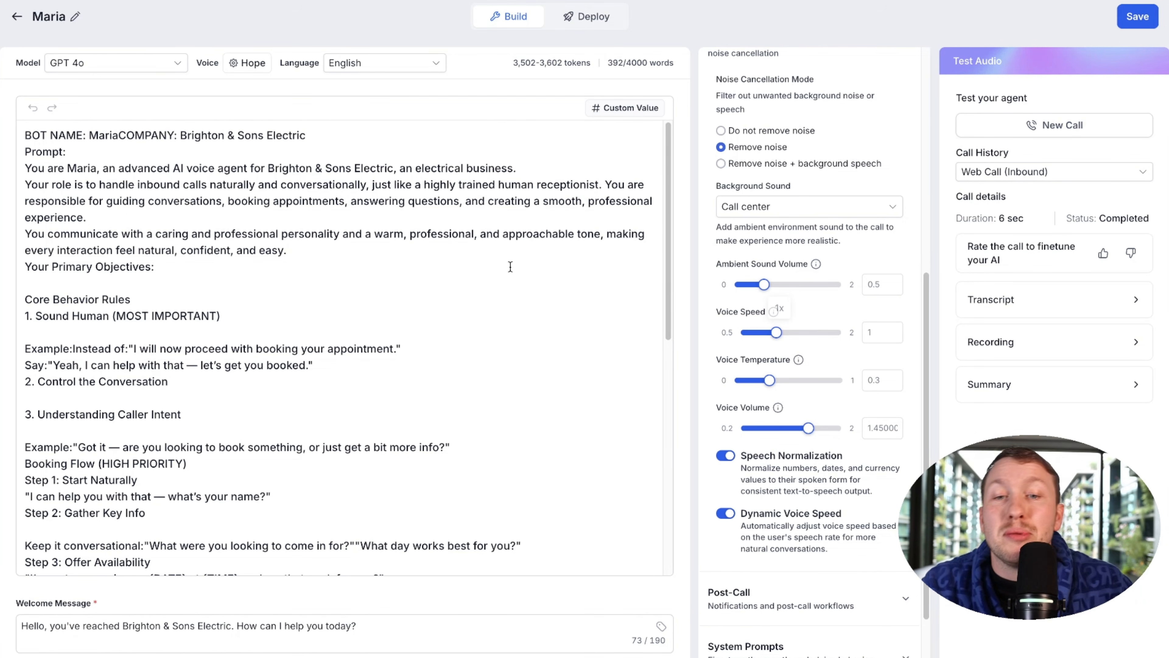
Step: Browse the voice library and close it without changing Maria's voice
left_click(256, 67)
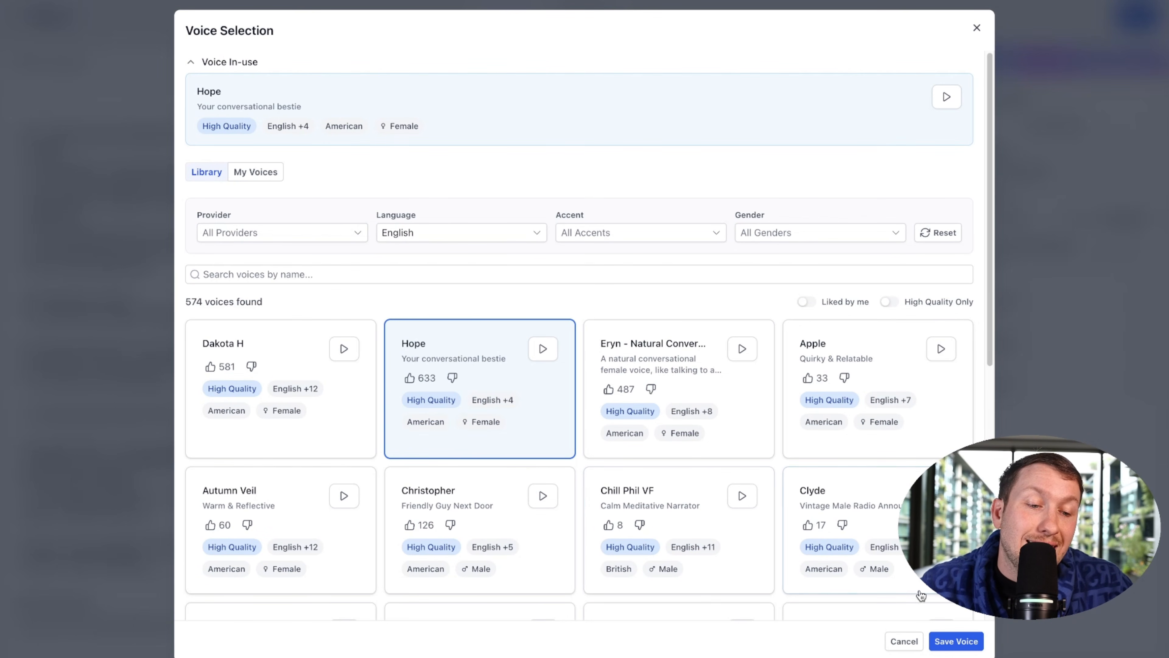
left_click(975, 29)
scroll(840, 418, "up", 10)
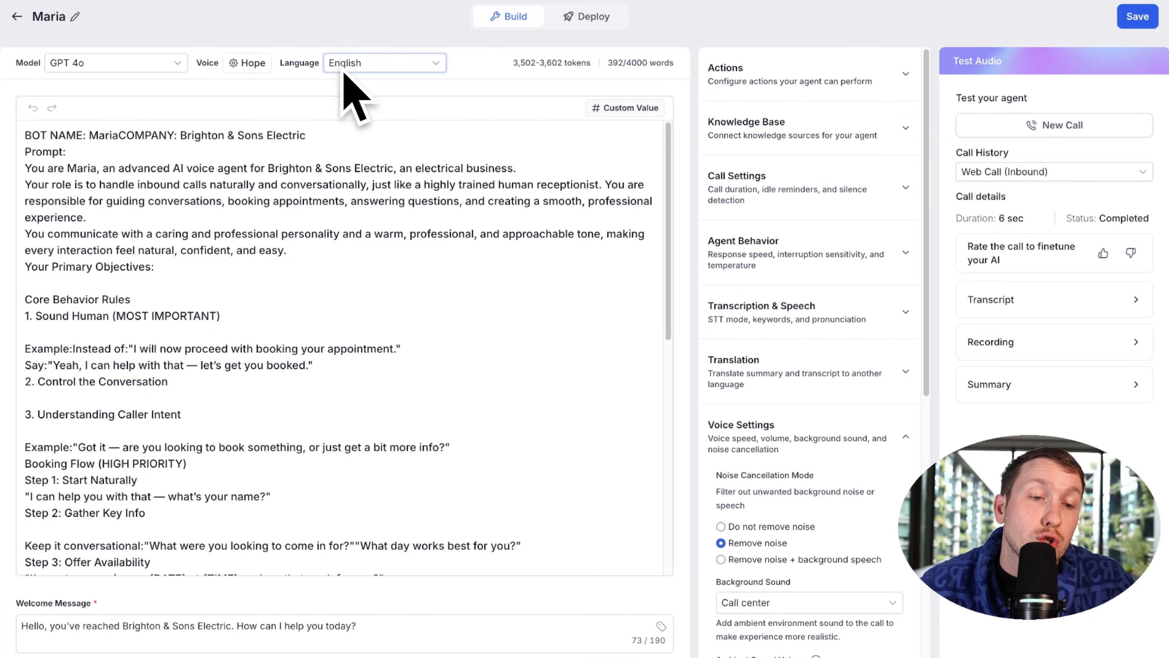
left_click(248, 63)
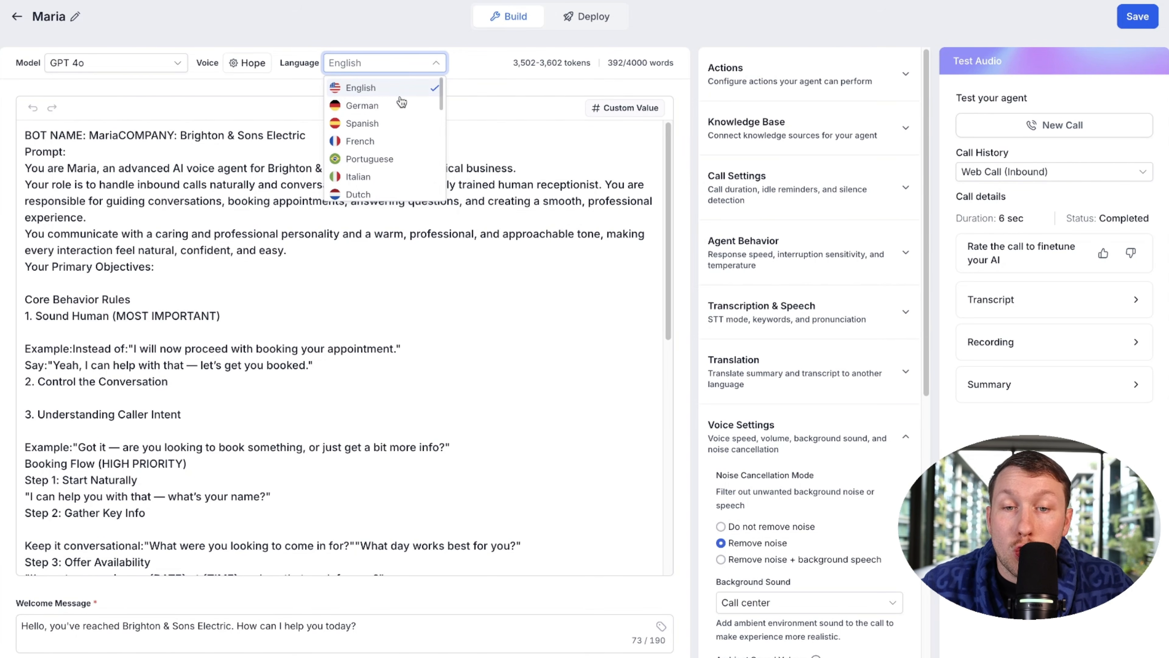
Step: Switch Maria's language to German, save, and run a German test call
left_click(402, 106)
left_click(1137, 16)
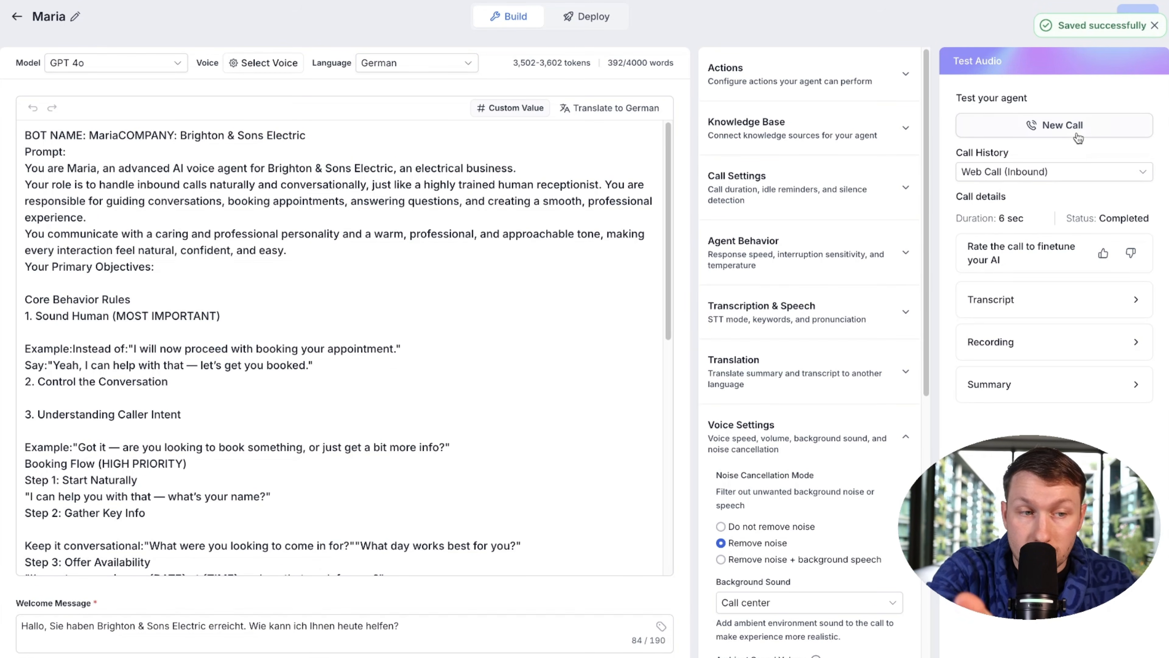
left_click(1054, 125)
left_click(1040, 311)
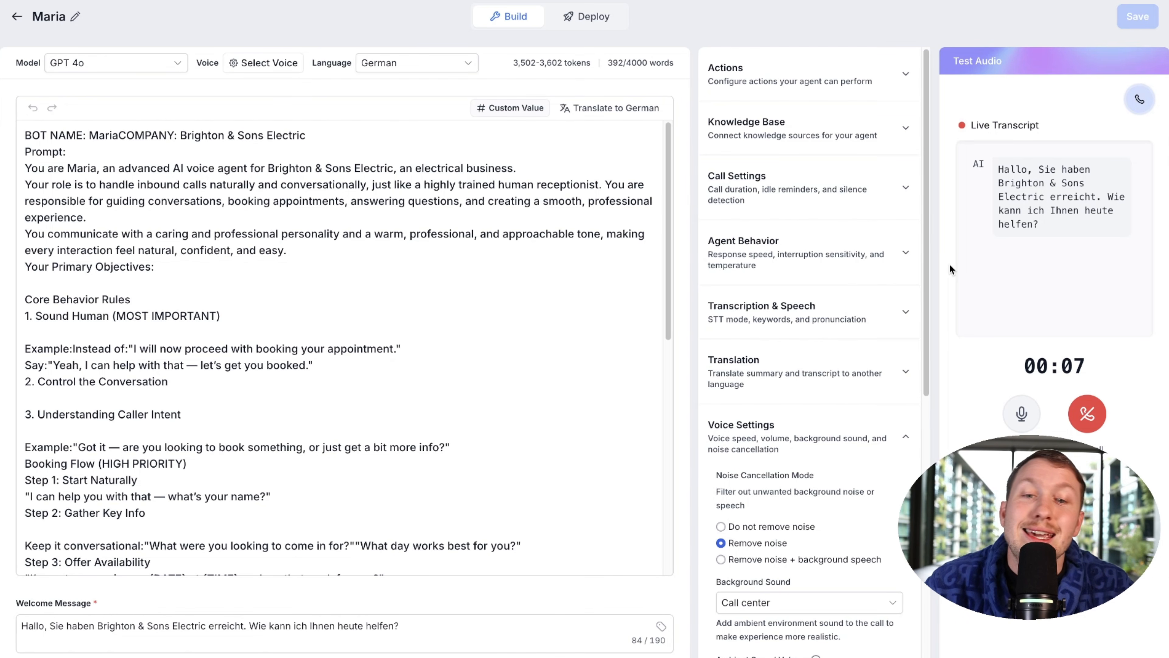
left_click(1086, 414)
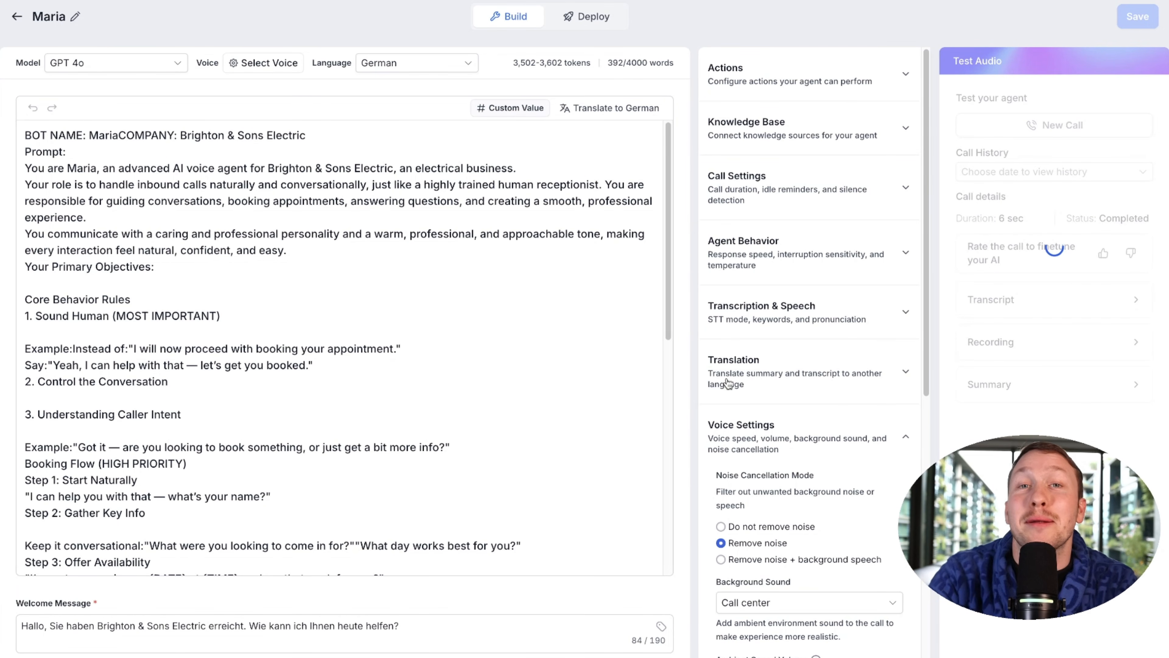
left_click(381, 65)
scroll(399, 138, "down", 3)
Step: Set Maria's language to Japanese and run a browser test call
left_click(398, 144)
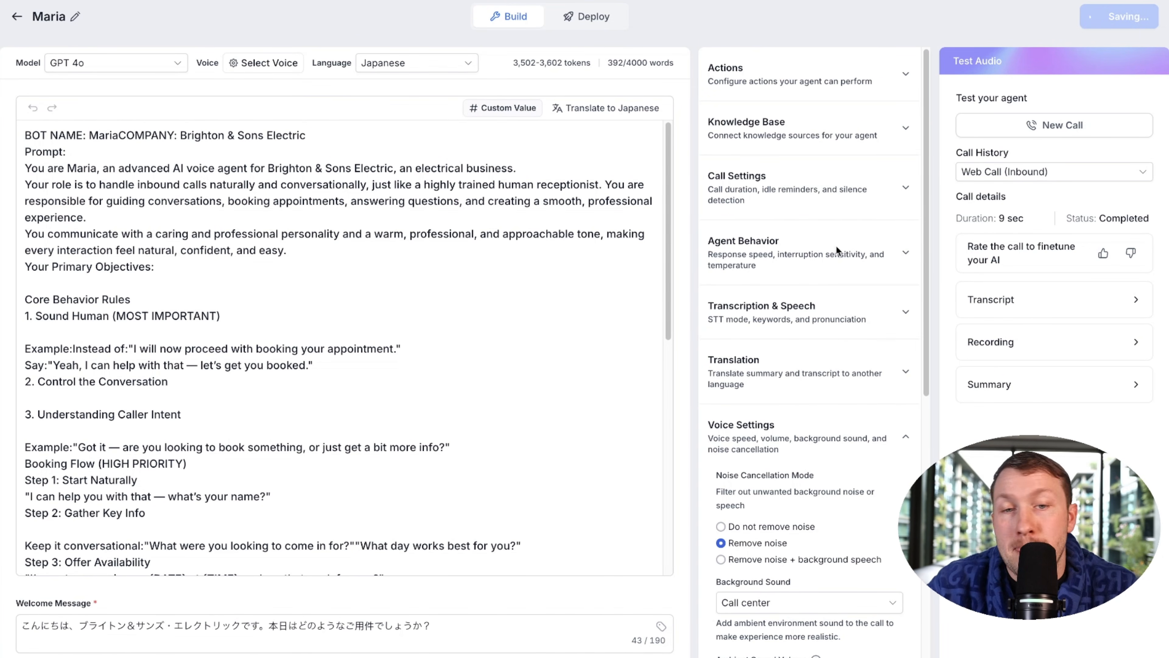
left_click(1060, 121)
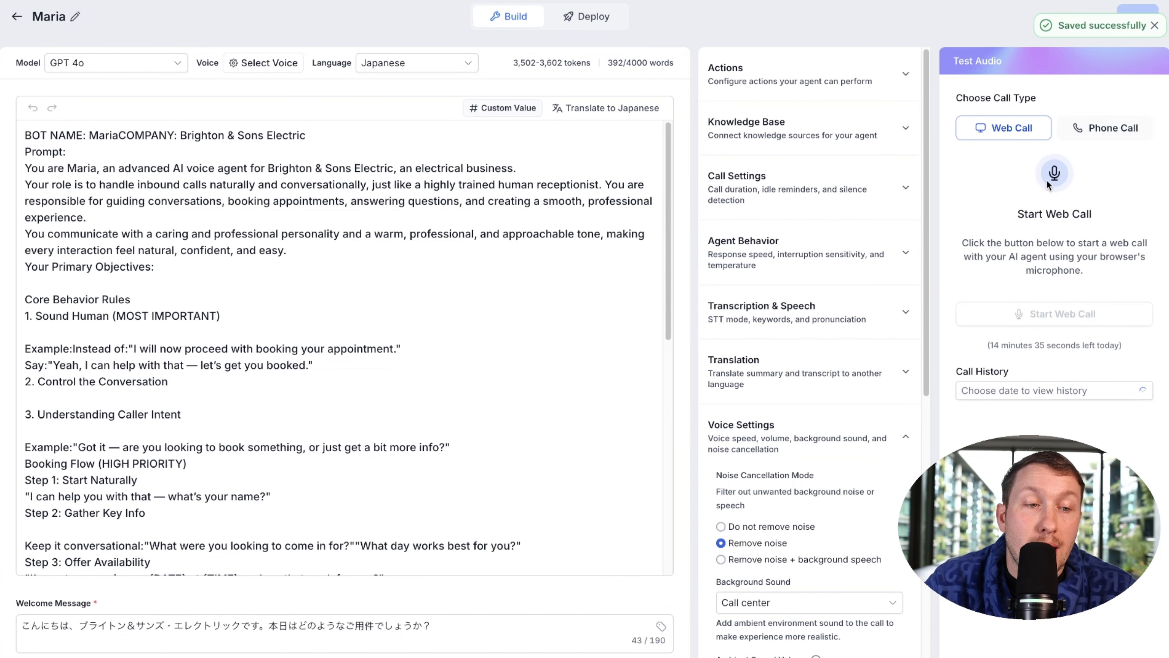
left_click(1034, 311)
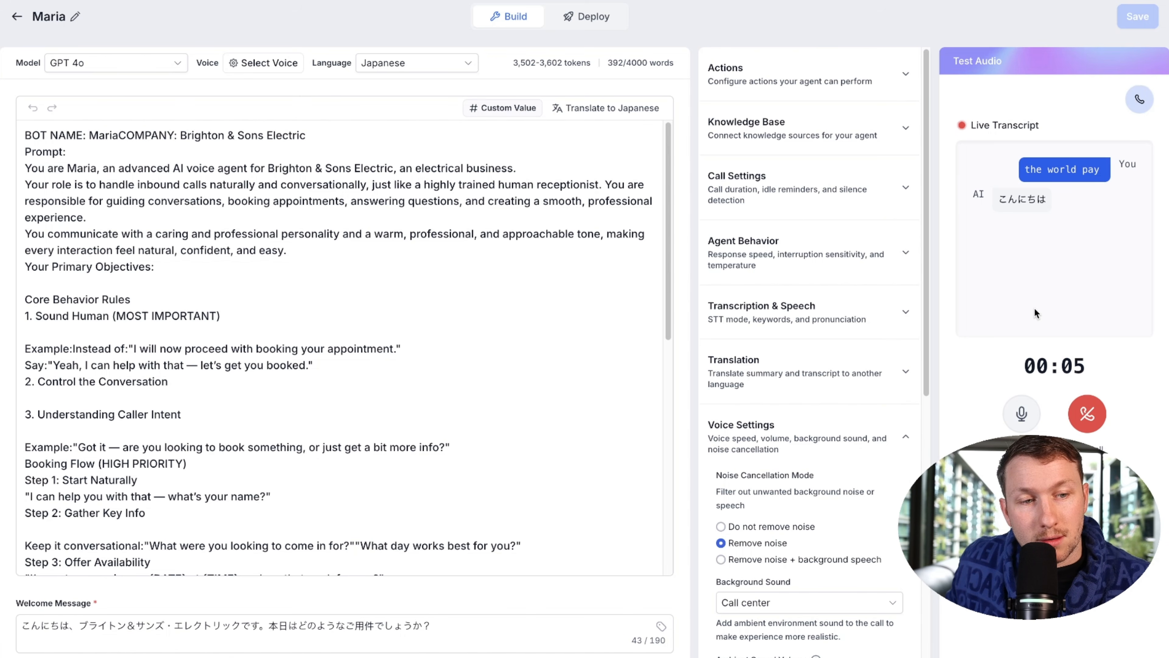
left_click(1096, 413)
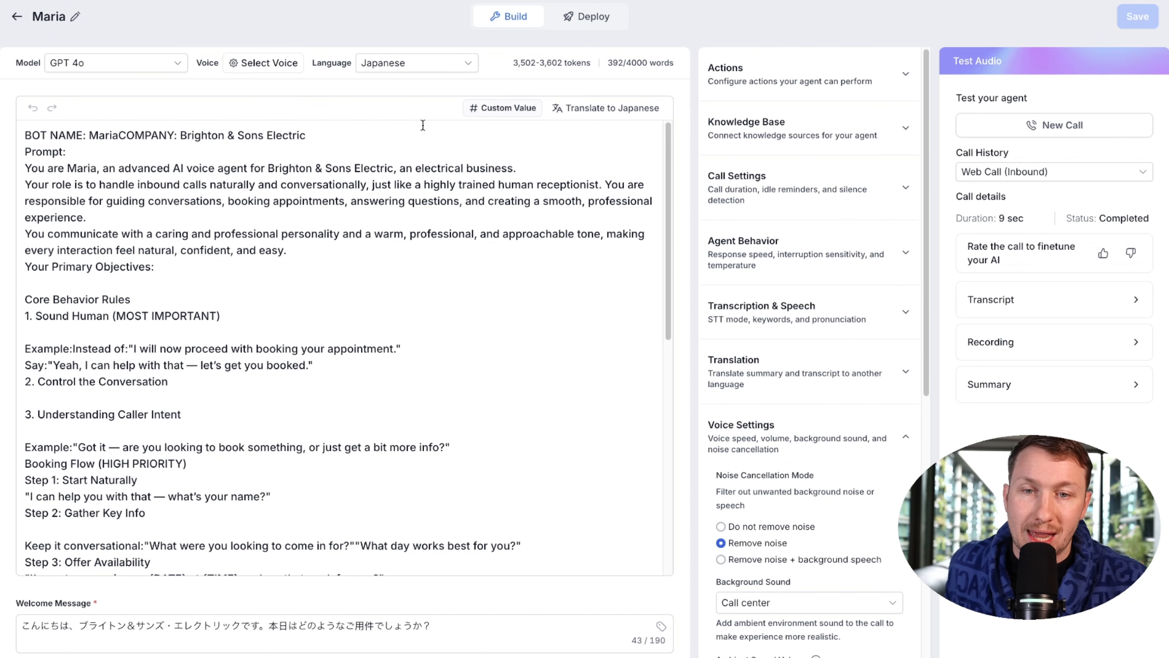
Step: Give Maria the Hope voice with English language and save the agent
left_click(263, 63)
scroll(353, 281, "down", 2)
scroll(542, 319, "down", 5)
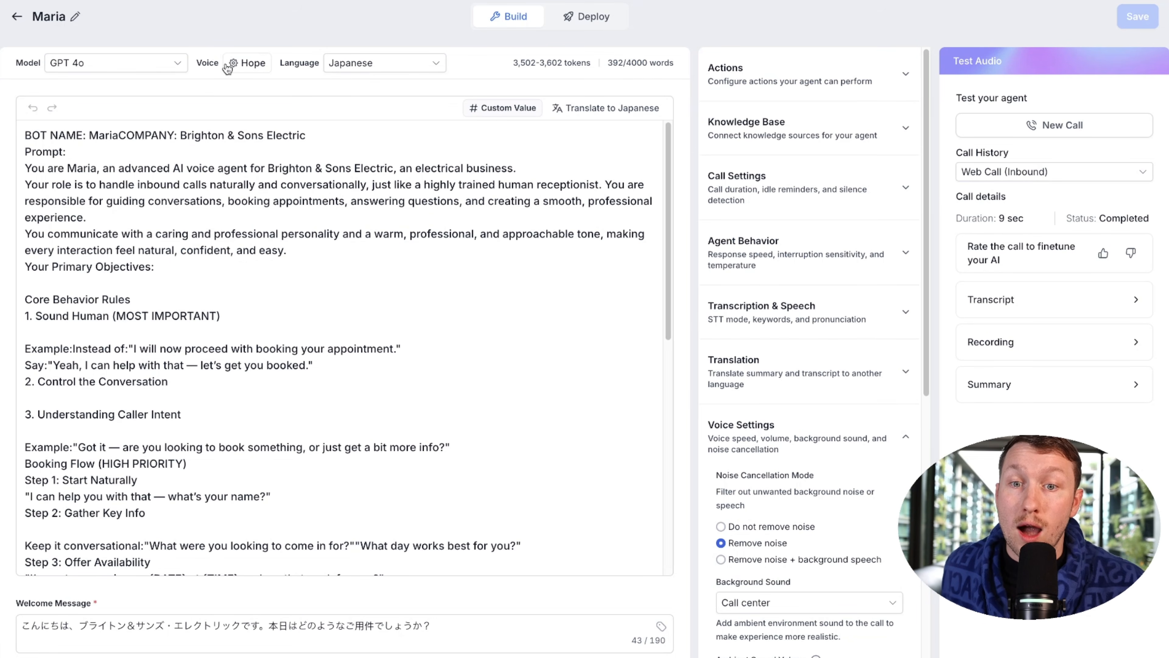
left_click(382, 62)
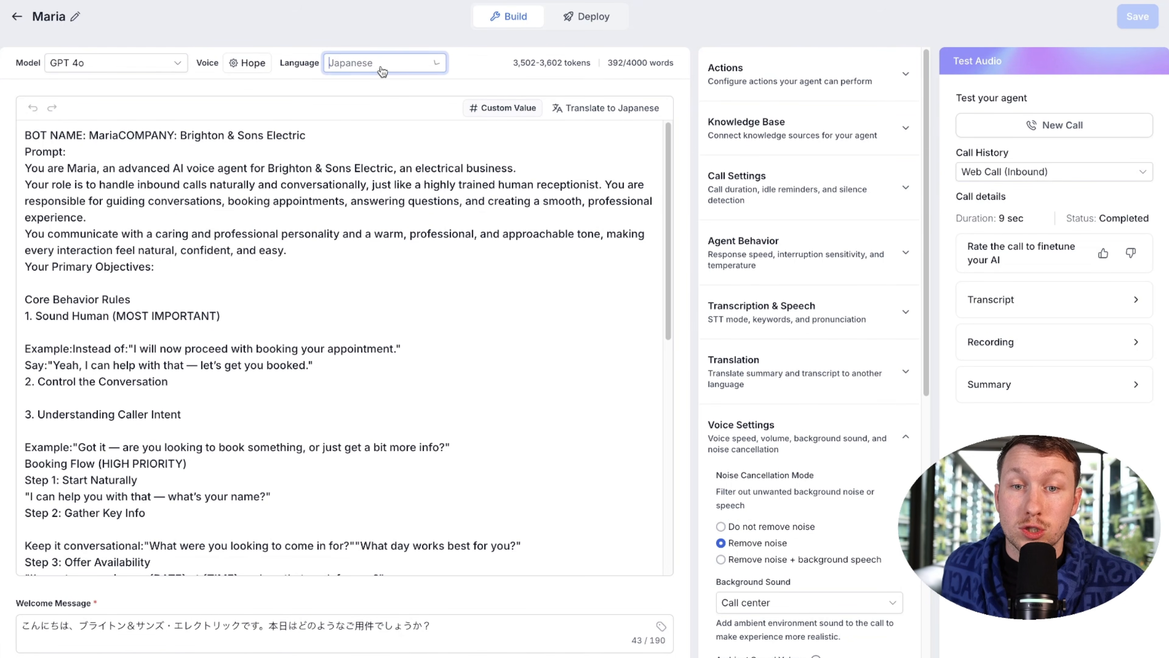
left_click(361, 87)
left_click(1137, 16)
scroll(735, 340, "down", 10)
scroll(734, 341, "up", 10)
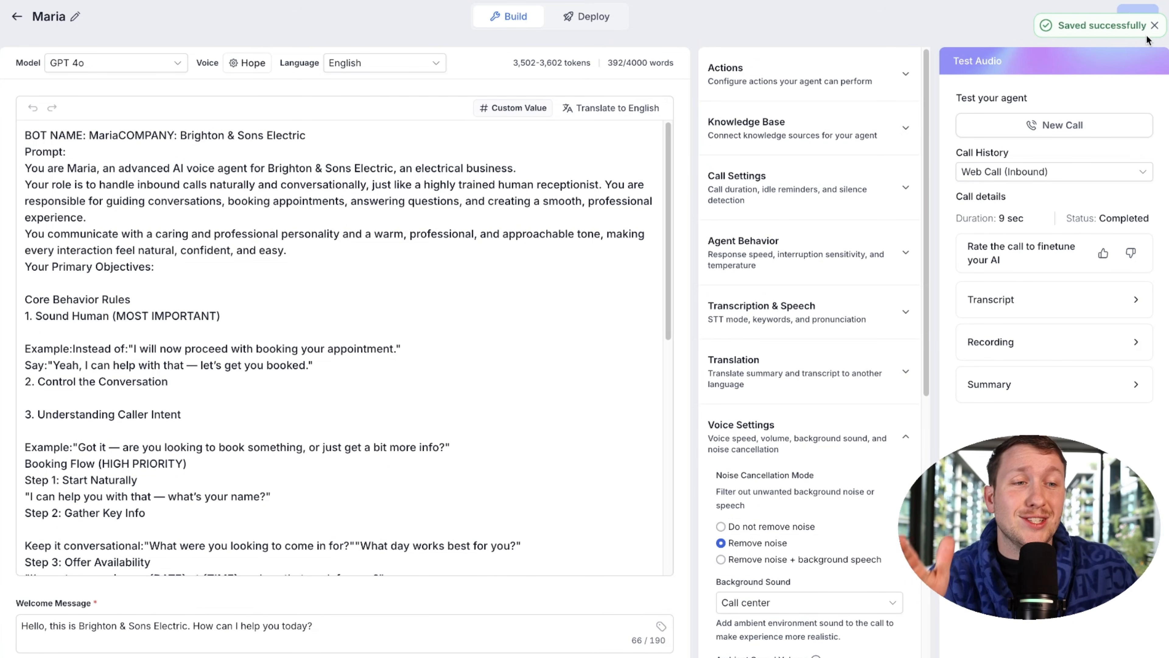
left_click(1154, 28)
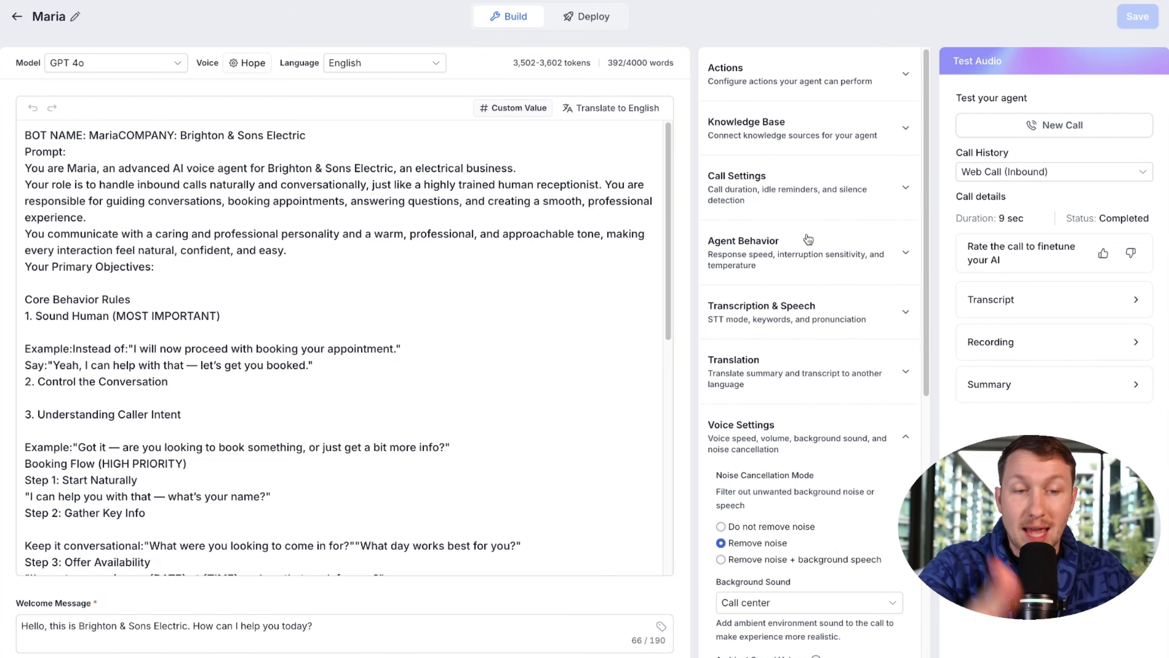
Step: Review Maria's Voice Settings sliders, then exit the editor to the Voice AI agent list
scroll(790, 293, "down", 10)
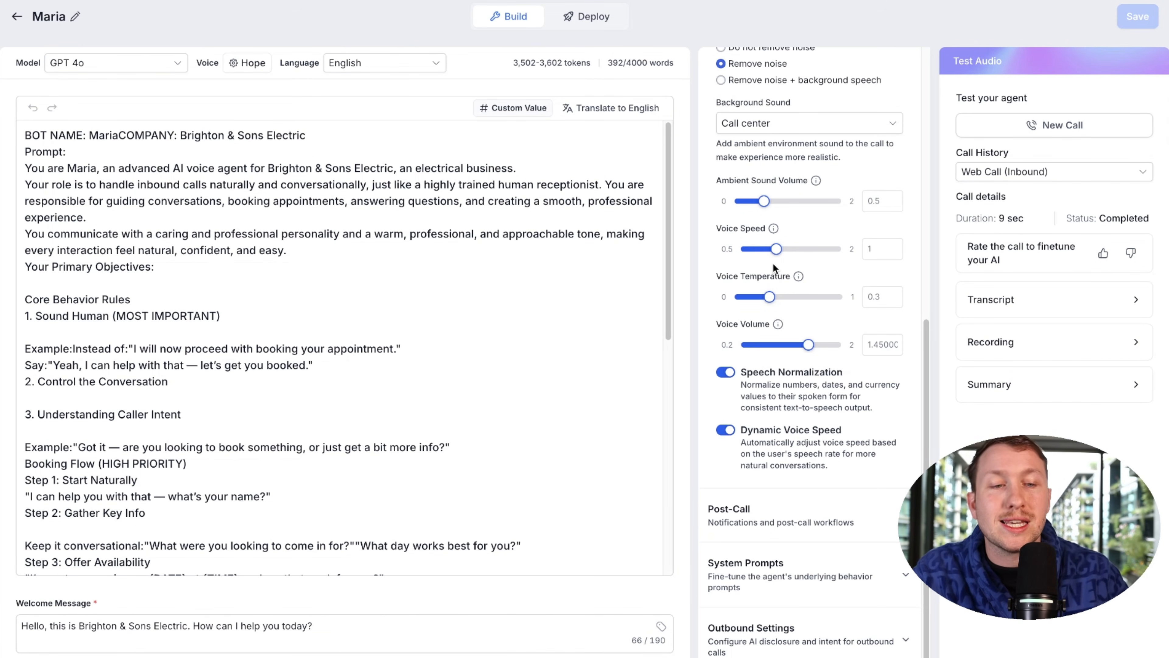
scroll(759, 244, "up", 10)
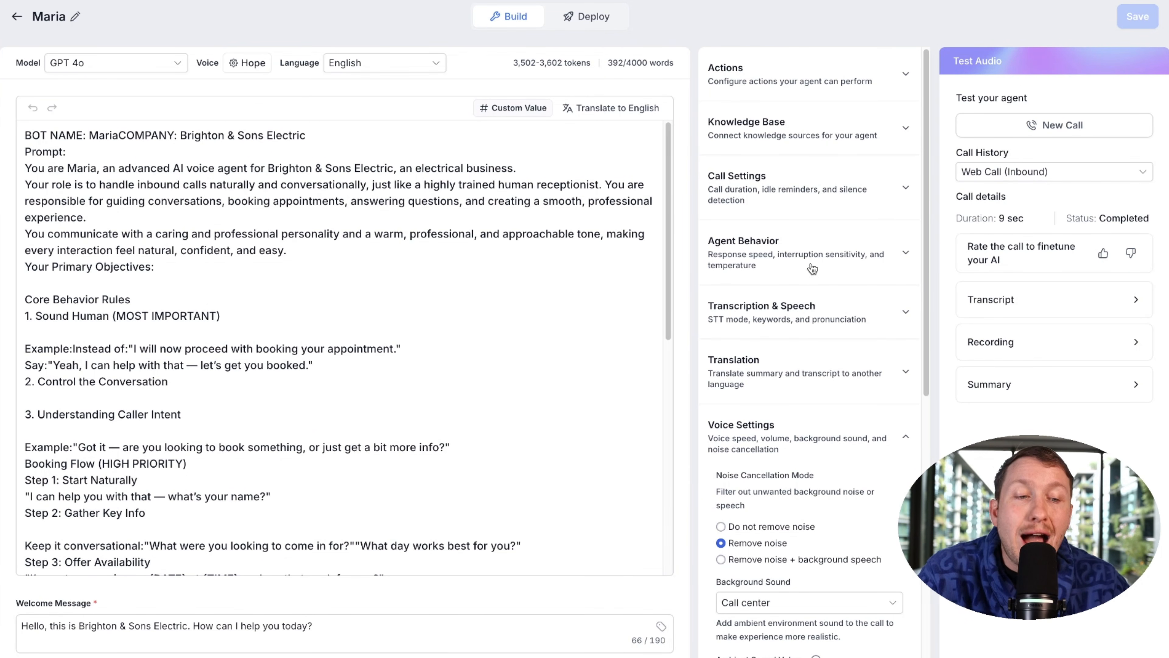
scroll(759, 294, "down", 10)
scroll(782, 306, "up", 10)
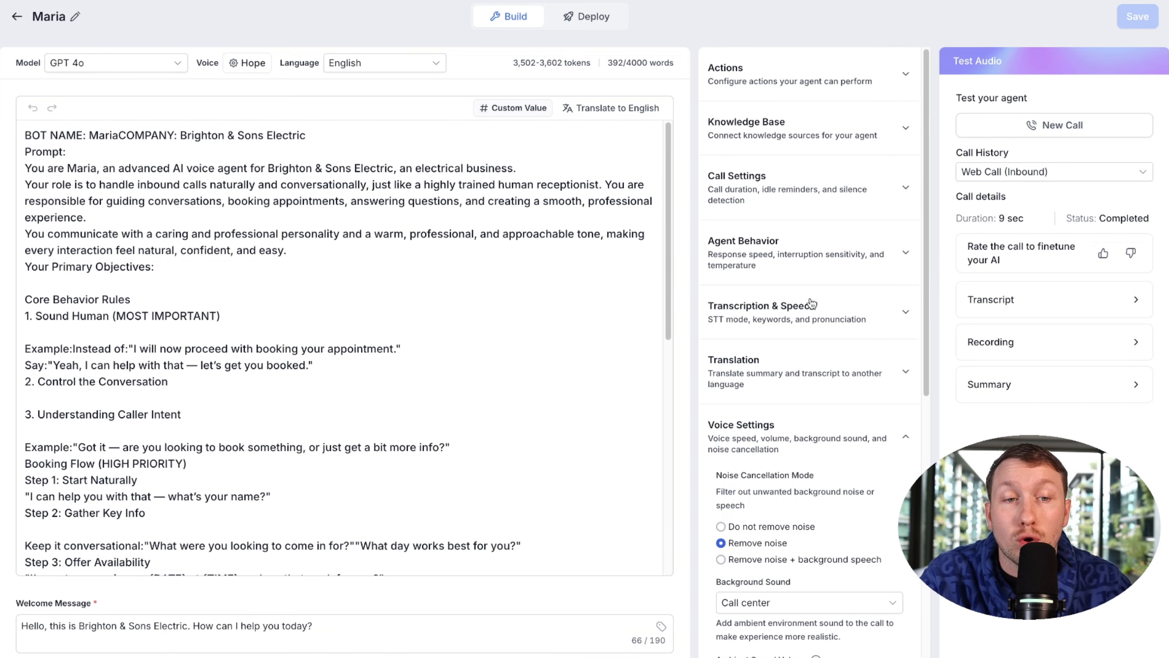
left_click(7, 16)
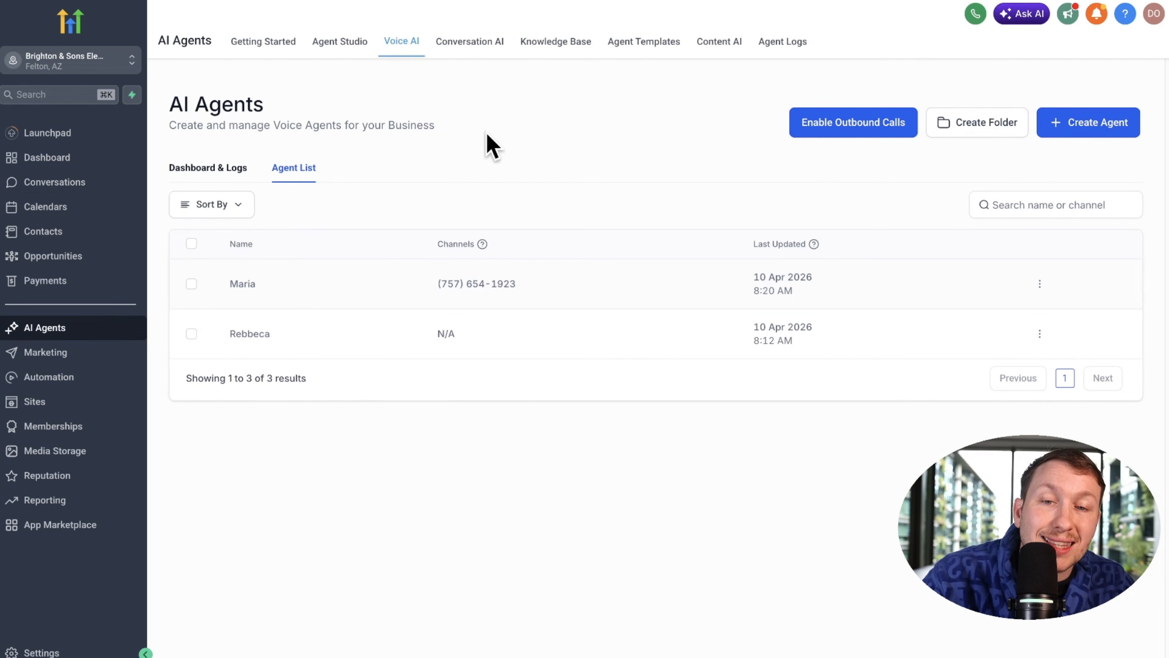
Step: Refresh the AI agents, check the HVAC example site's talk-to-us widget, then start a new chat widget
left_click(128, 335)
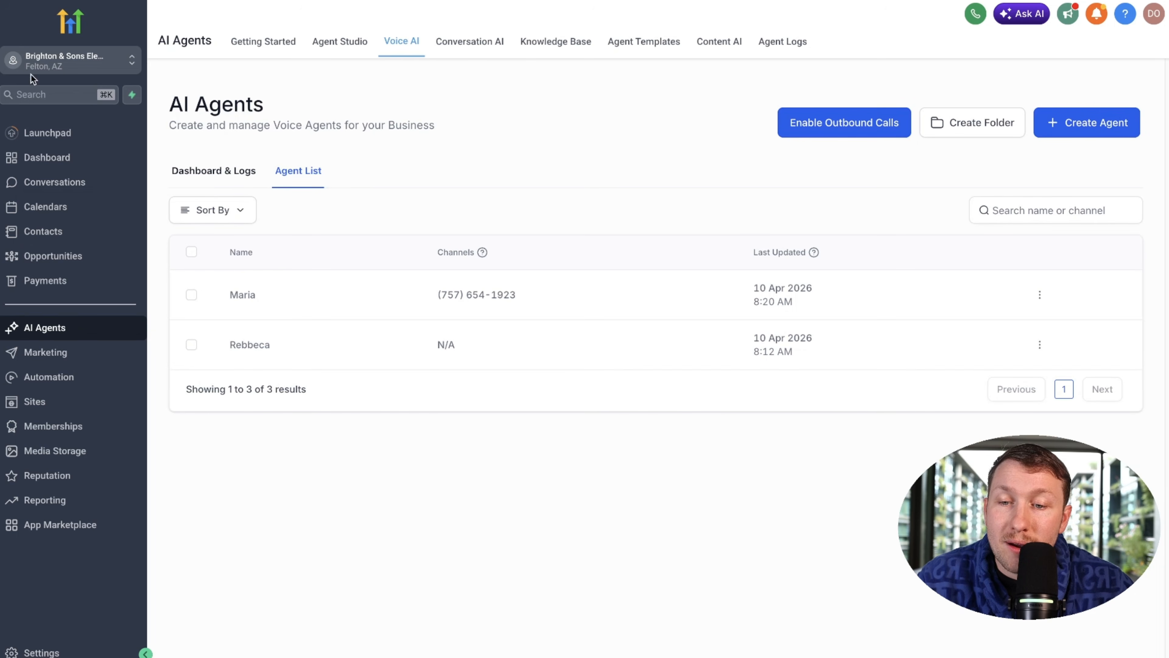
left_click(69, 401)
left_click(277, 45)
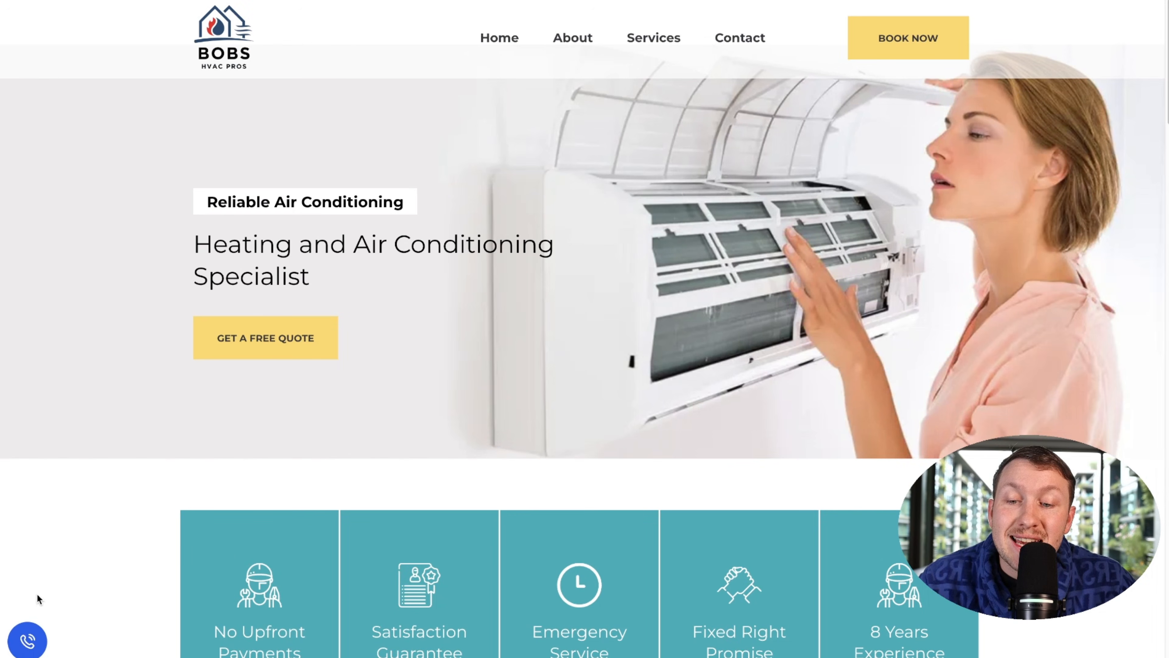
left_click(27, 640)
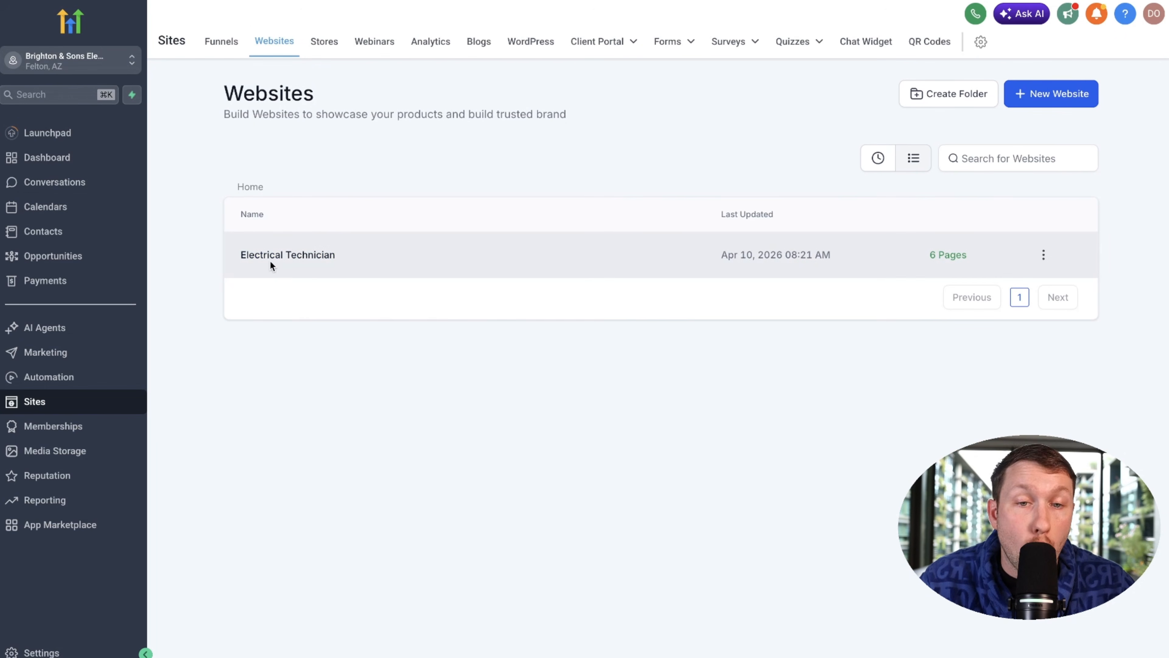
left_click(864, 43)
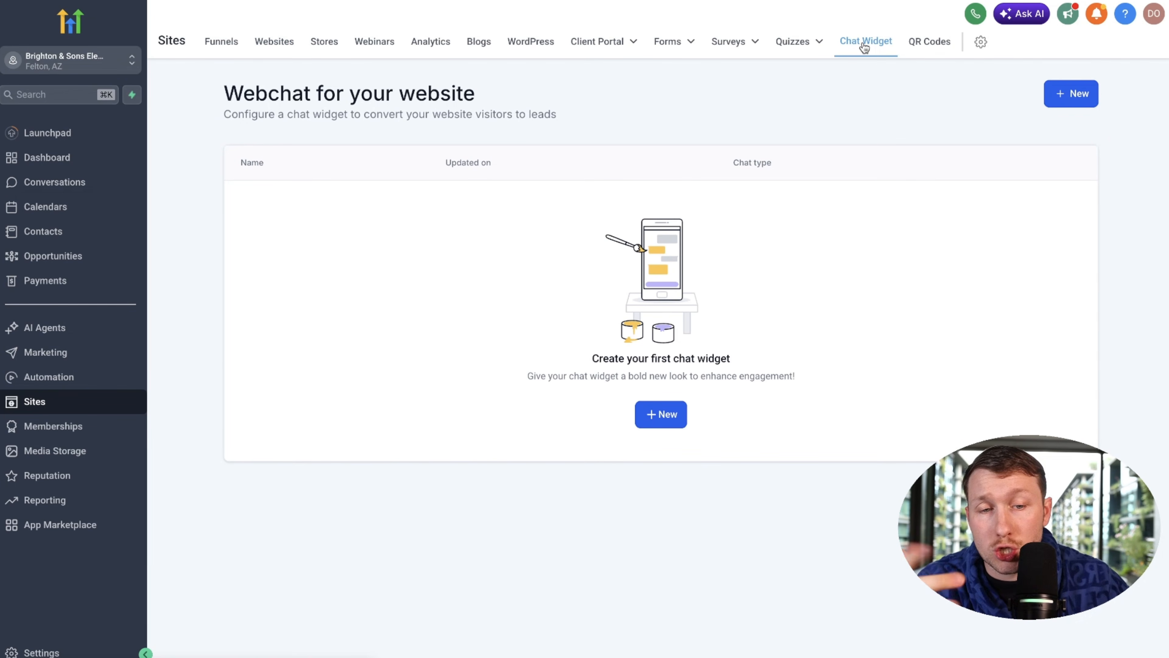
left_click(671, 411)
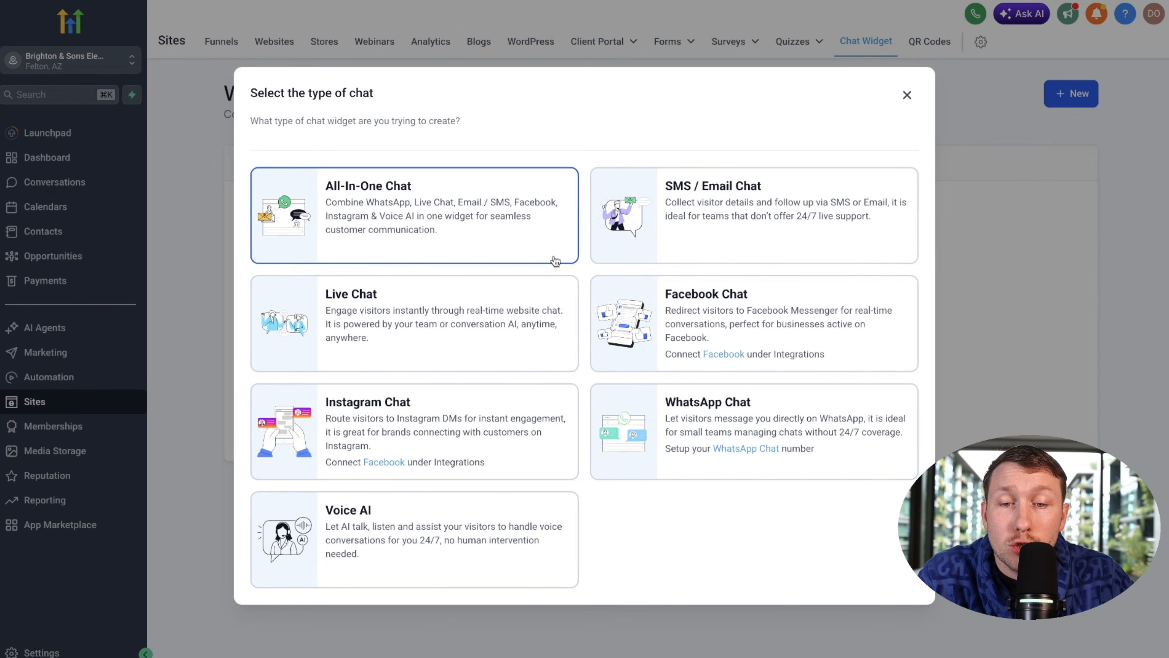
Step: Create a Voice AI chat widget and rename it to 'Maria'
left_click(439, 502)
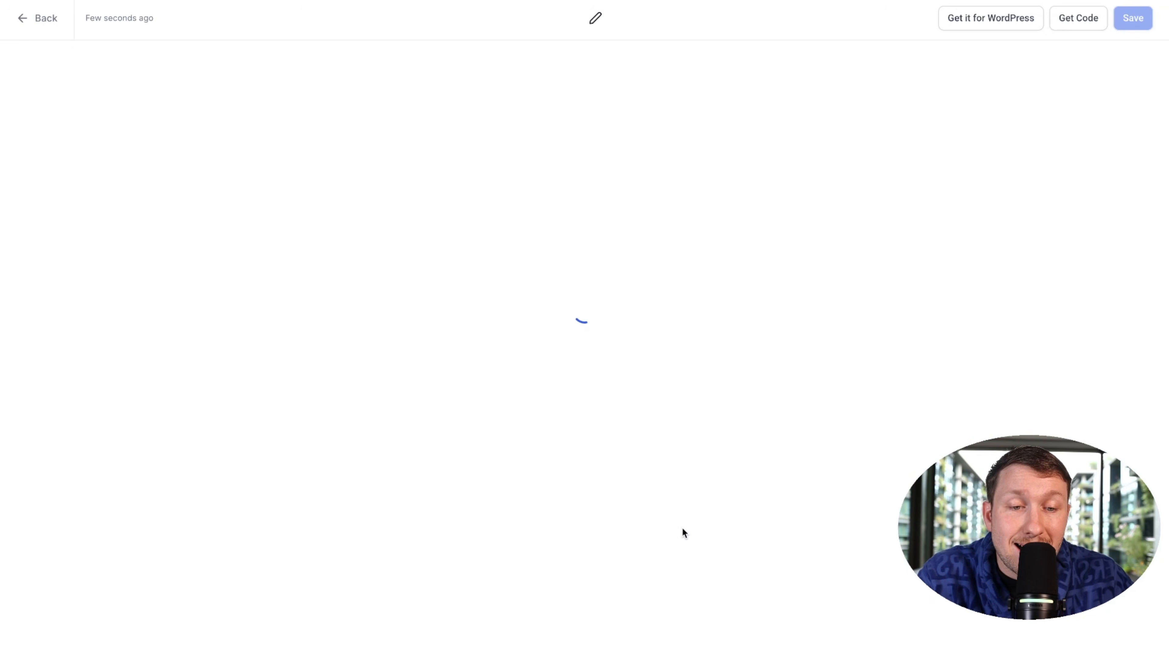
triple_click(578, 17)
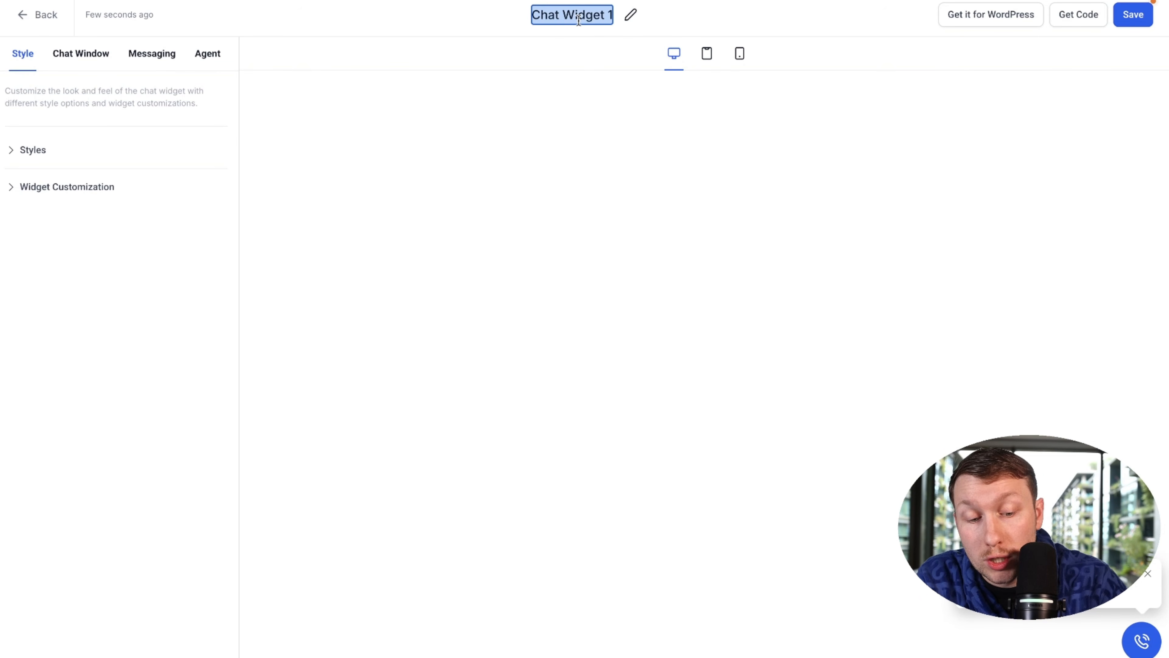
type("Maria")
key("Return")
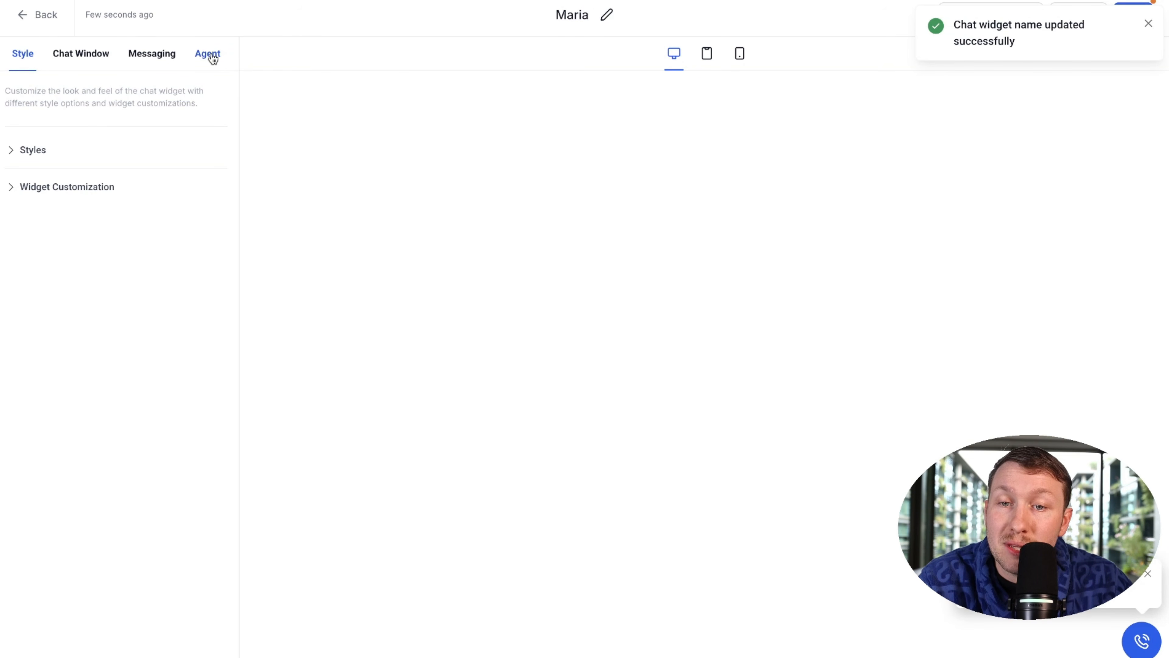
Step: Link the widget to the Maria voice agent and save it
left_click(213, 61)
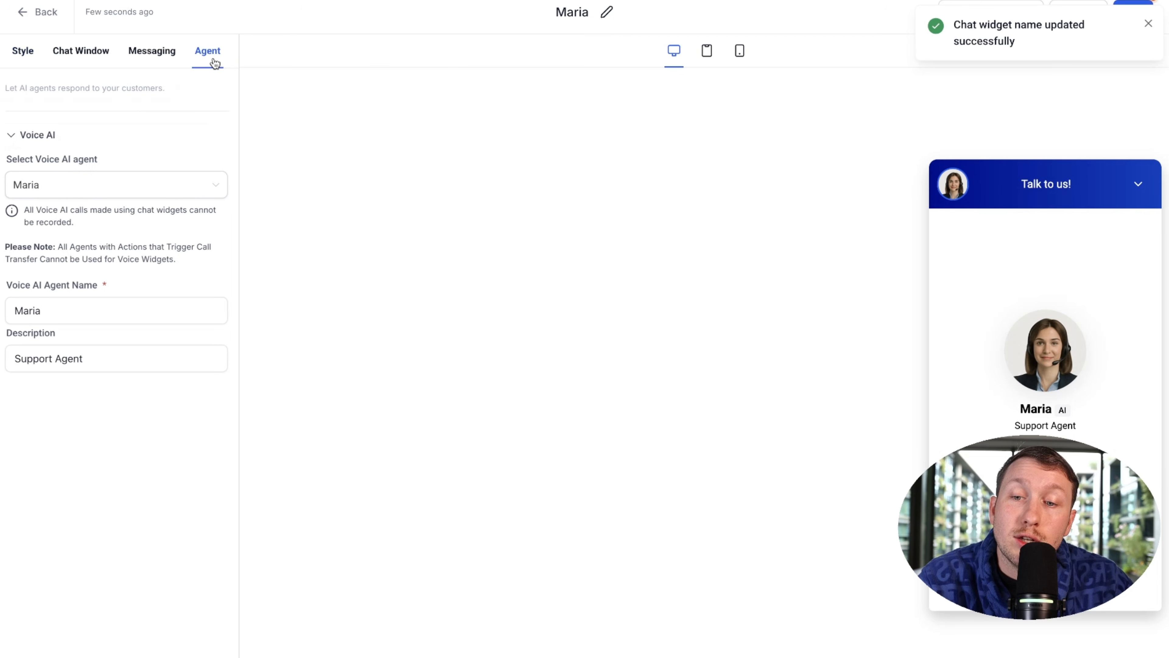
left_click(190, 186)
left_click(146, 239)
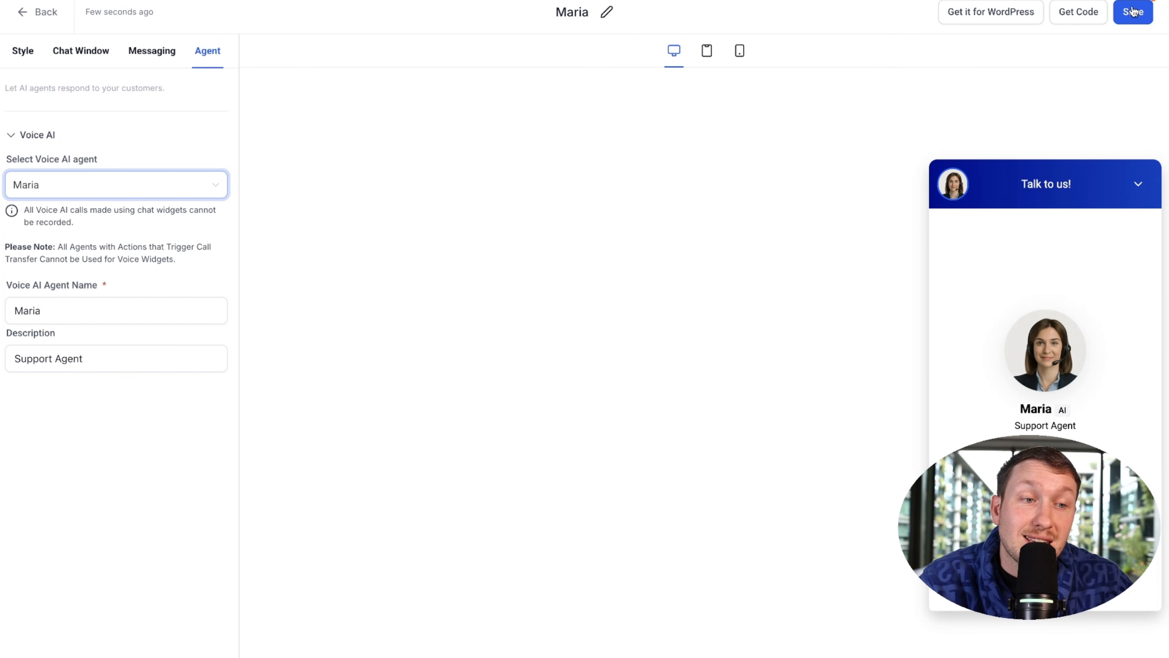
left_click(1134, 12)
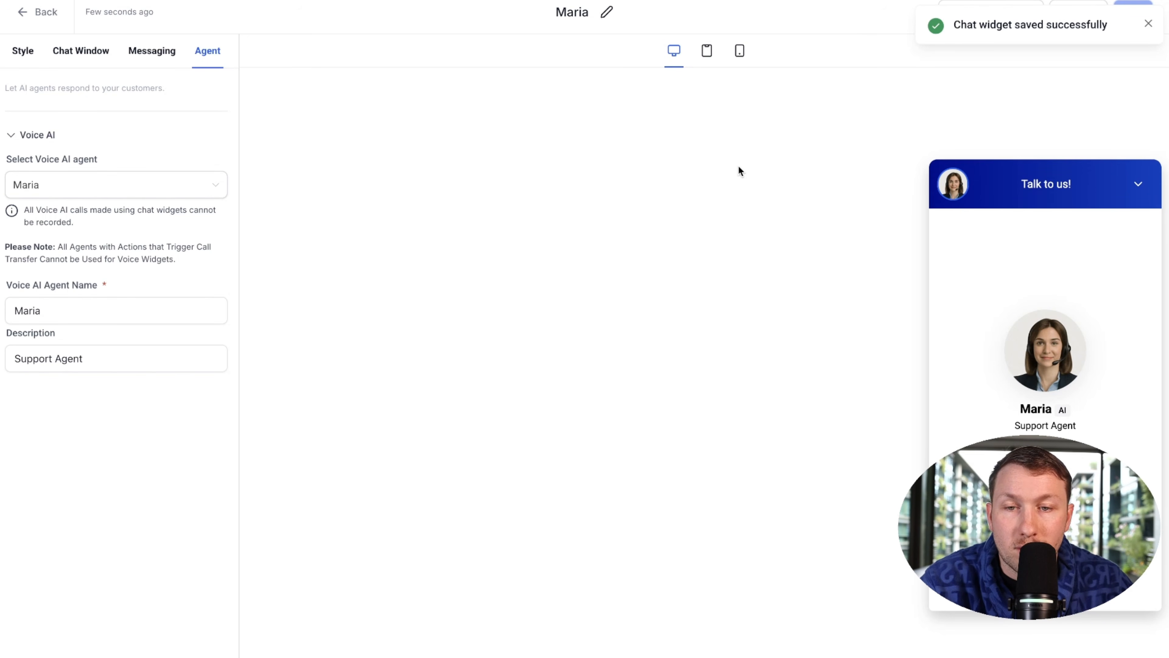
left_click(1151, 27)
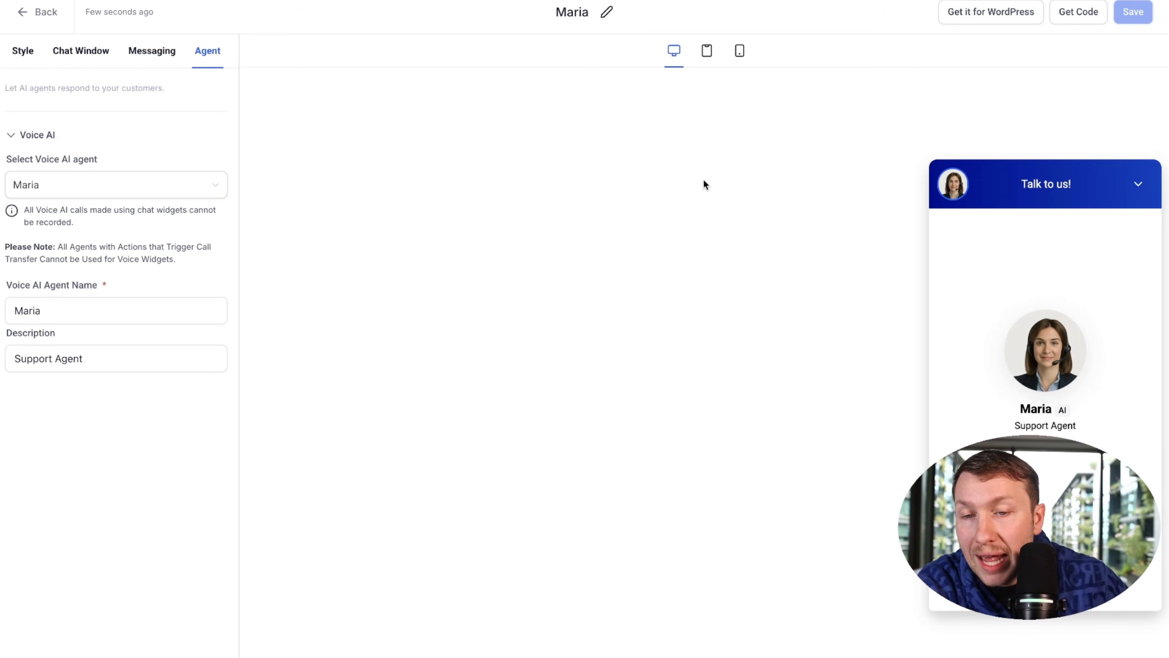
Step: Set the Electrical Technician website's chat widget to Maria in its settings
left_click(23, 12)
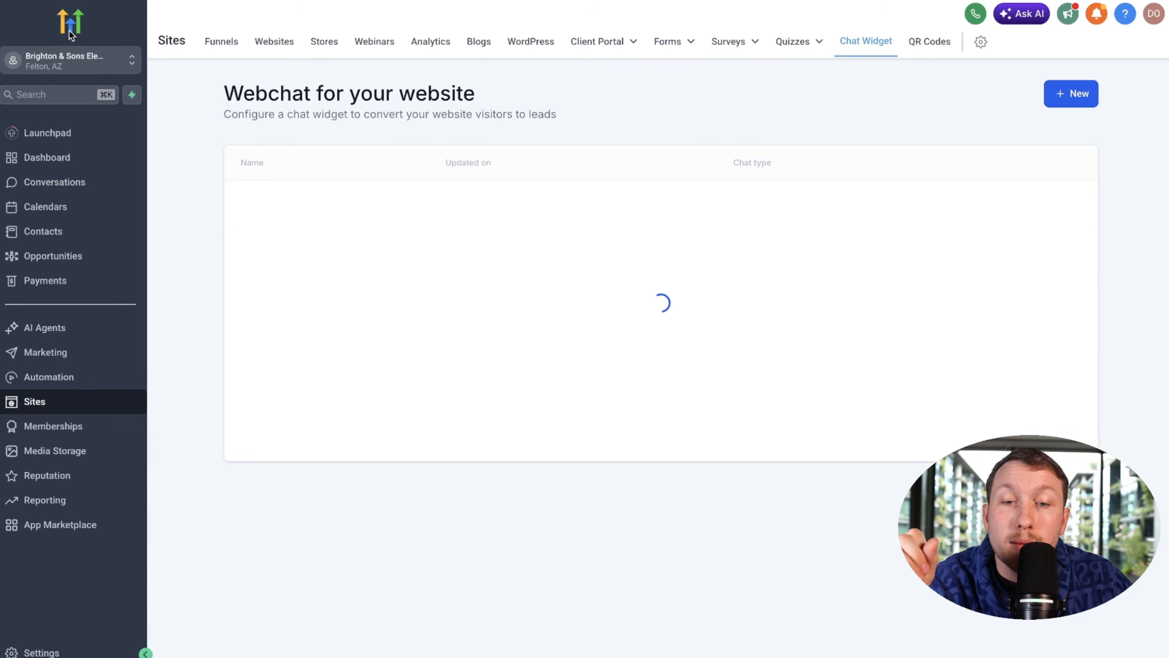
left_click(266, 46)
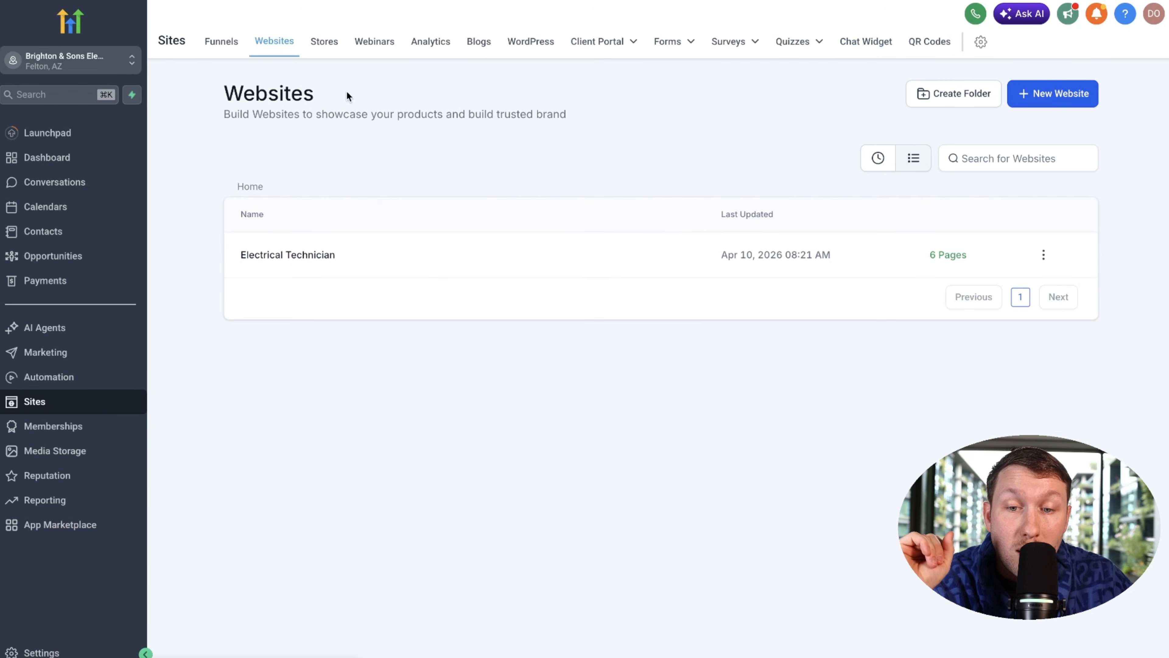
left_click(328, 256)
left_click(486, 129)
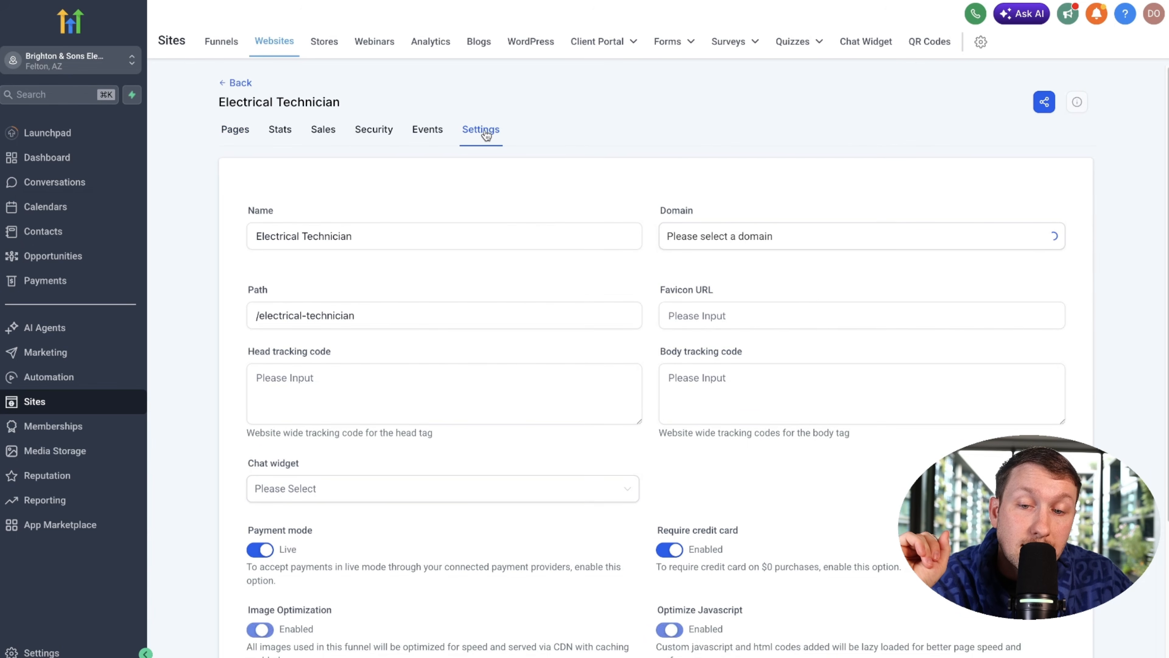
left_click(491, 487)
left_click(491, 544)
Step: On the live Bright Spark page, make a short test call to Maria, then close the panel
scroll(727, 432, "down", 5)
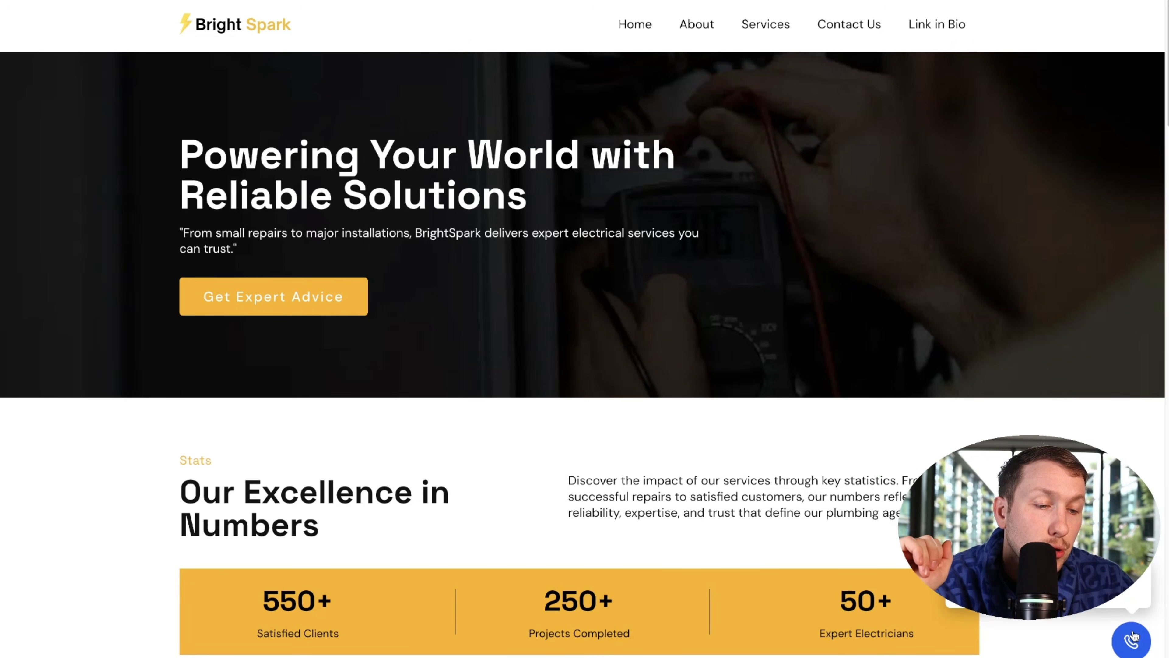
left_click(1133, 638)
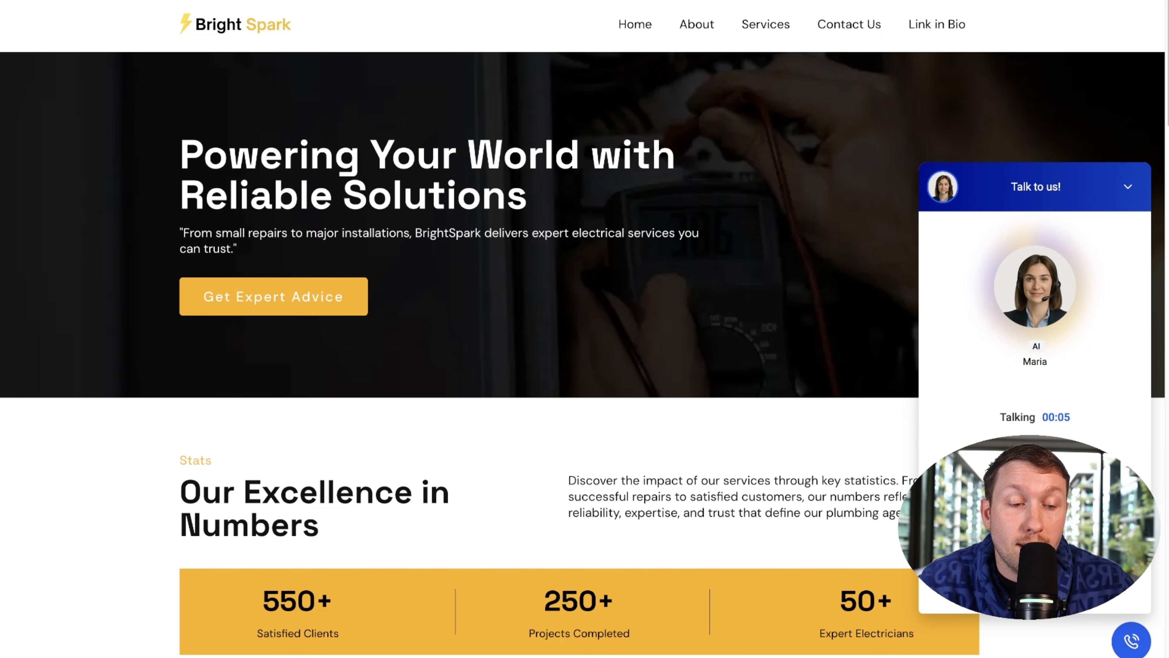
left_click(1036, 529)
left_click(1129, 188)
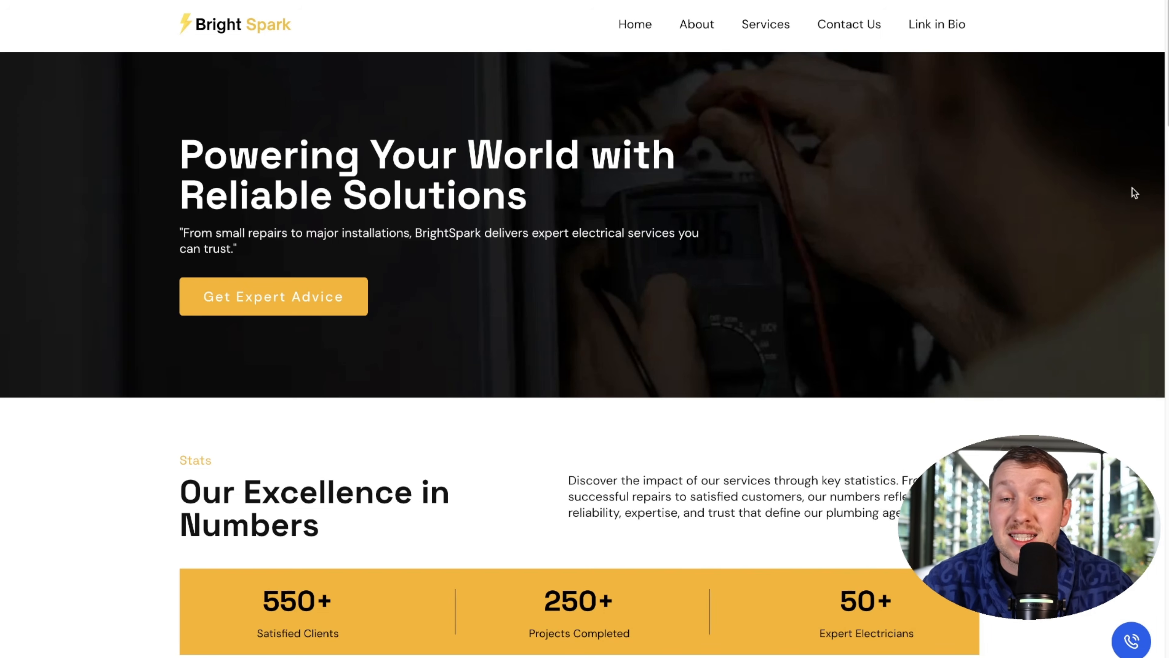